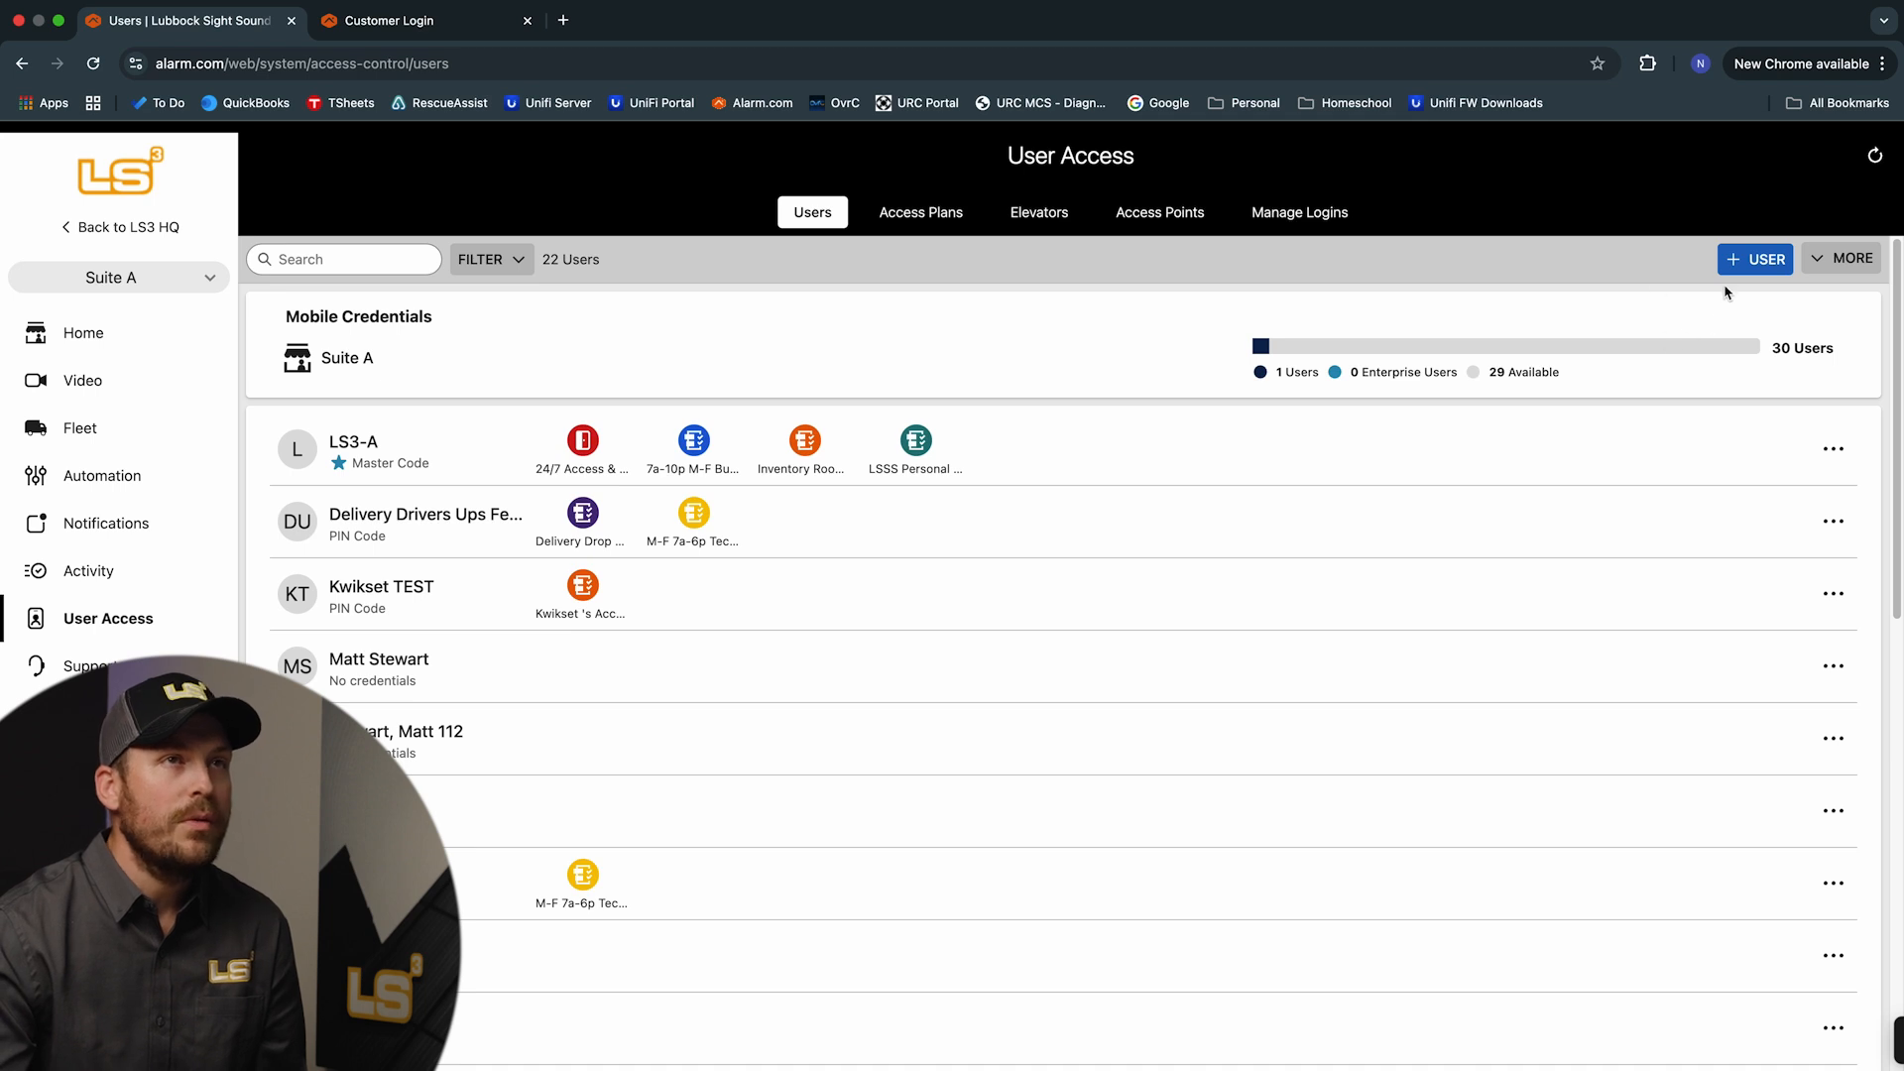
Add a new user with first name Test and last name Test, then bring up its credential options
left_click(1750, 268)
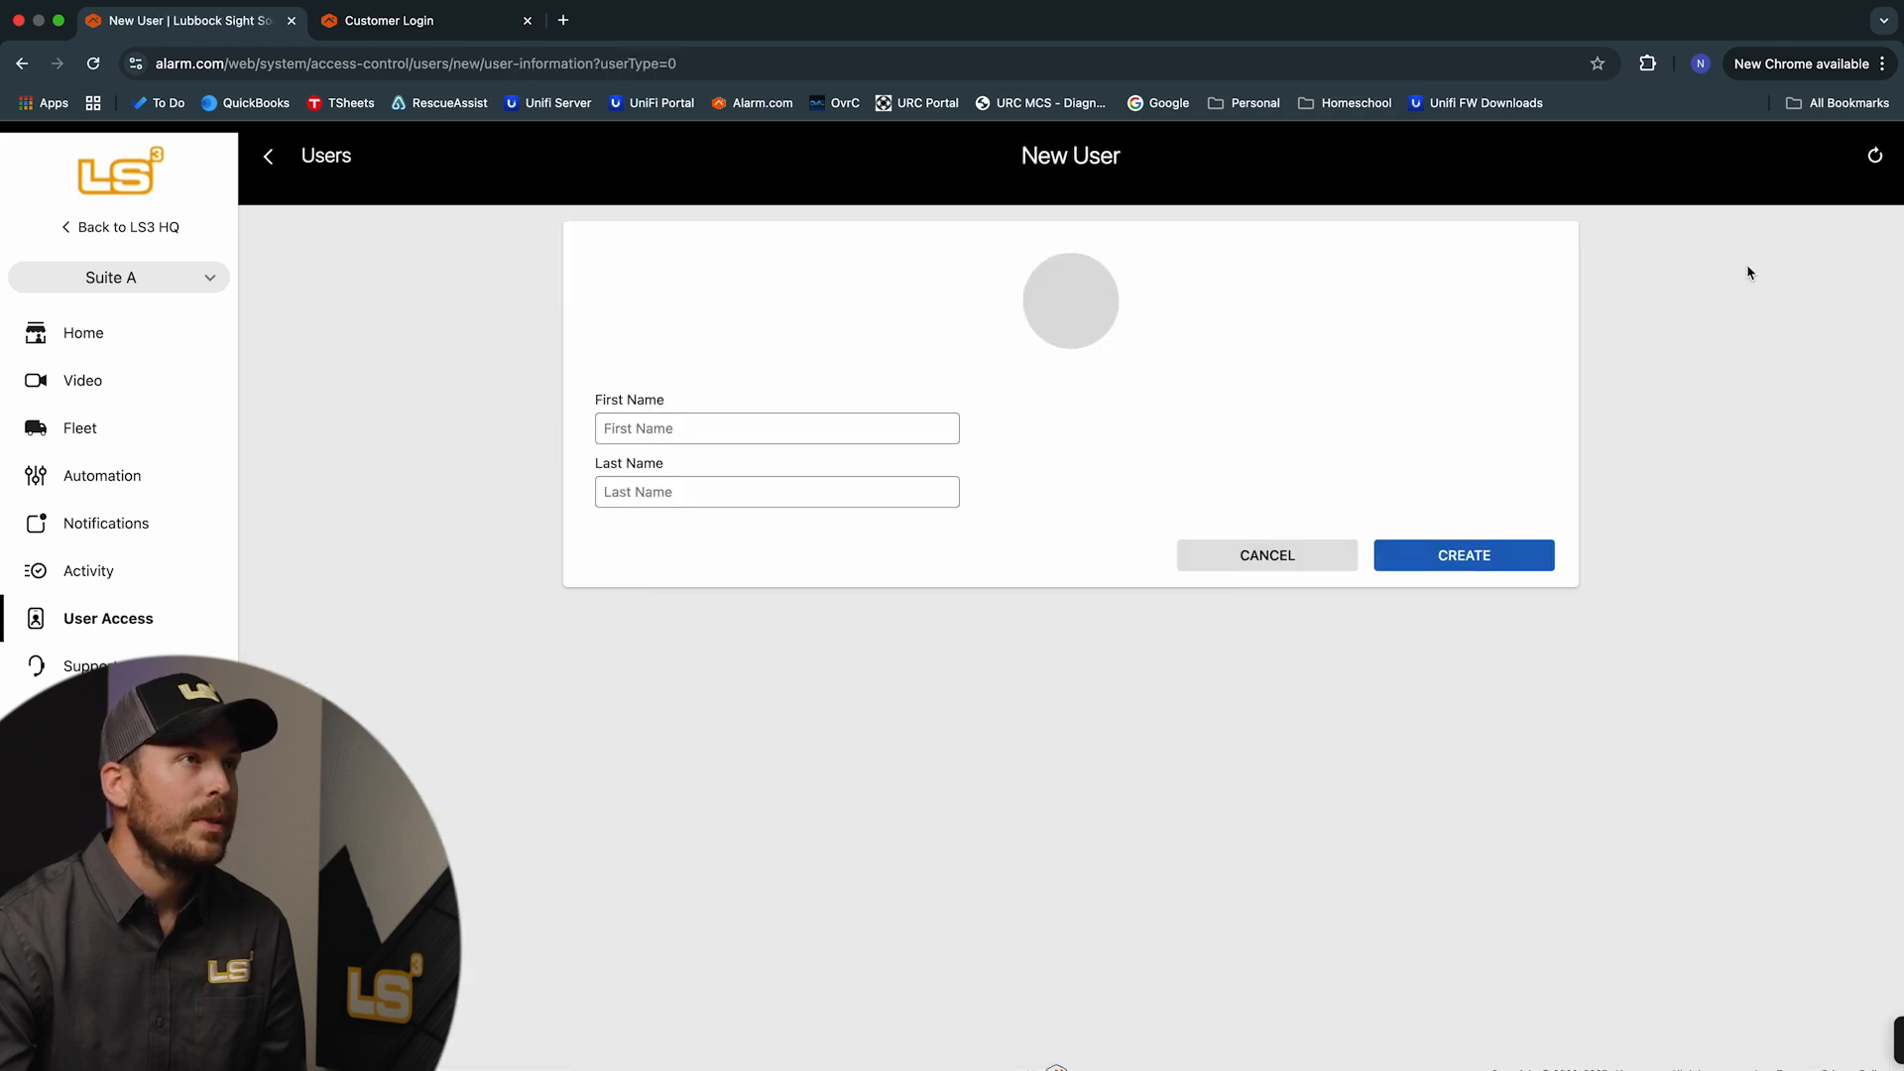
left_click(784, 407)
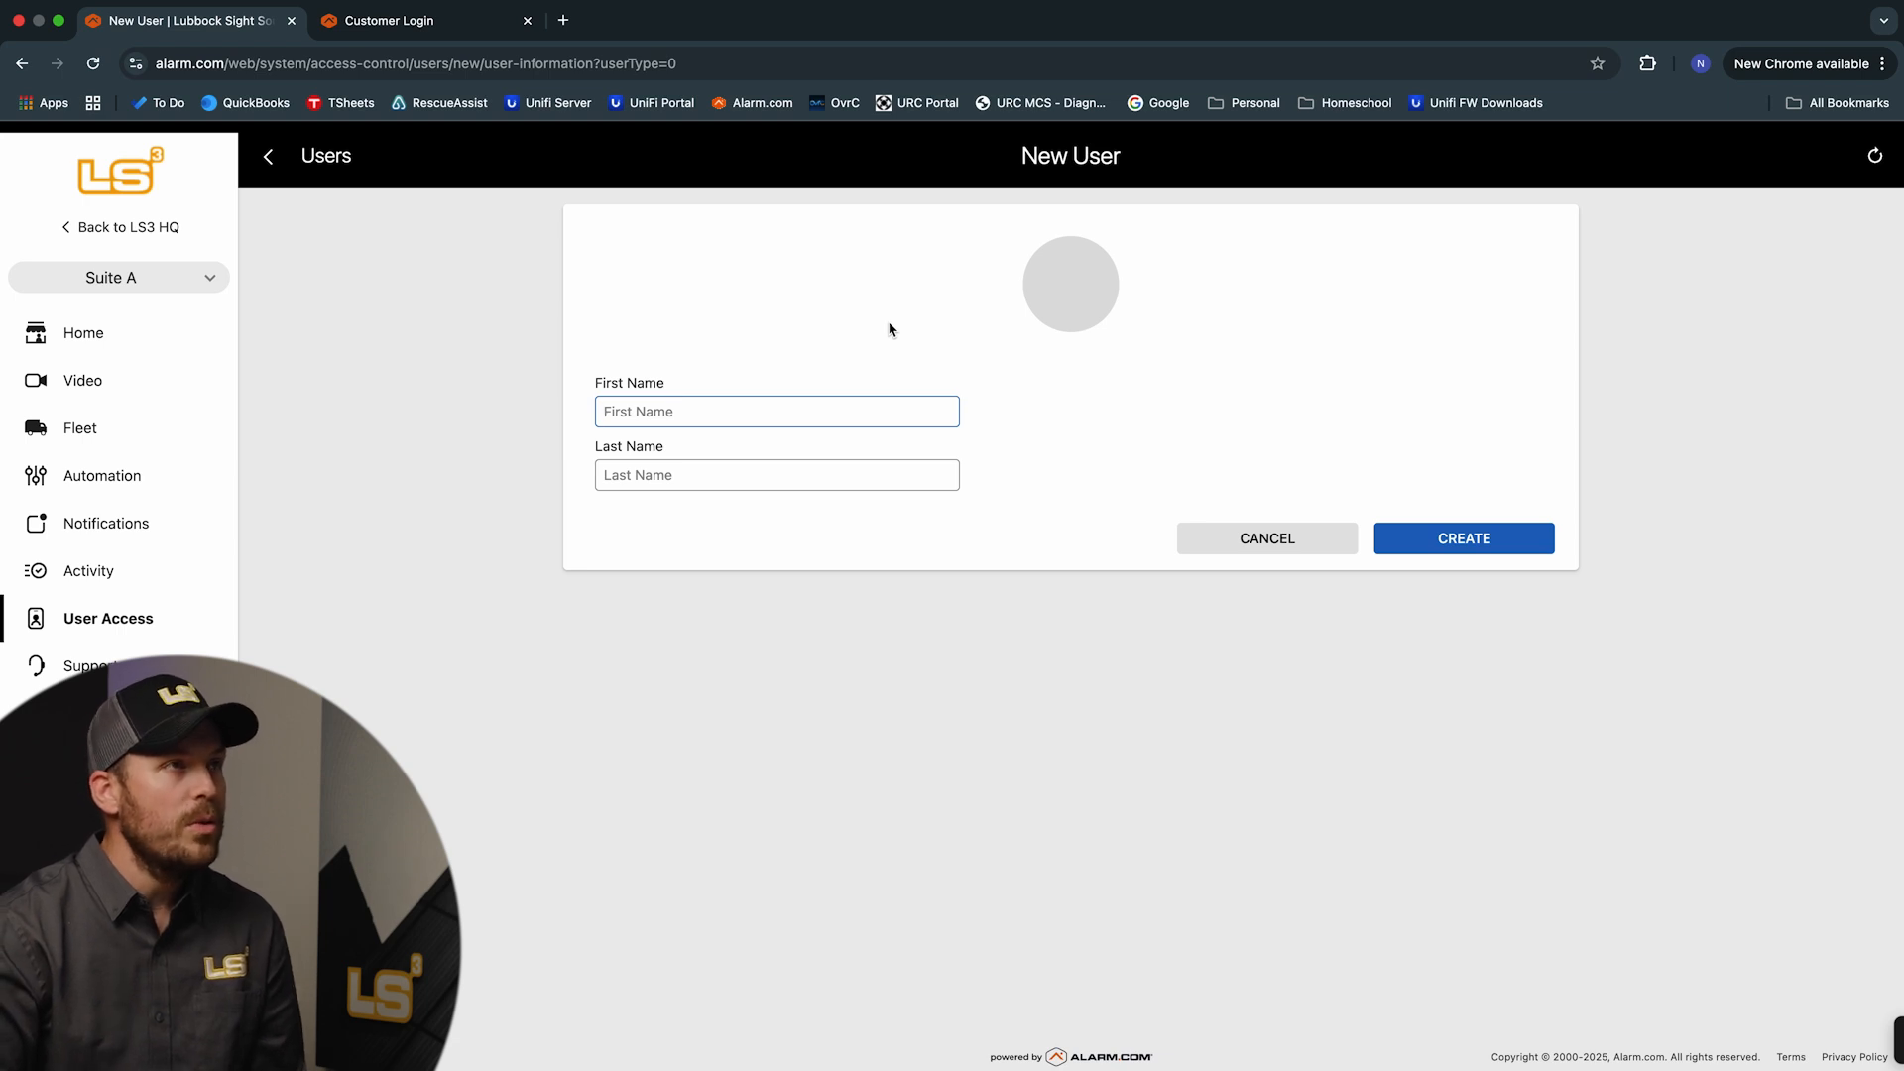
type("Test")
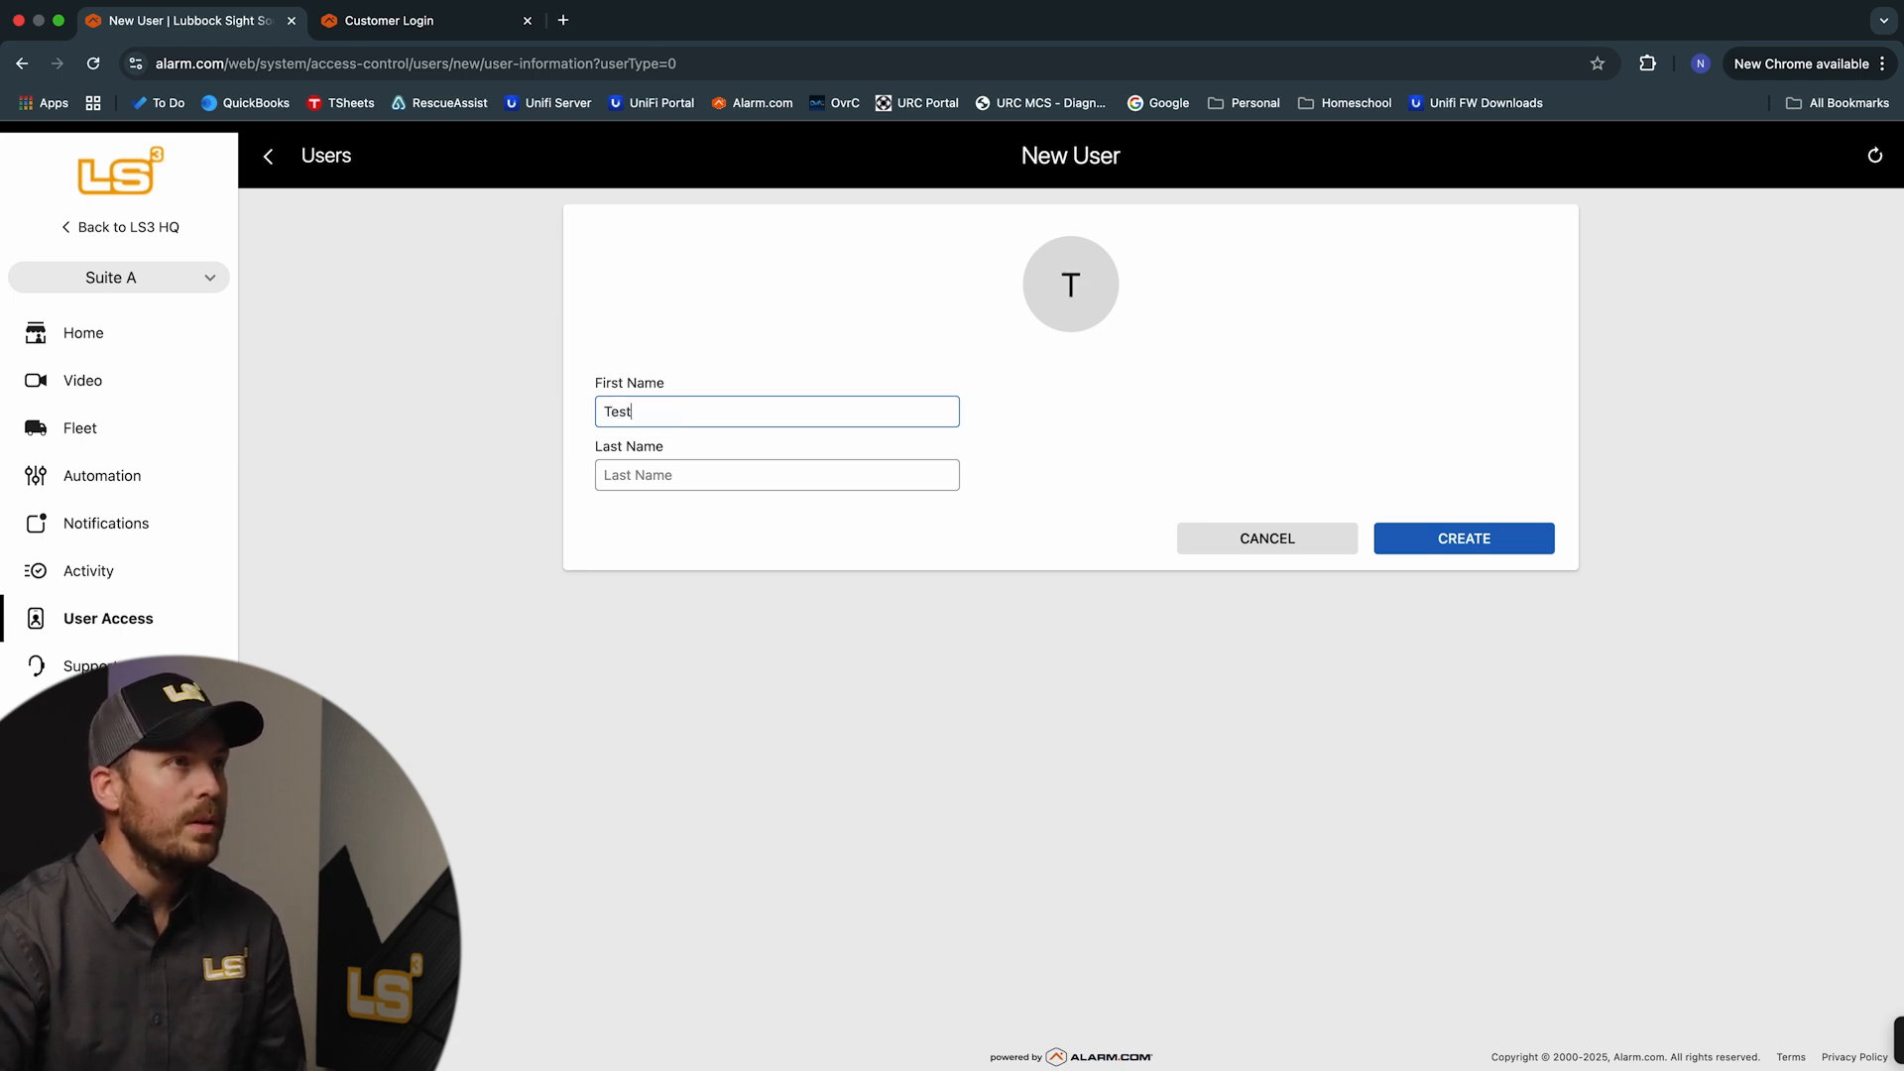
key("Tab")
type("Test")
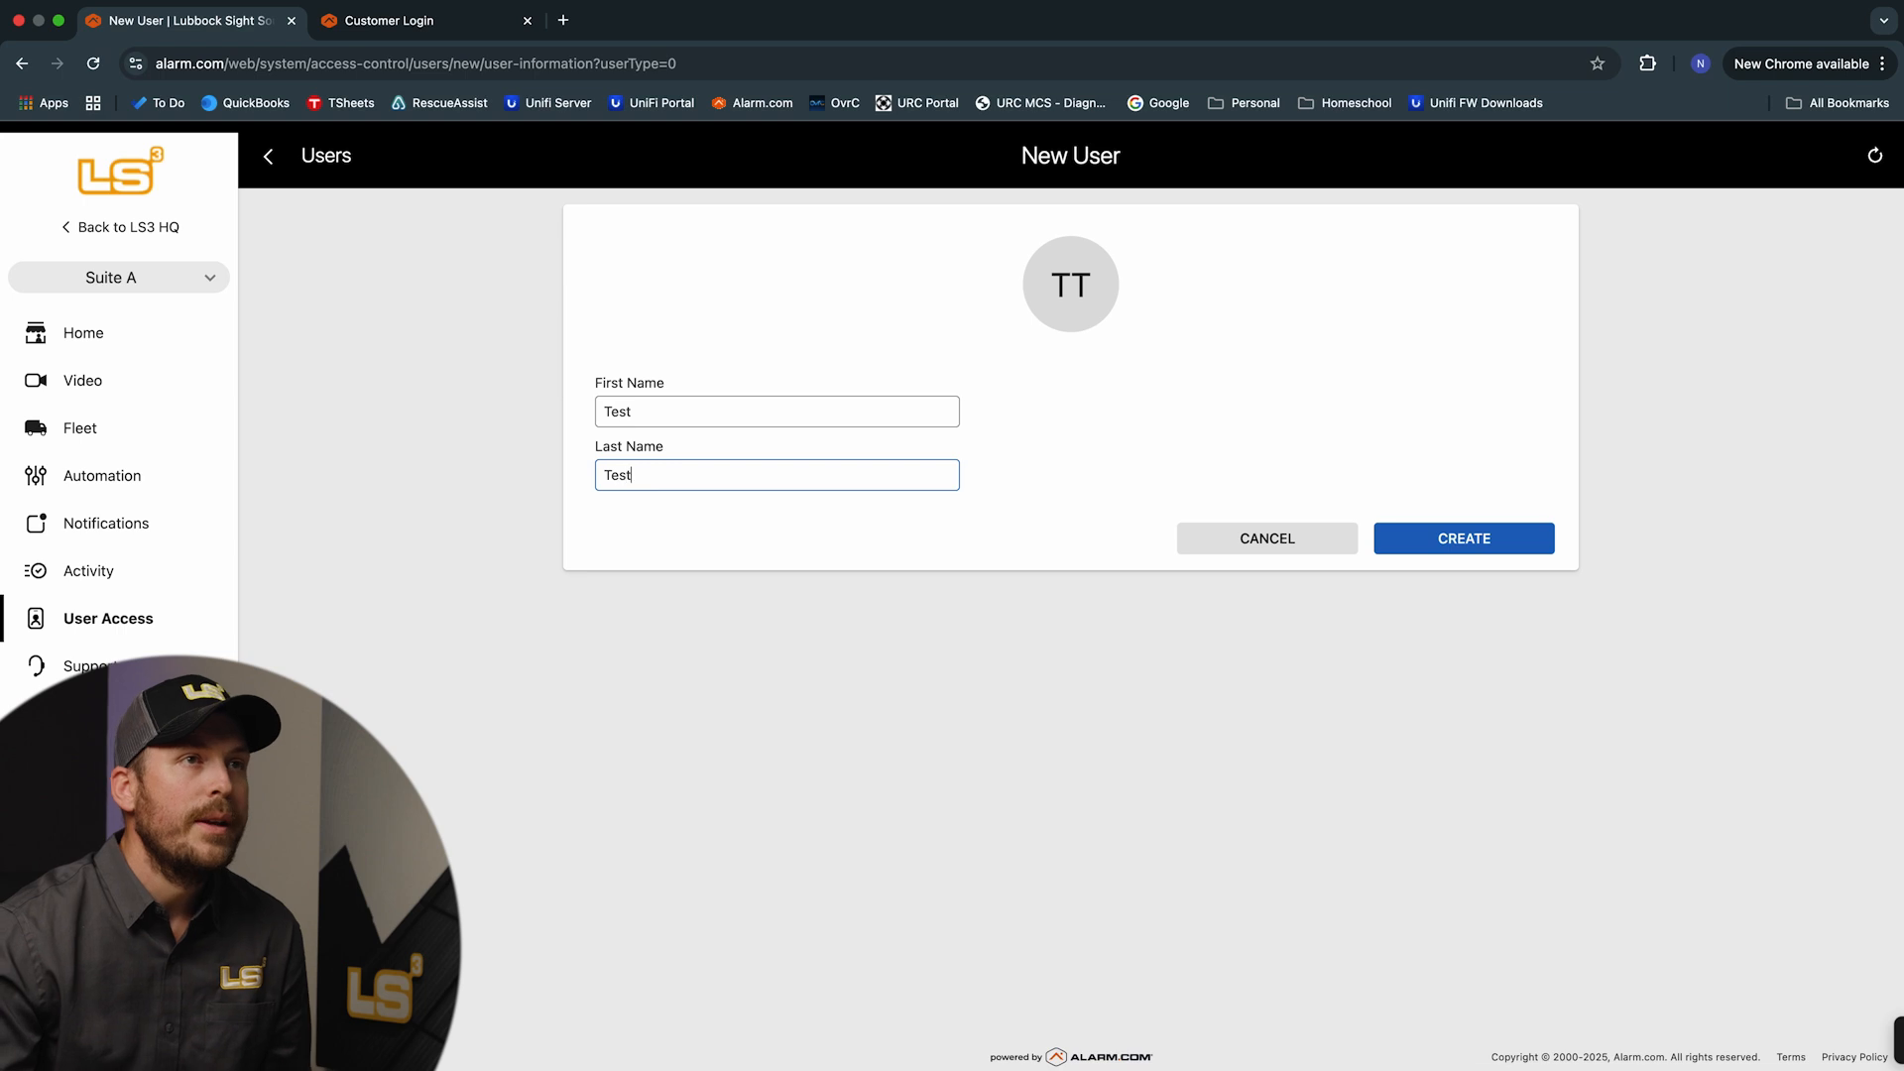
left_click(1410, 536)
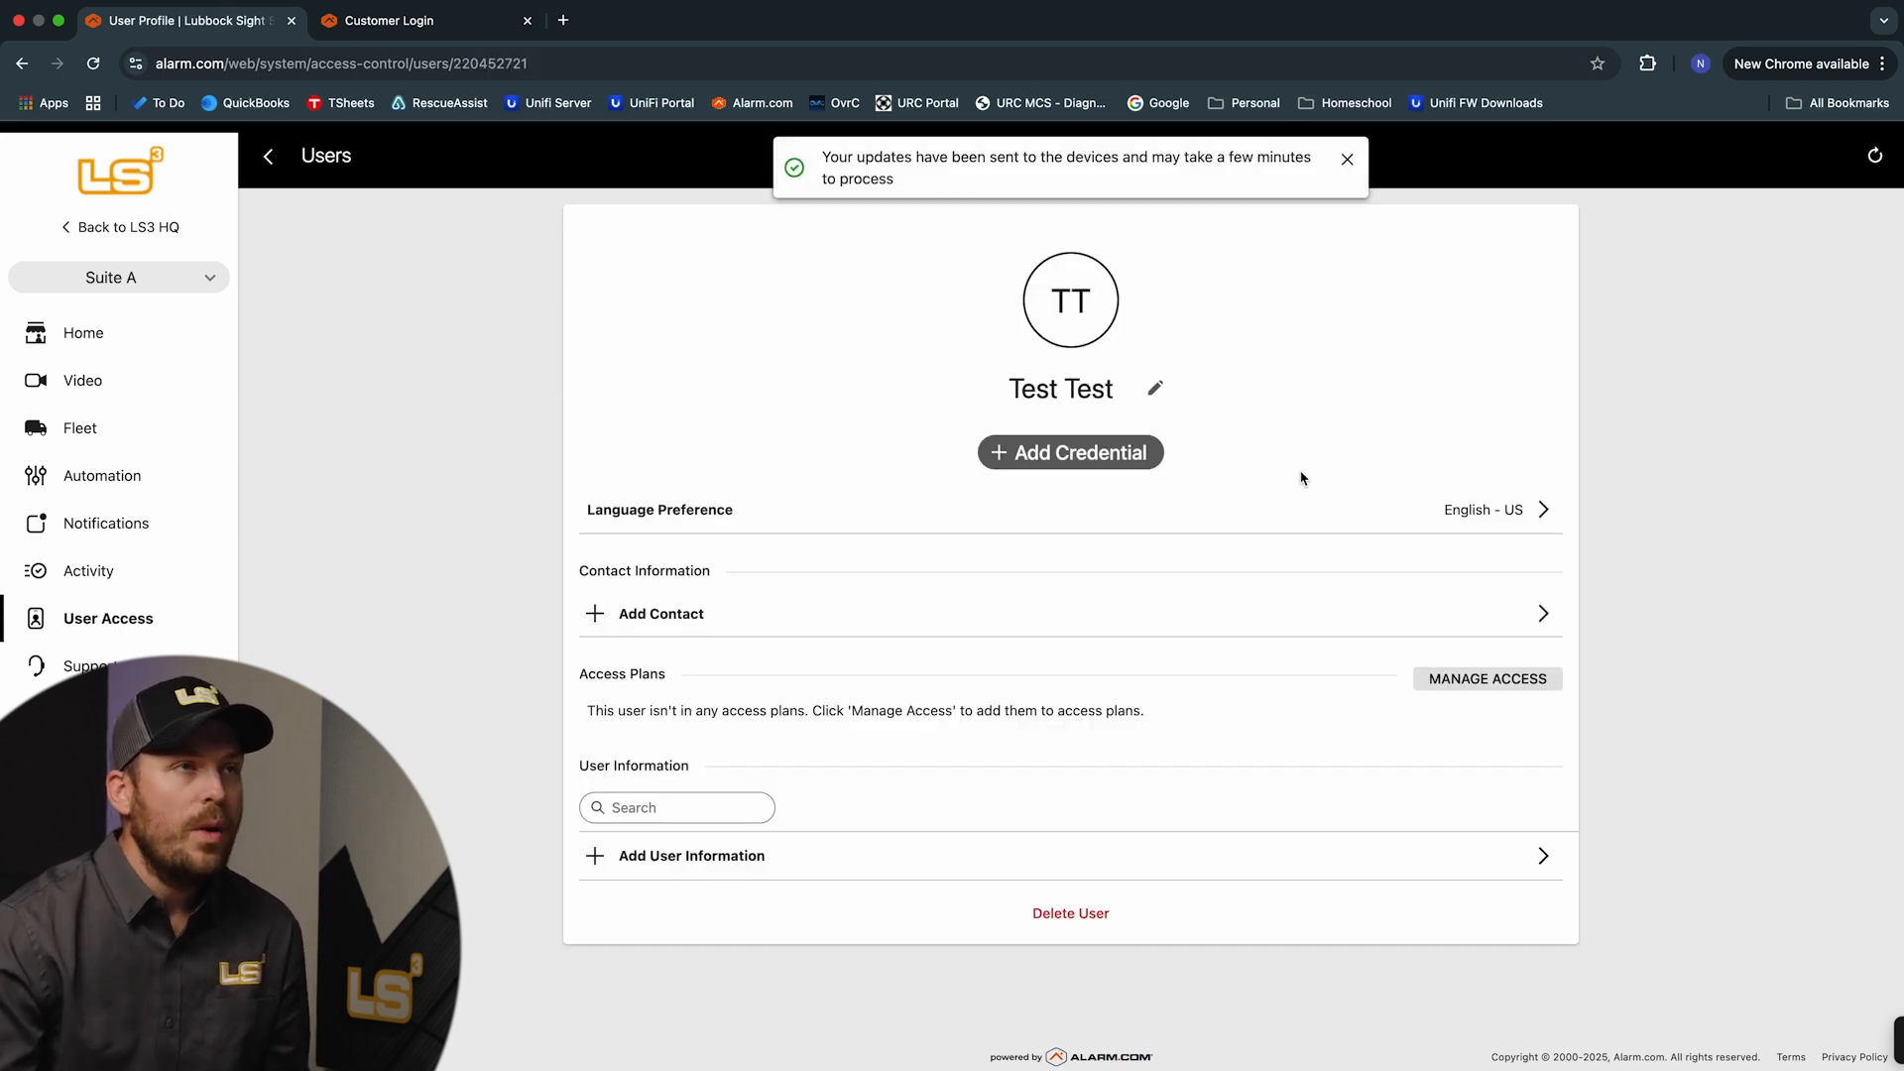
left_click(1076, 464)
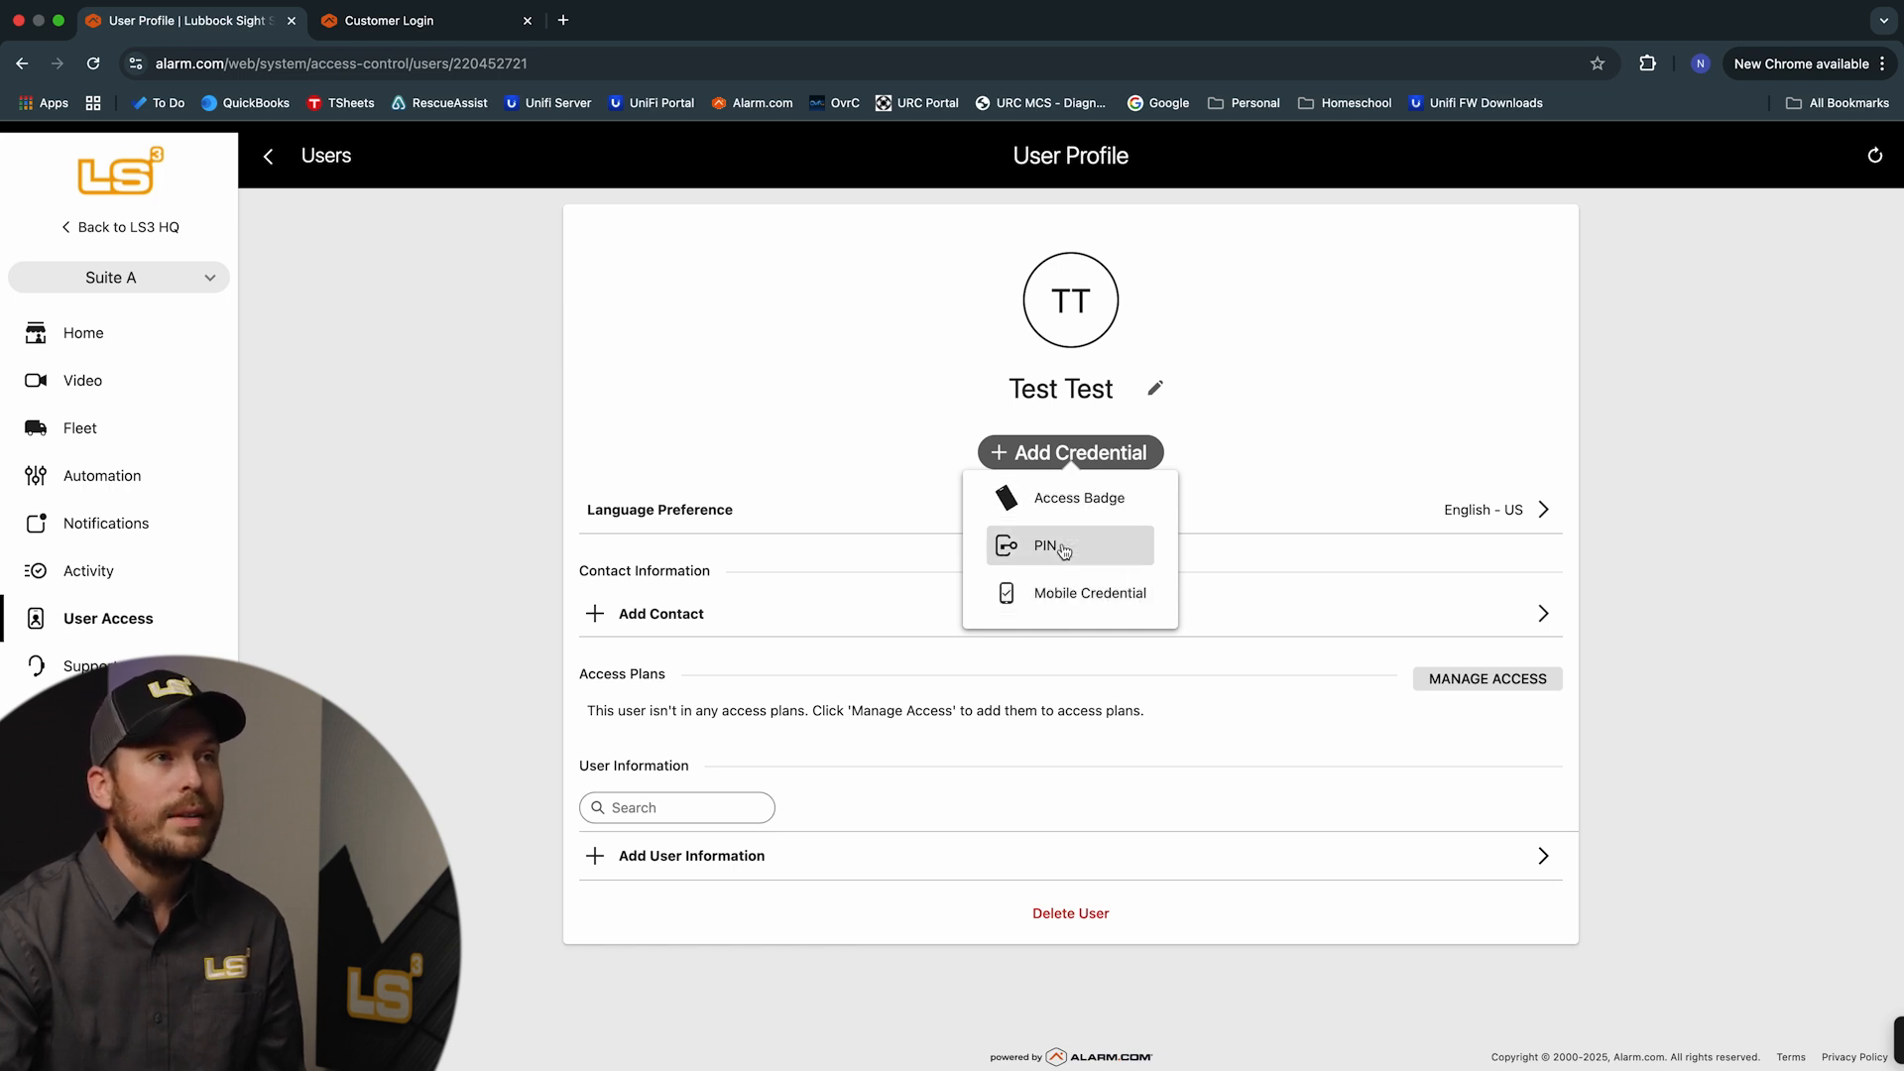
left_click(1075, 504)
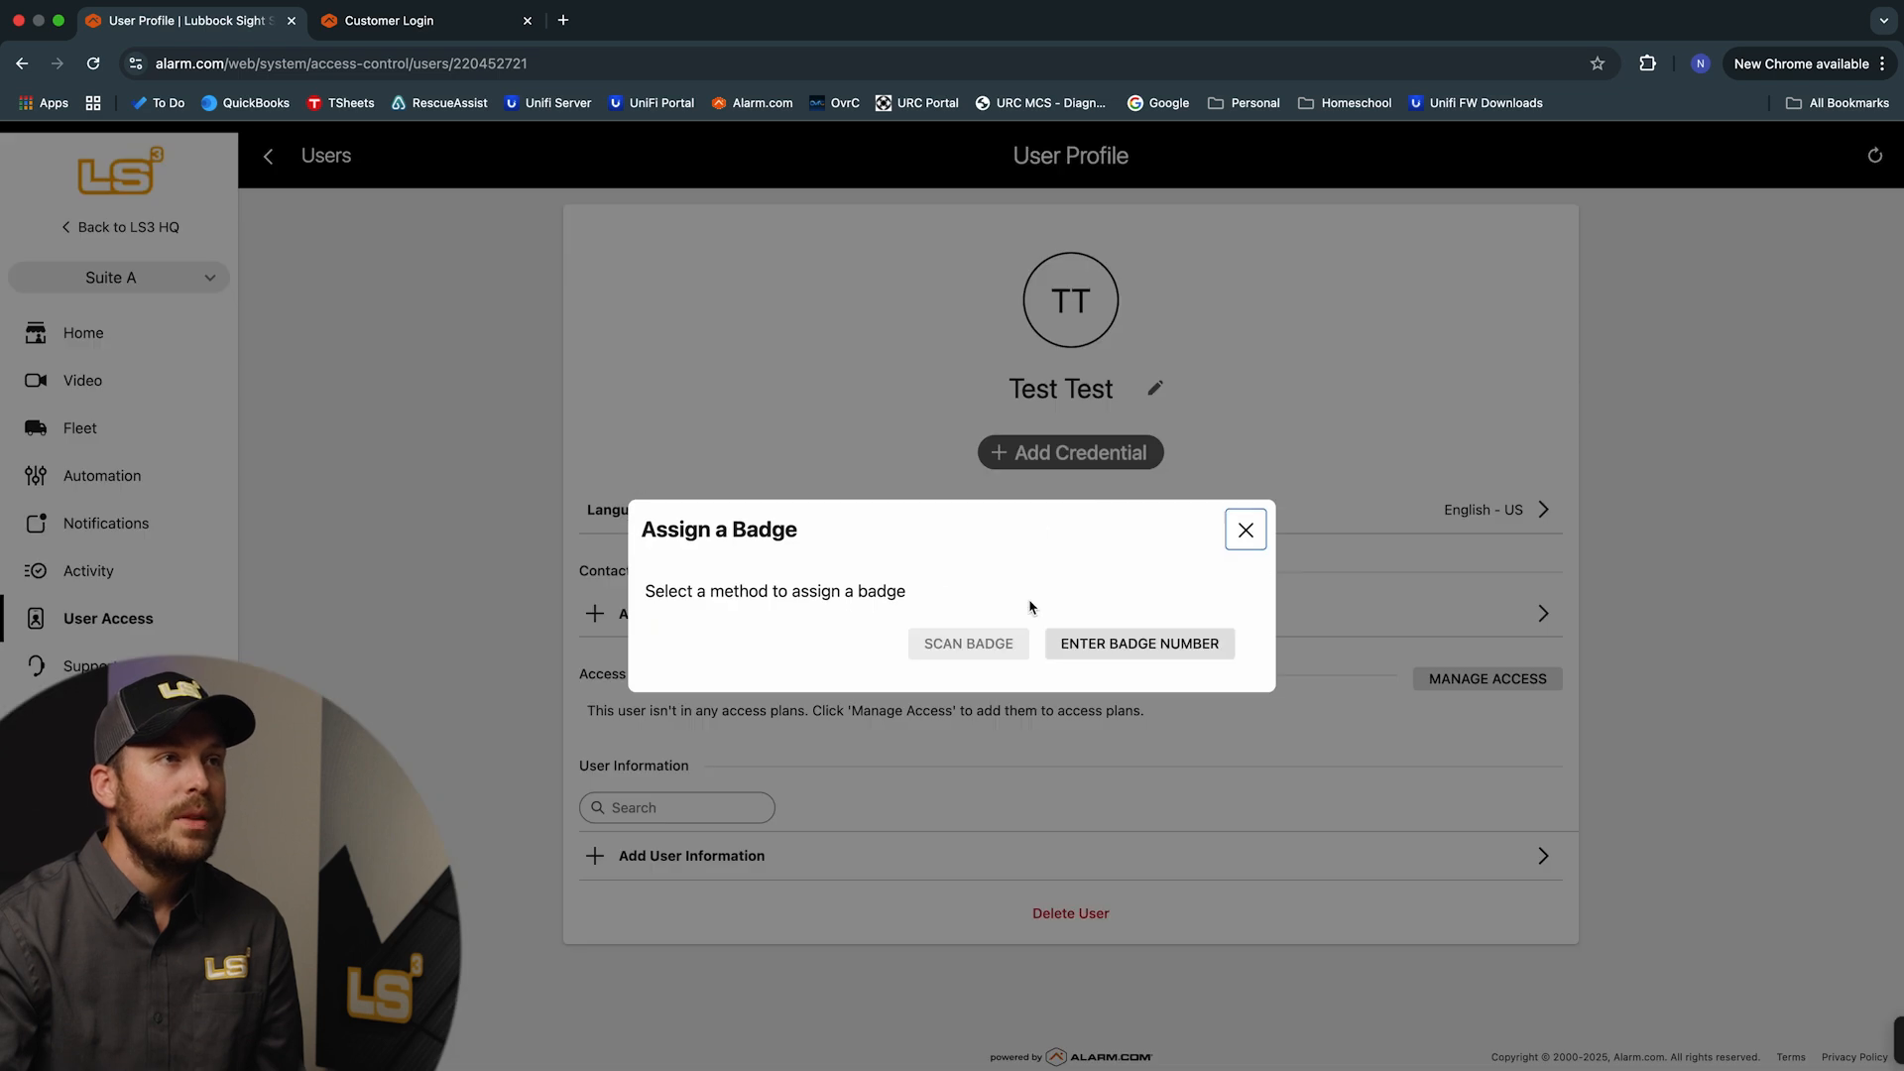
left_click(1138, 657)
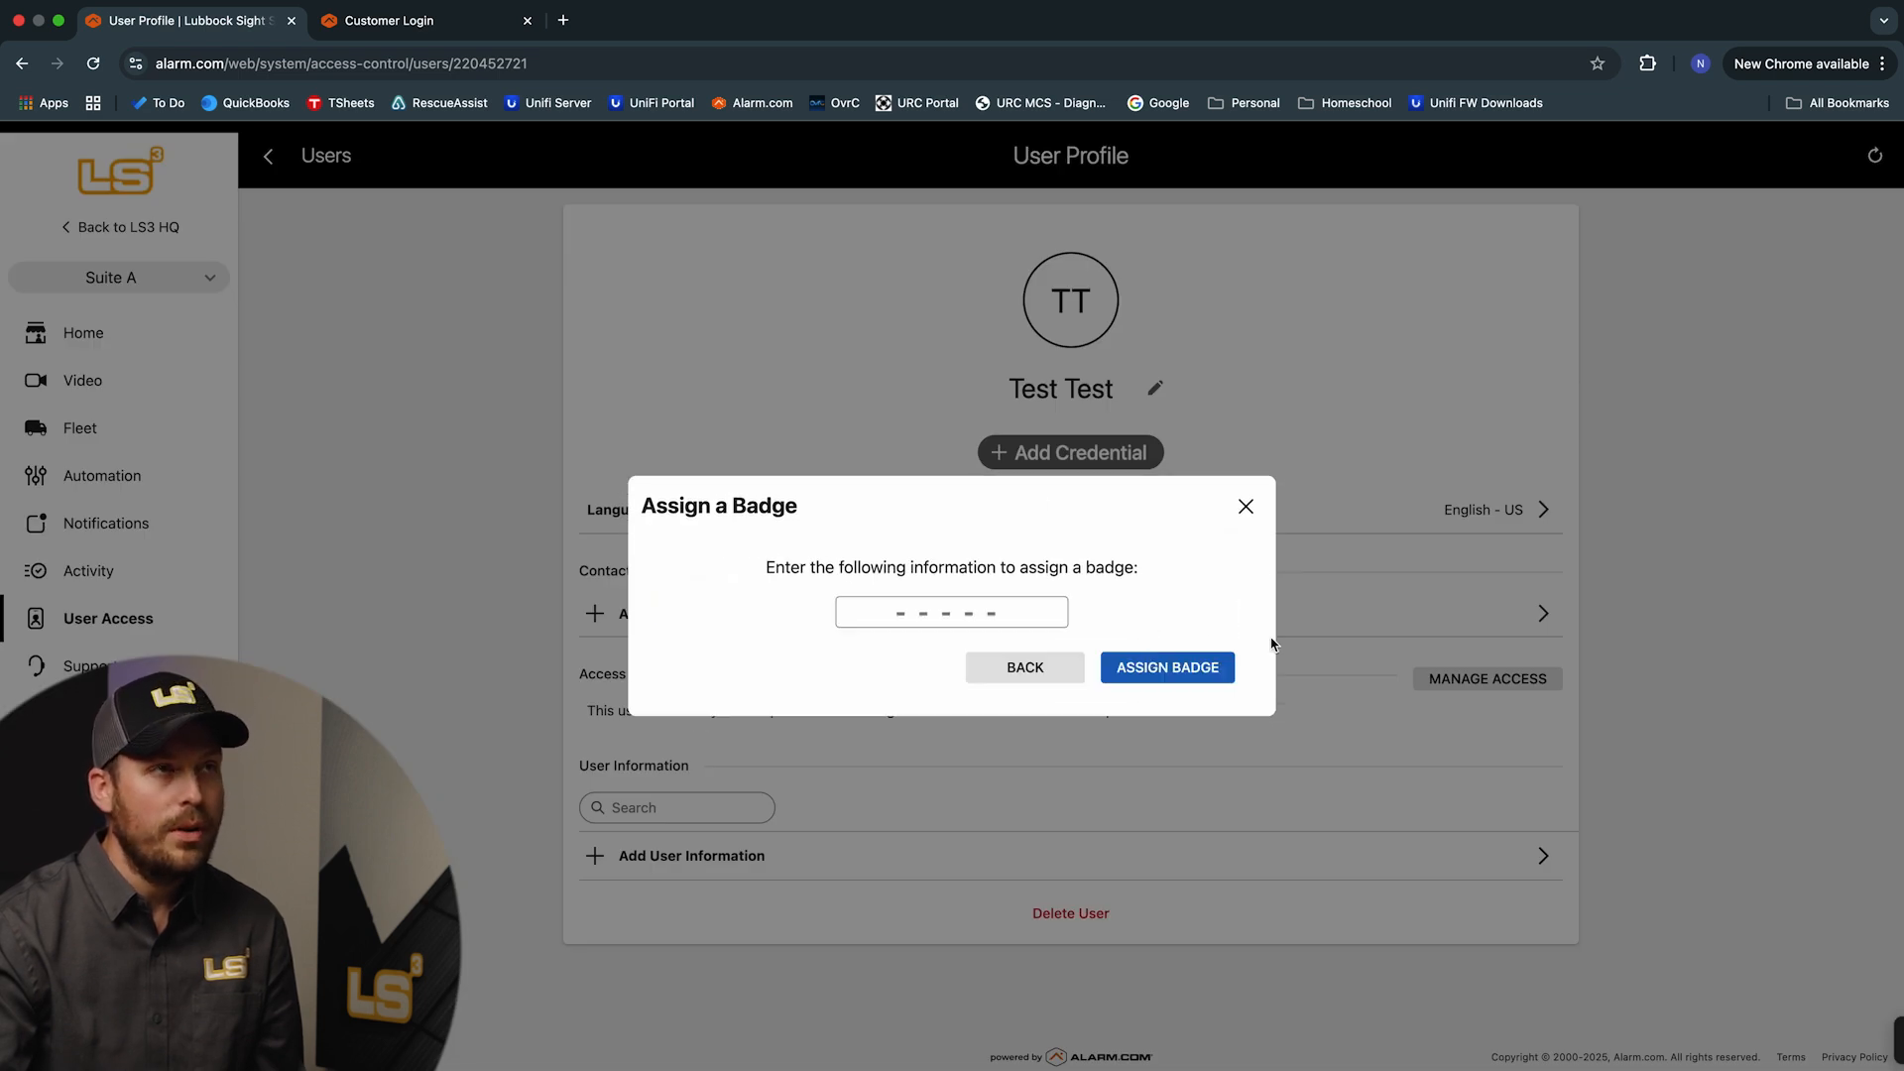
left_click(947, 616)
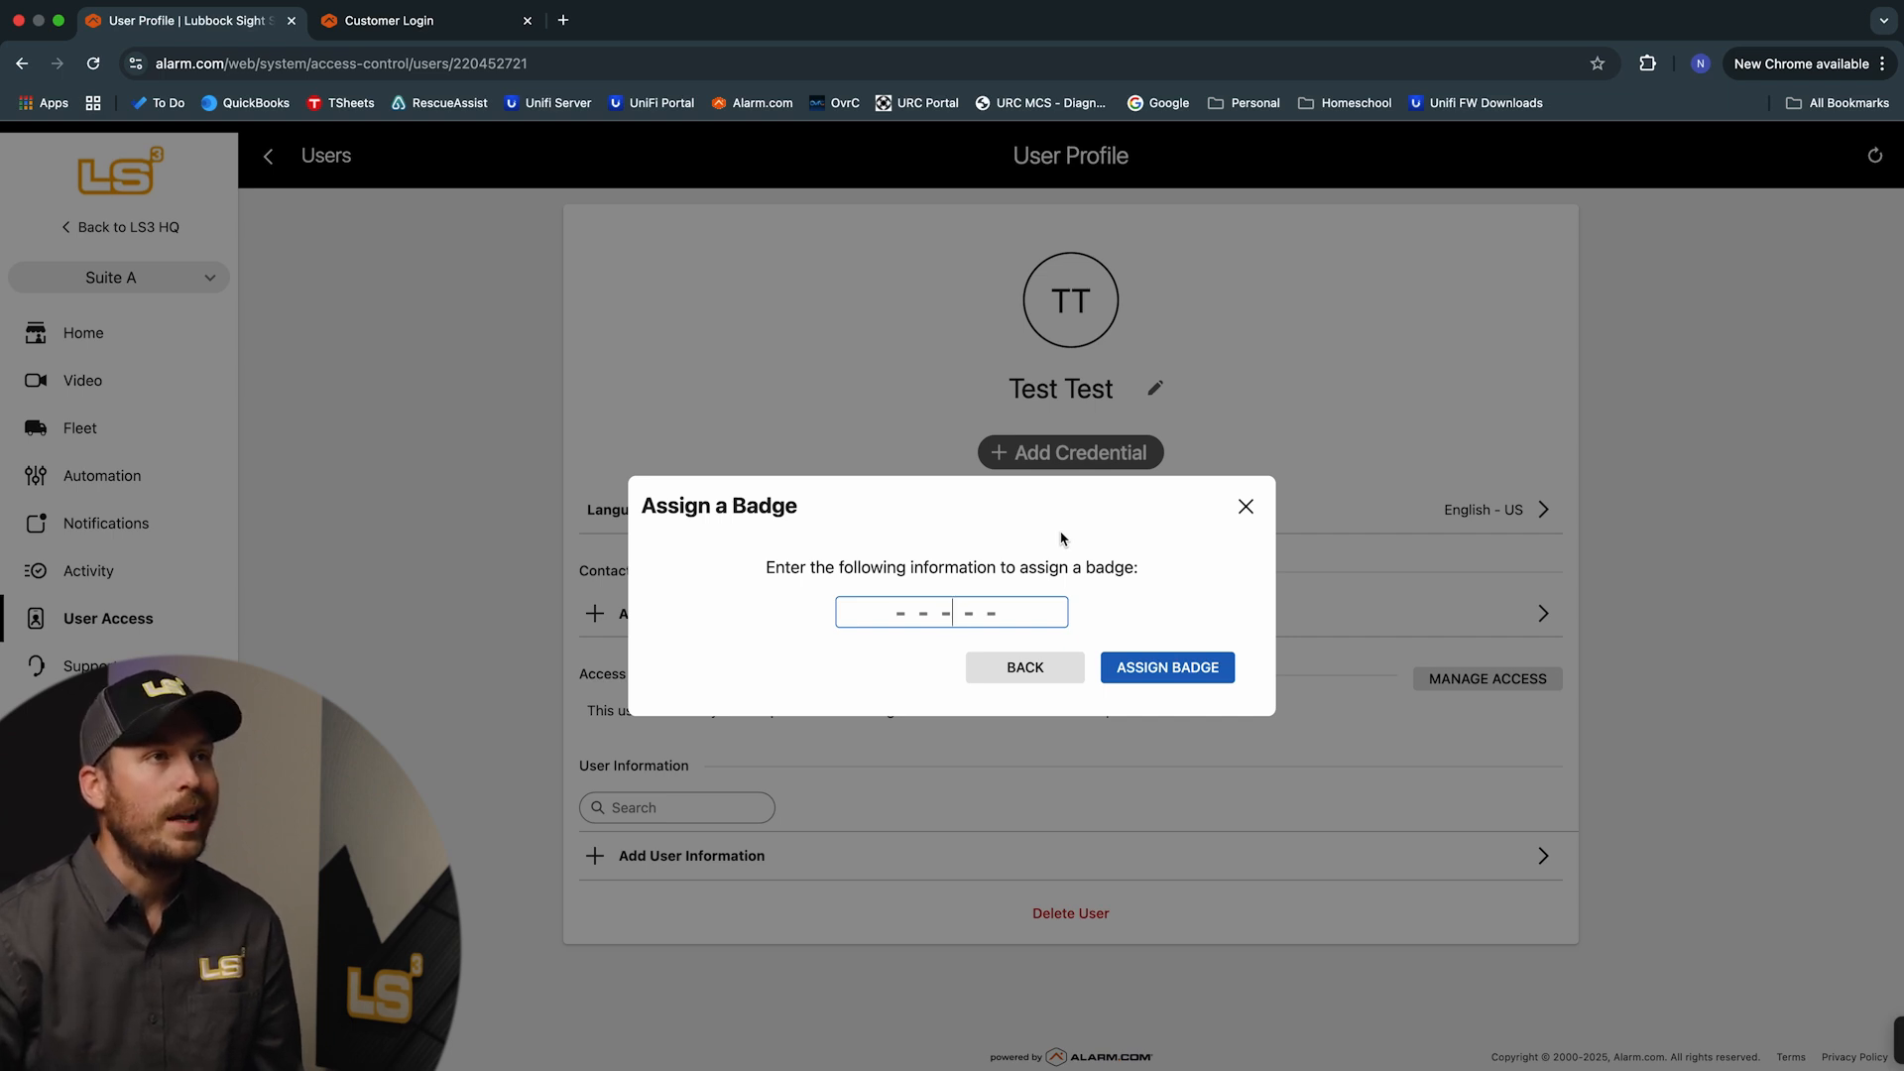
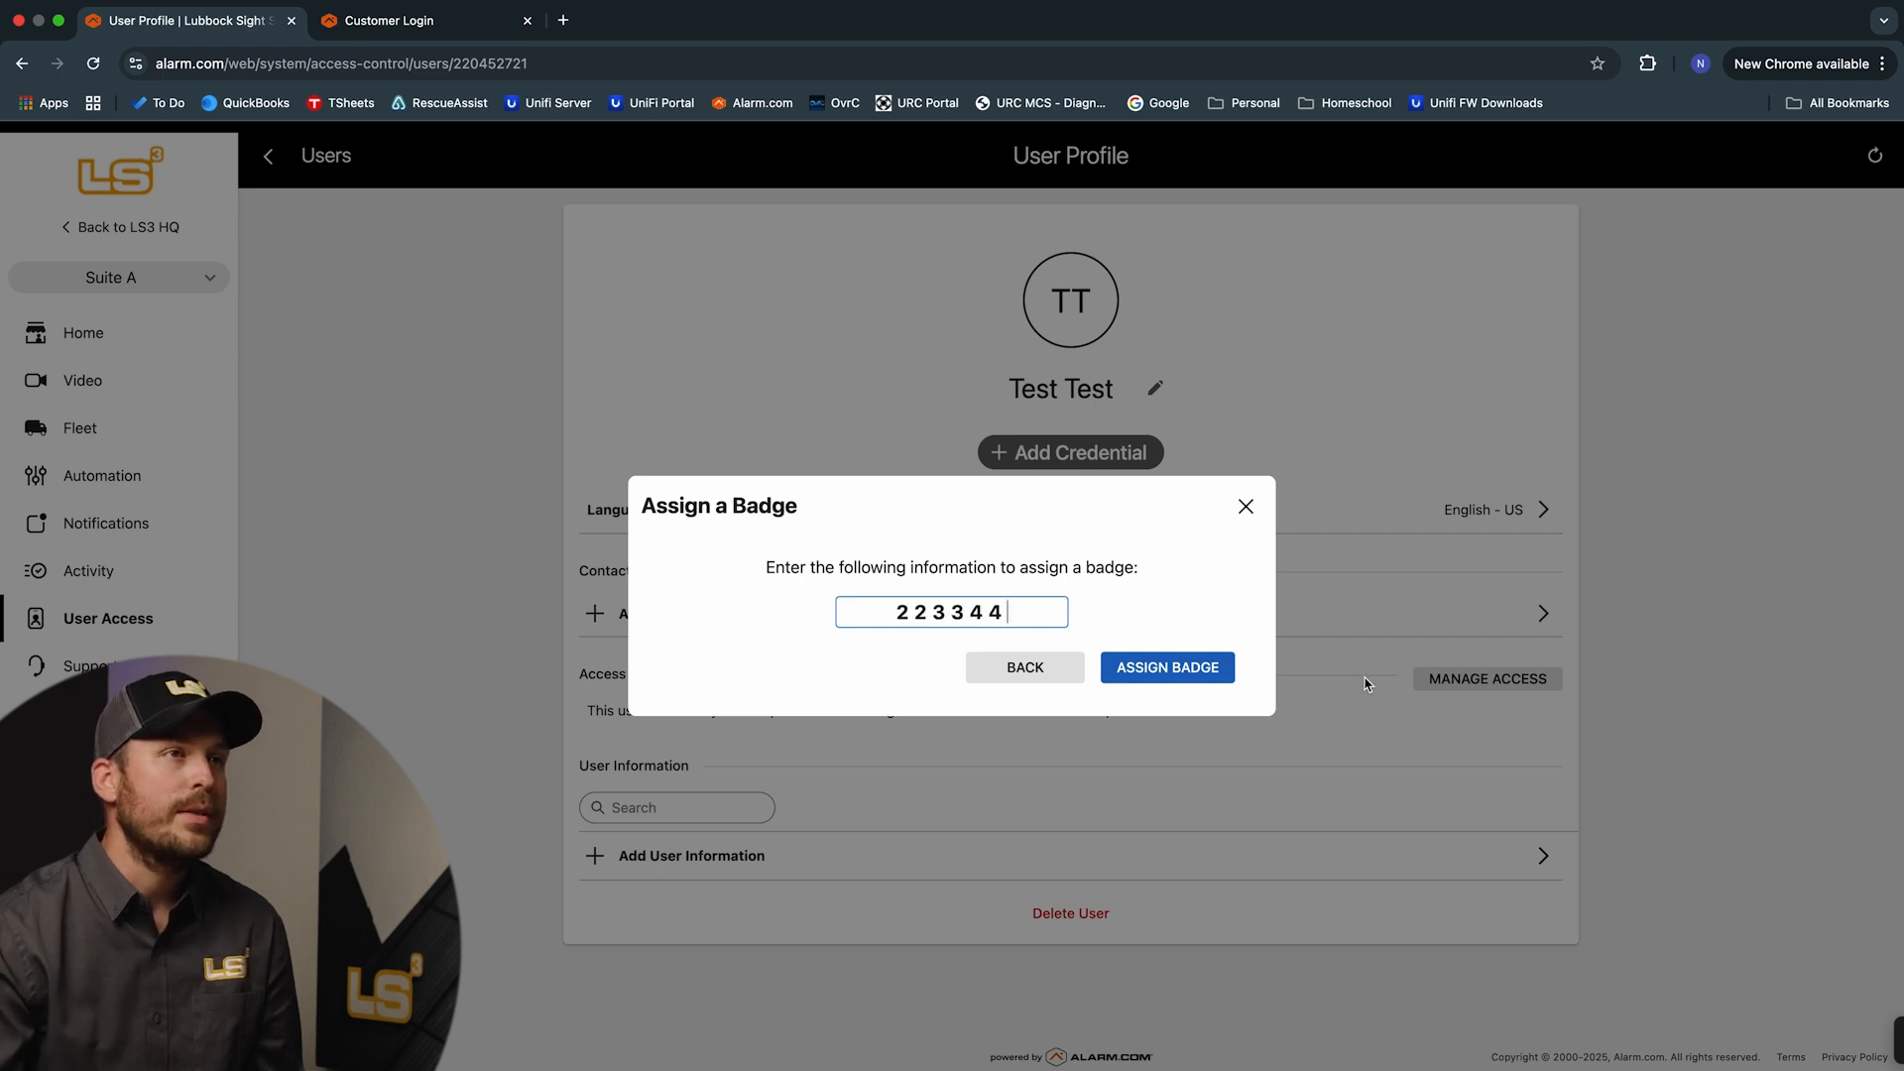
left_click(1203, 667)
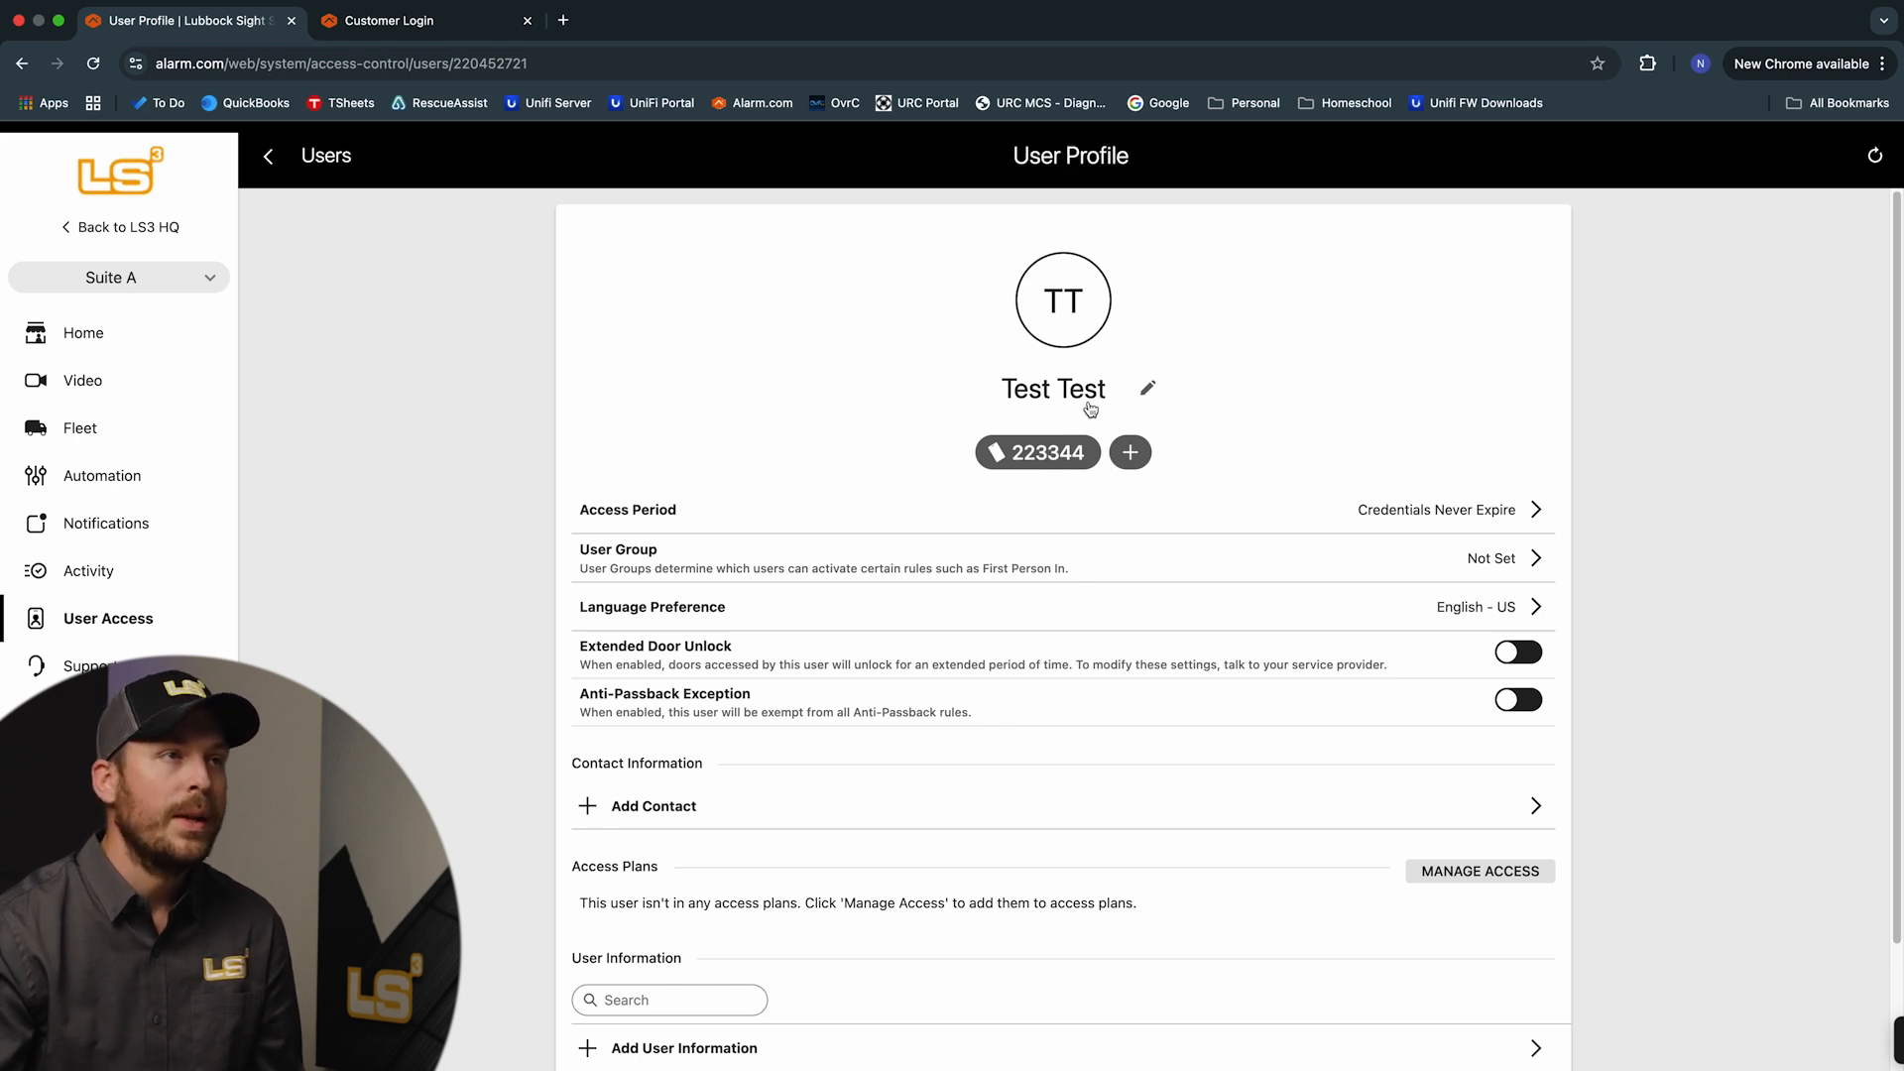
Add a randomly generated PIN credential to the user
left_click(1131, 458)
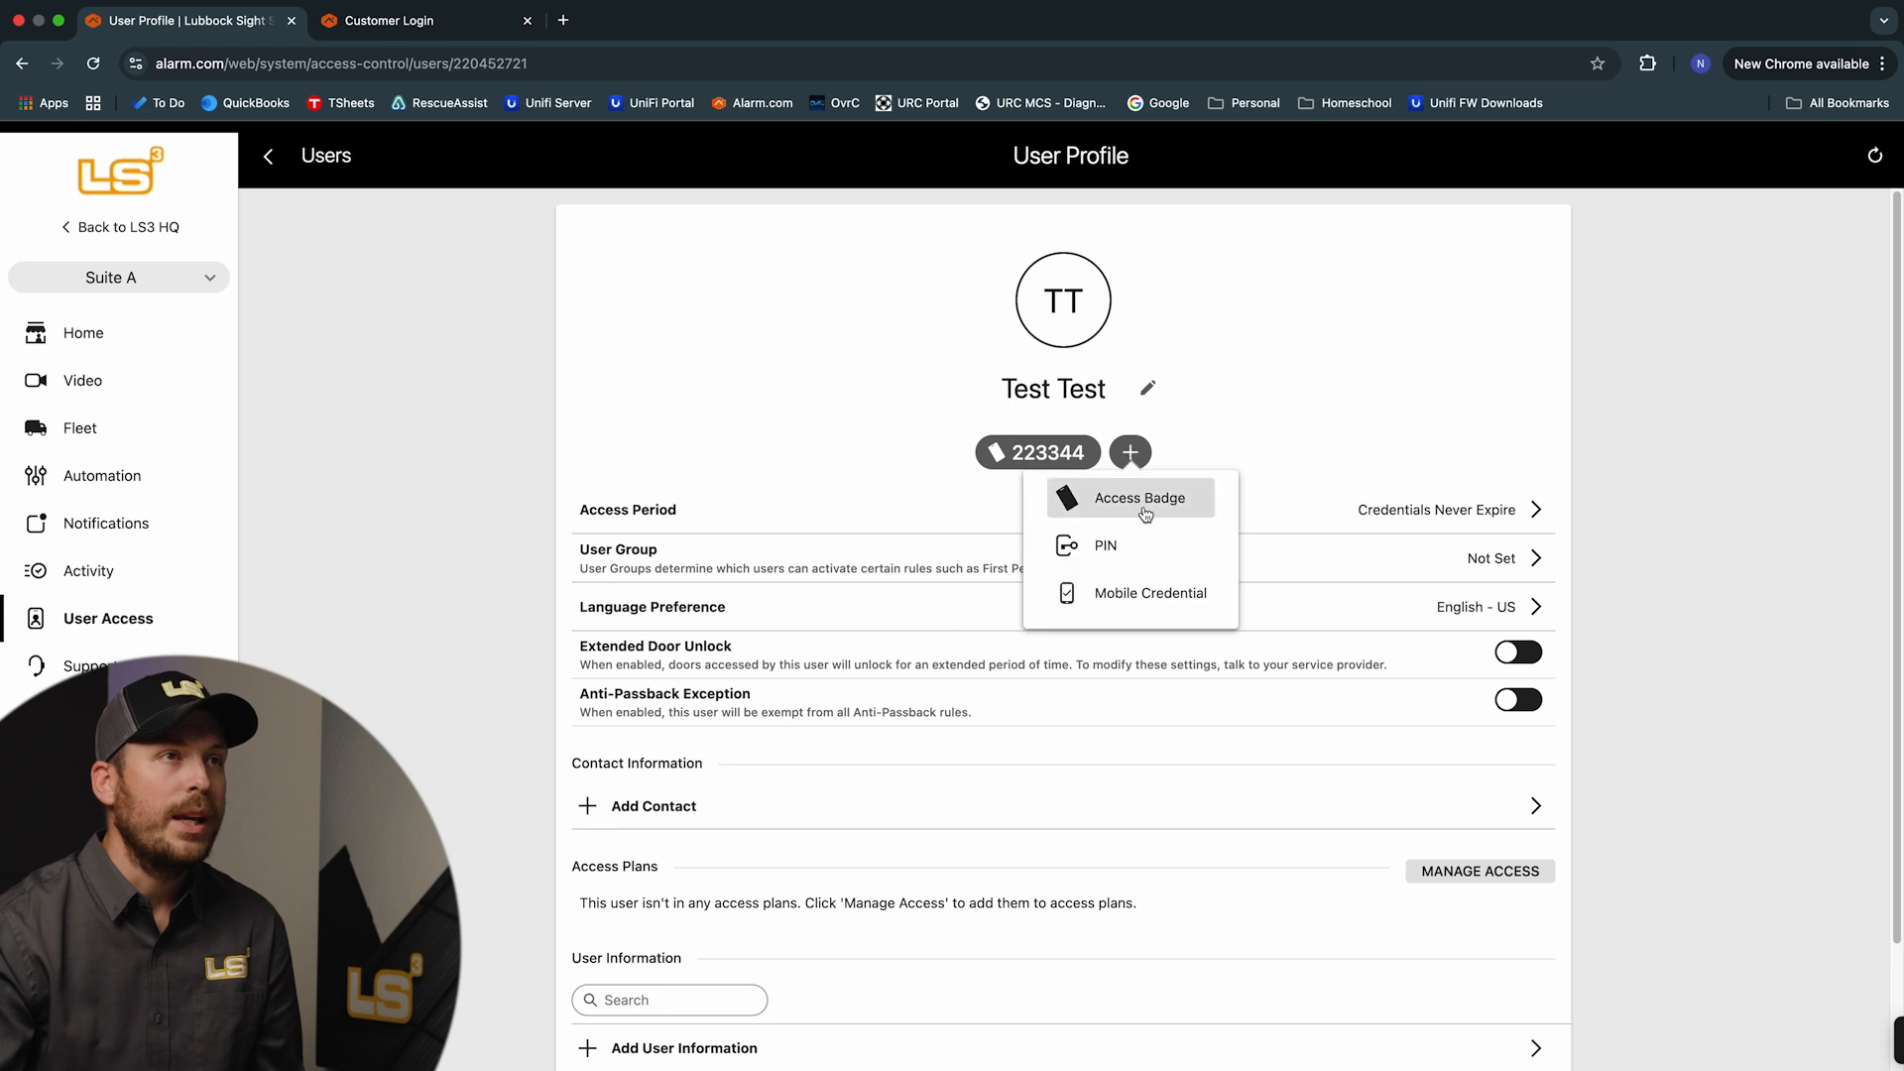
left_click(1111, 552)
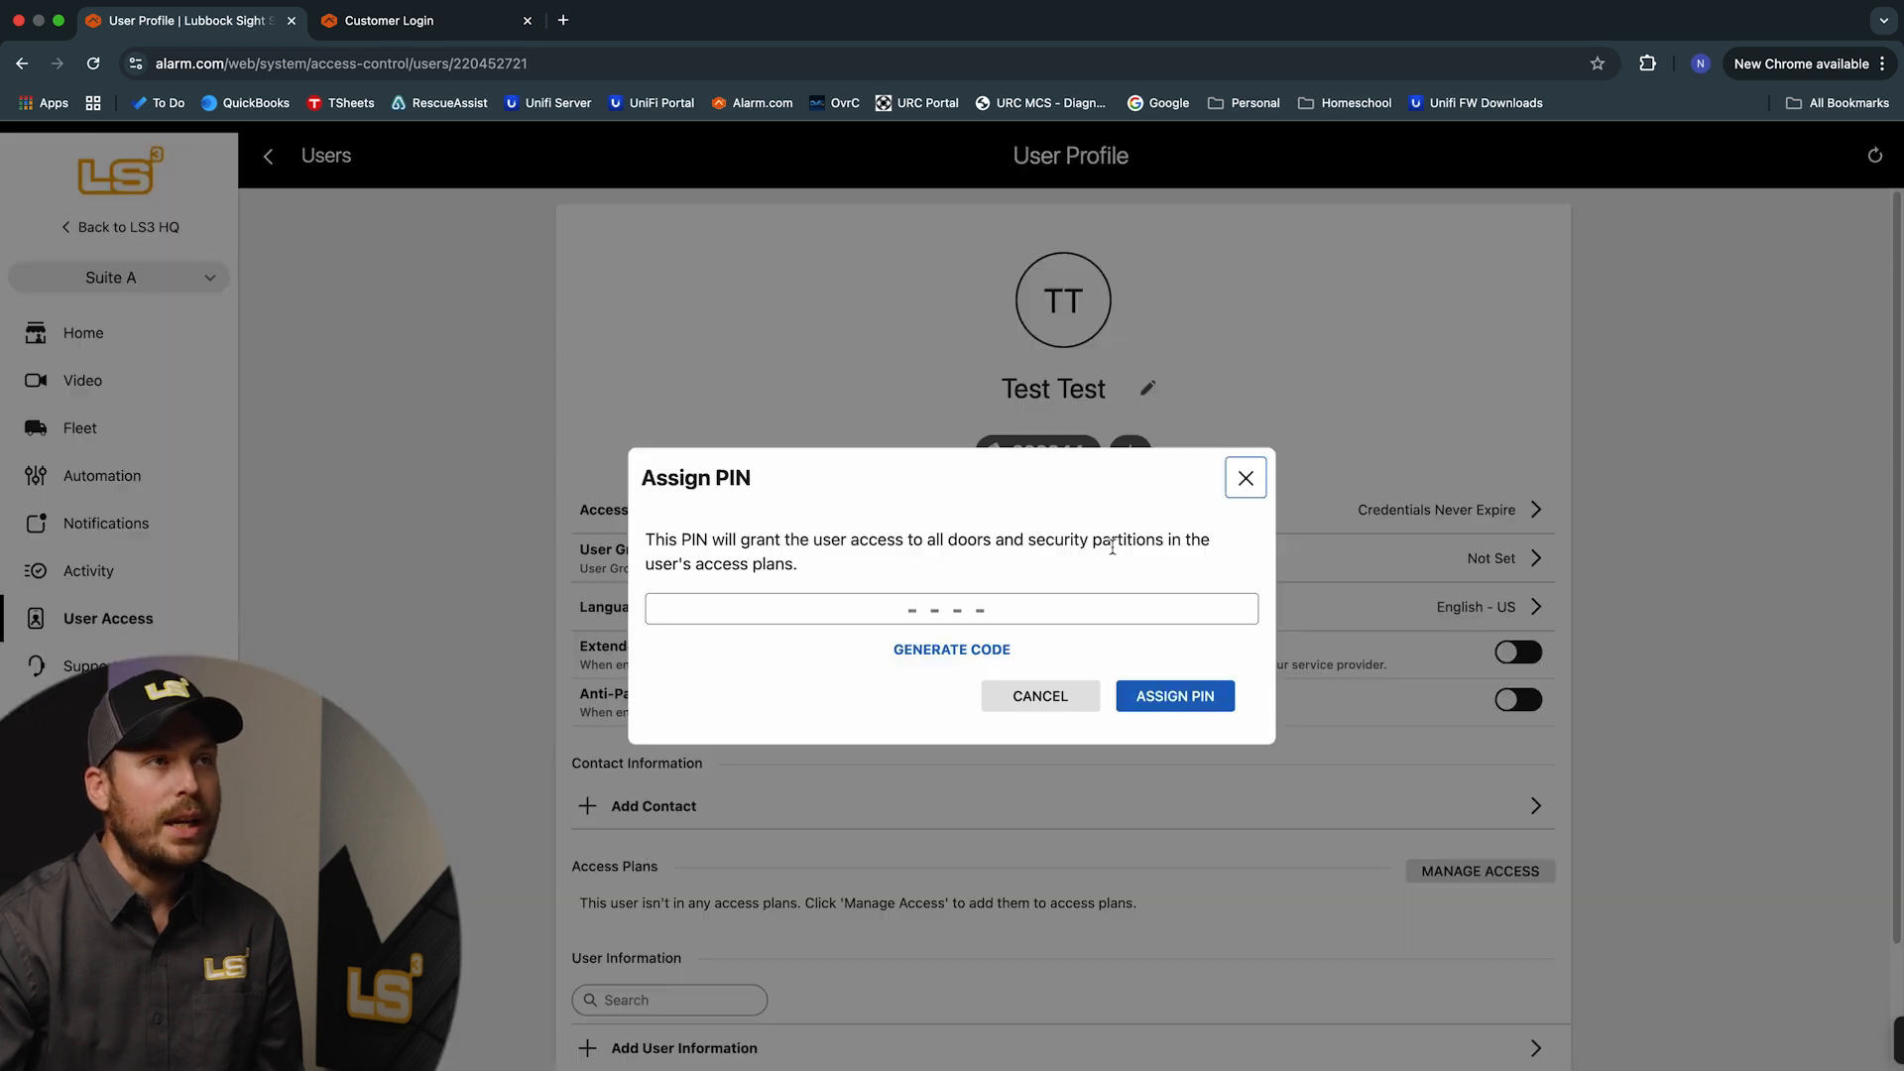
left_click(954, 610)
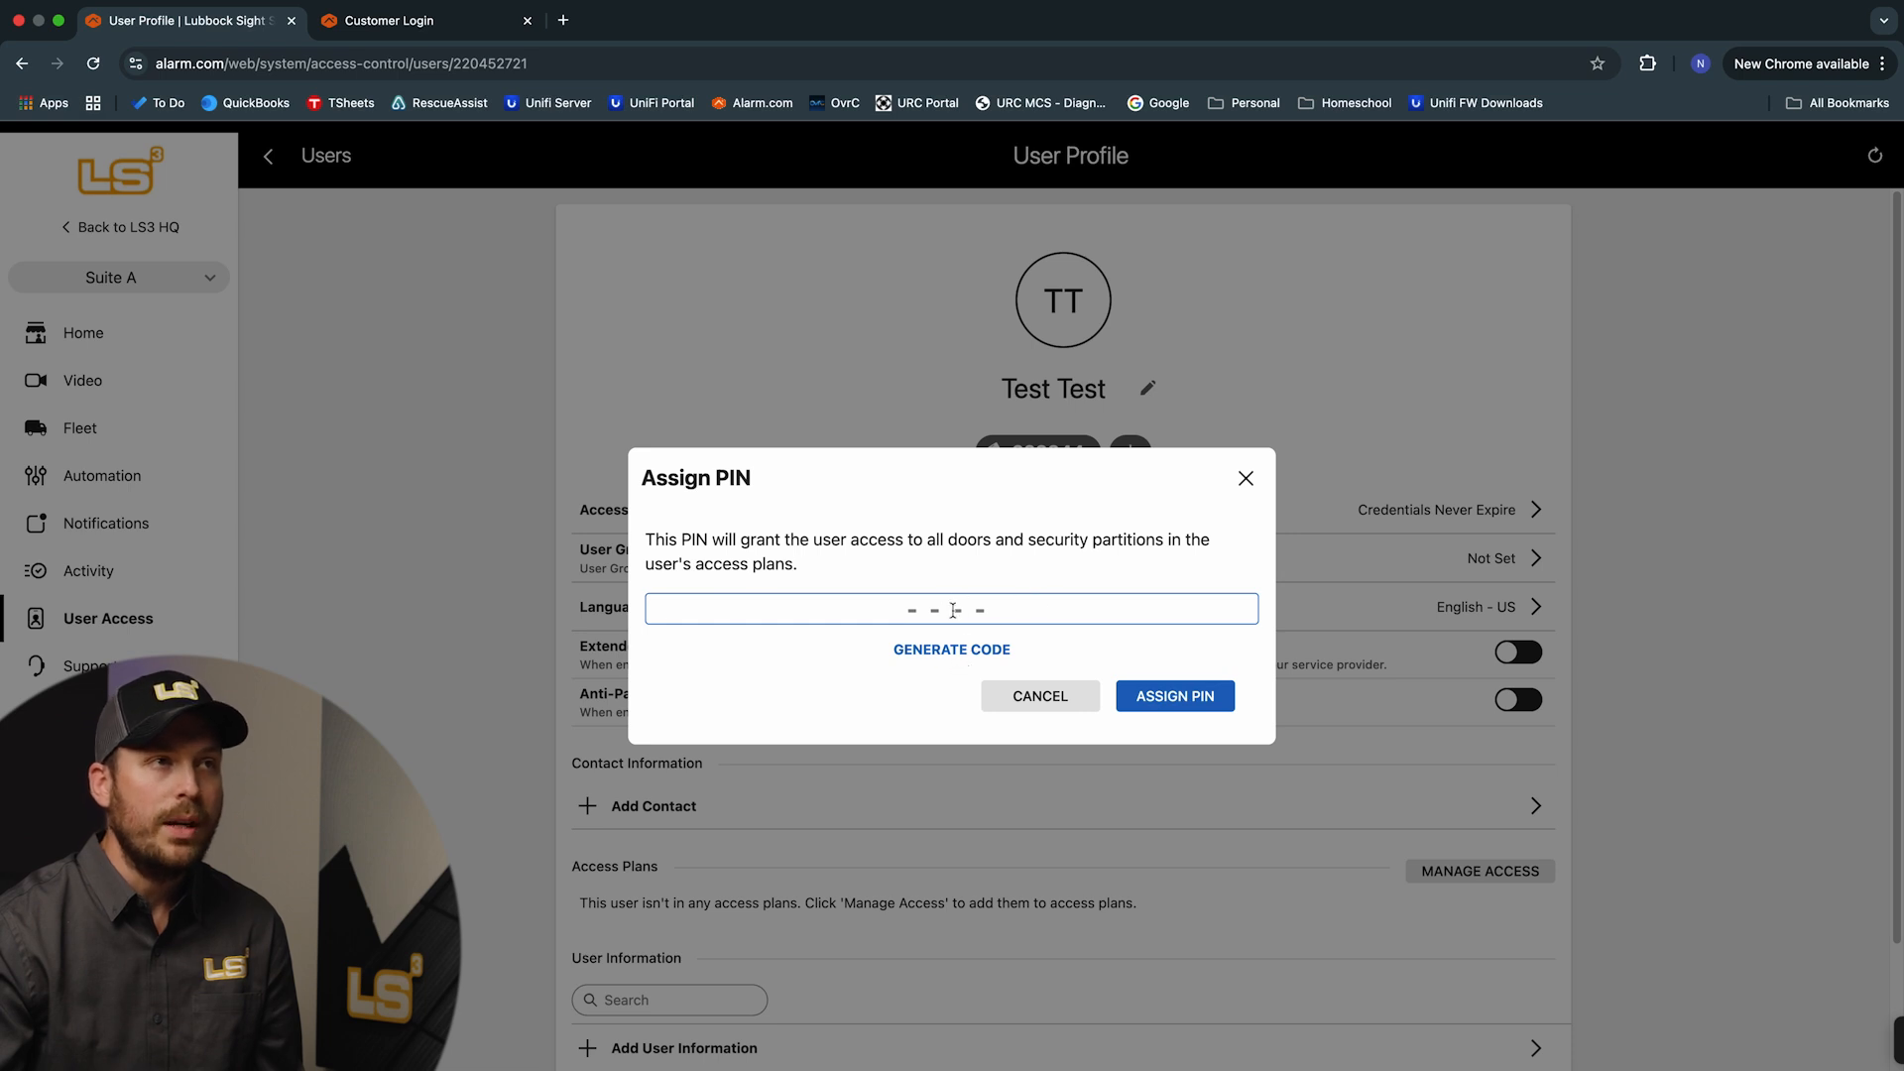
left_click(950, 651)
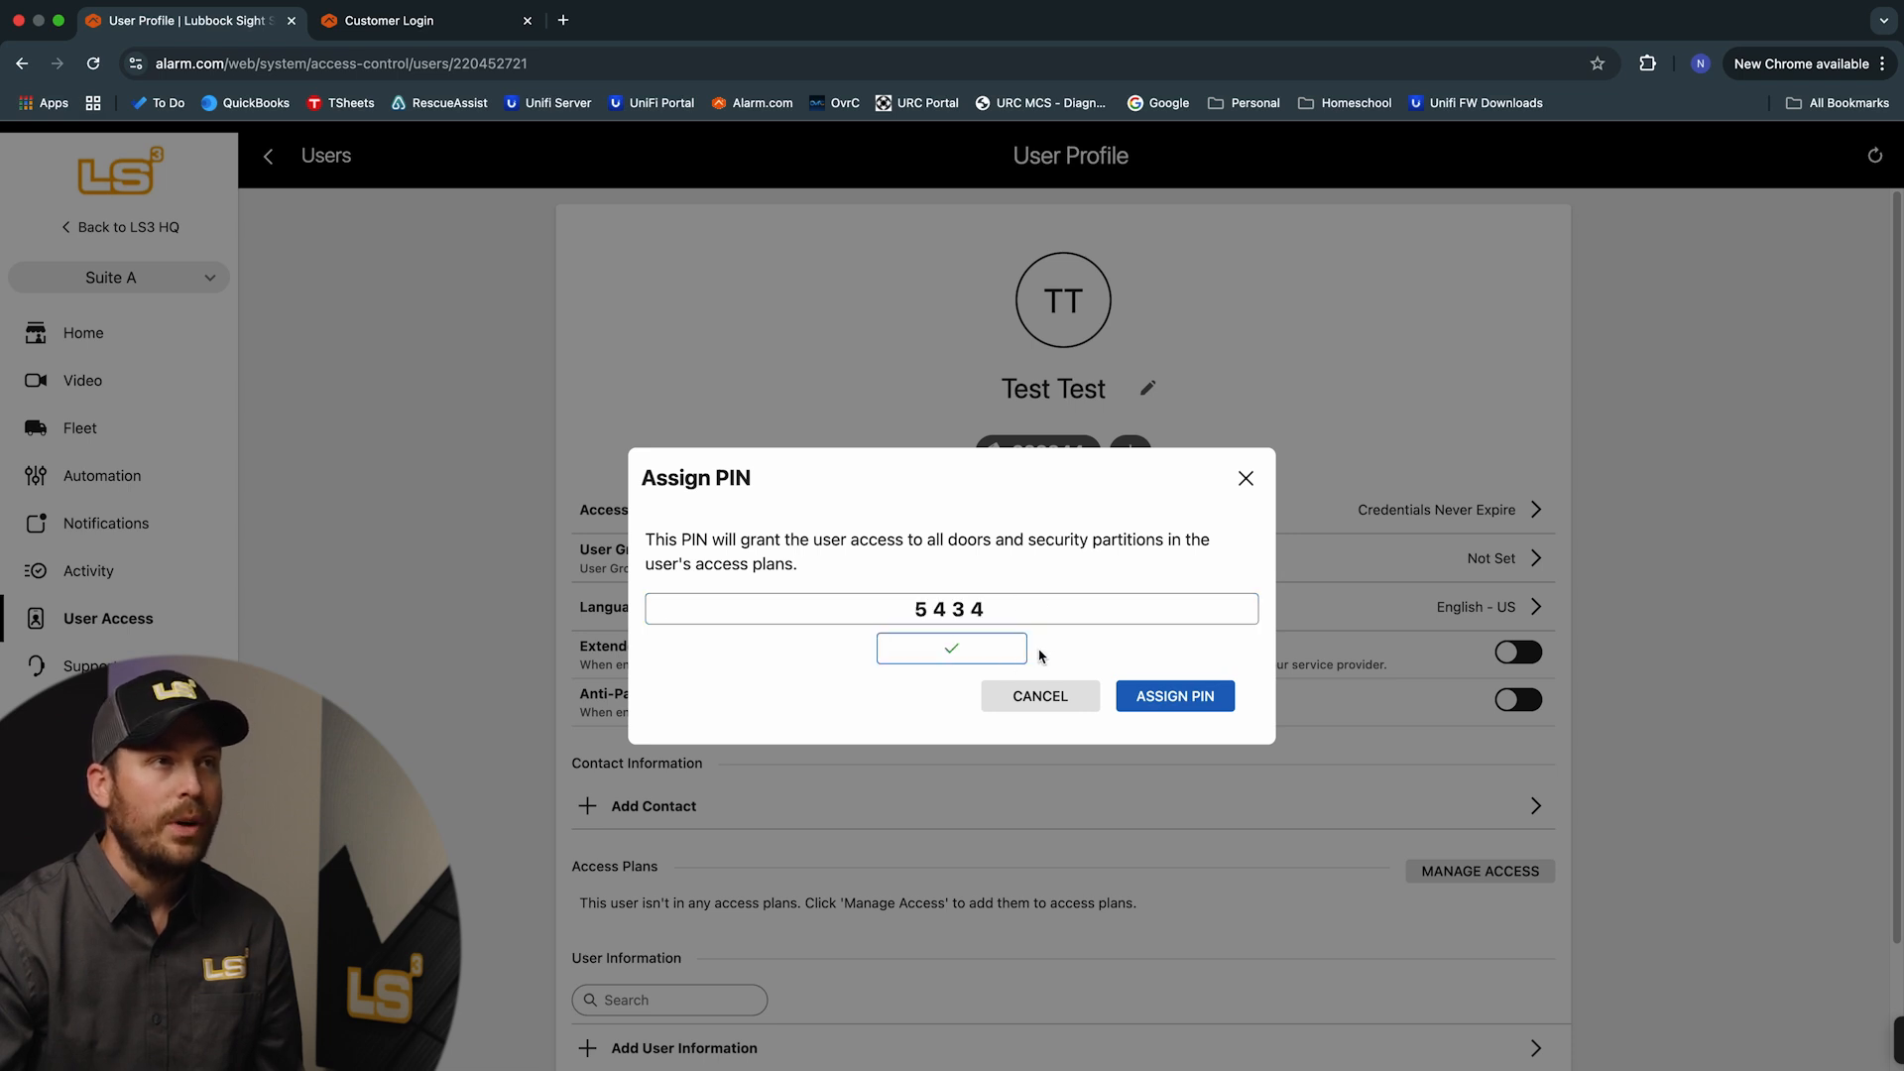
left_click(1168, 698)
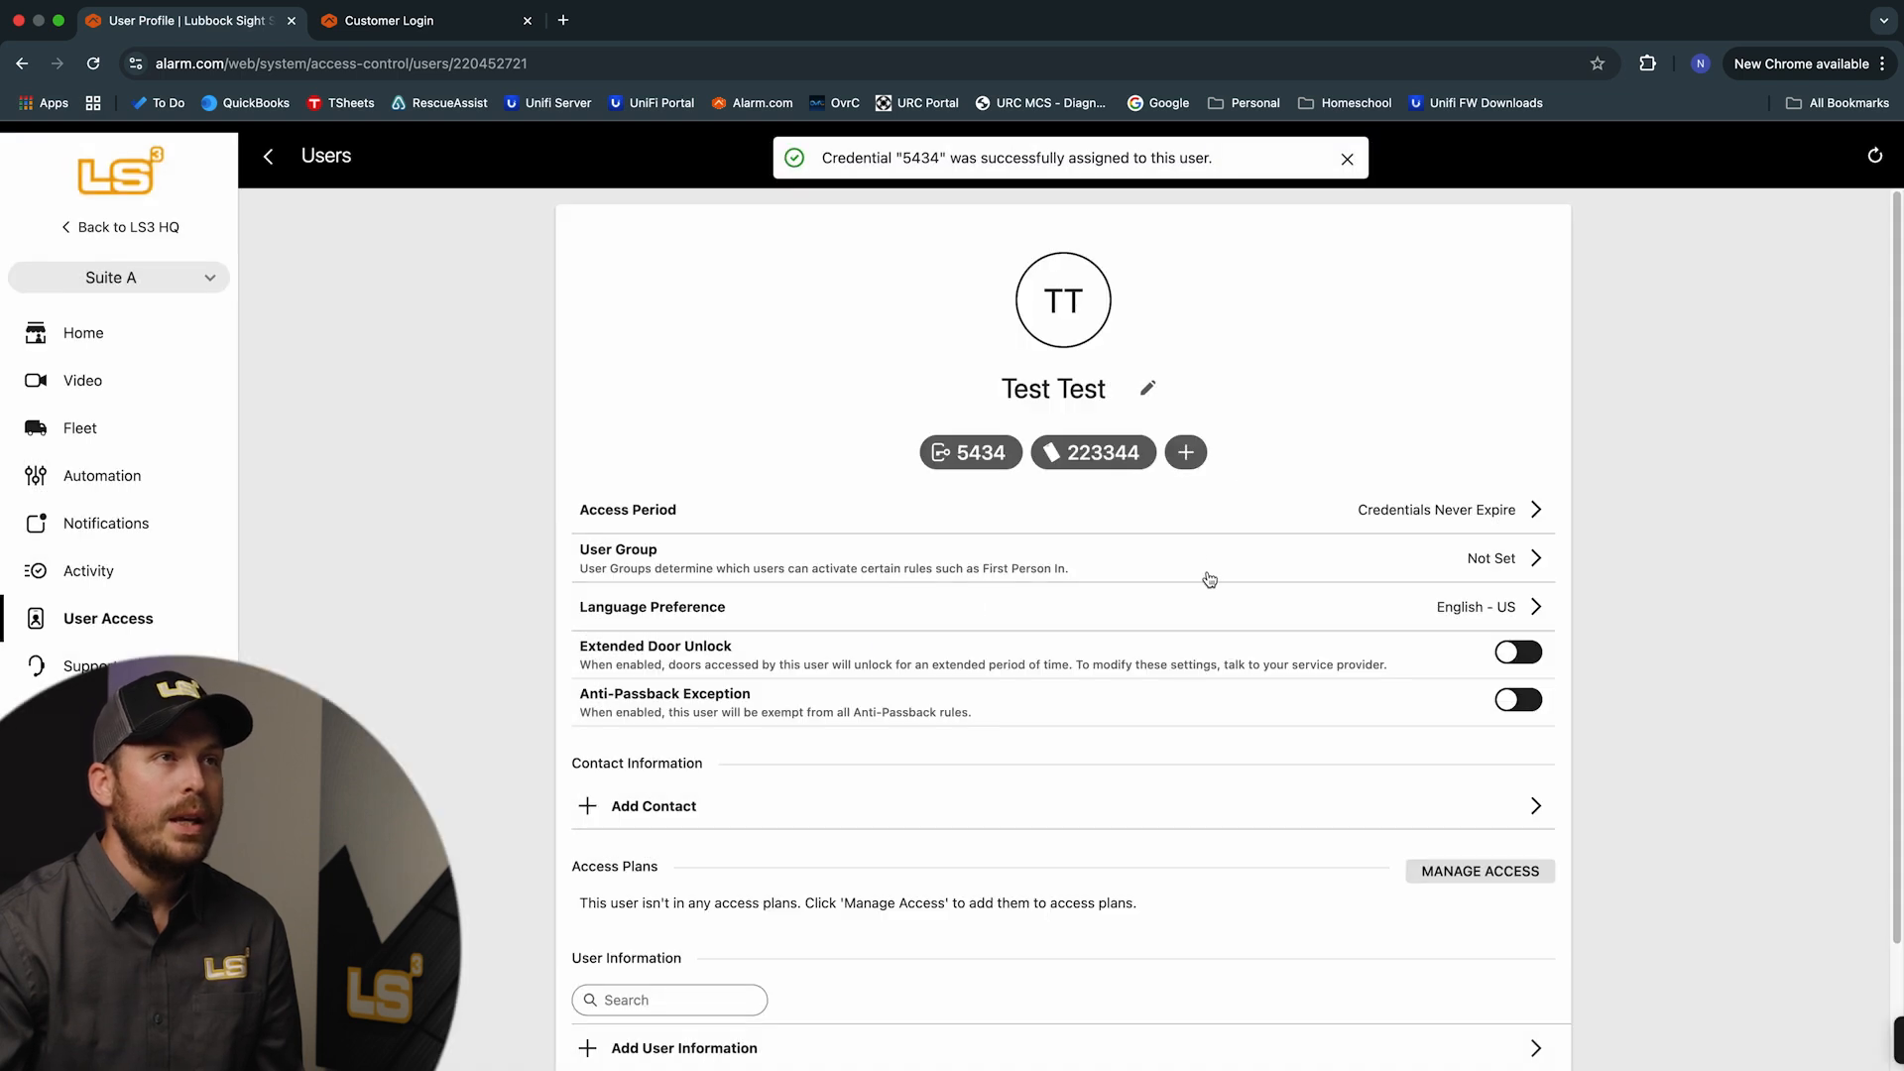
left_click(1187, 455)
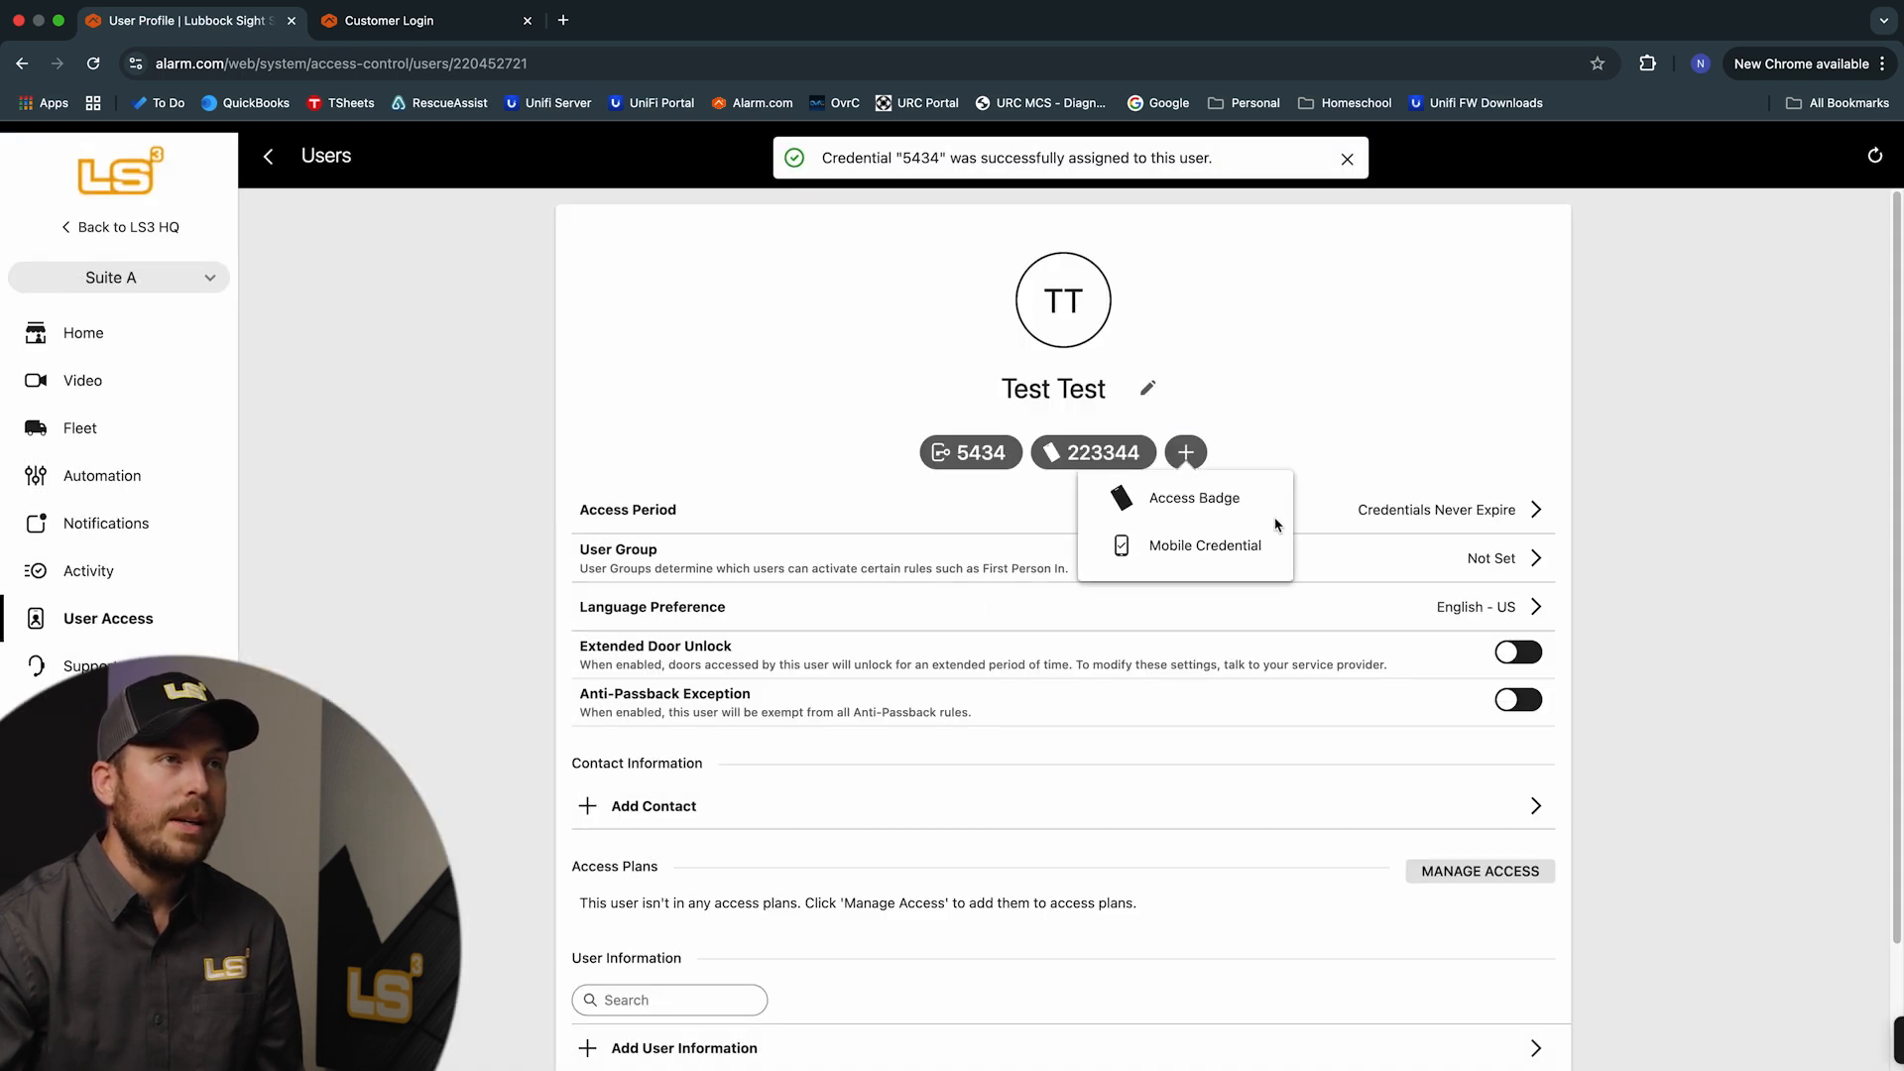
Start a mobile credential SMS invitation and, with no number on file, go add the user's mobile number
left_click(1206, 562)
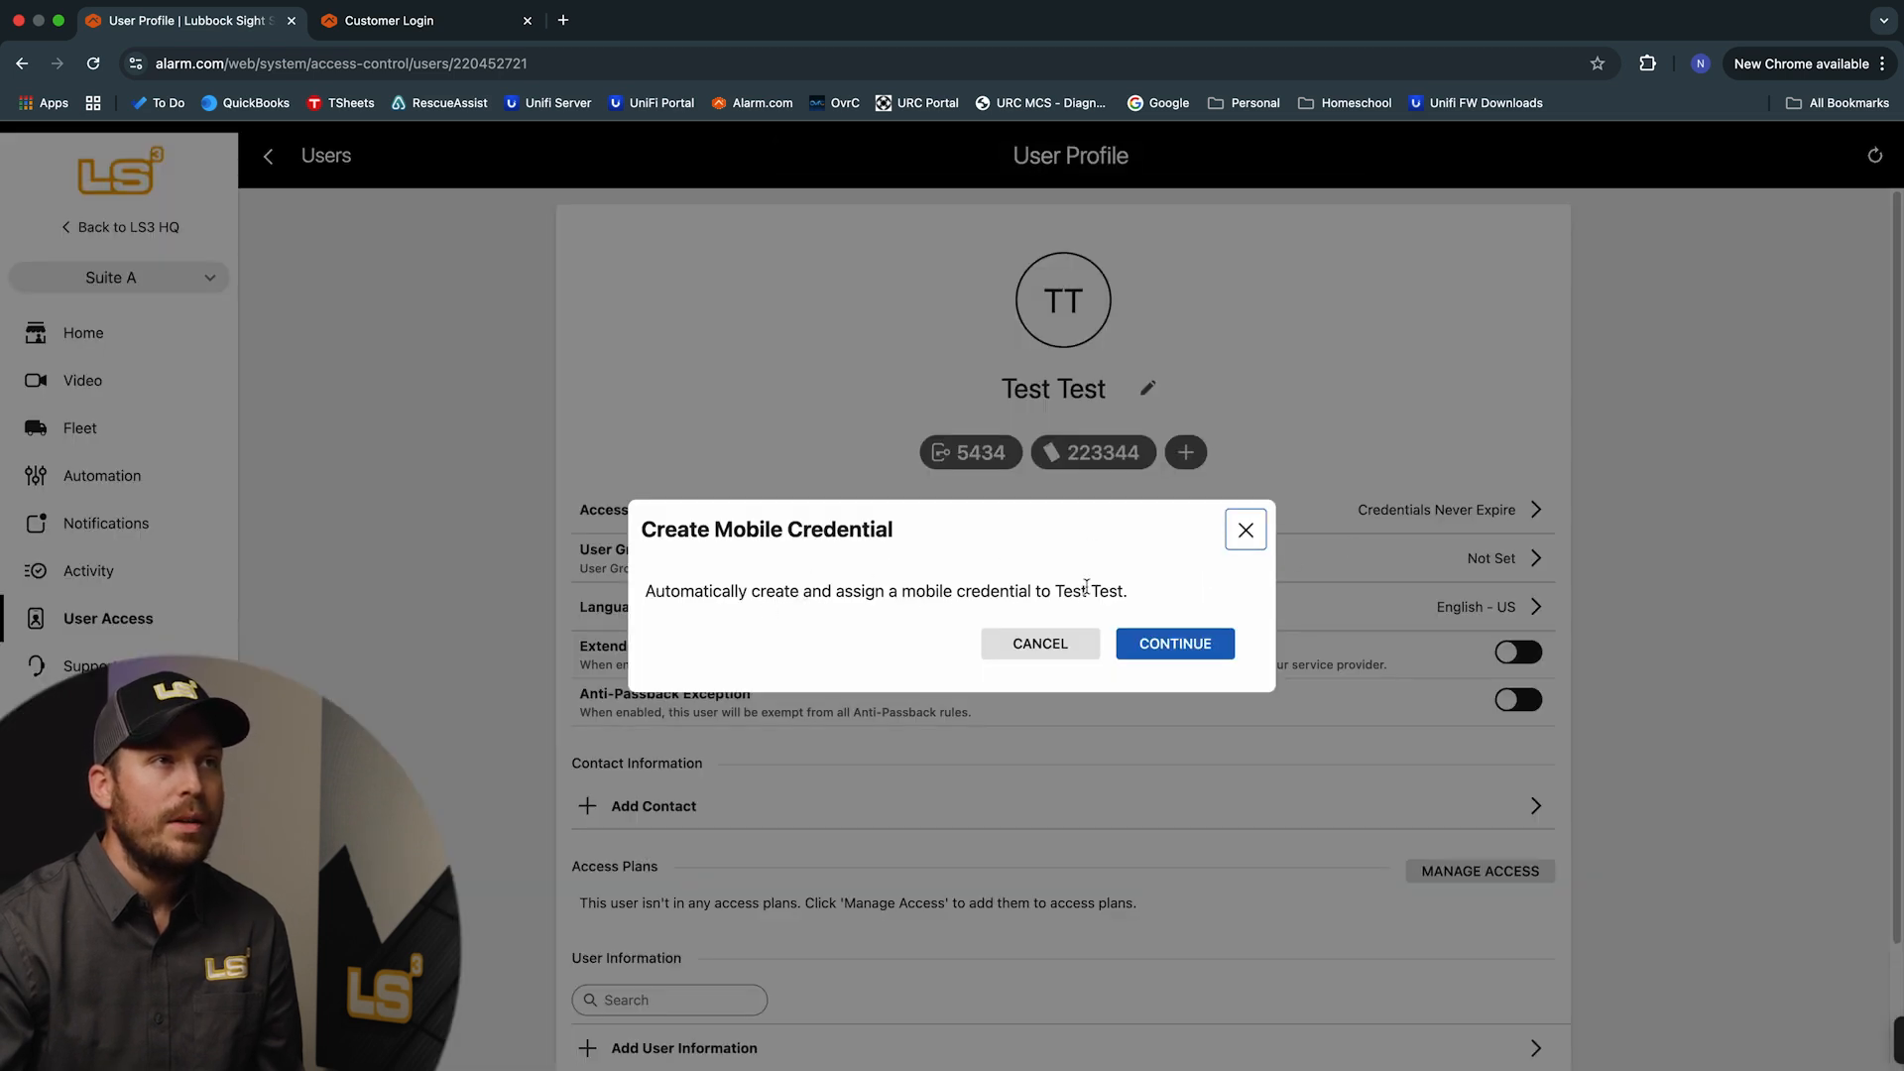
left_click(1195, 646)
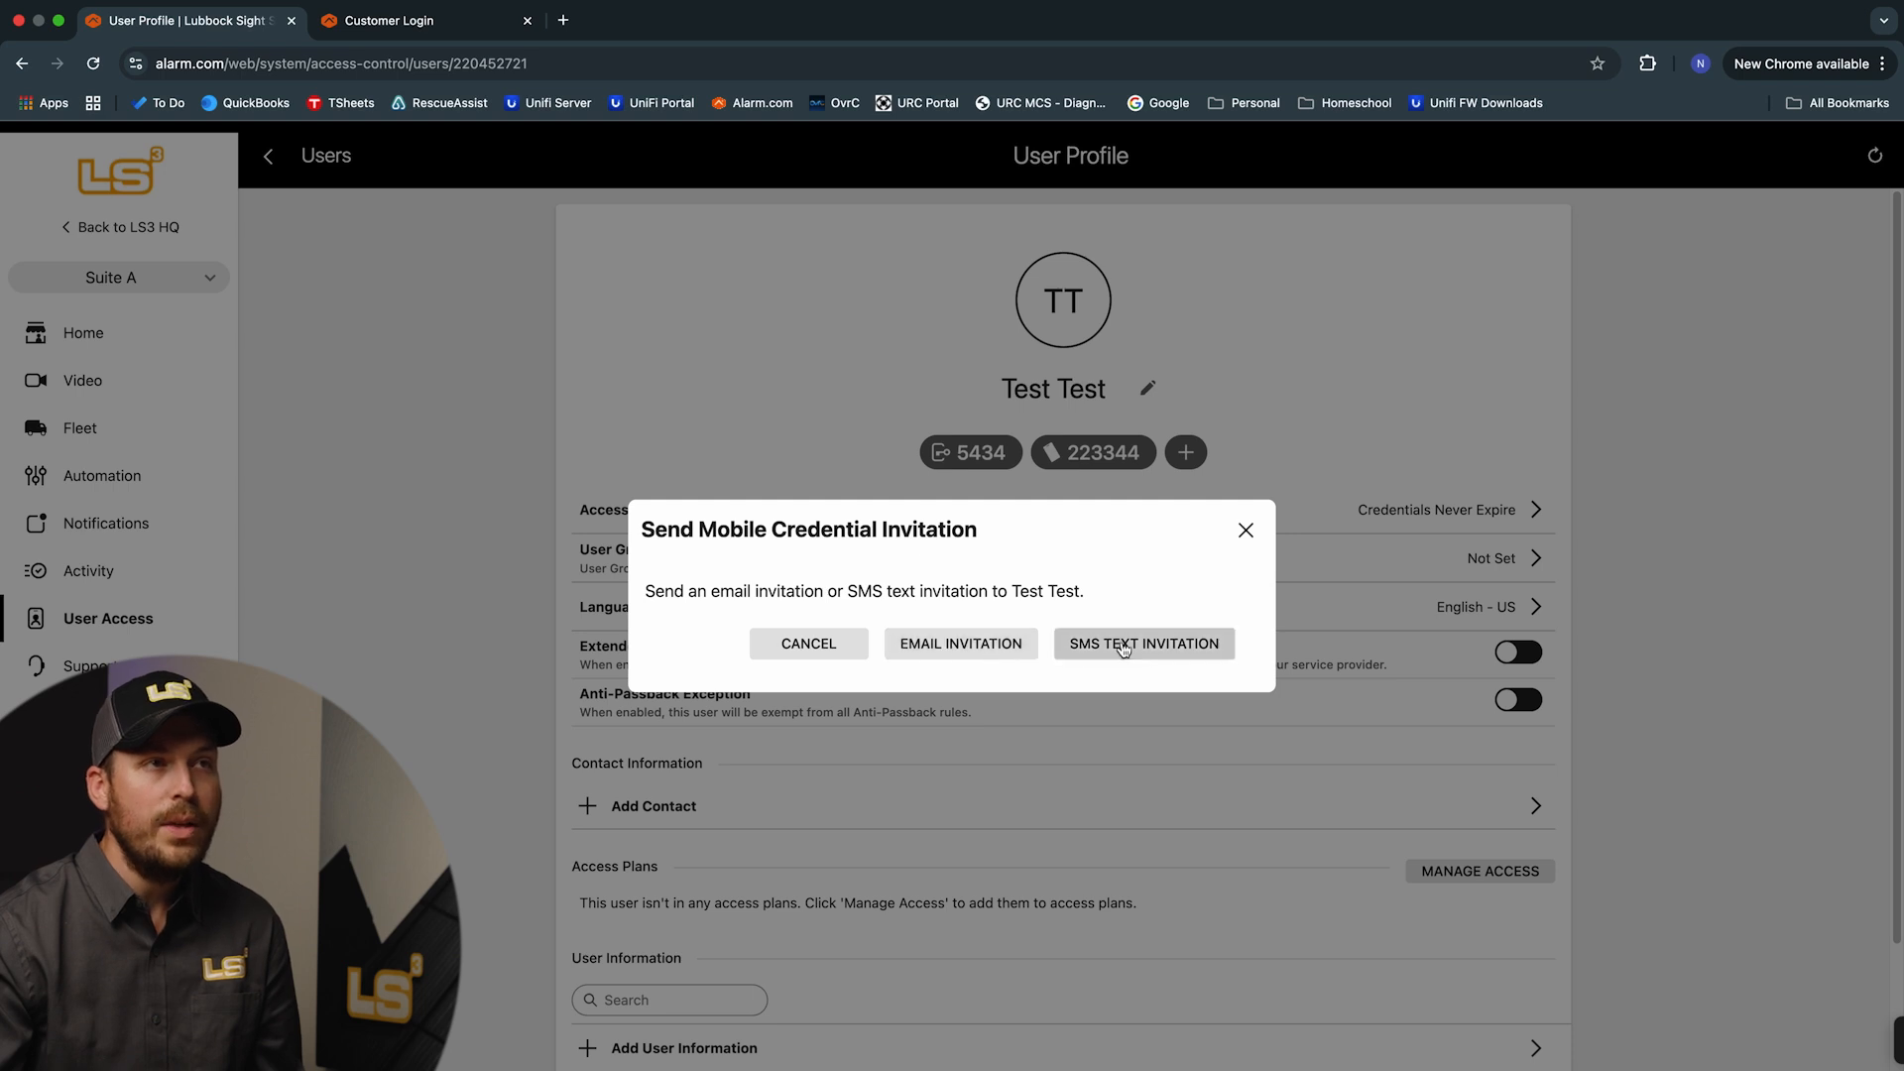
left_click(1210, 659)
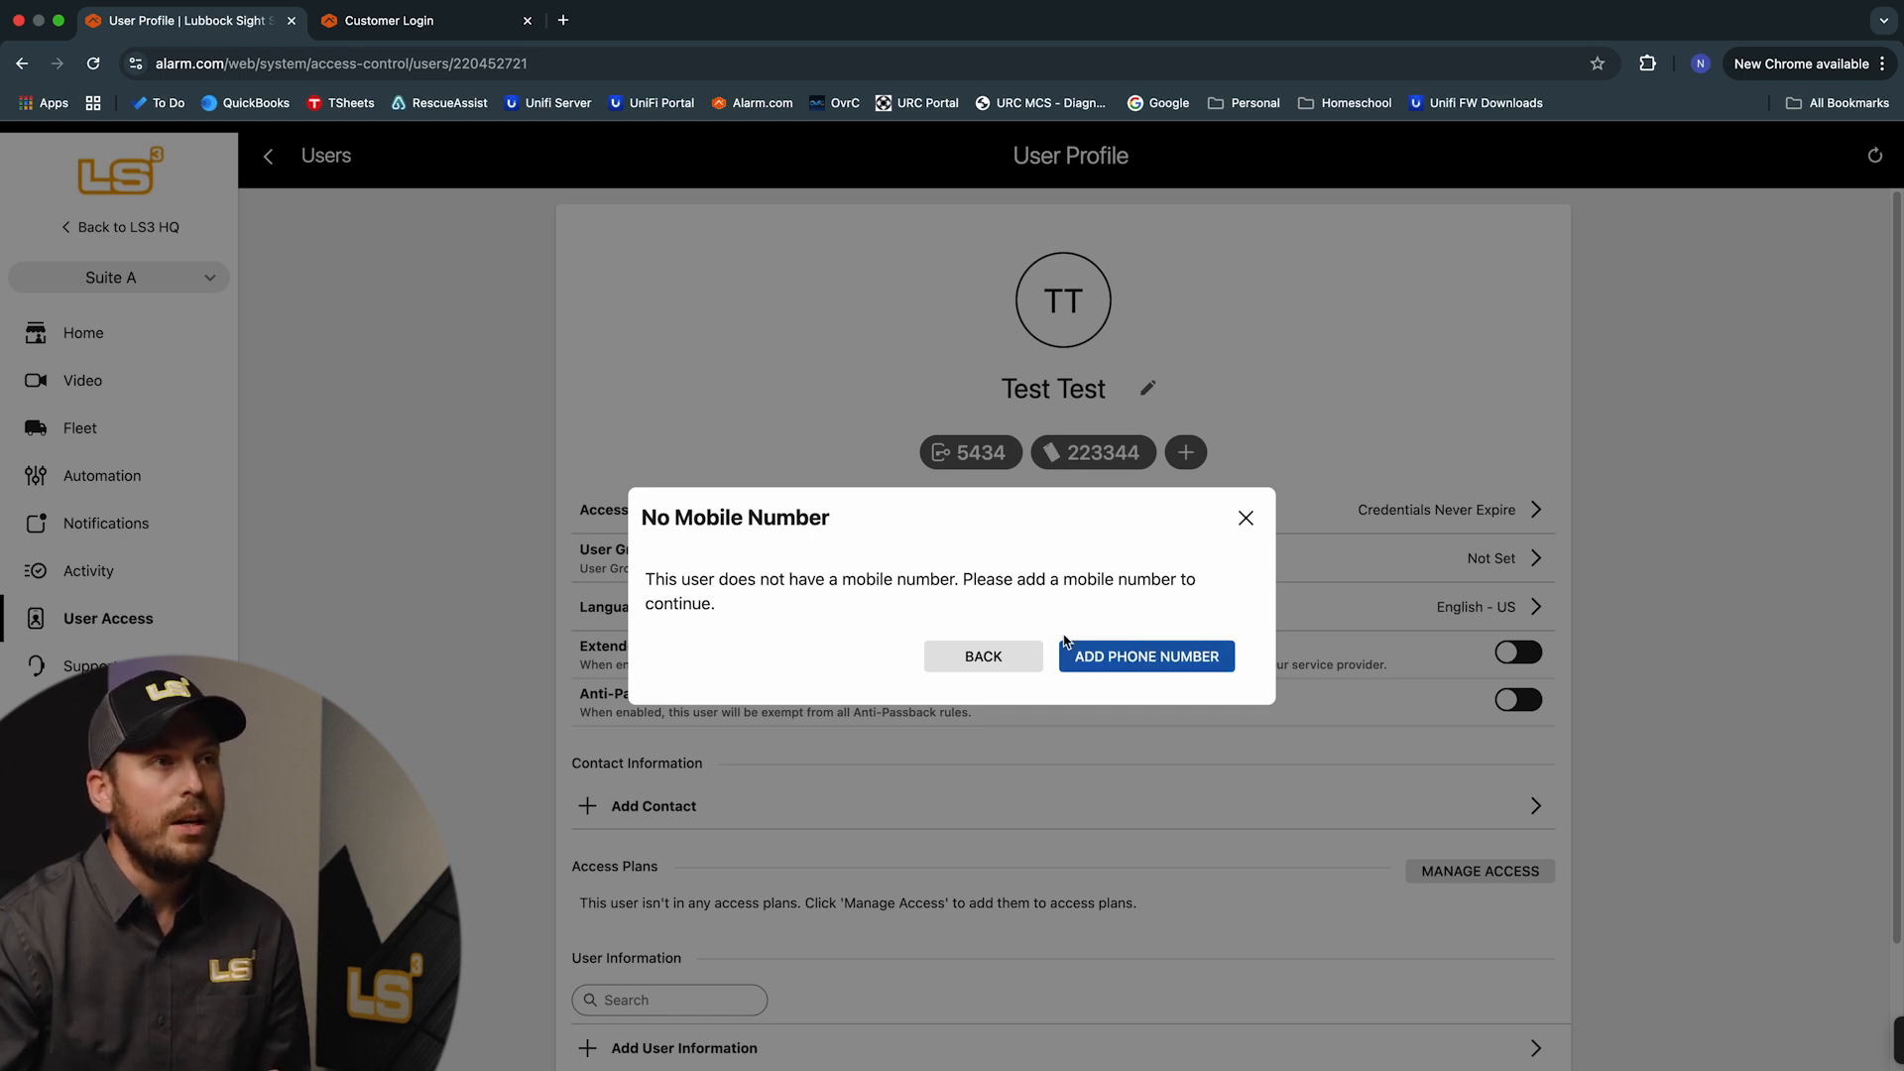
left_click_drag(649, 580, 929, 629)
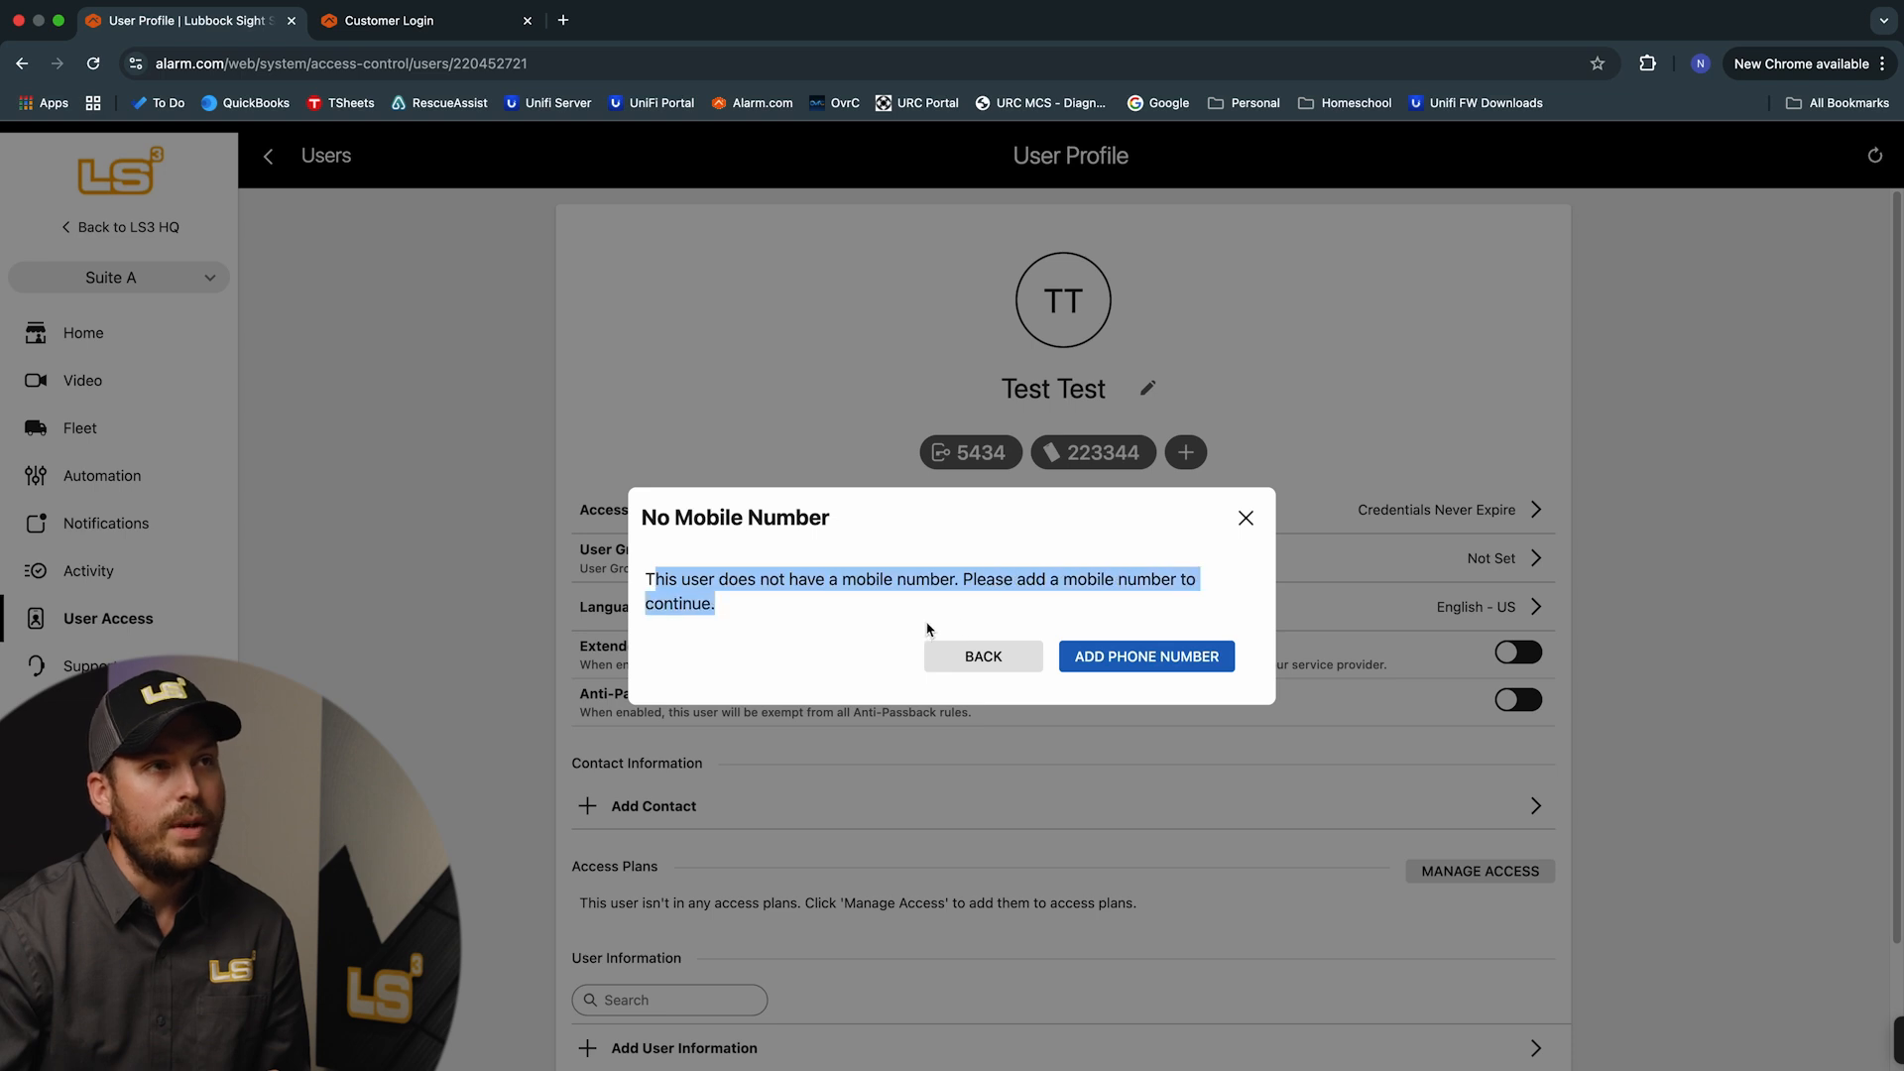
left_click(1141, 624)
left_click(1155, 657)
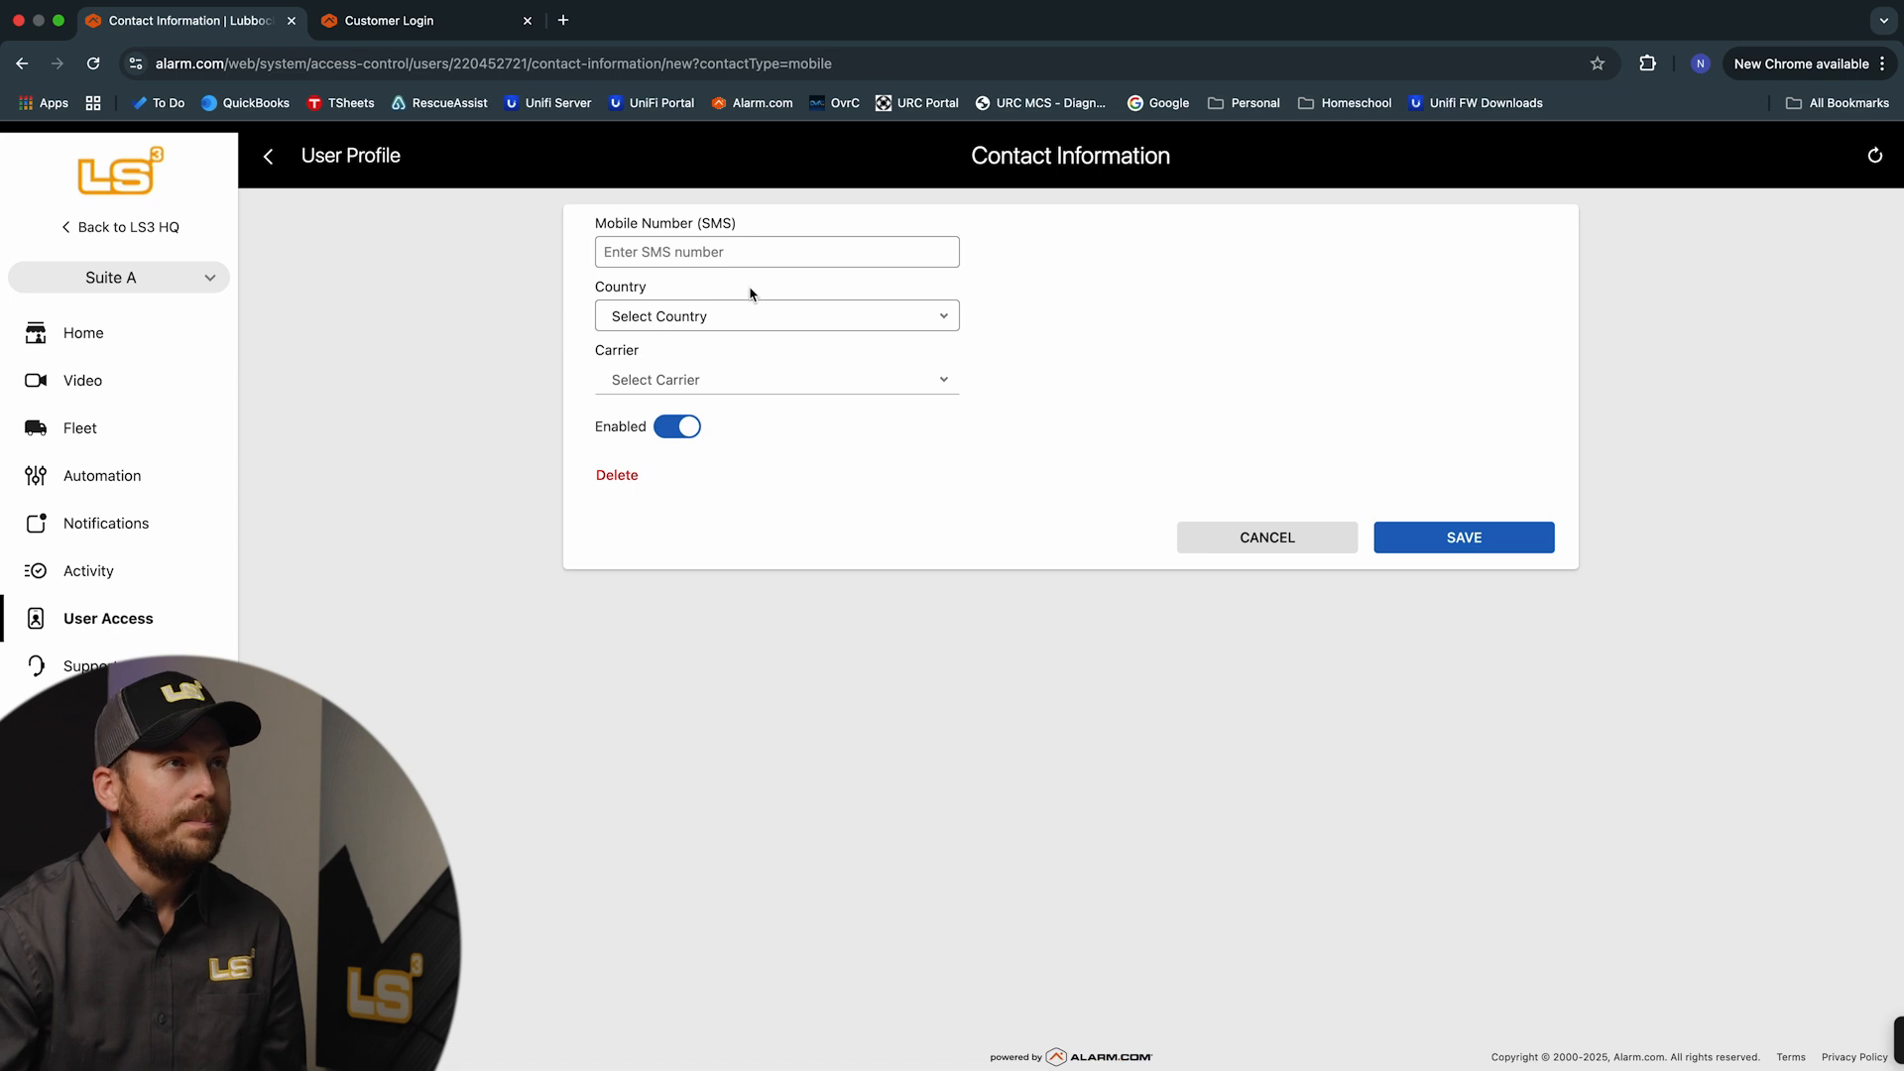
Enter the user's mobile number with country USA and carrier Verizon, and save it
left_click(730, 252)
type("8")
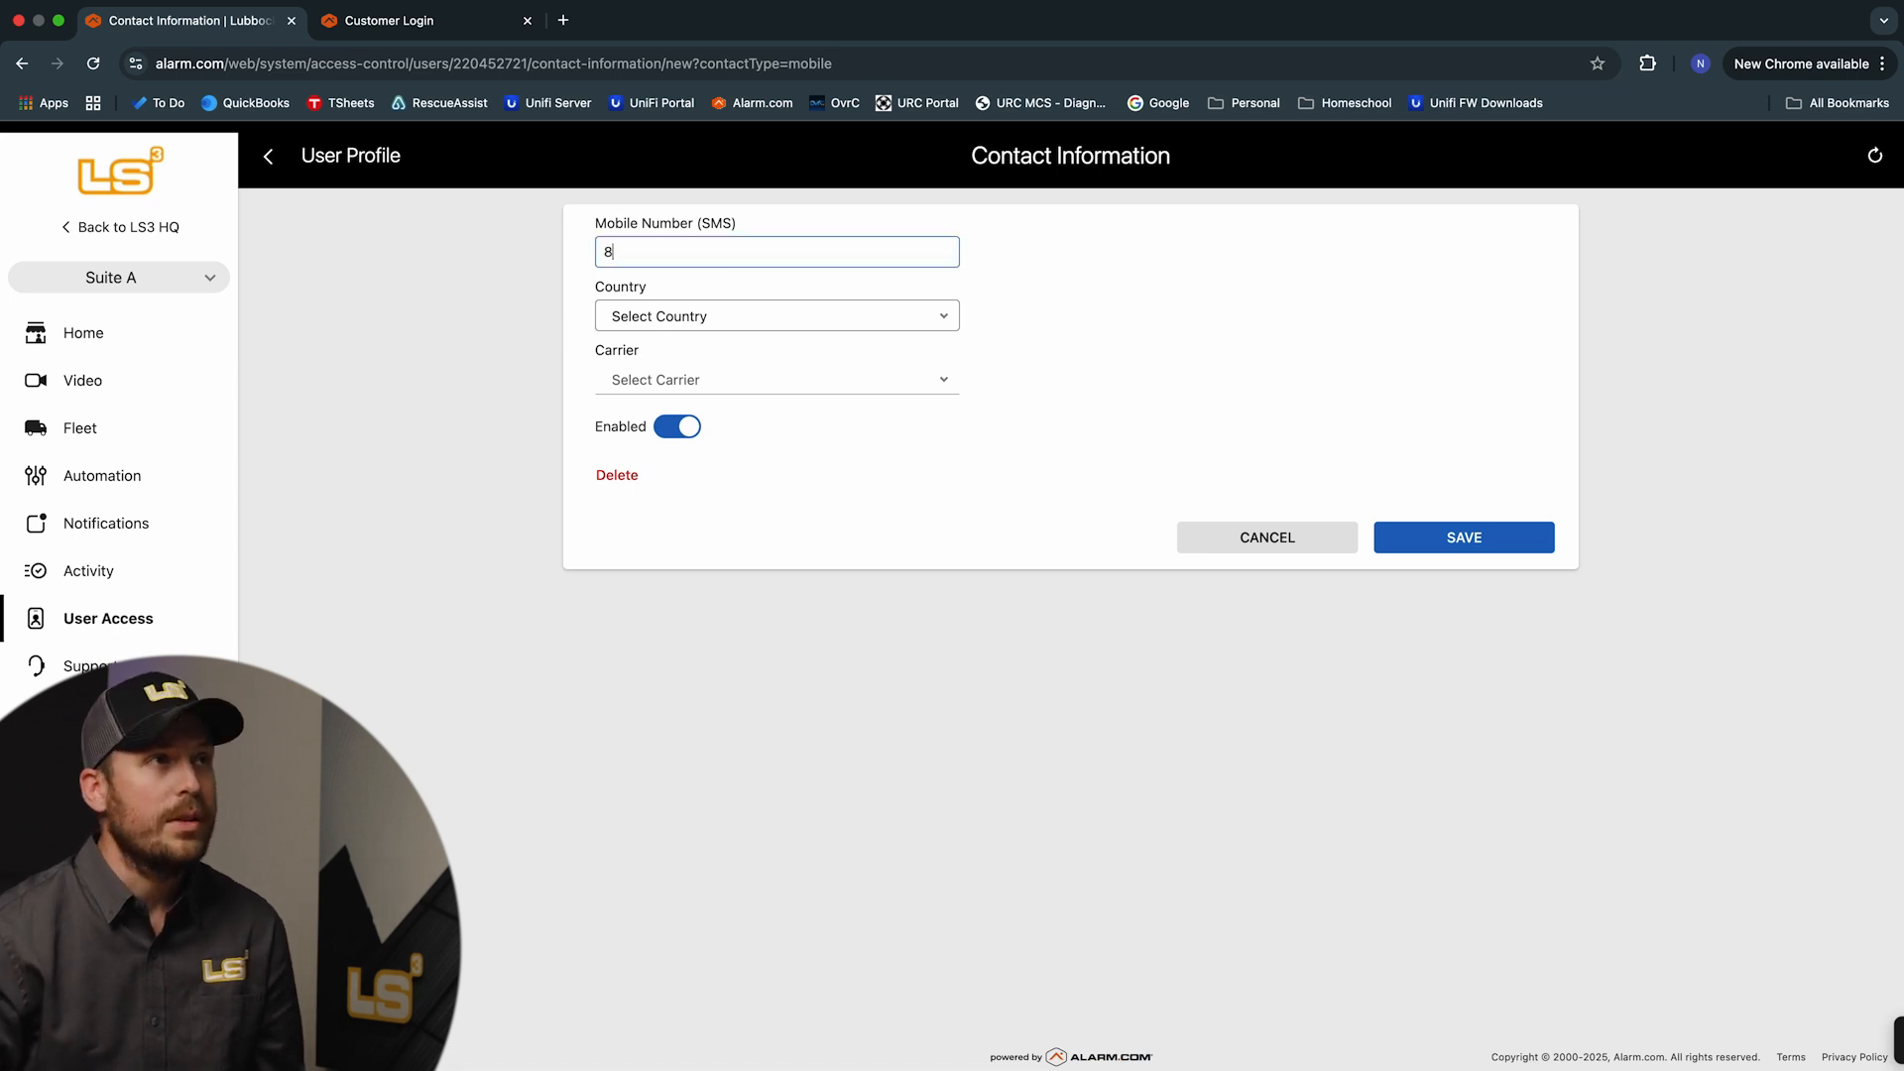
type("061234567")
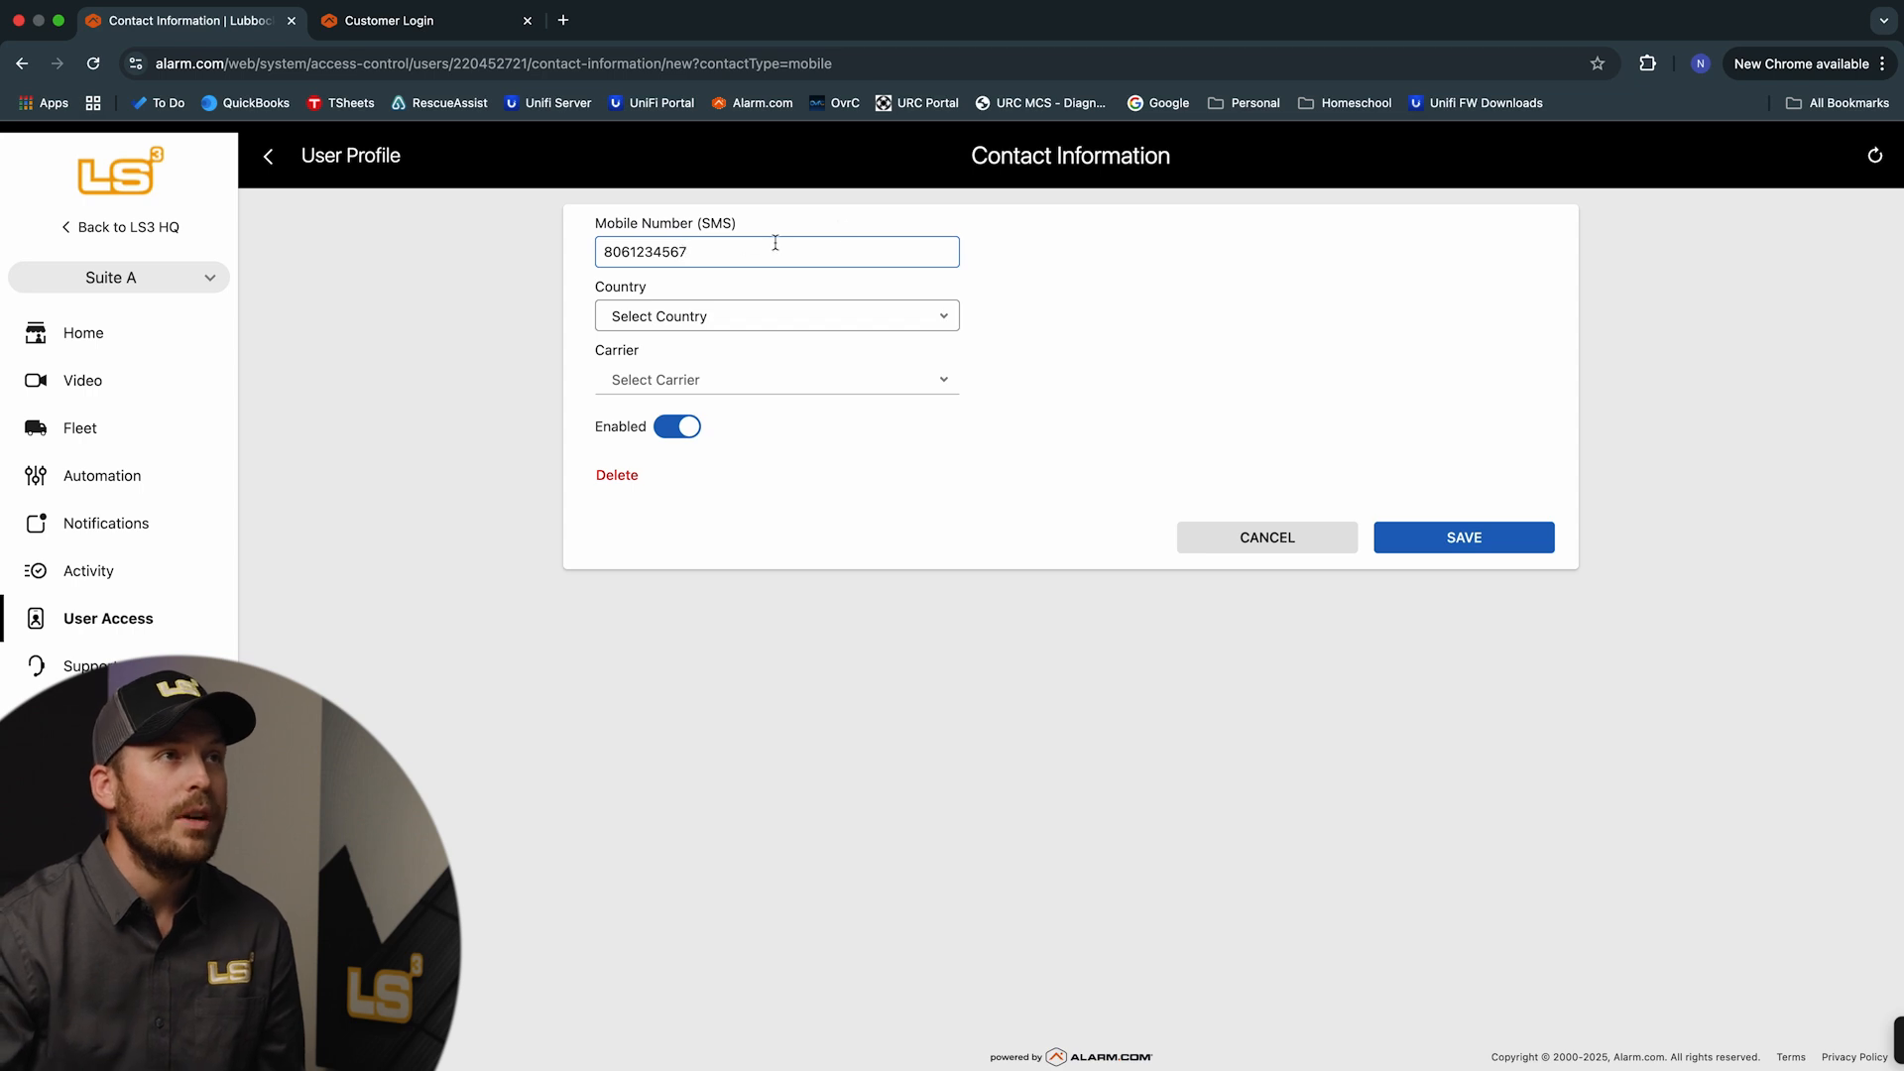
left_click(937, 313)
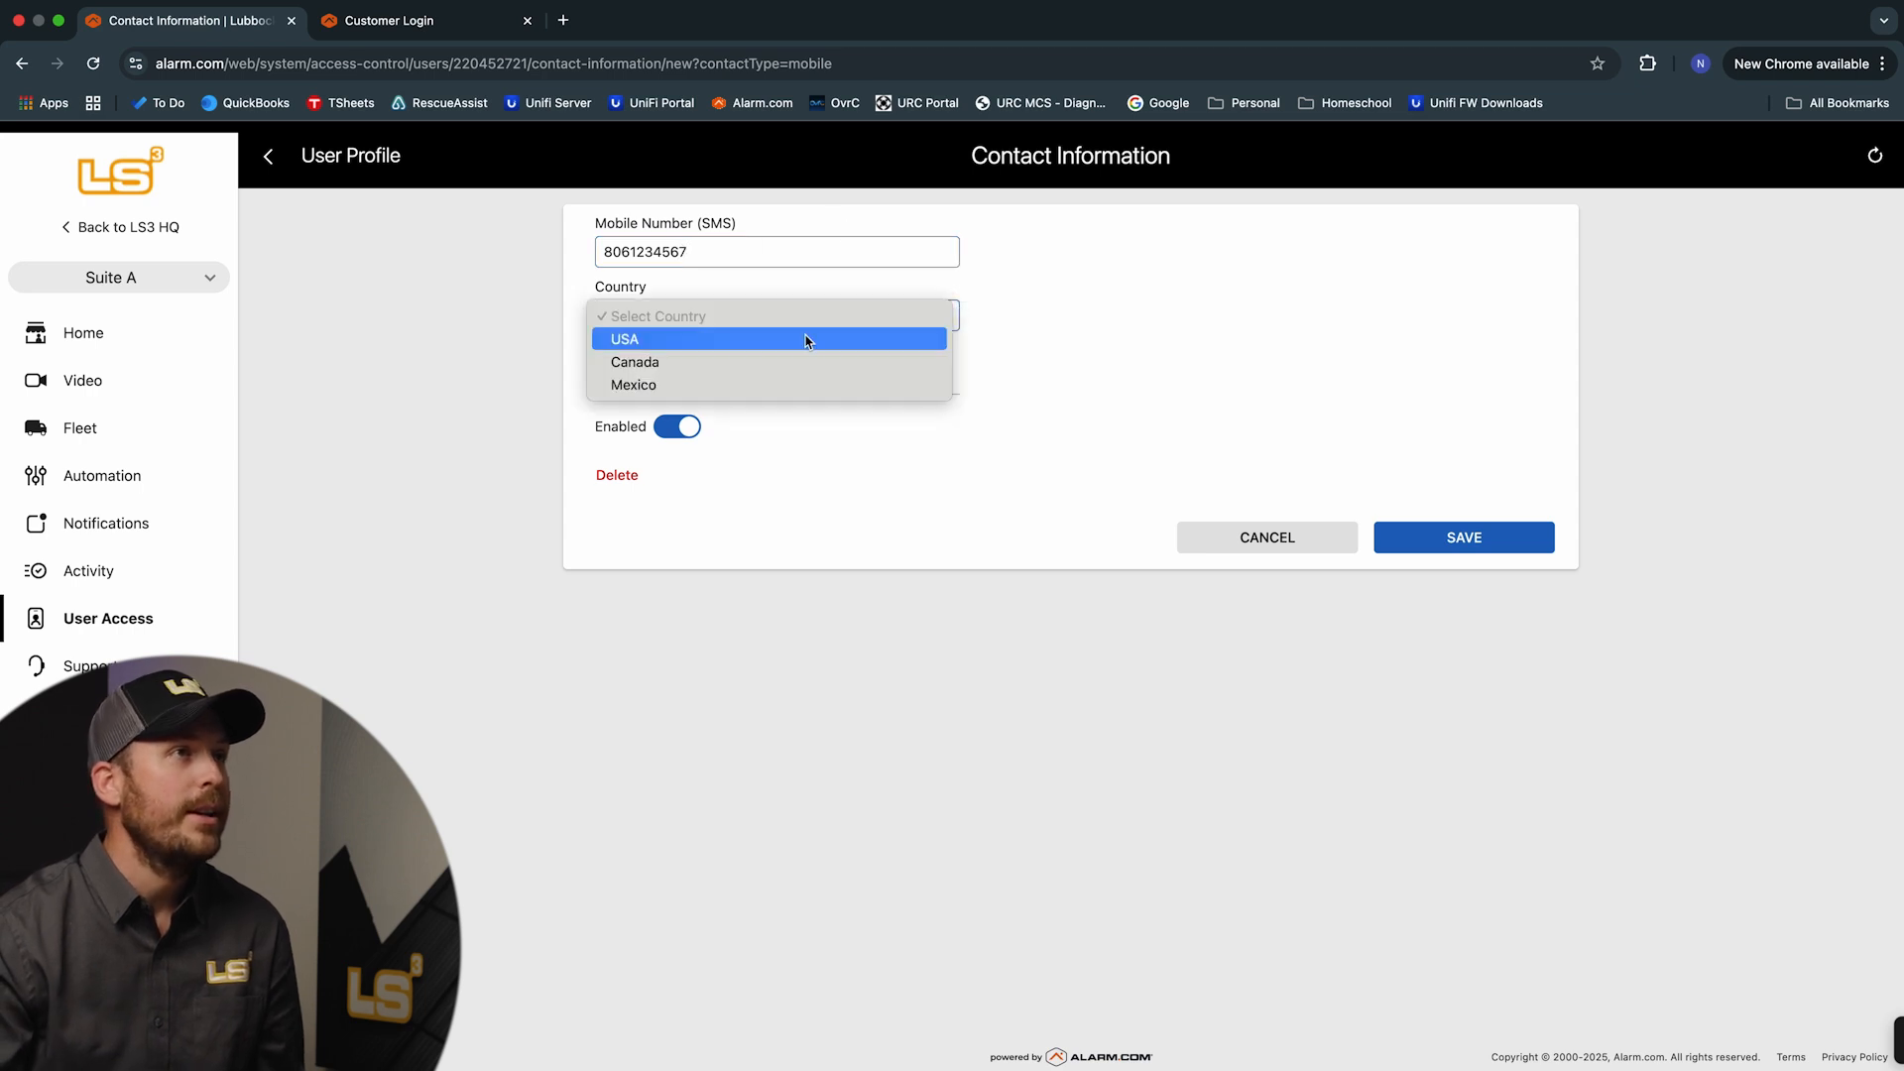
left_click(678, 342)
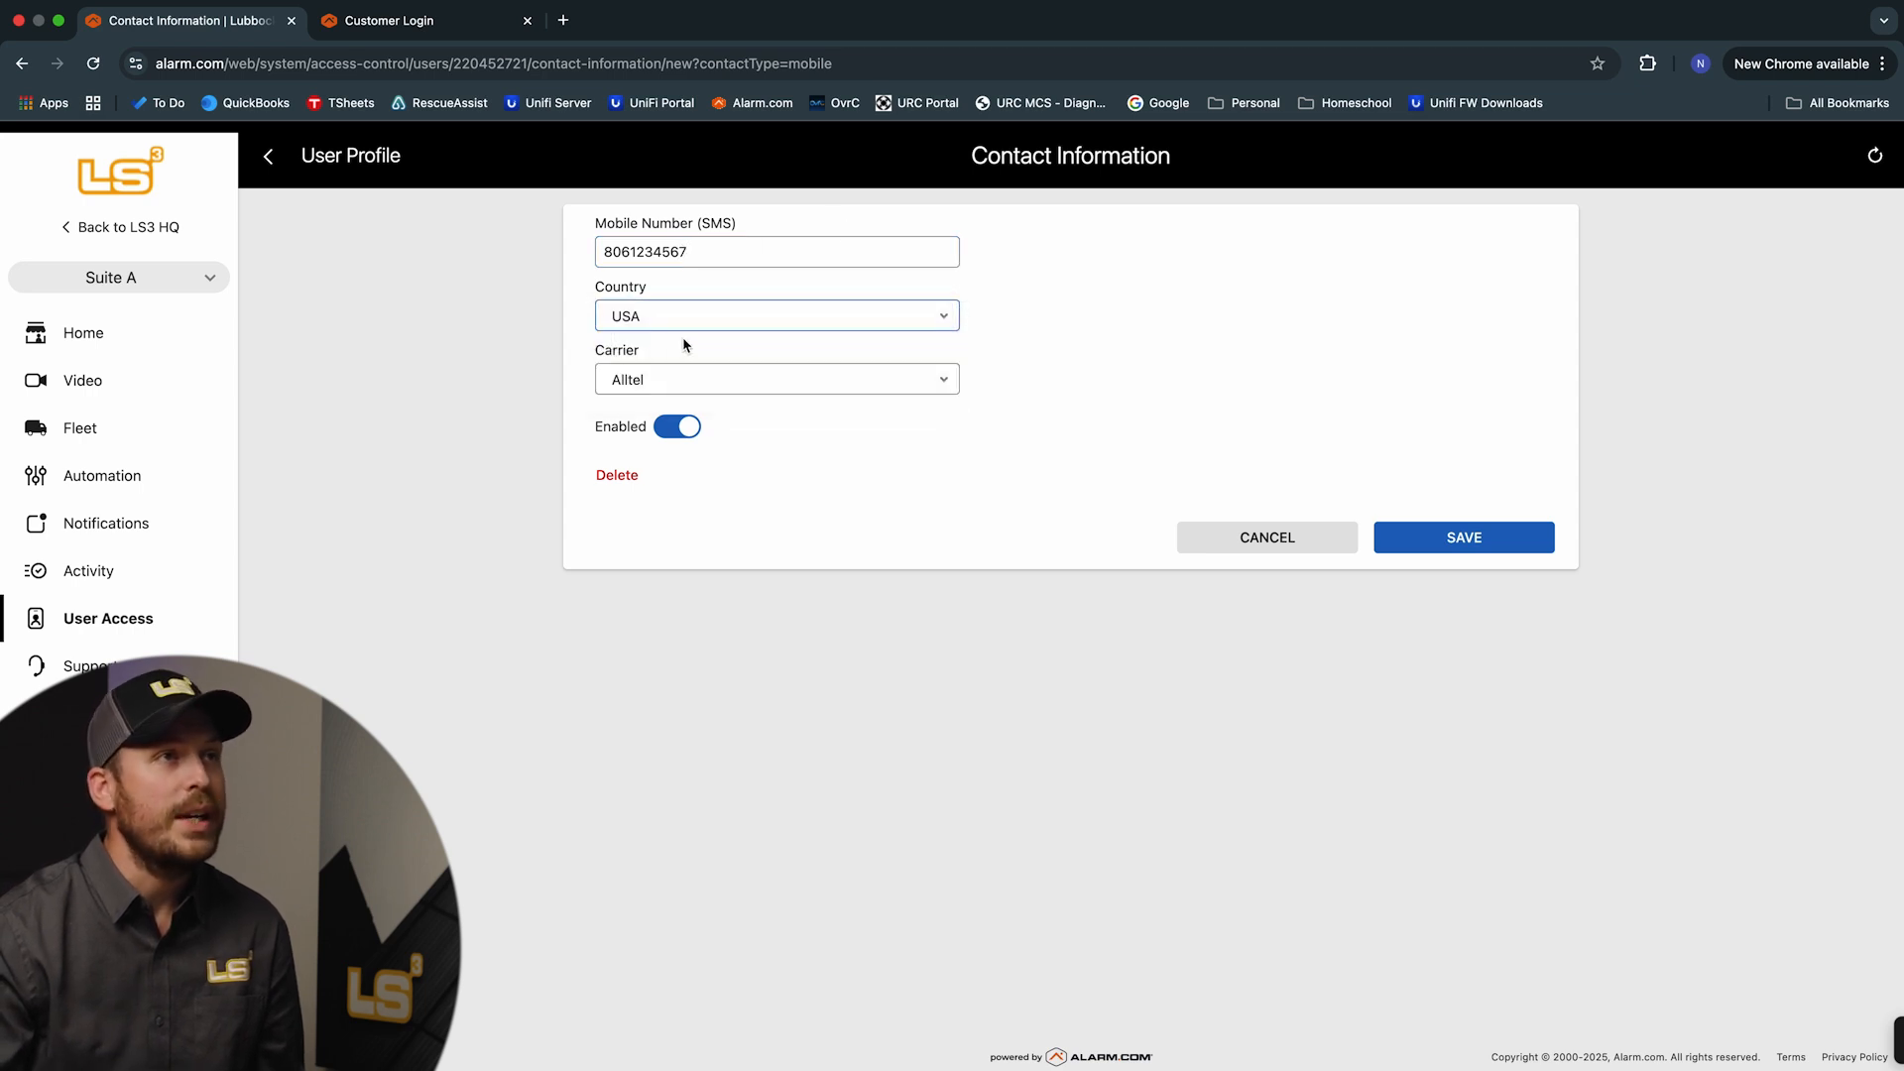
left_click(949, 389)
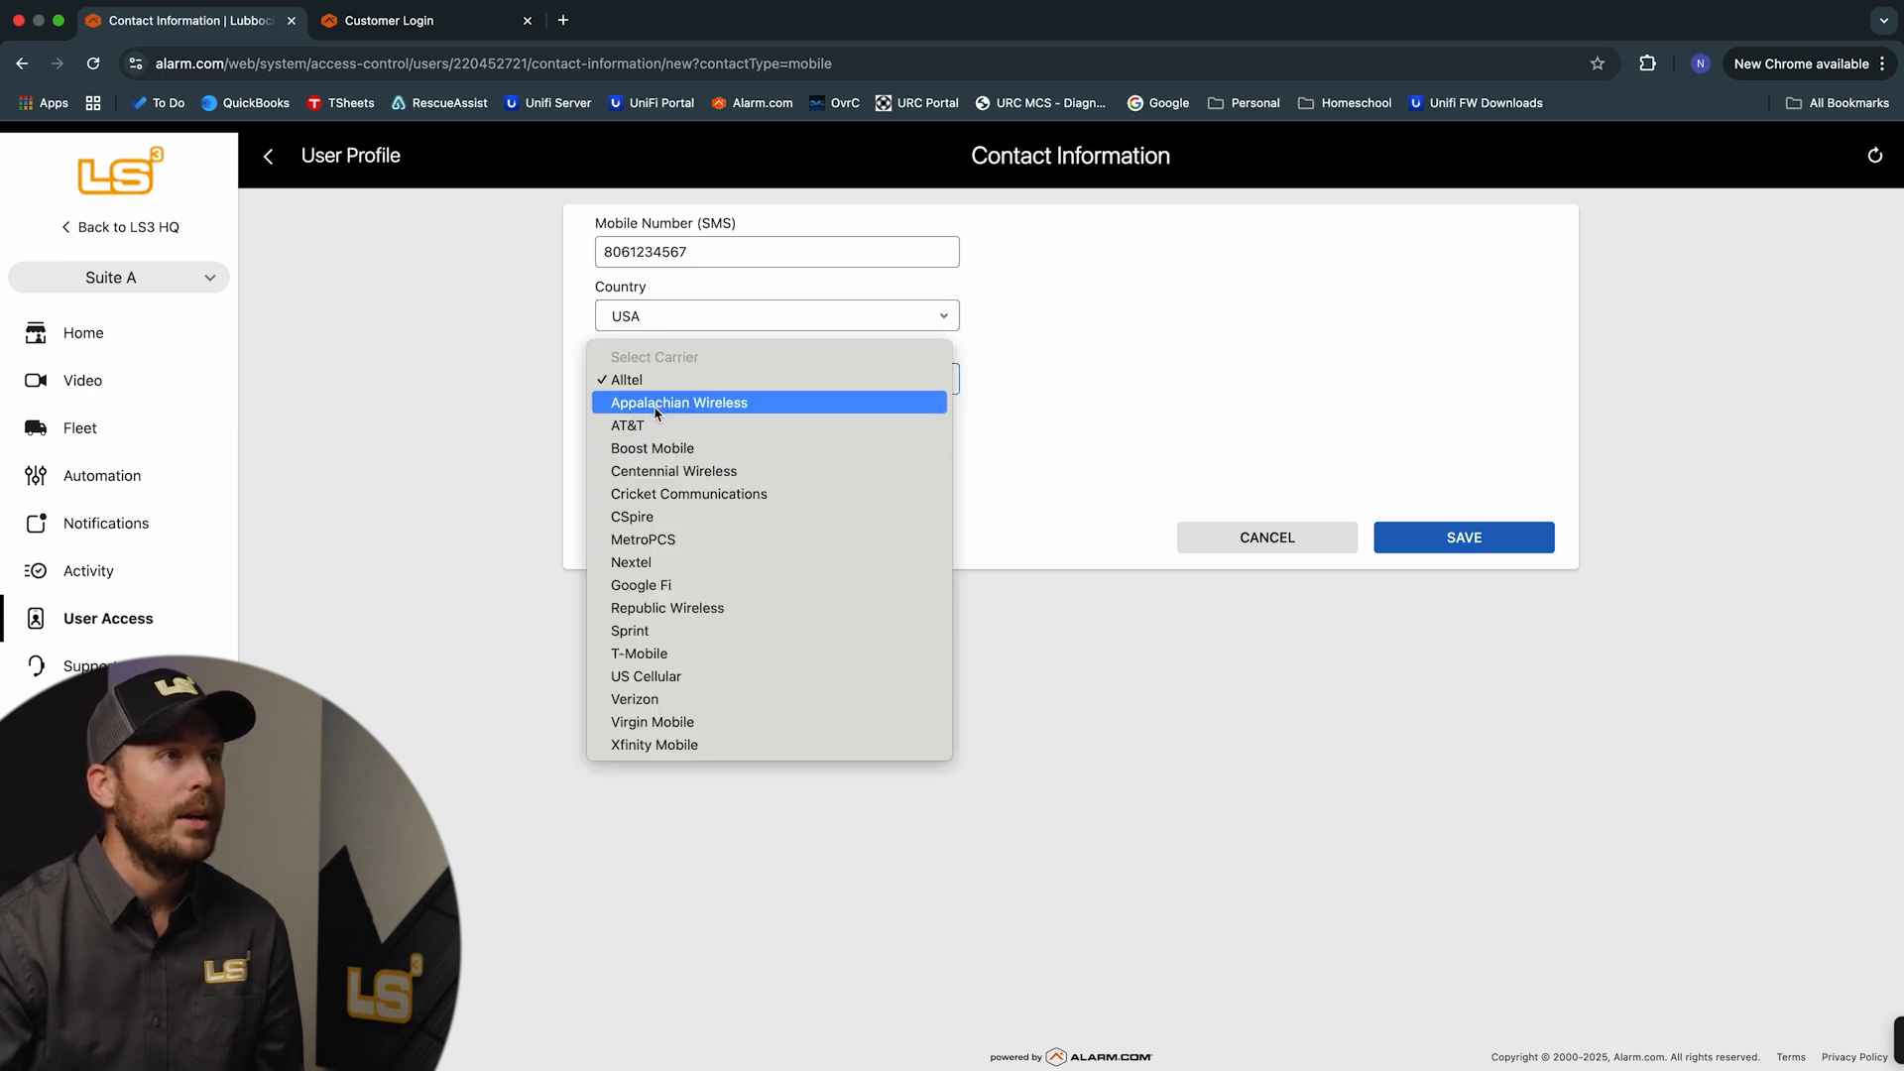
left_click(651, 700)
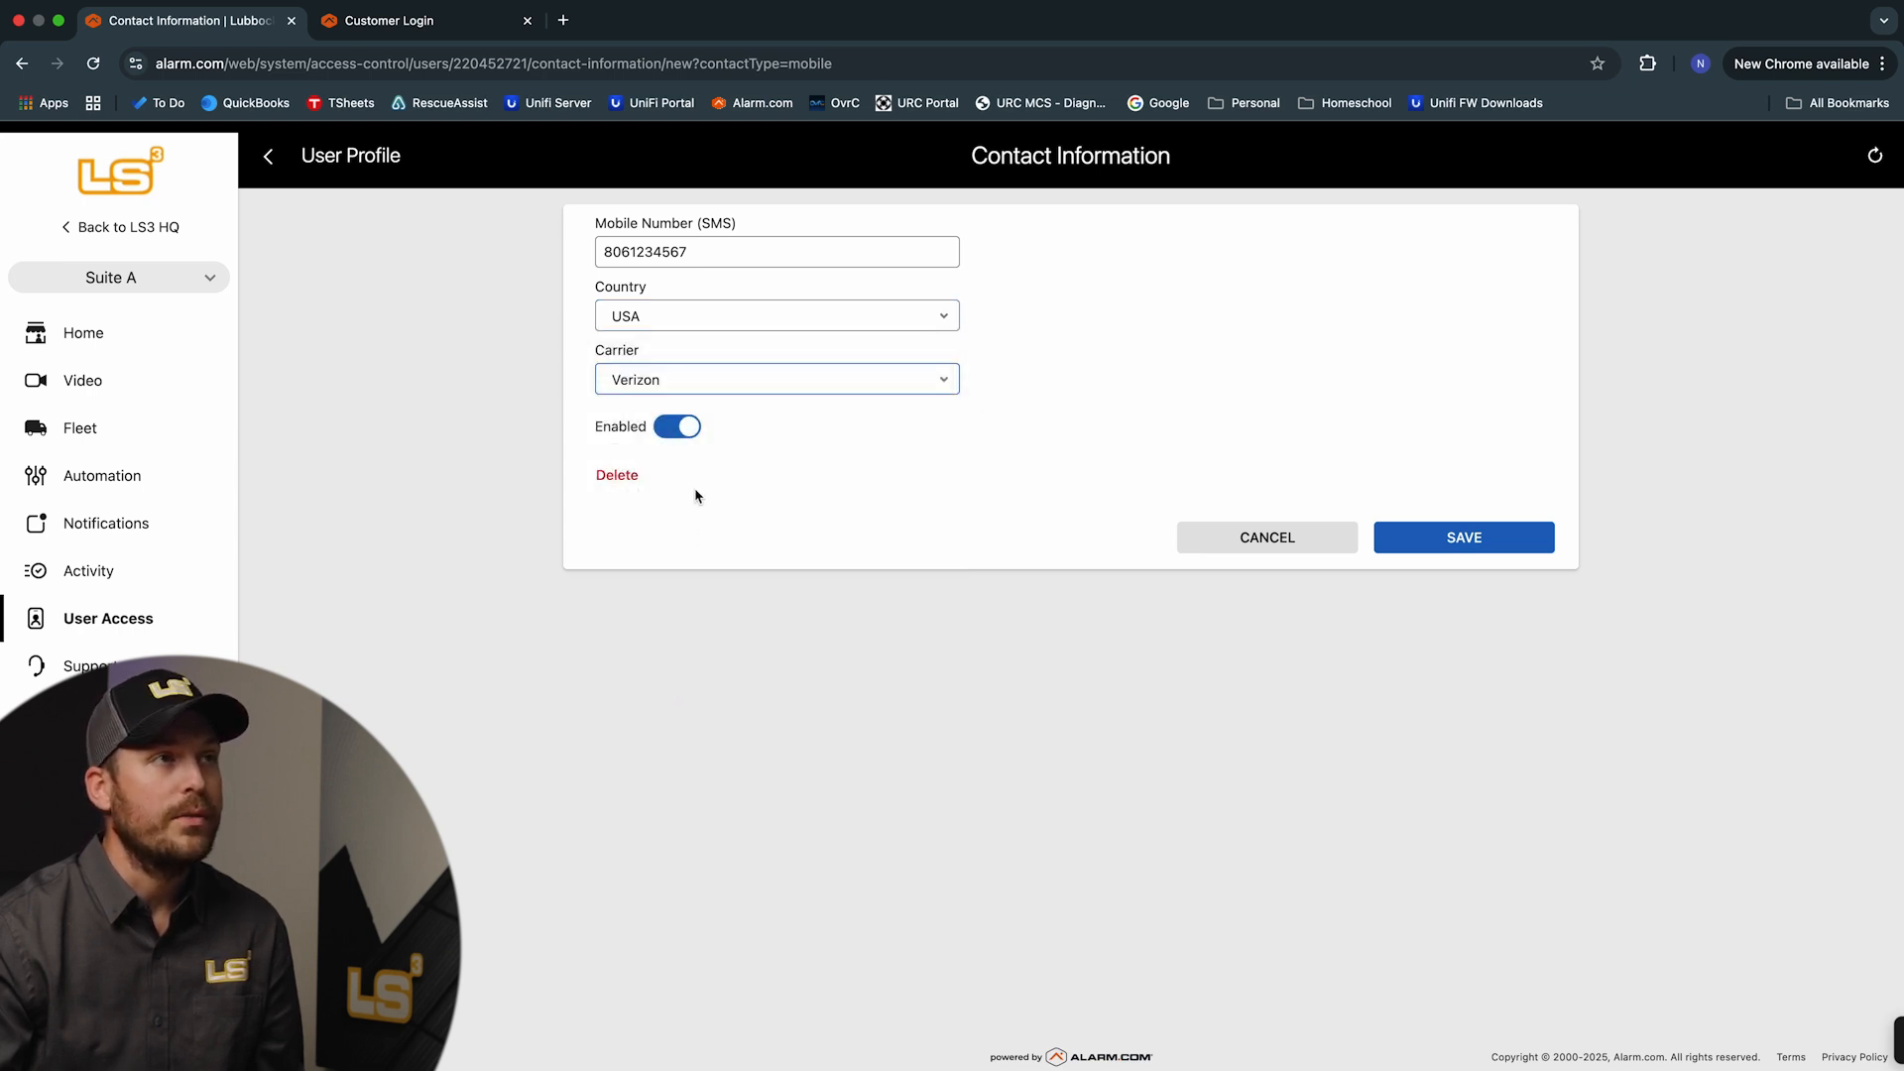
left_click(1450, 544)
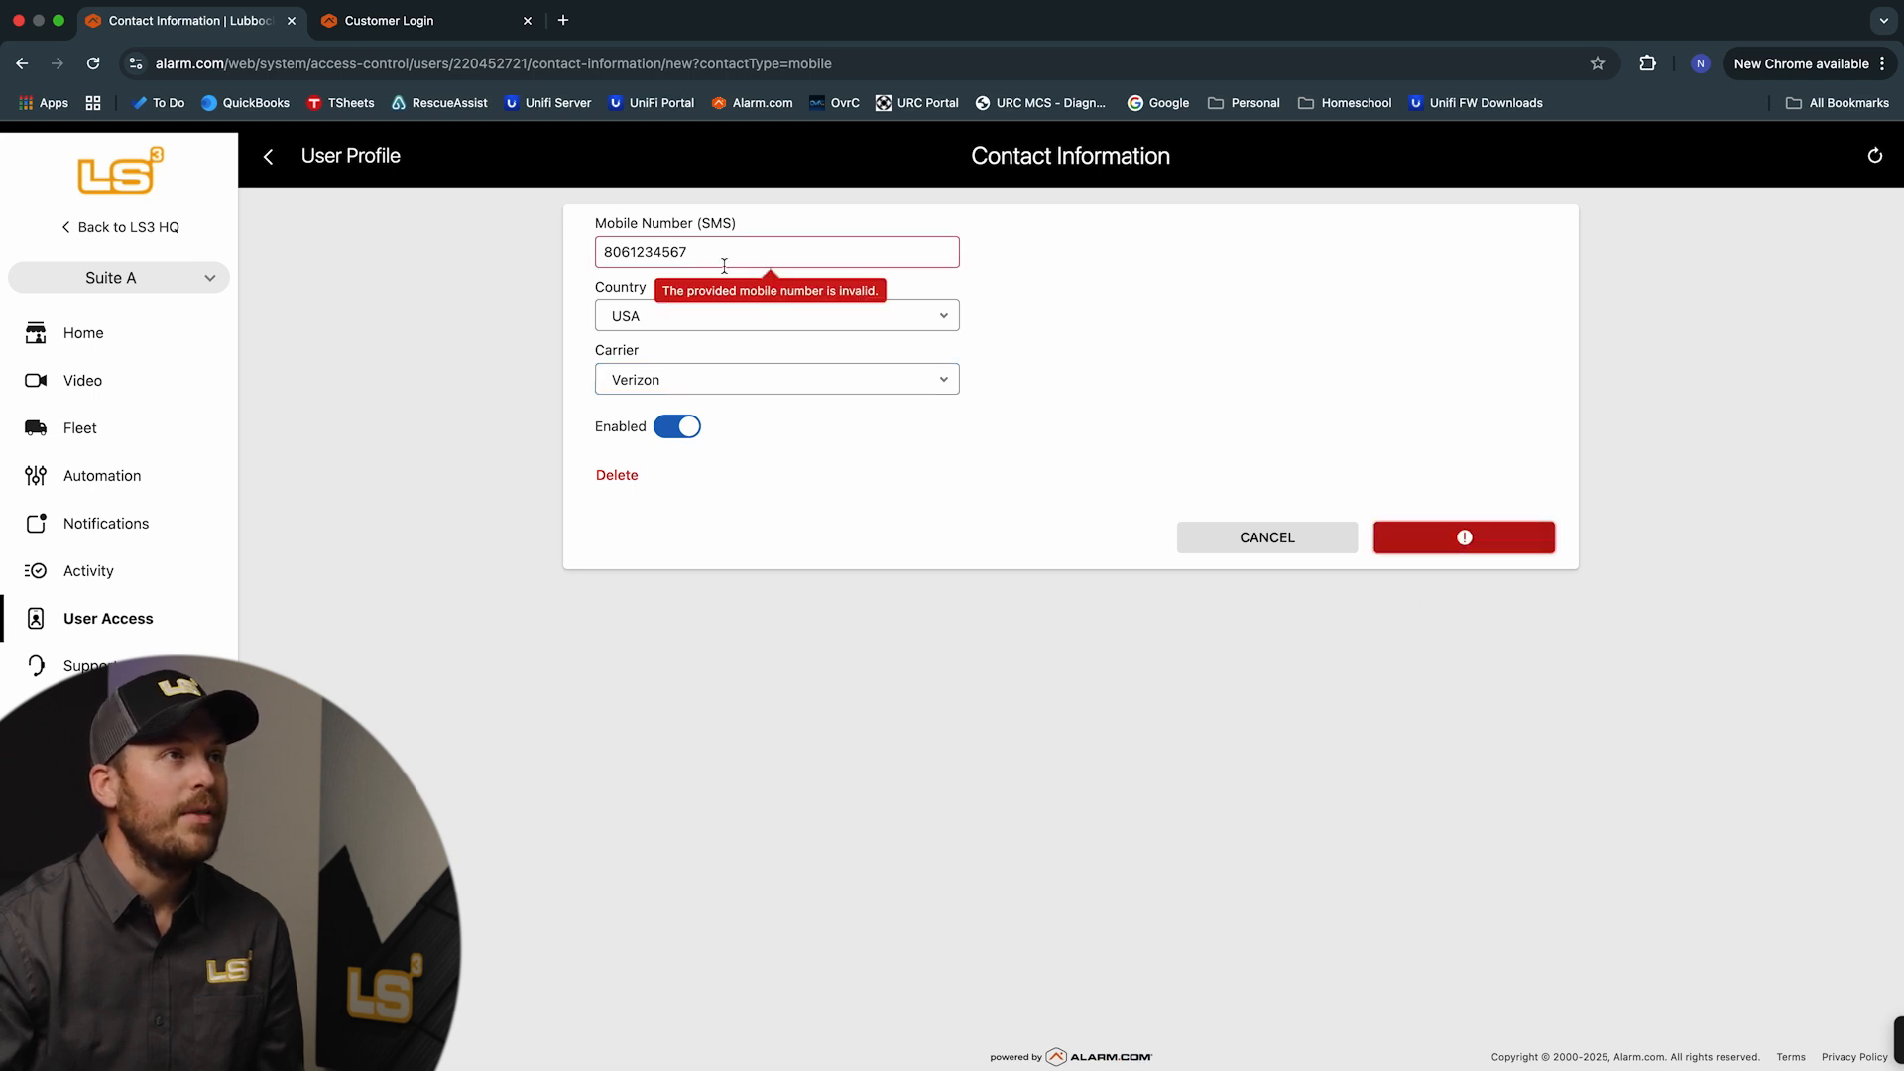
Fix the incorrect digits of the mobile number, save, and send the mobile credential invitation by SMS
left_click_drag(706, 254, 631, 256)
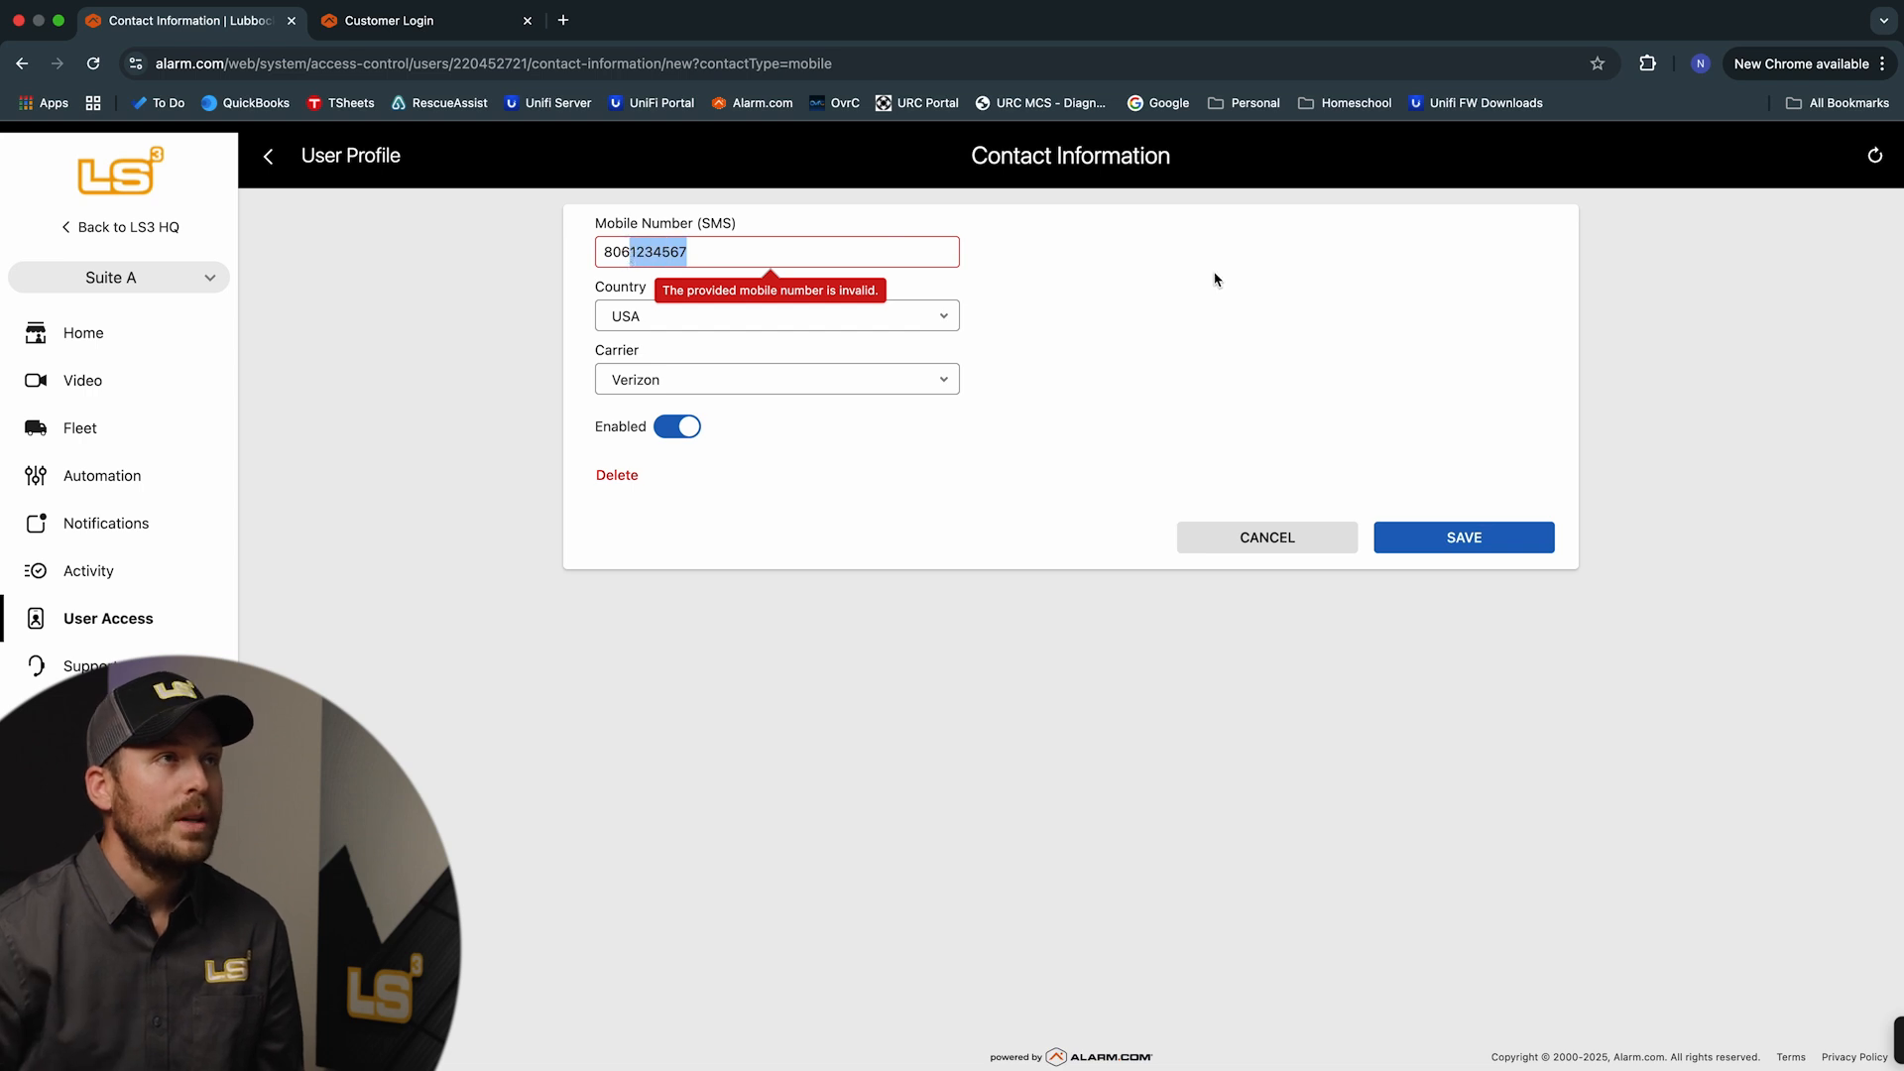
key("BackSpace")
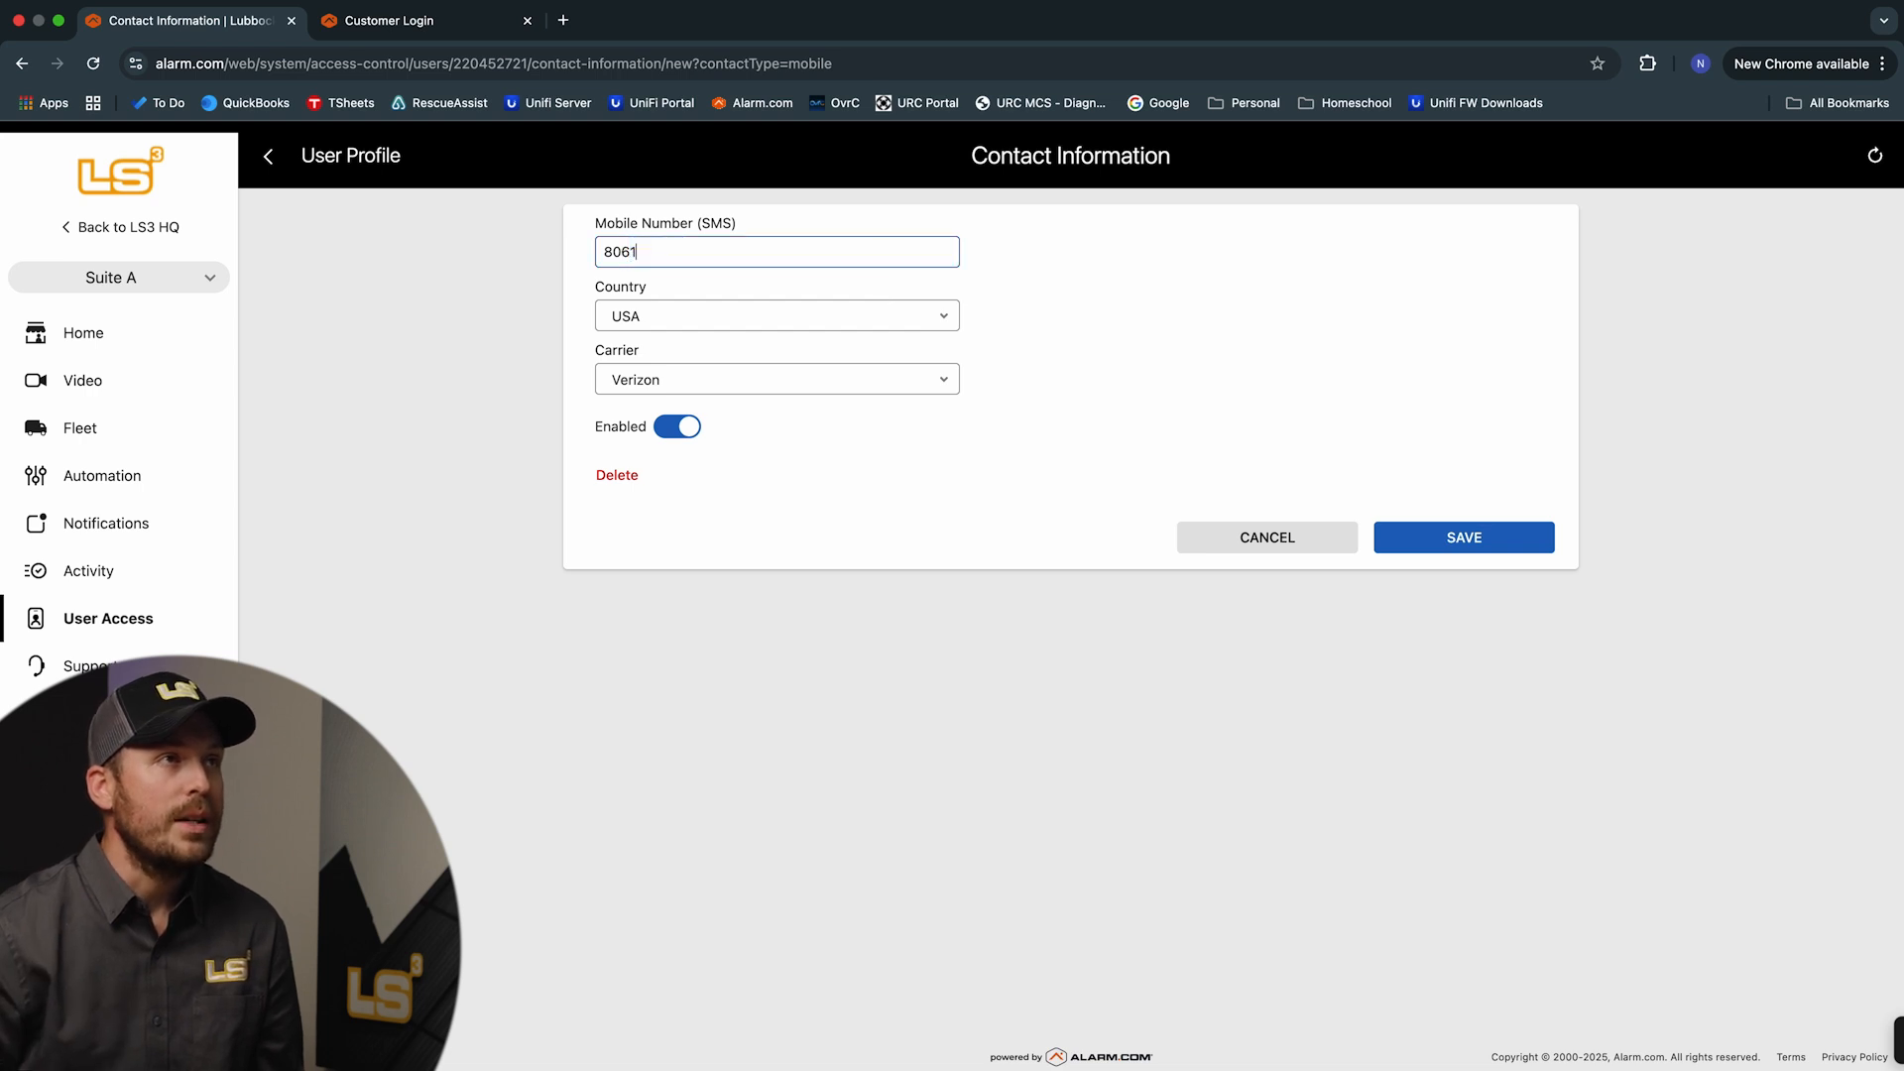
type("=")
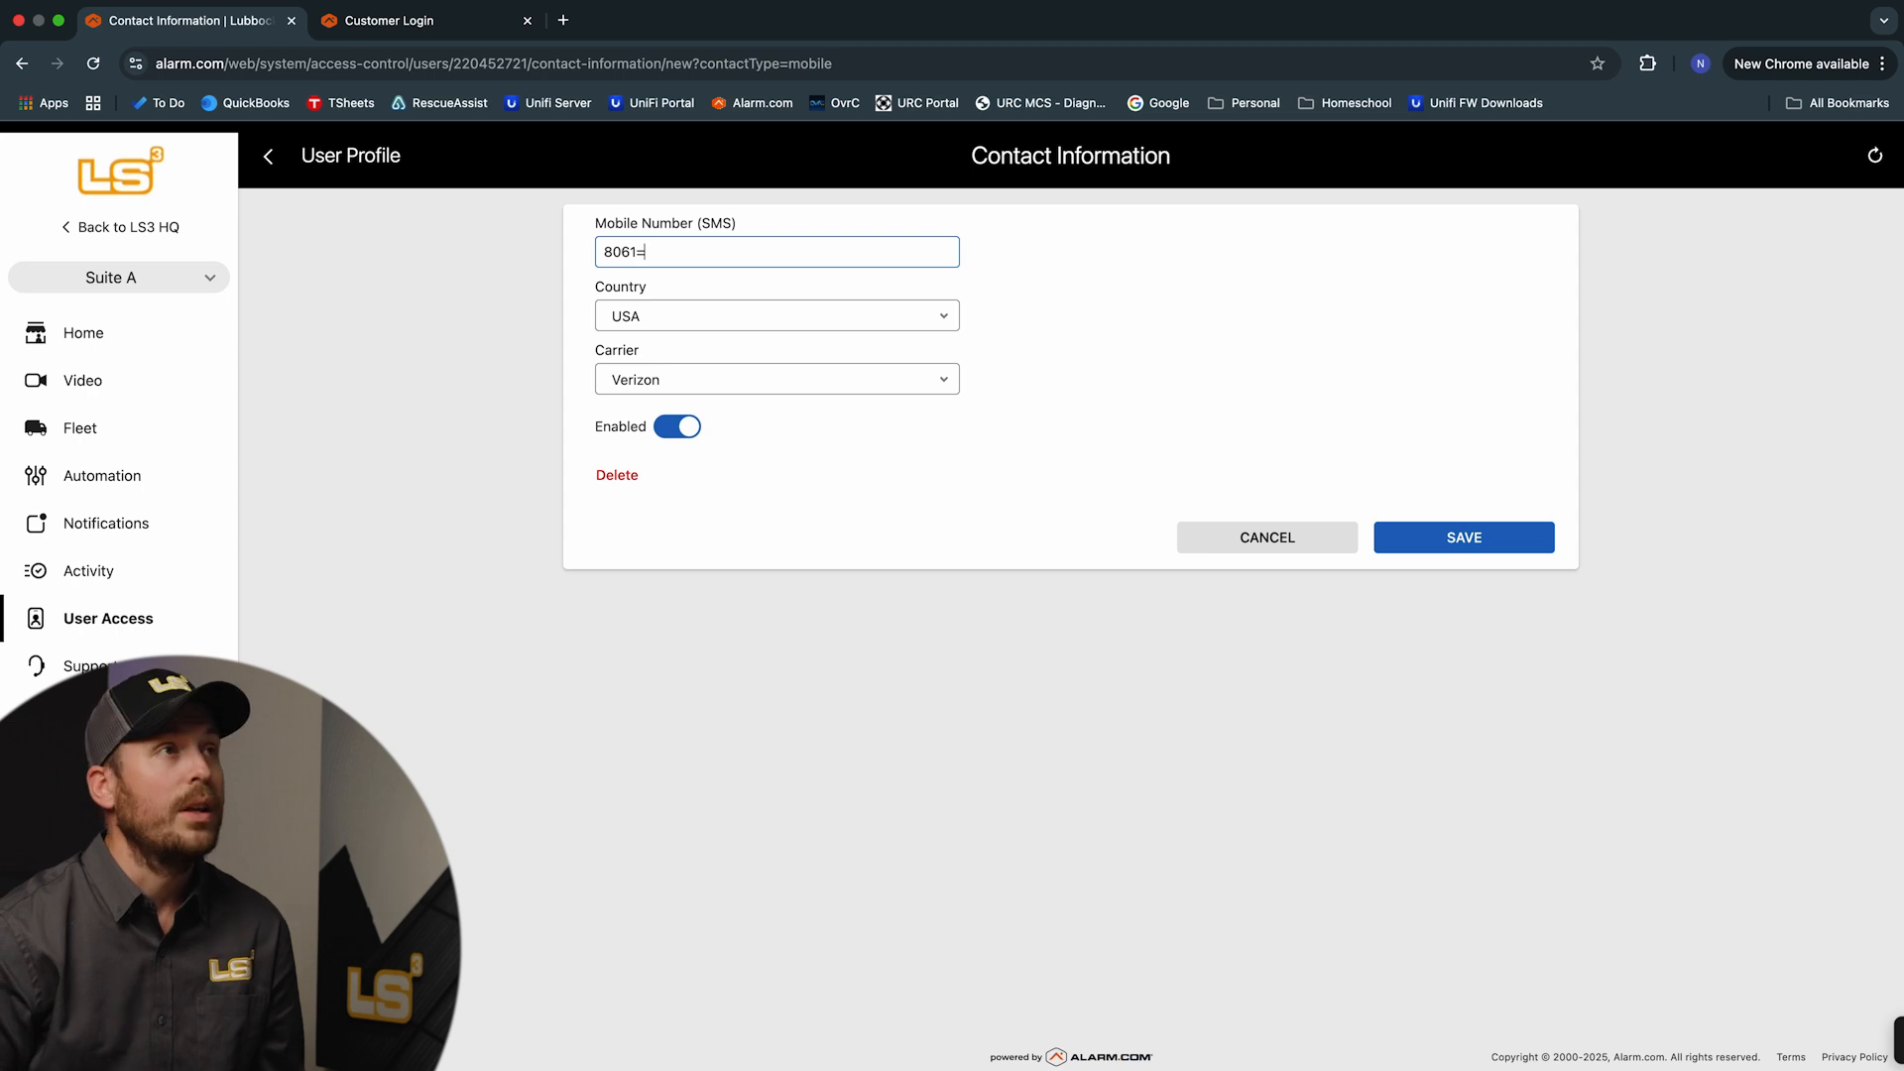
key("BackSpace")
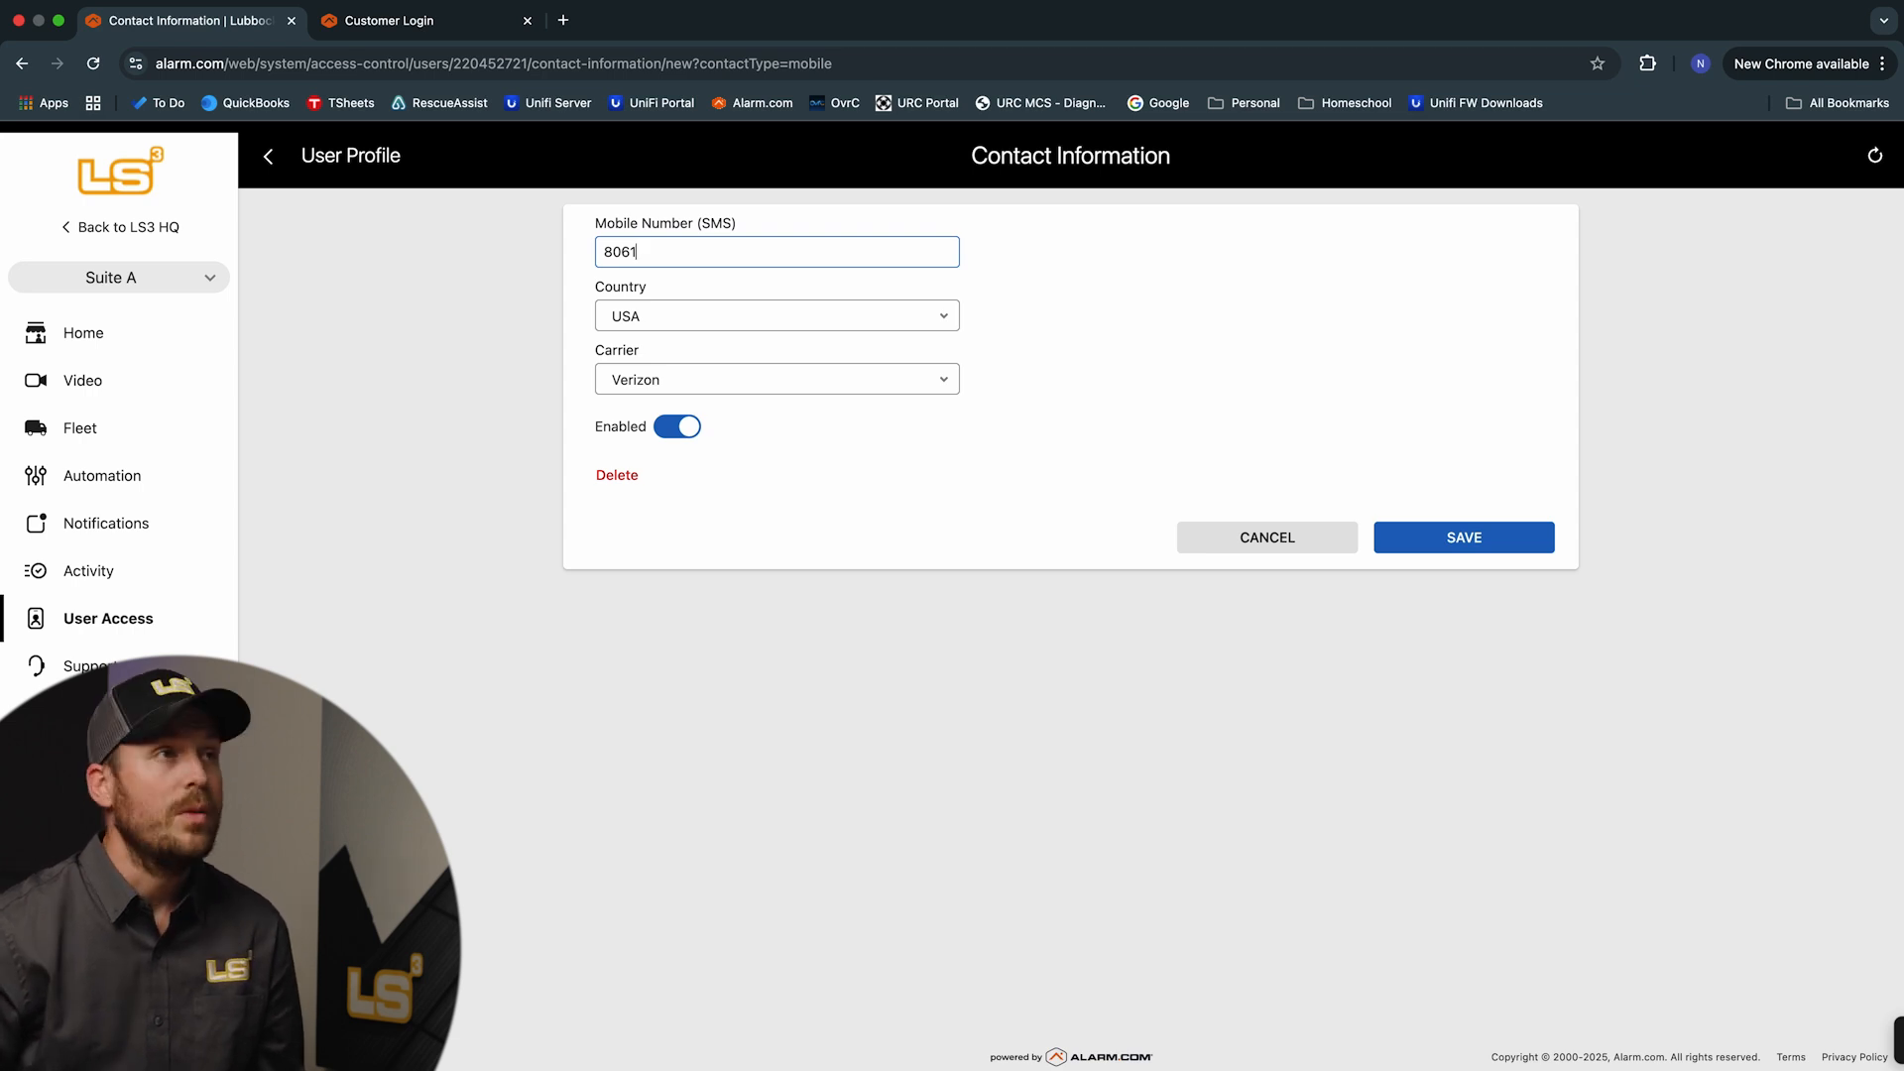
type("2345678")
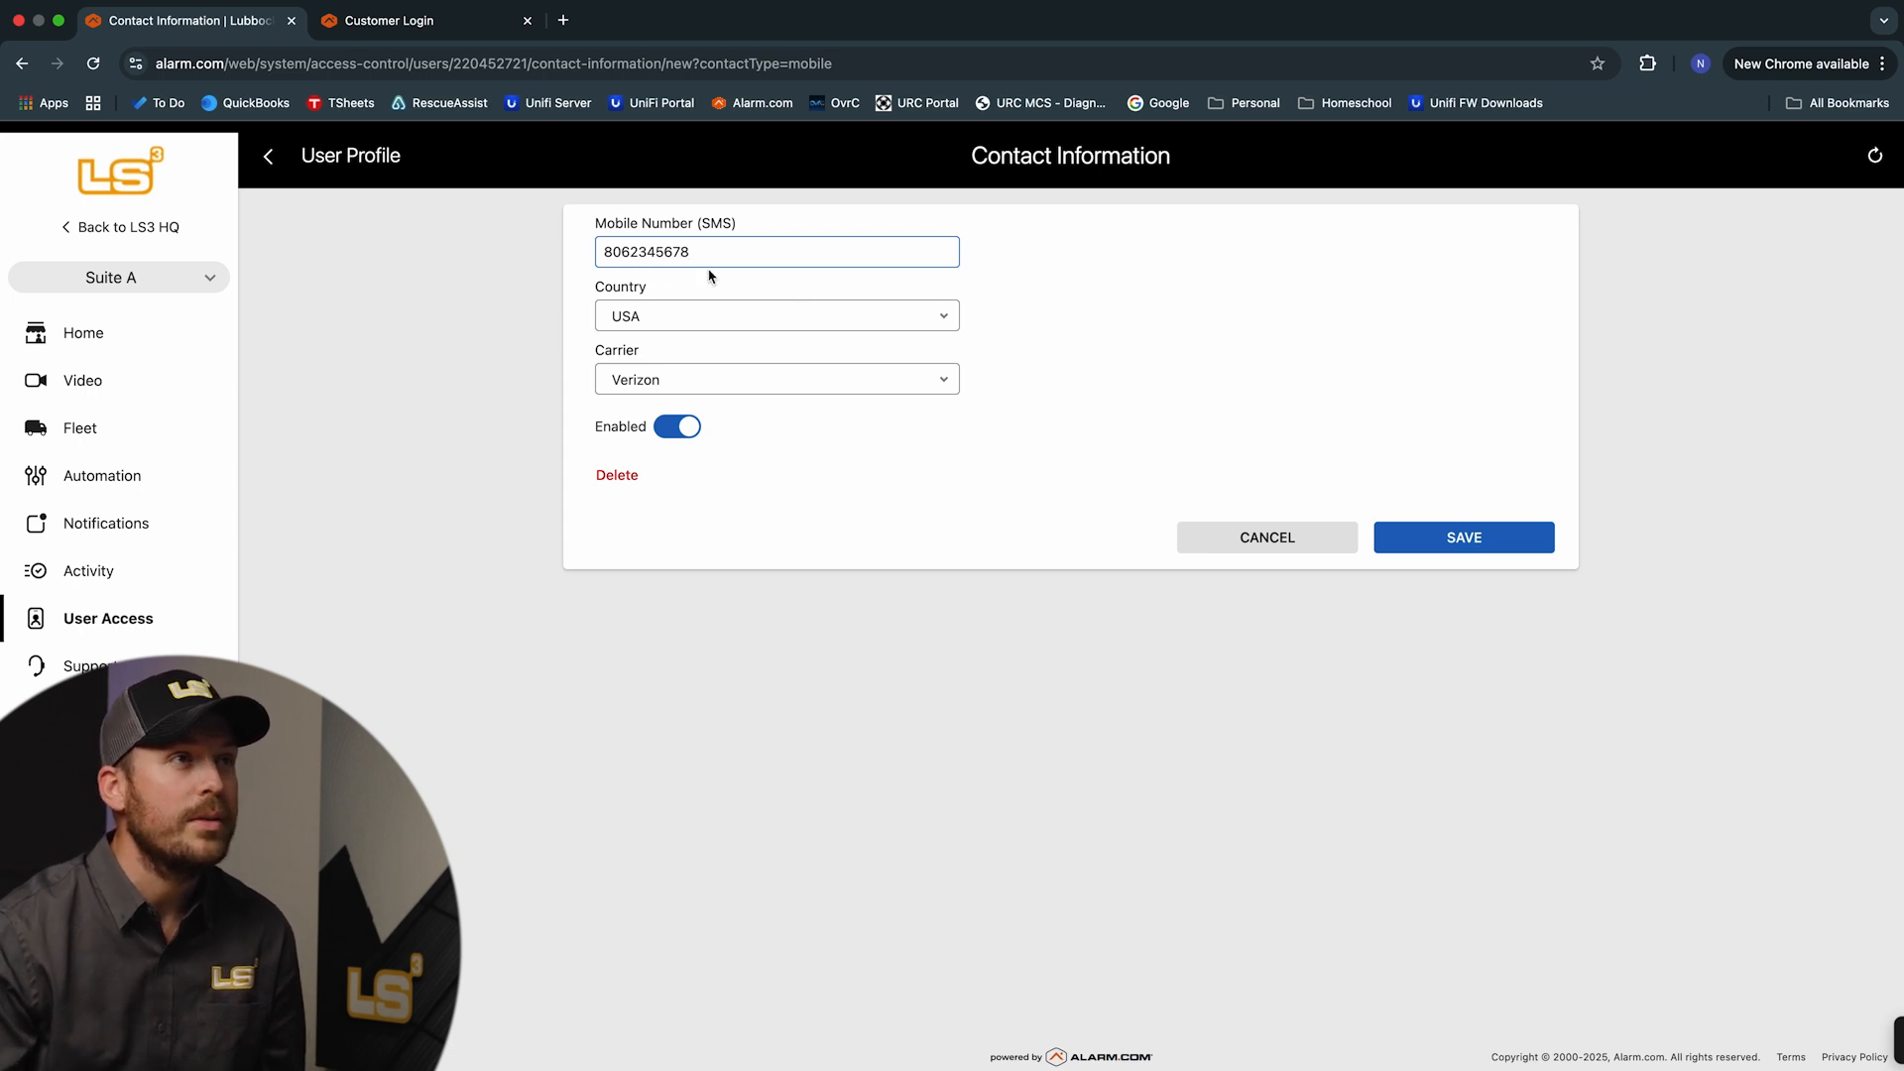
left_click(1514, 555)
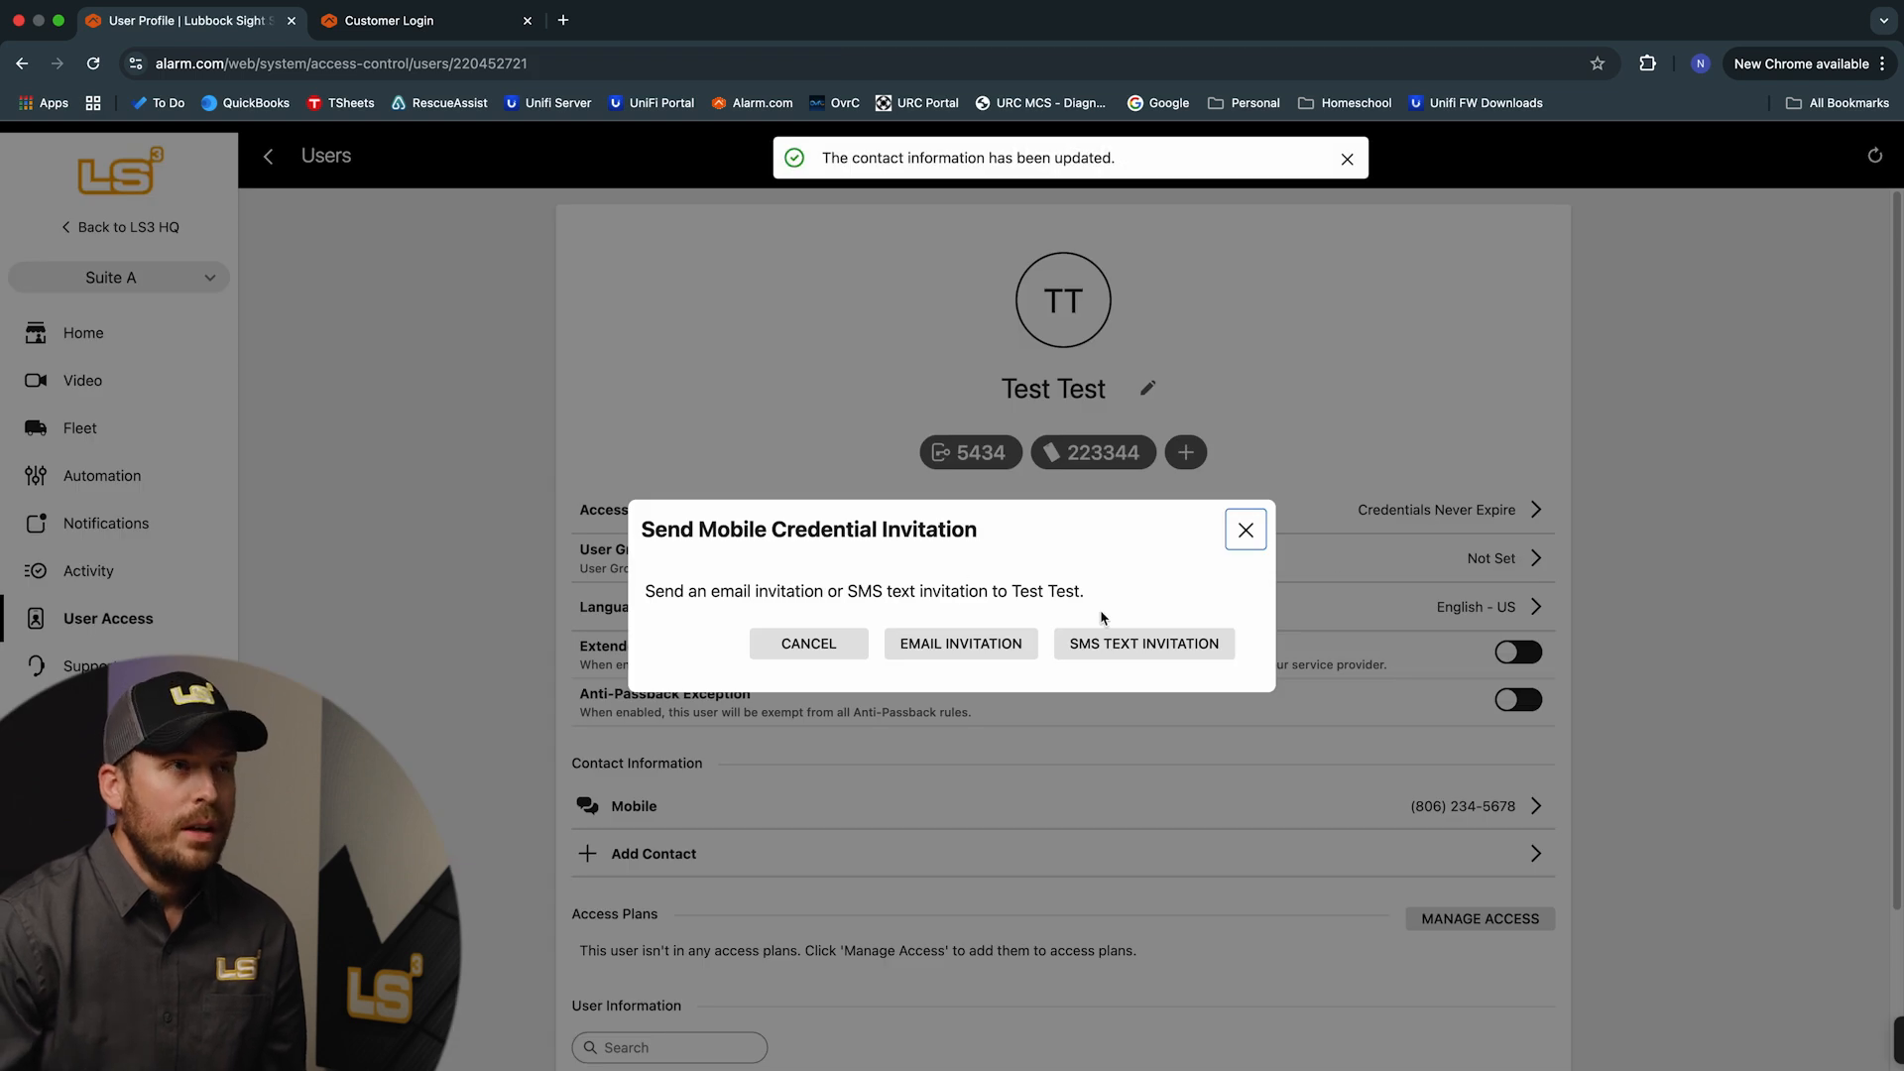
left_click(1148, 654)
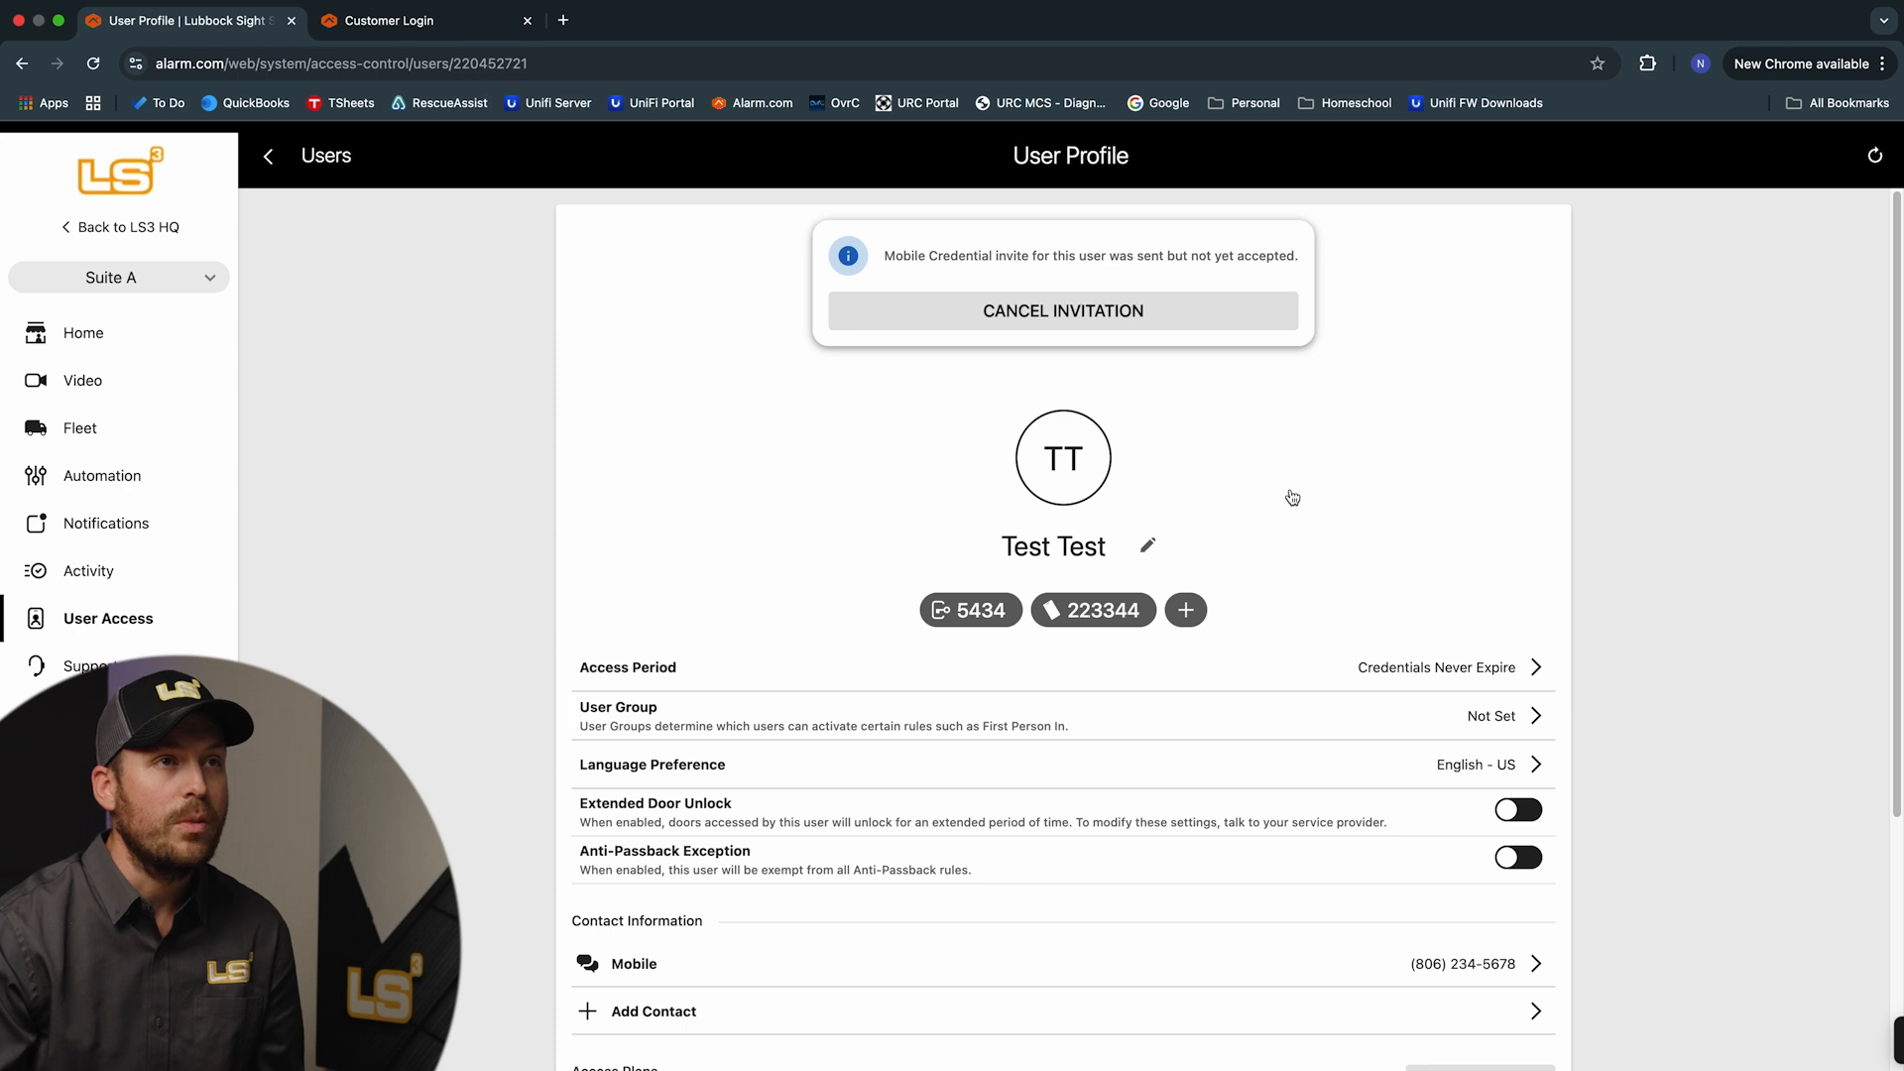
left_click(1289, 503)
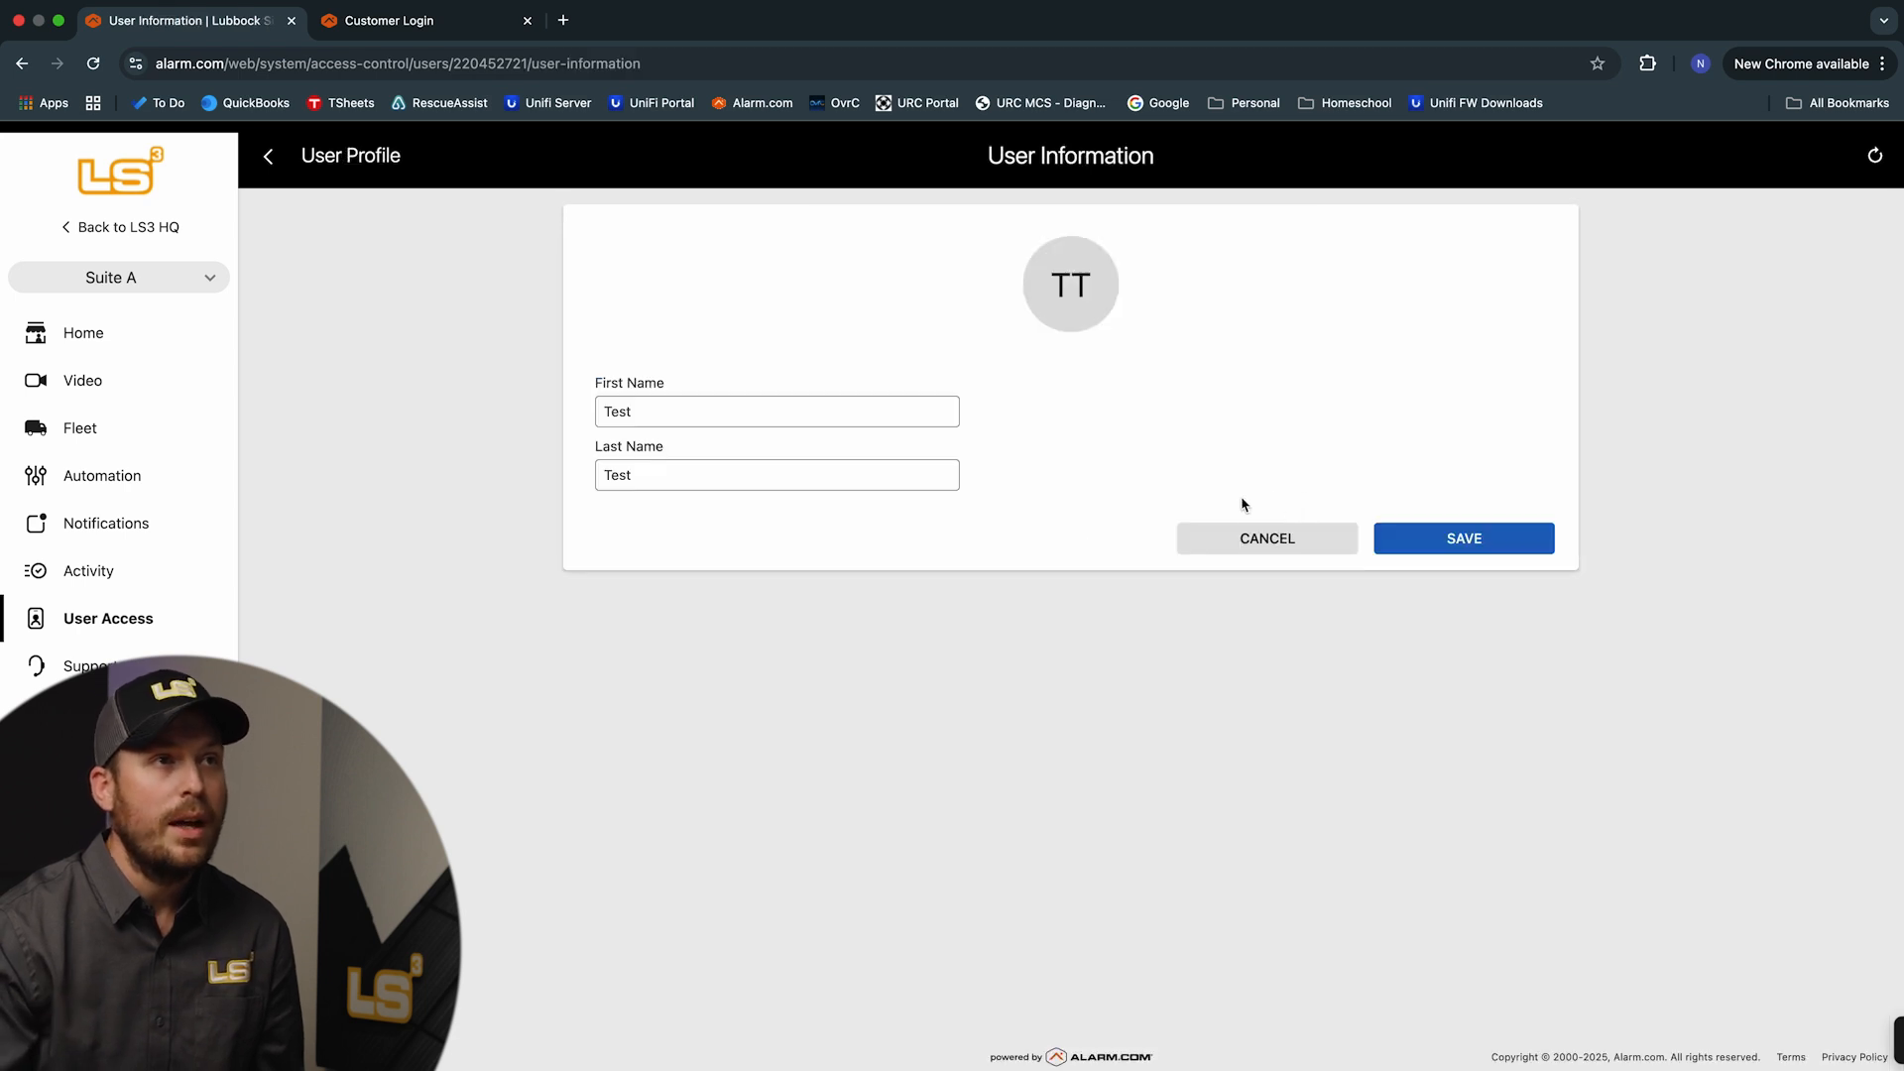
left_click(1251, 536)
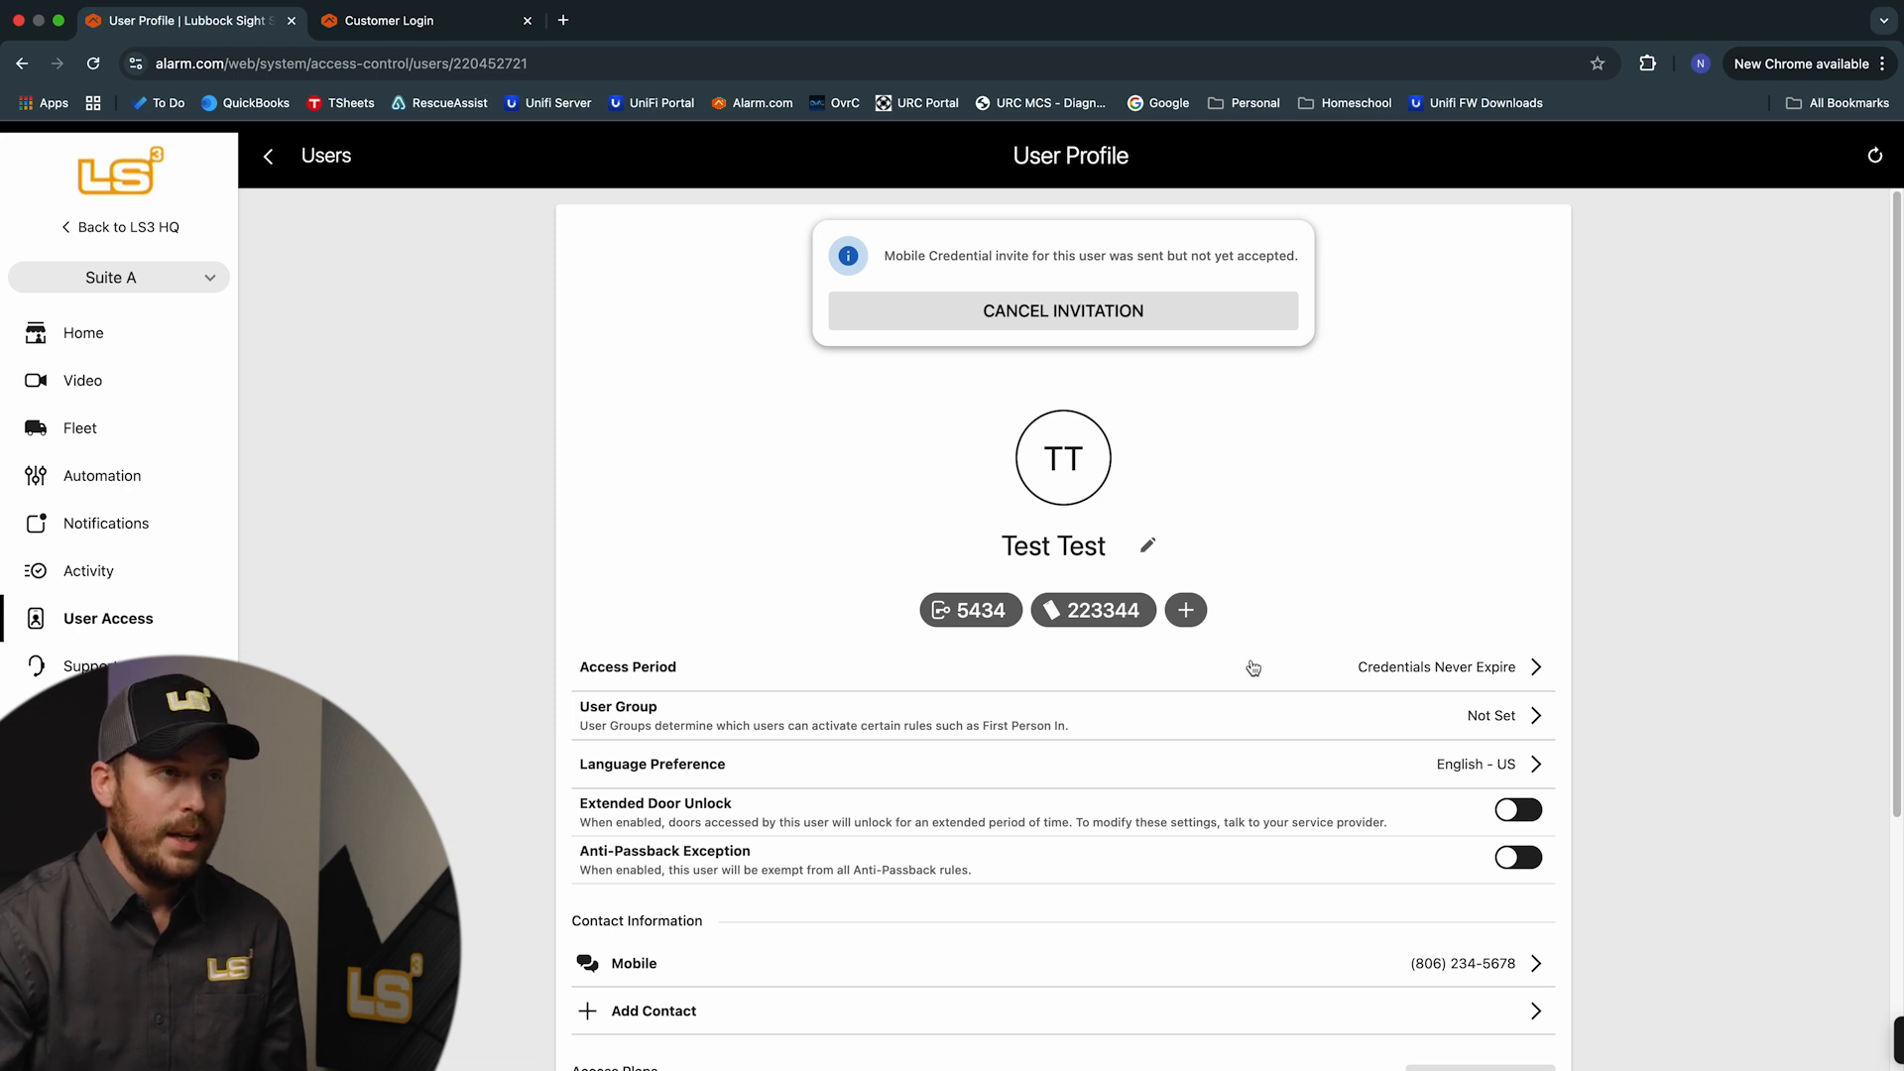
scroll(1248, 661, "down", 4)
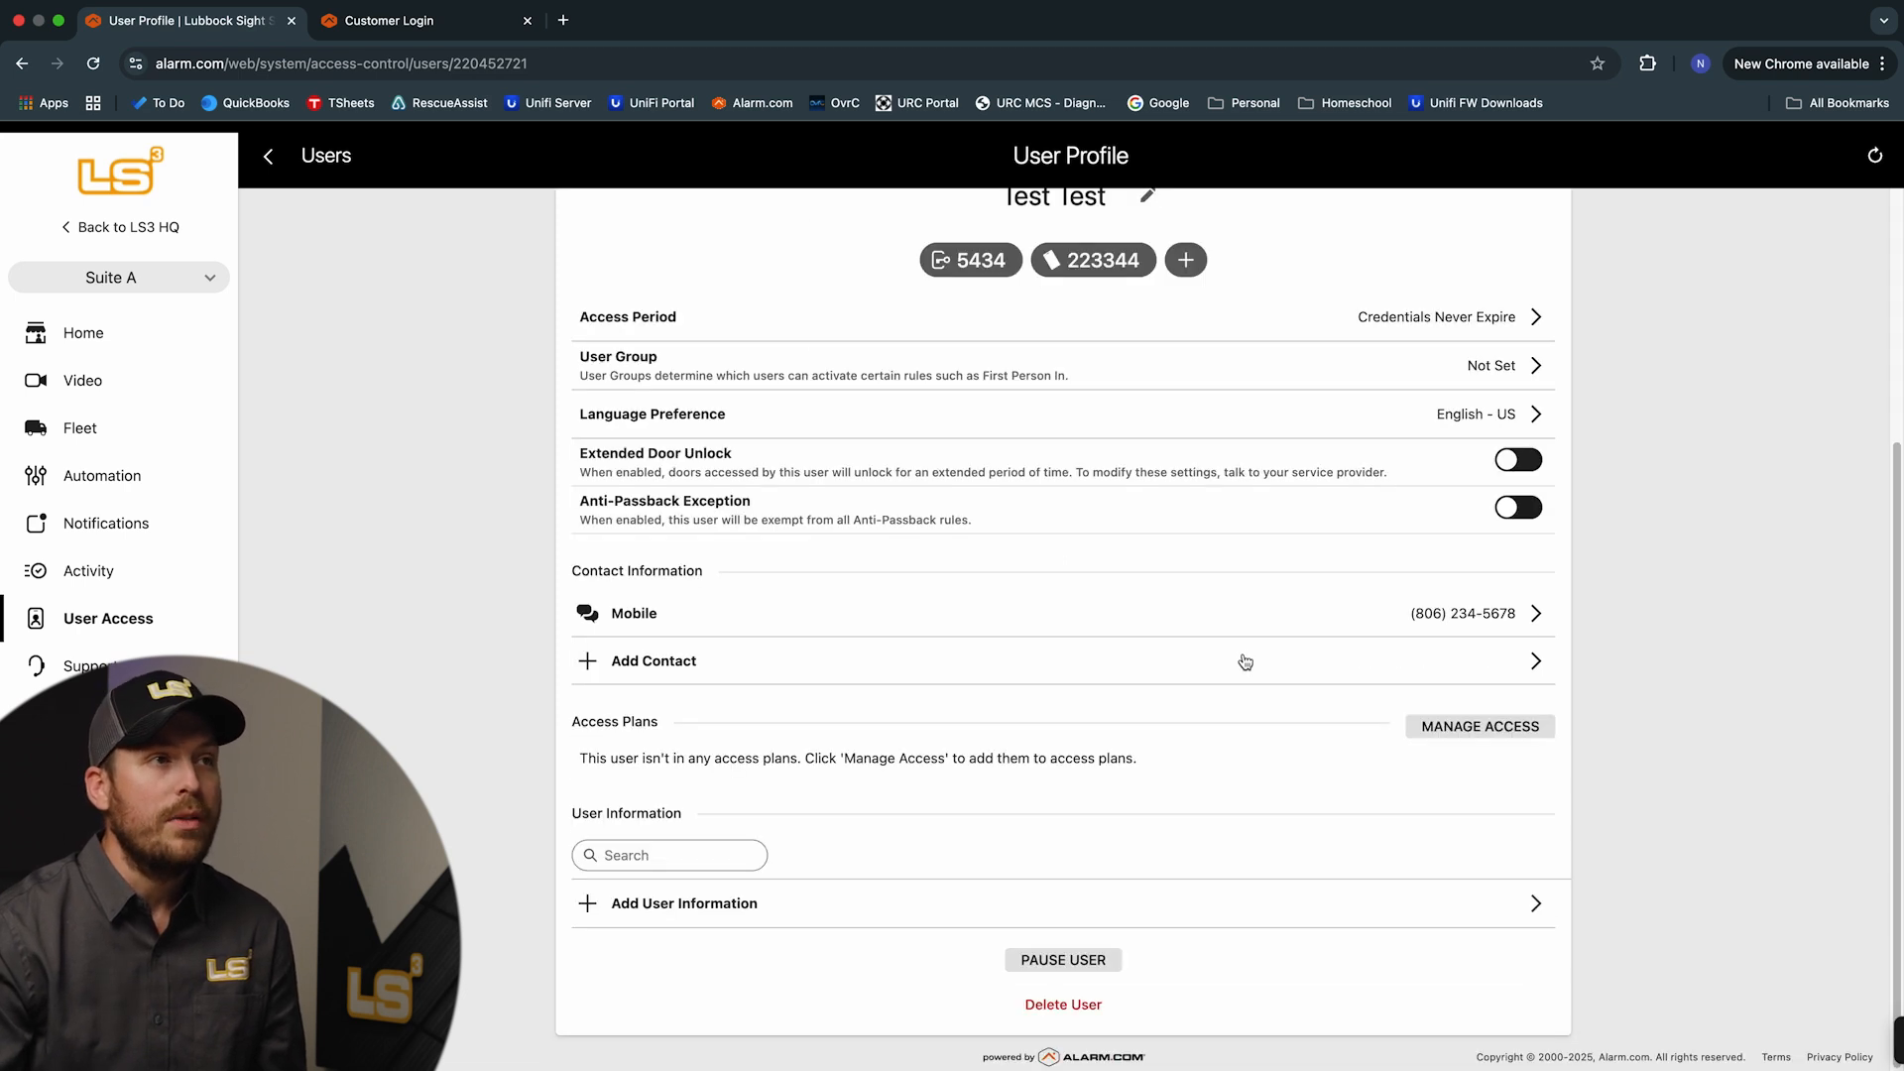
scroll(1237, 657, "up", 2)
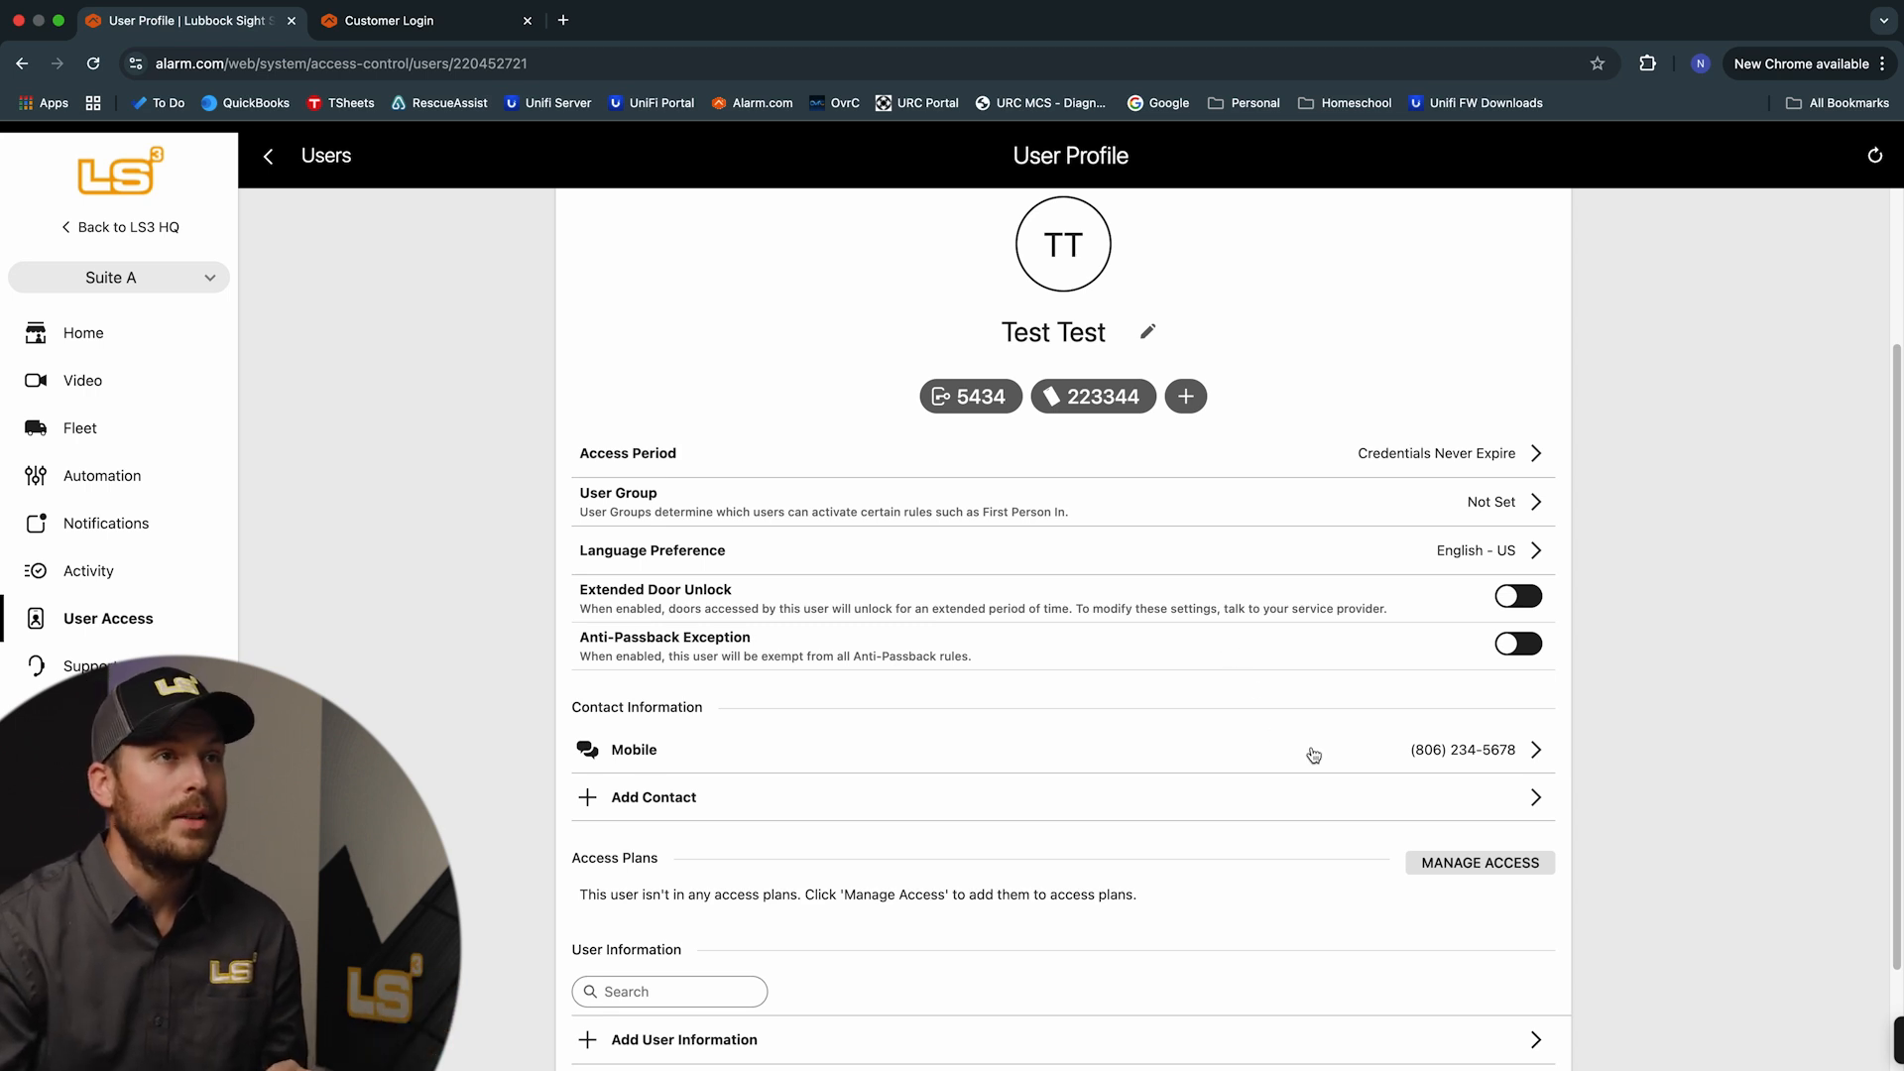
scroll(1406, 820, "down", 2)
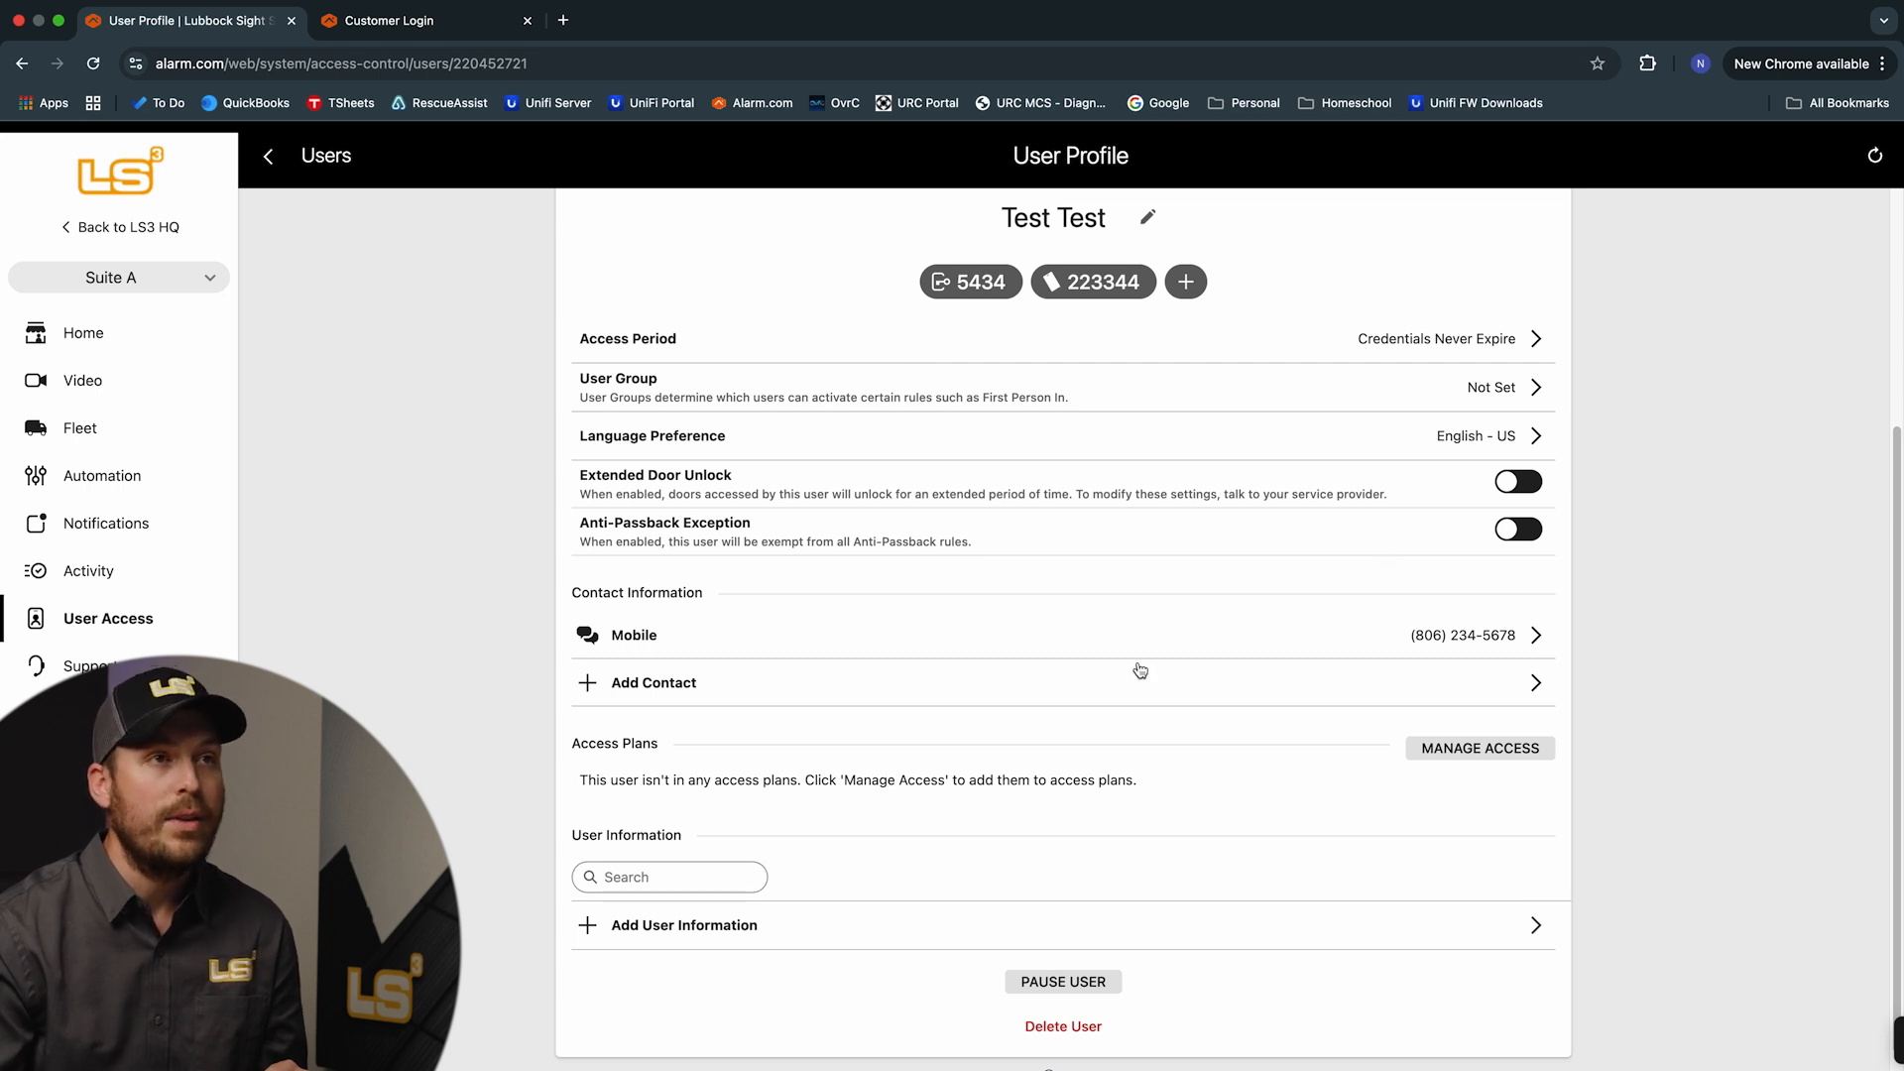
Tick 24/7 Access & Burg in the user's access plan list and save the assignment
left_click(1468, 759)
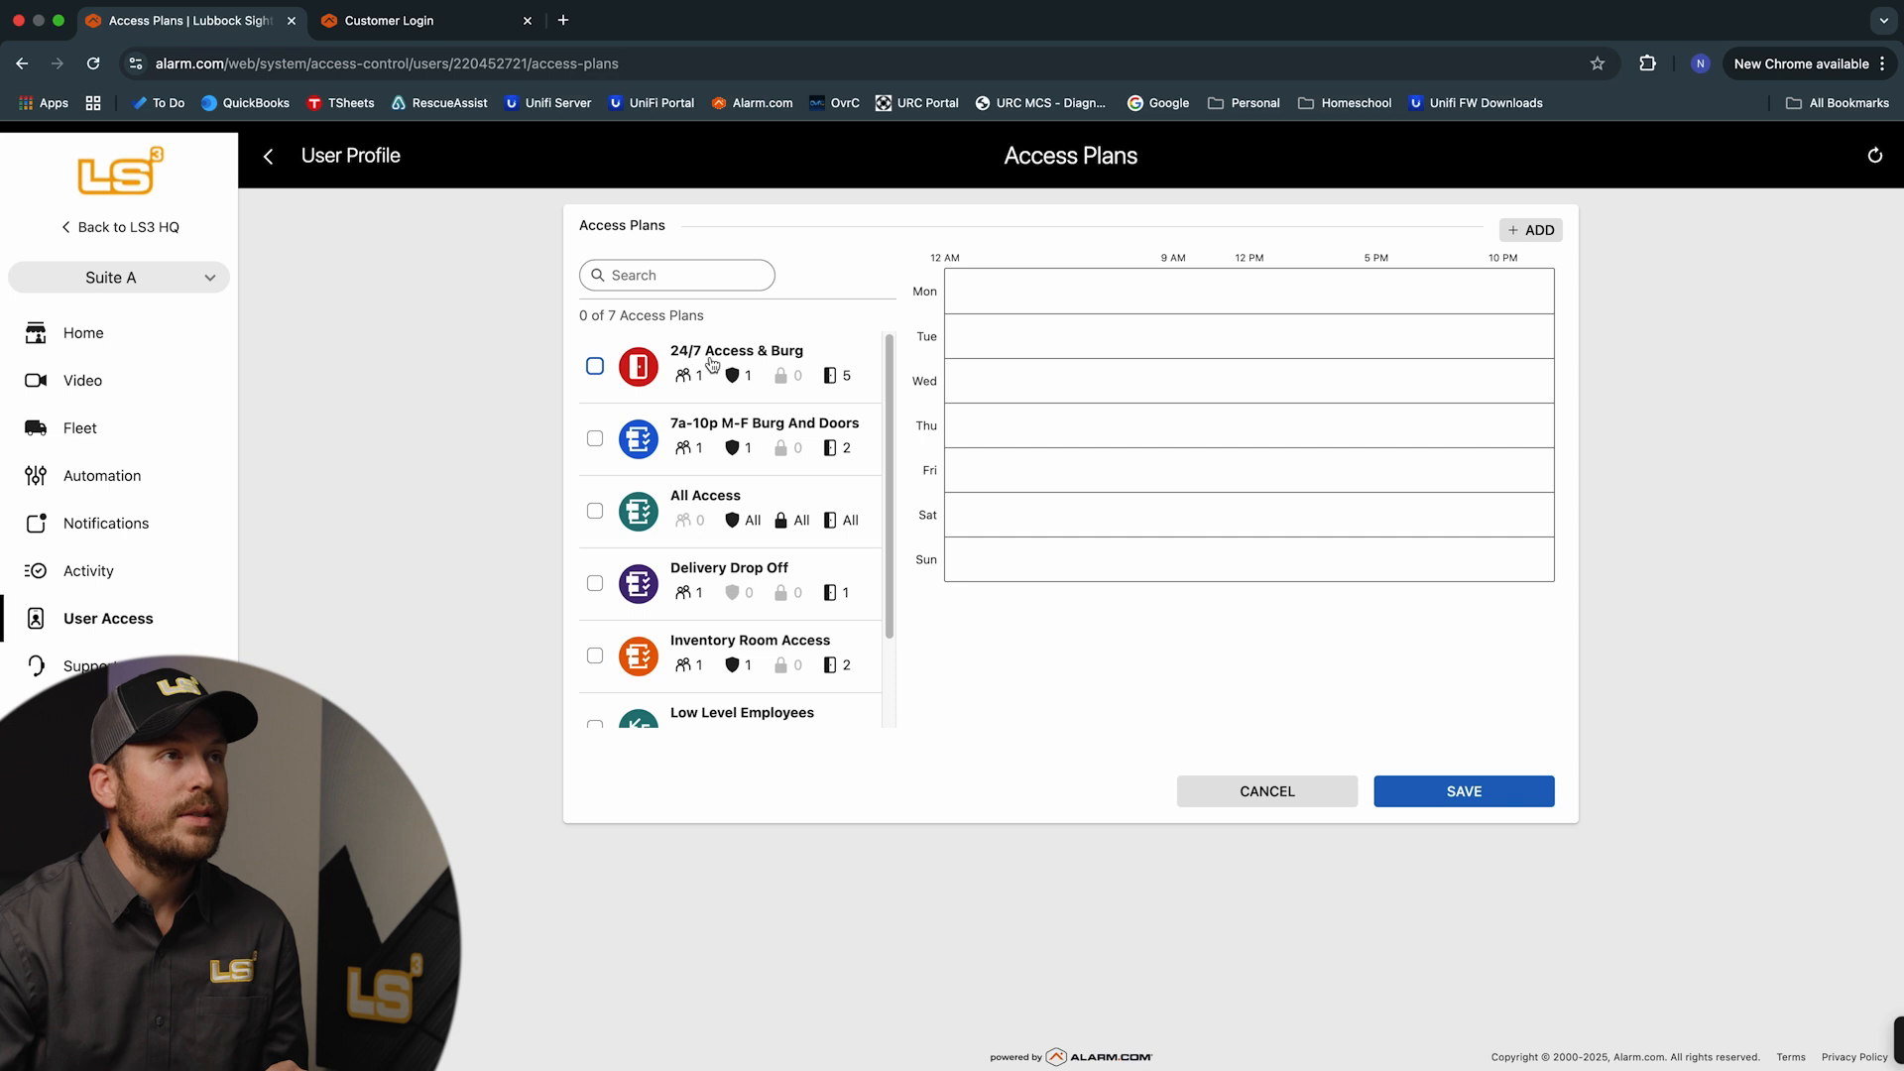
left_click(595, 365)
left_click(1458, 792)
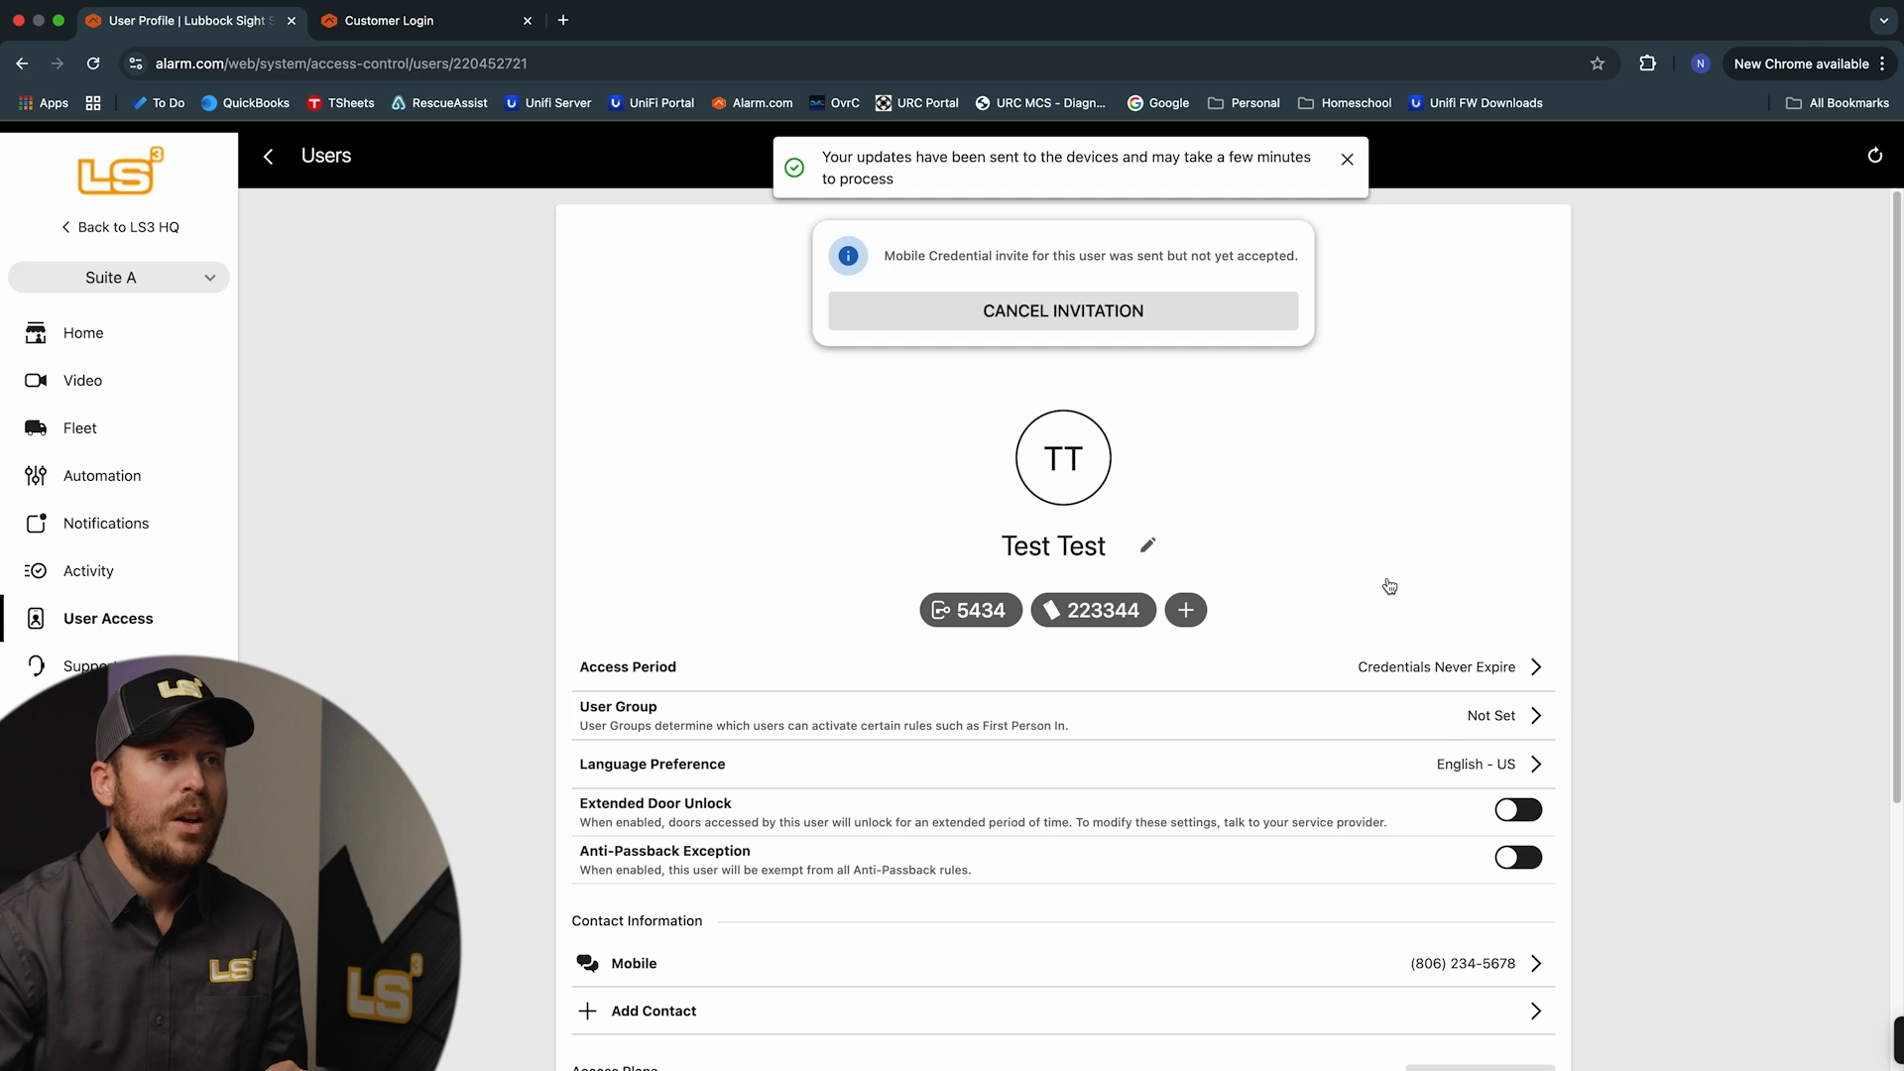
scroll(1279, 684, "down", 5)
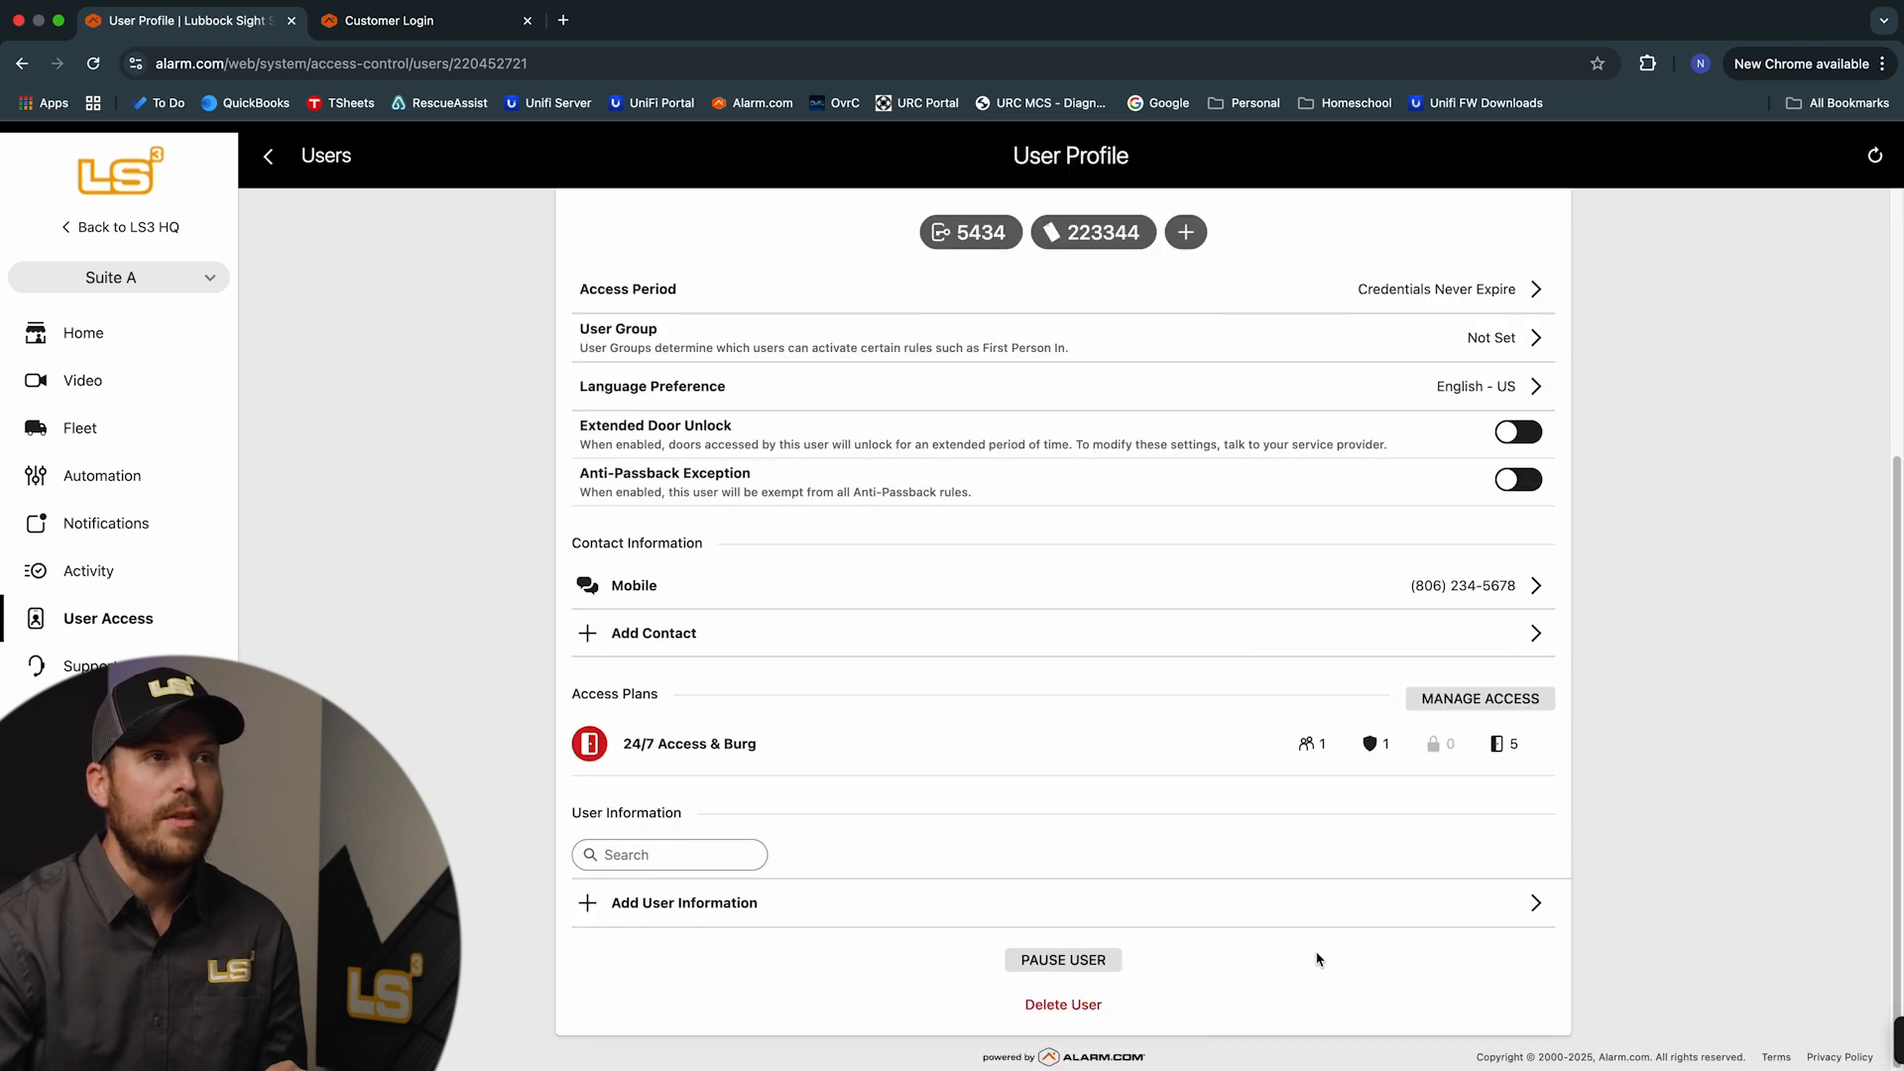
scroll(1299, 758, "up", 5)
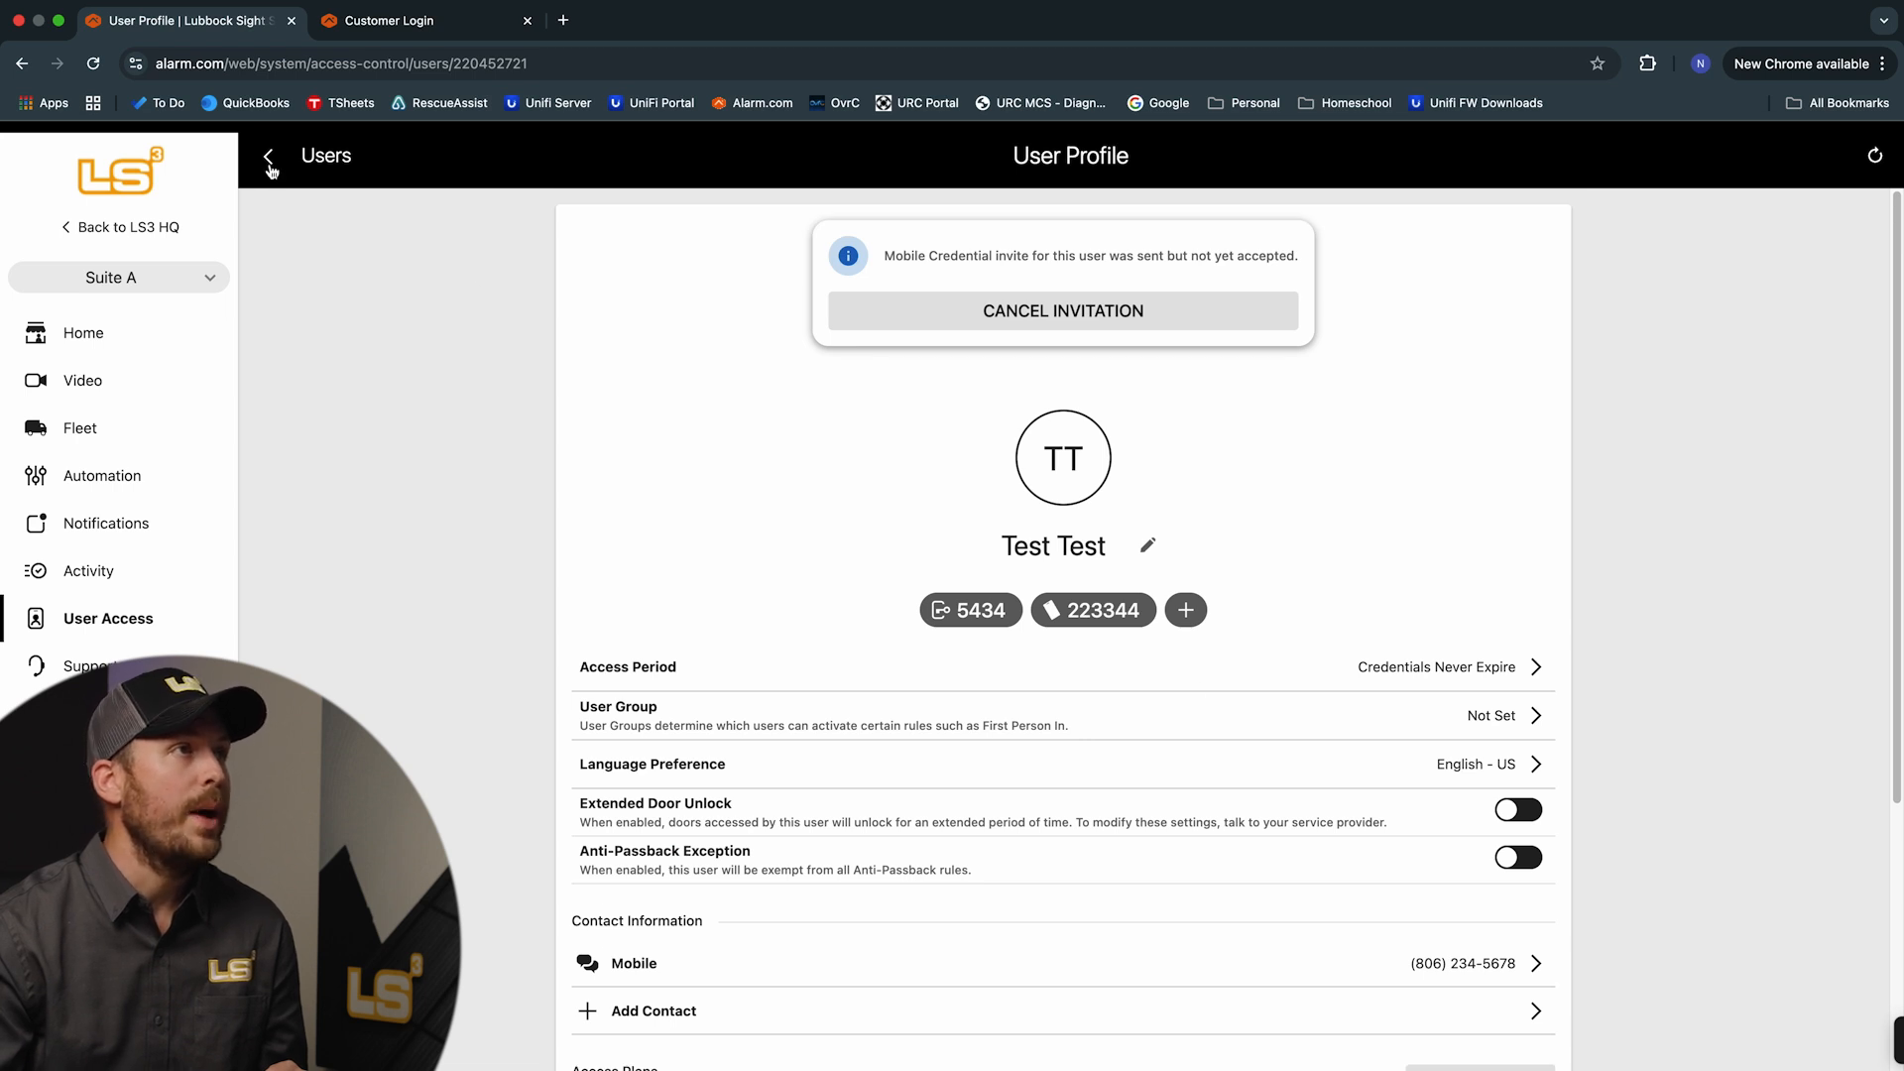
left_click(268, 159)
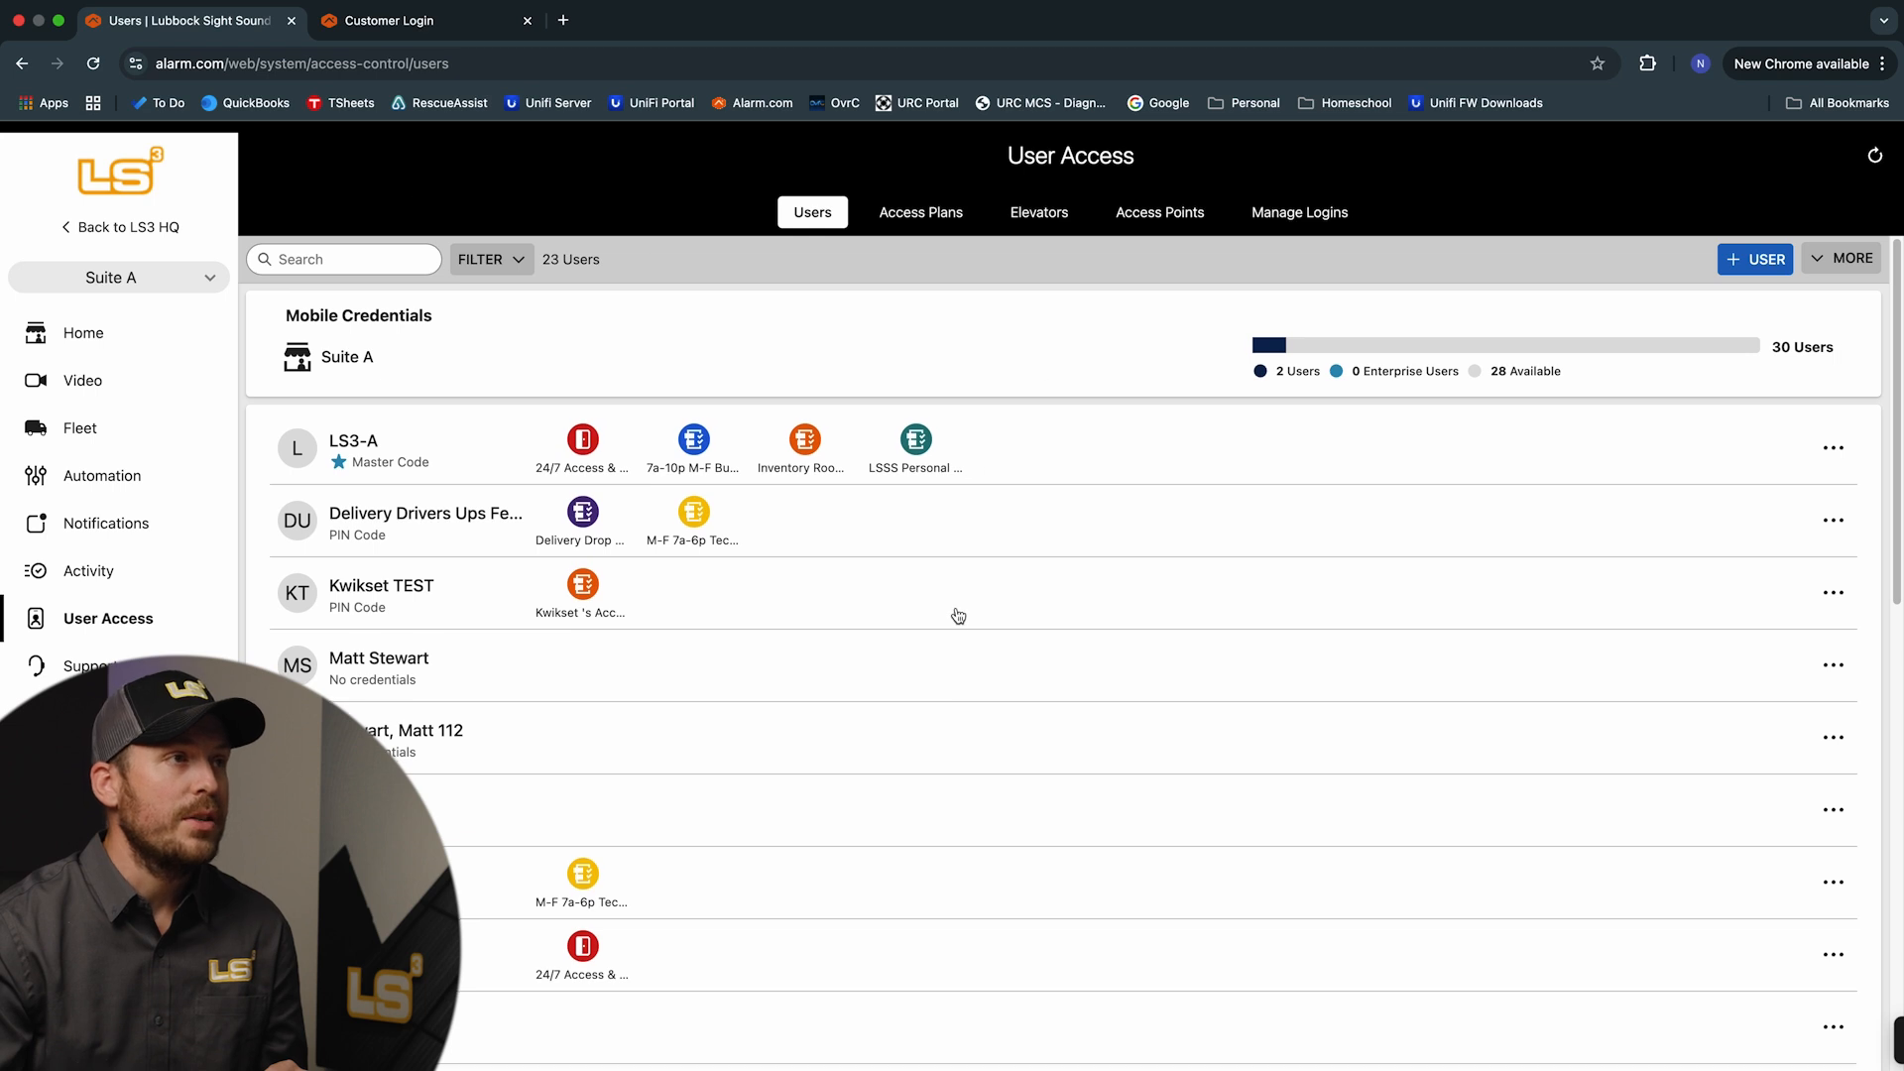
scroll(951, 614, "down", 2)
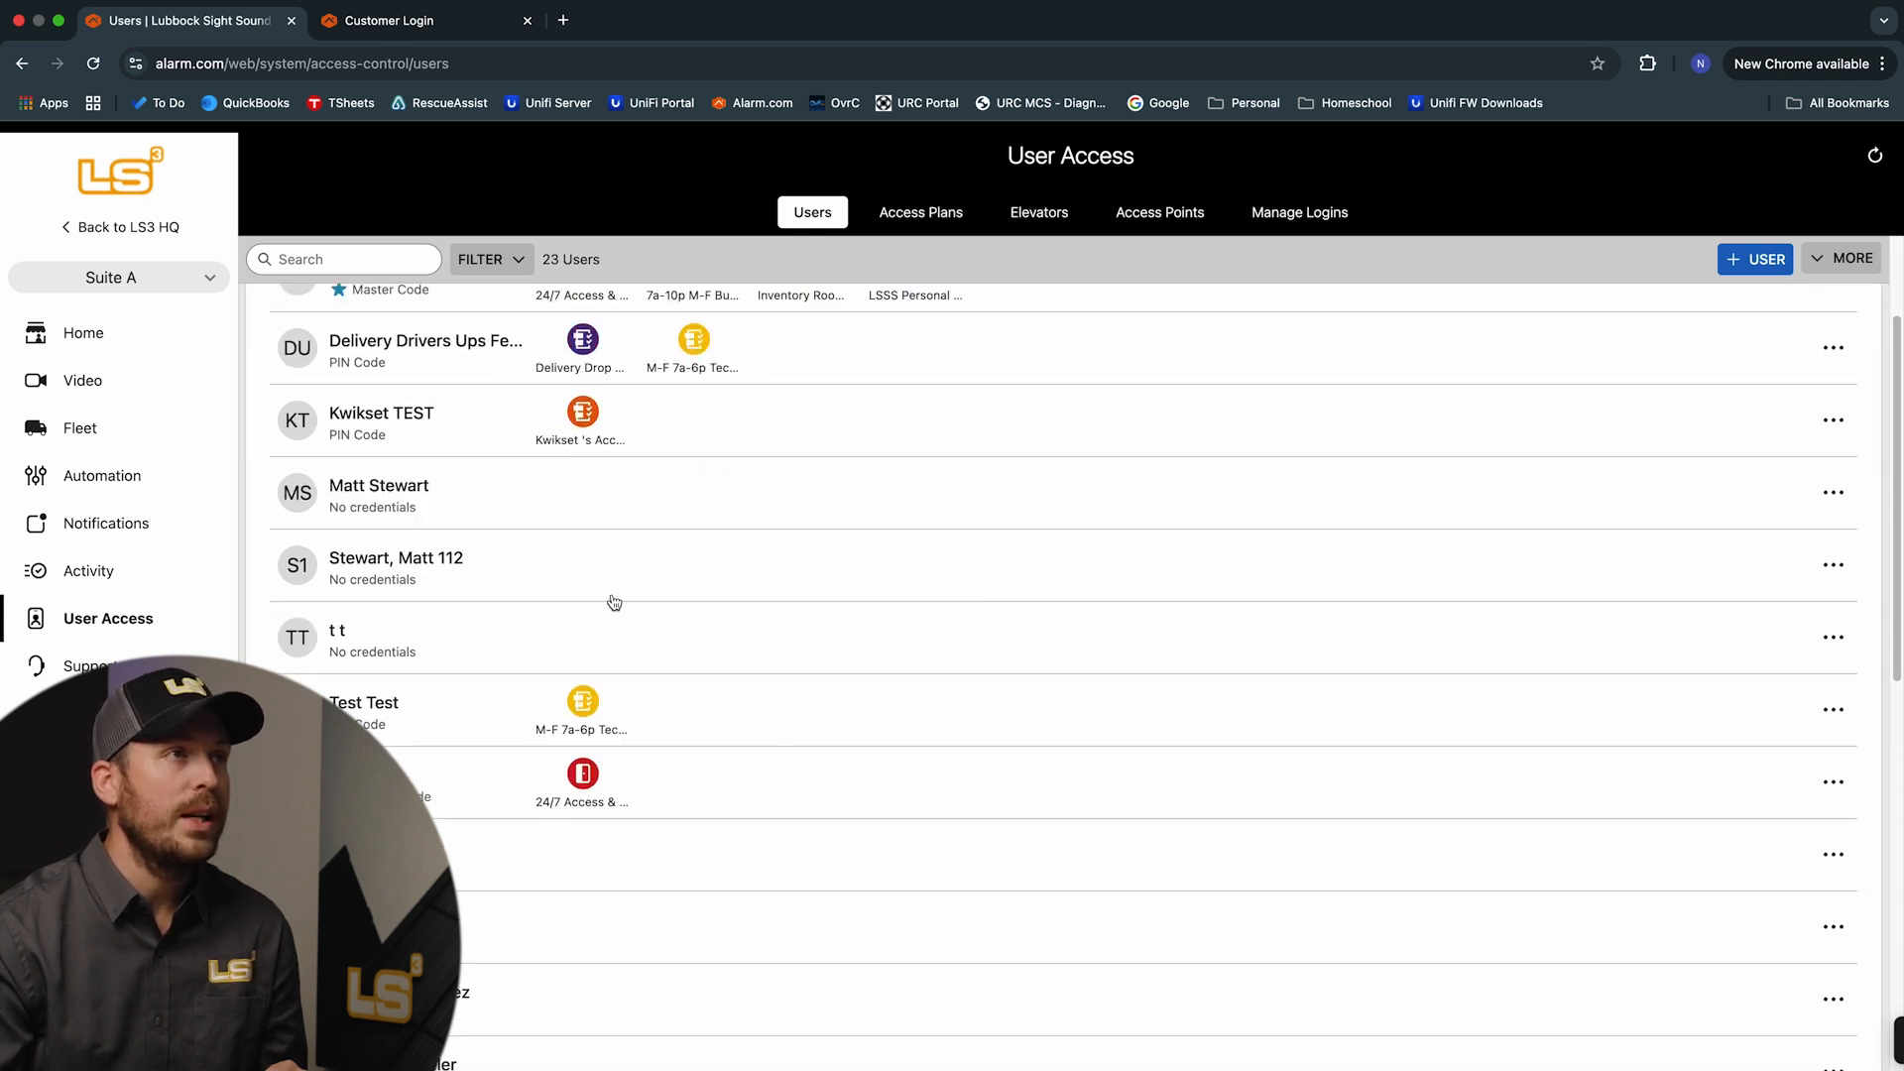
scroll(655, 496, "up", 3)
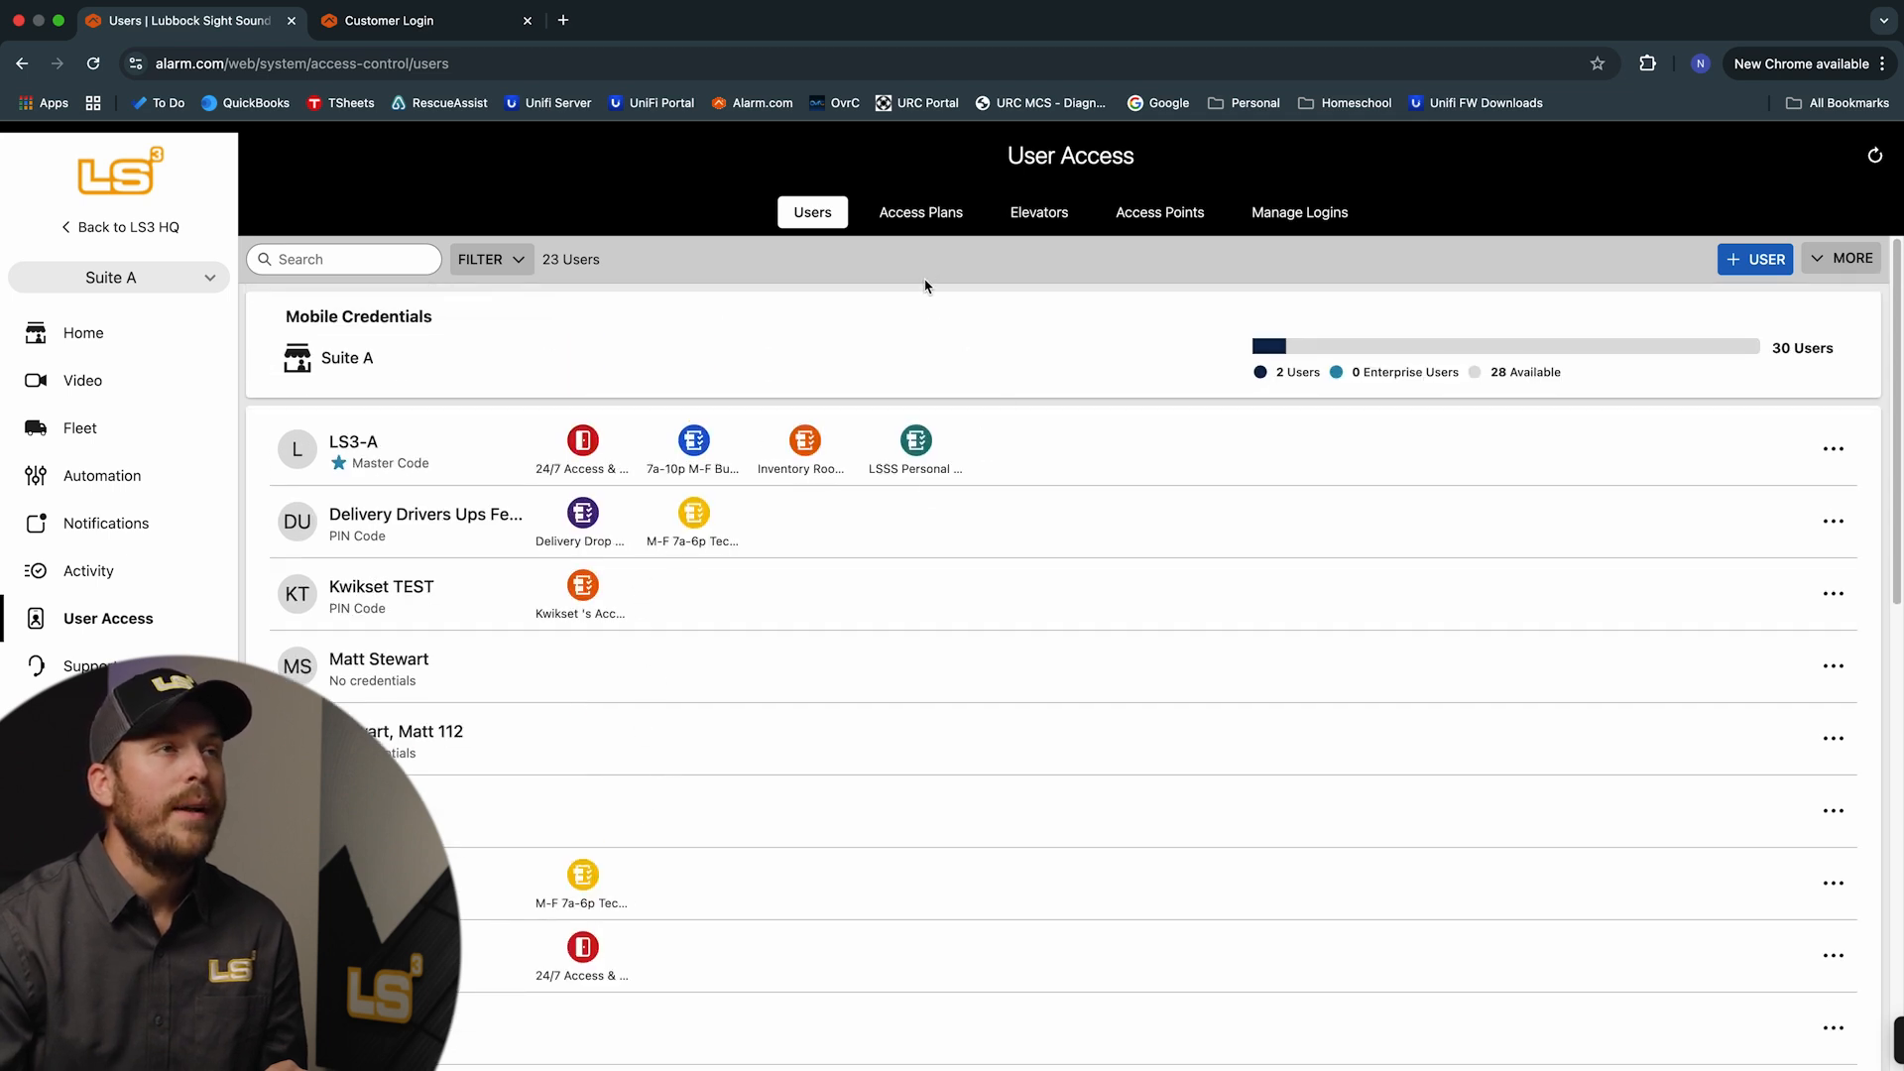
Switch to the Access Plans overview and open the 24/7 Access & Burg plan's options menu
left_click(930, 218)
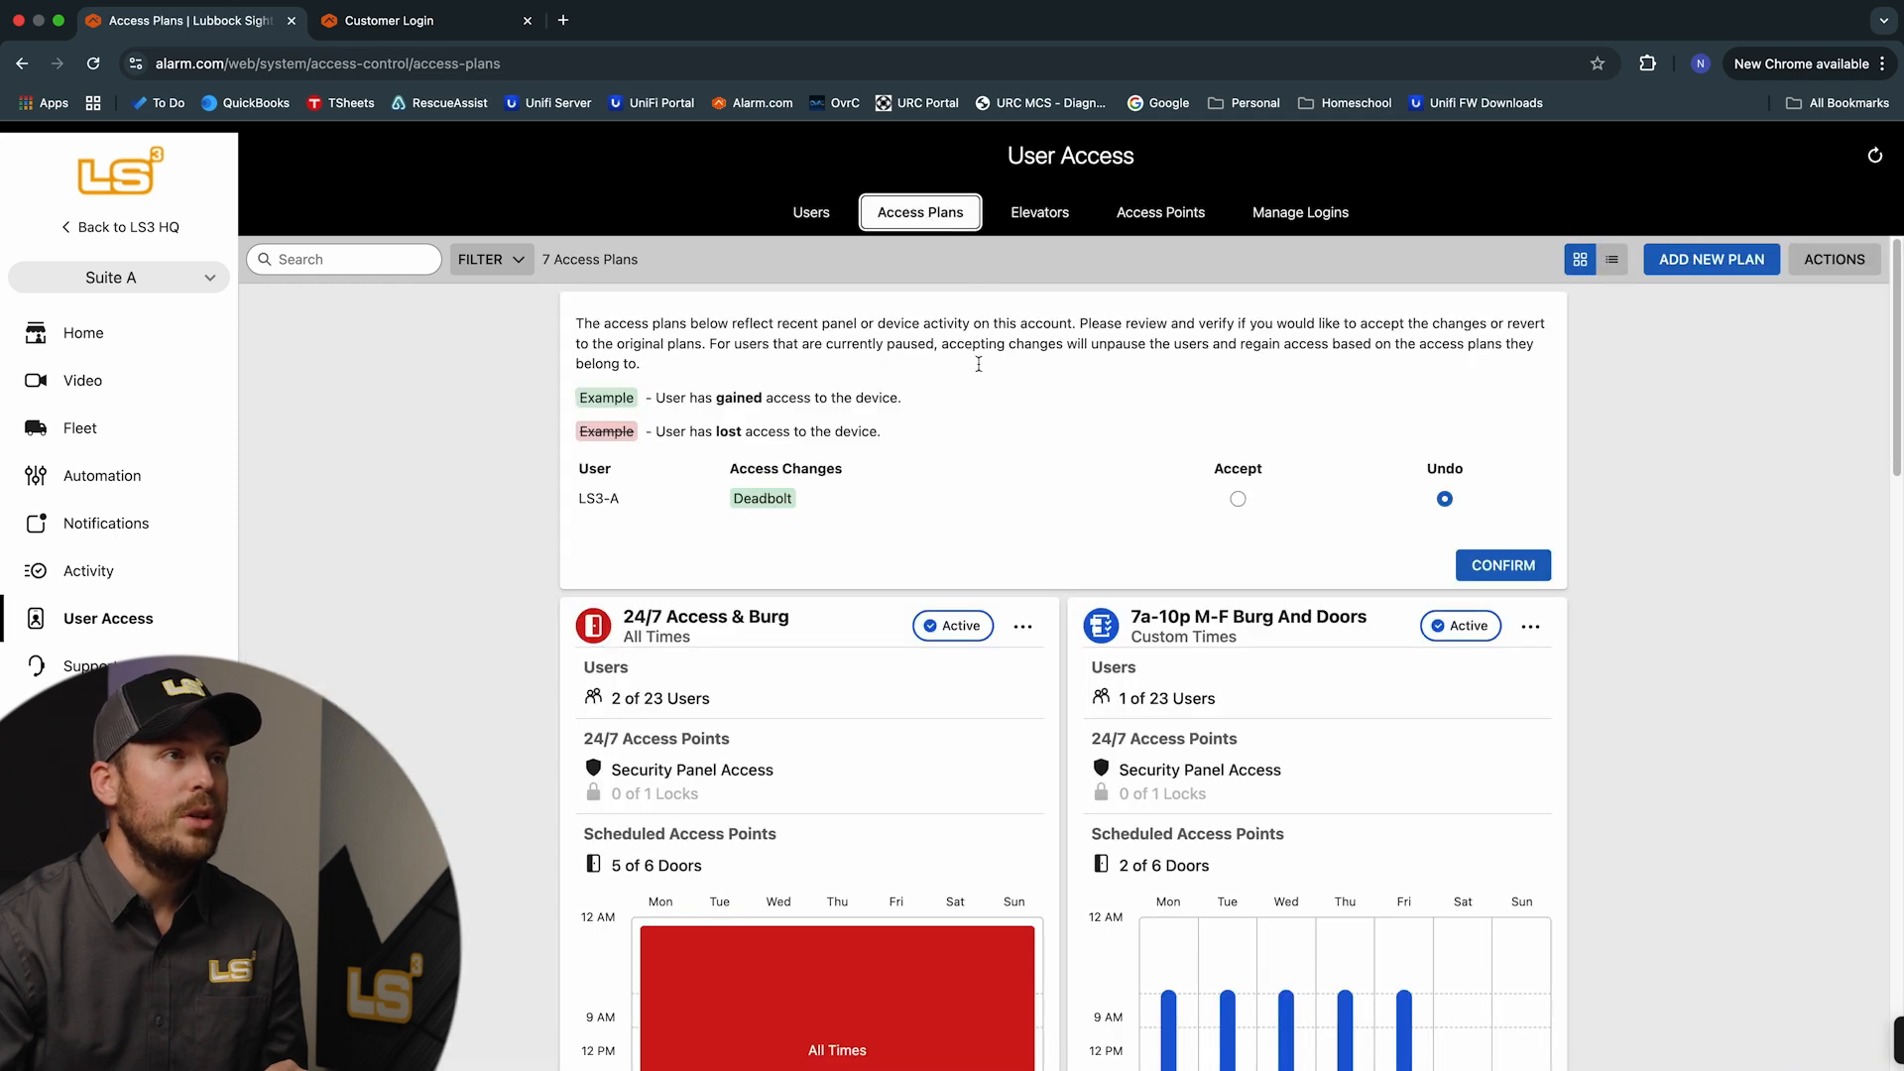
scroll(1057, 543, "down", 3)
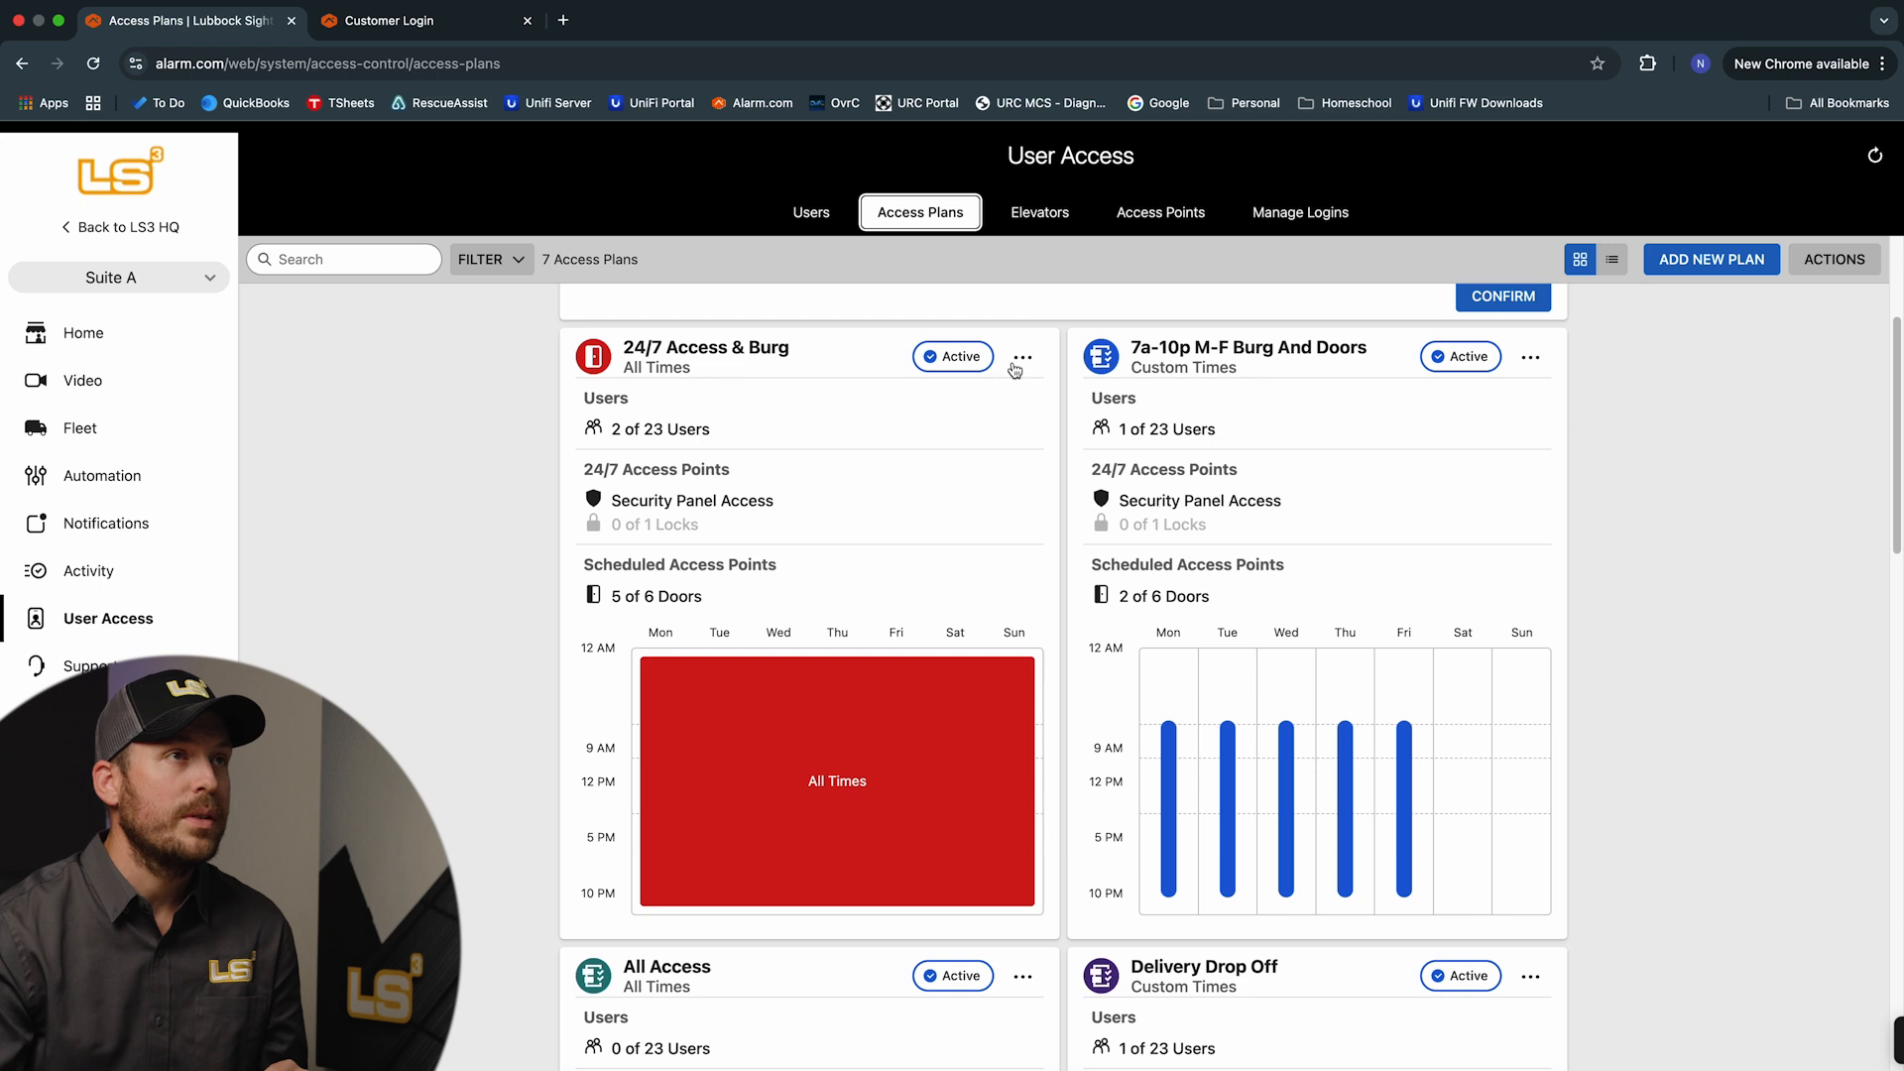
left_click(1021, 359)
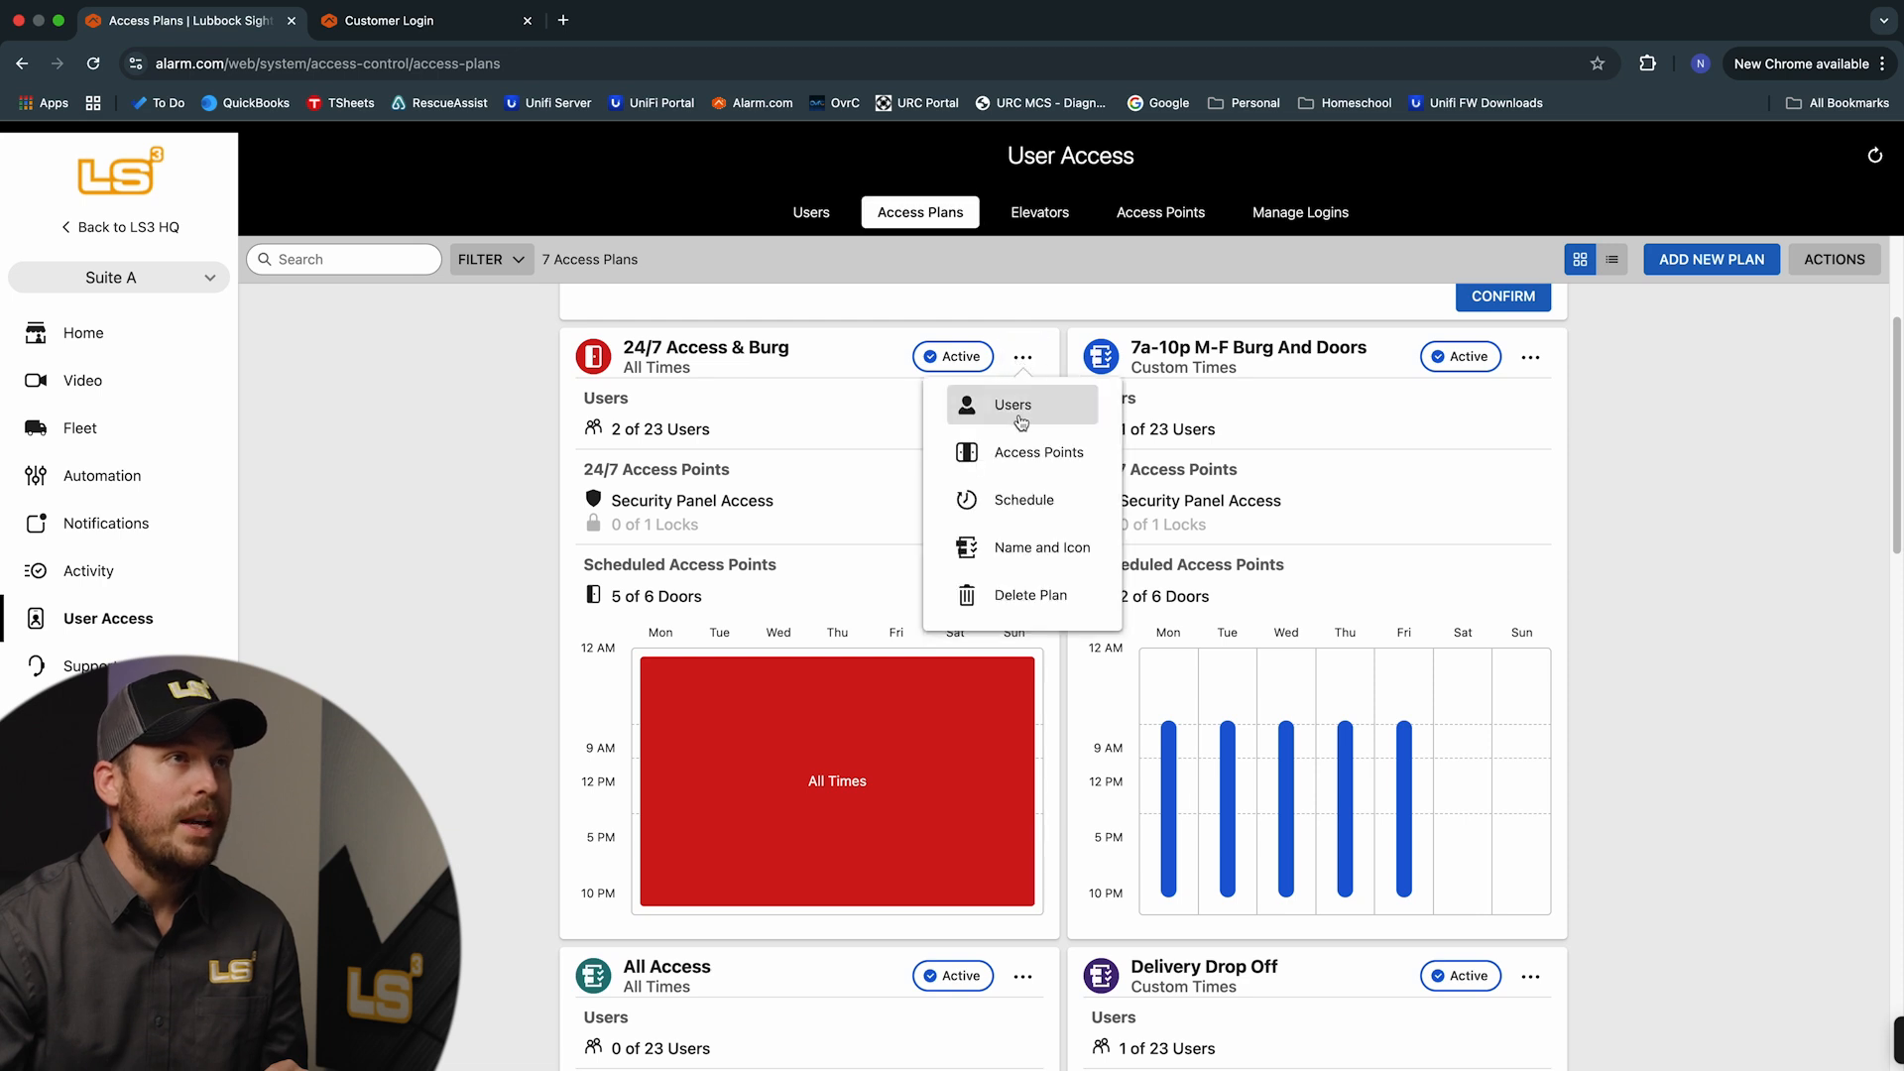
left_click(1025, 414)
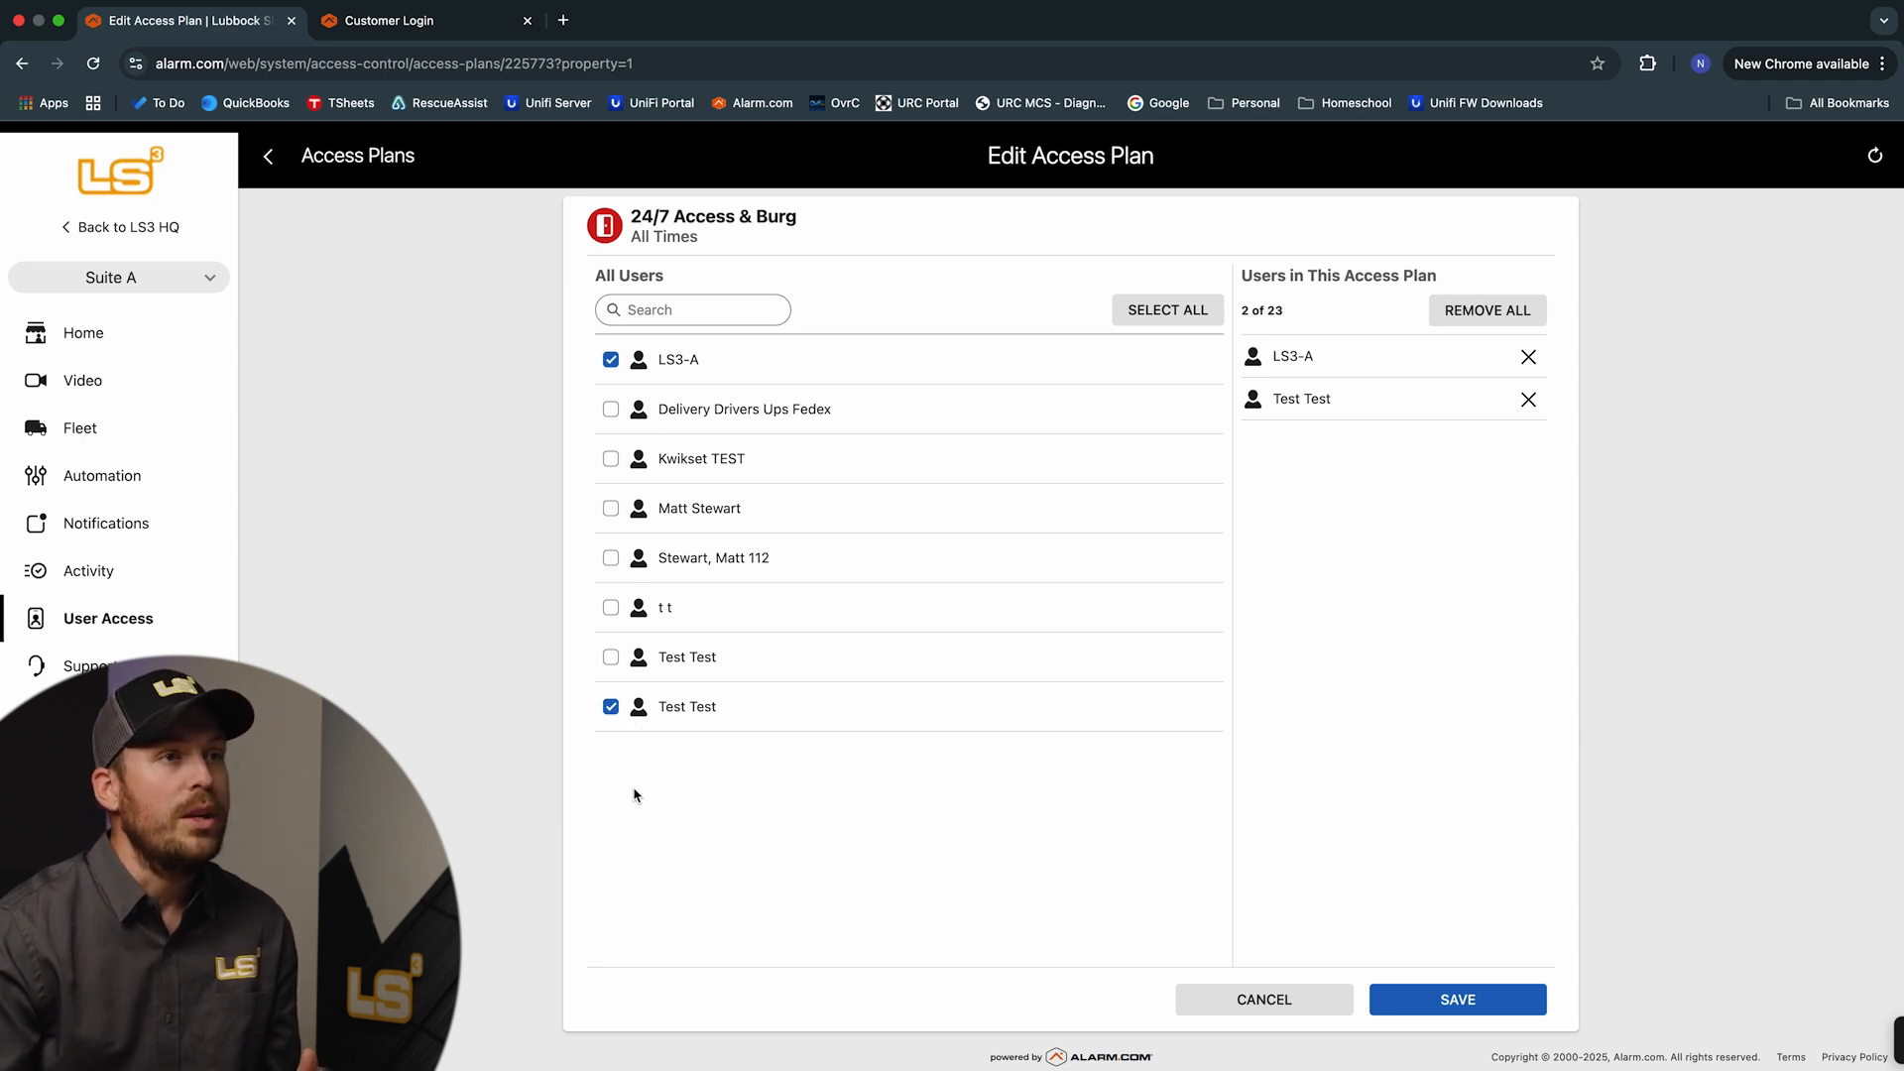
left_click(1264, 1000)
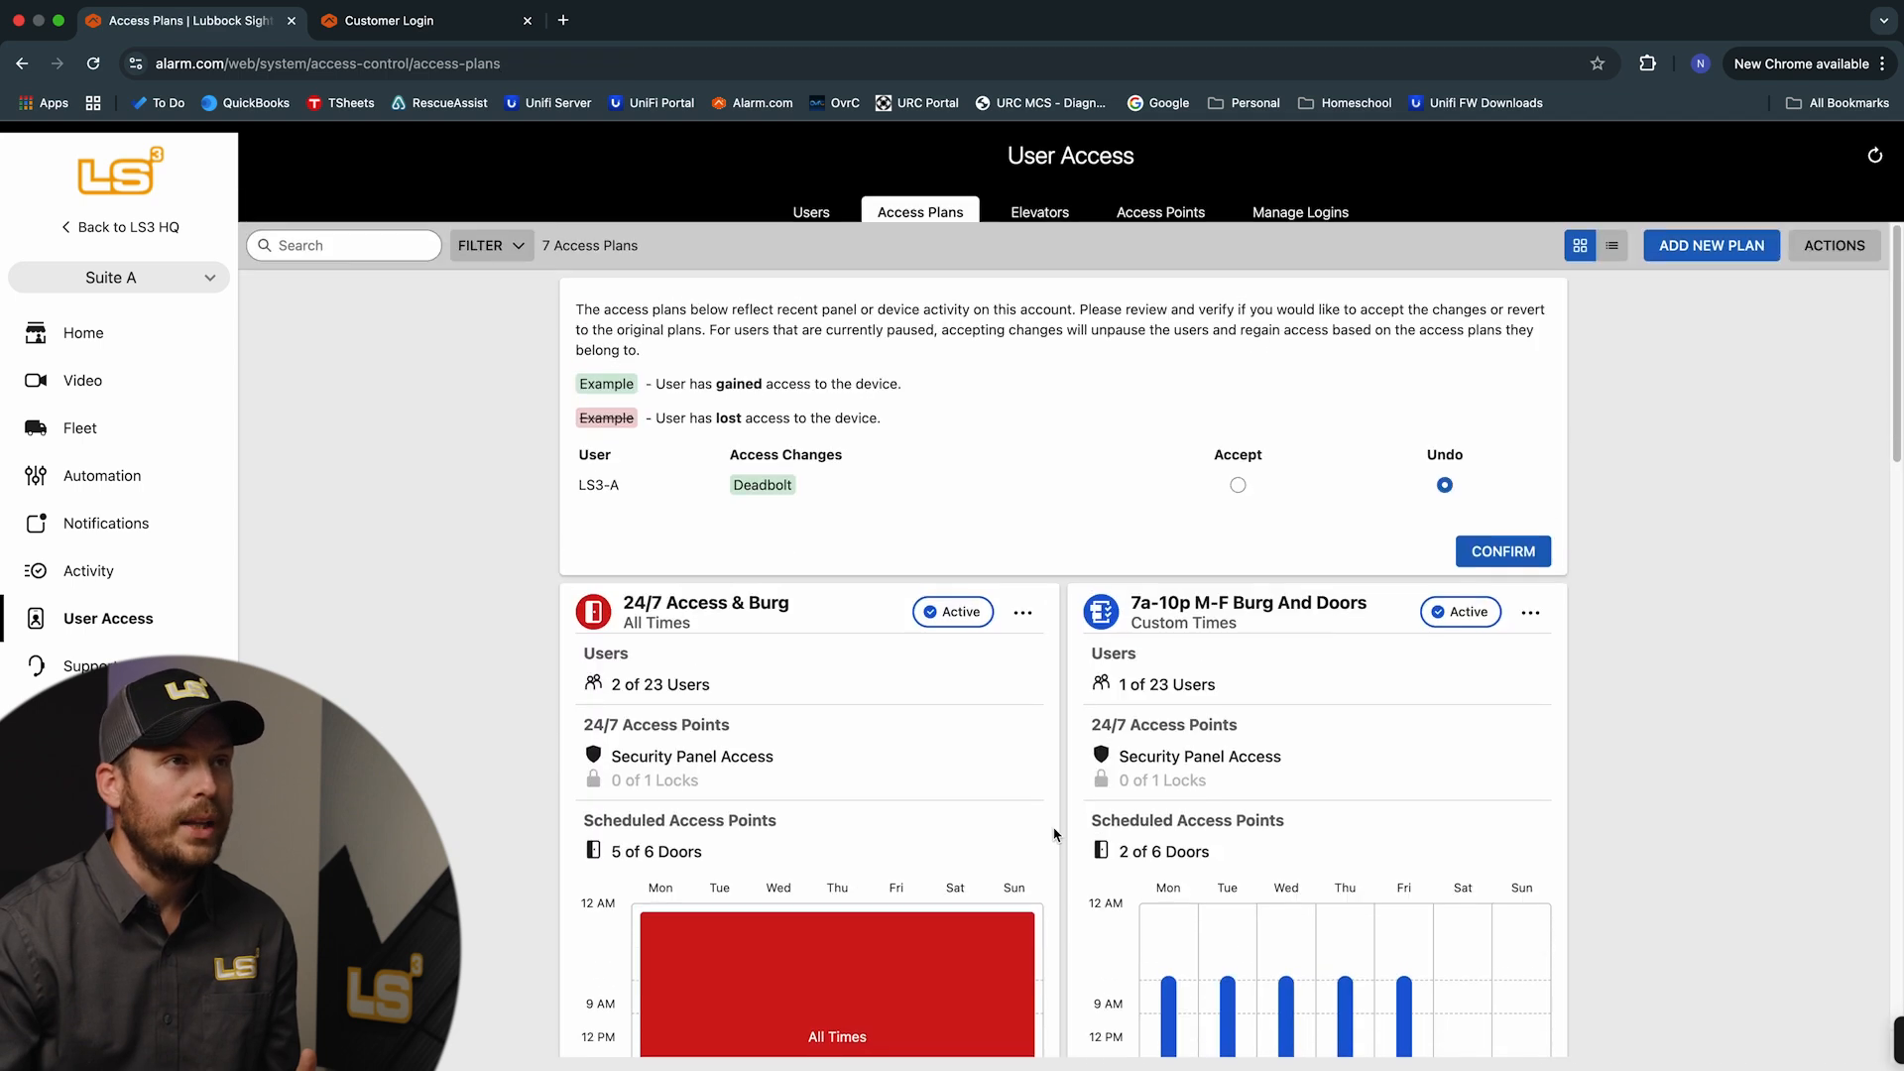
left_click(1022, 626)
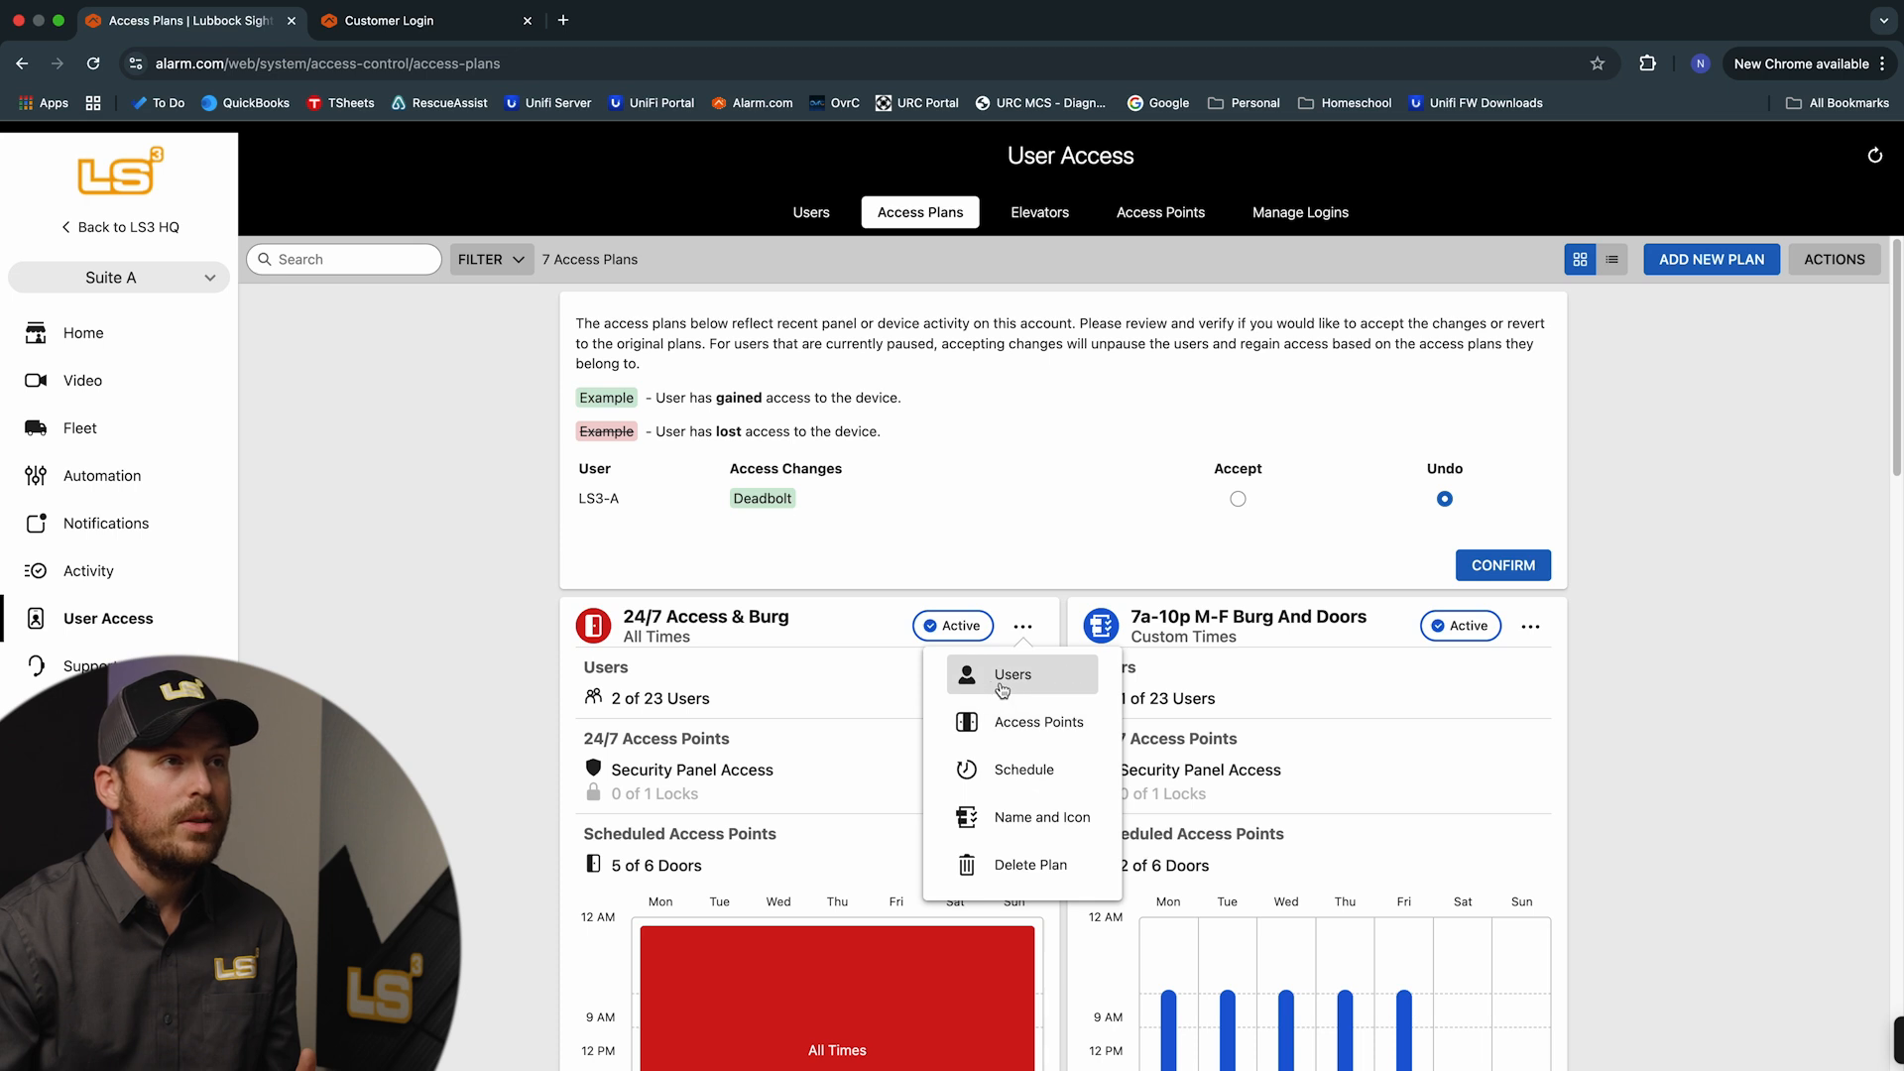
Save the 24/7 Access & Burg plan's six access points, then view its weekly schedule
left_click(1045, 730)
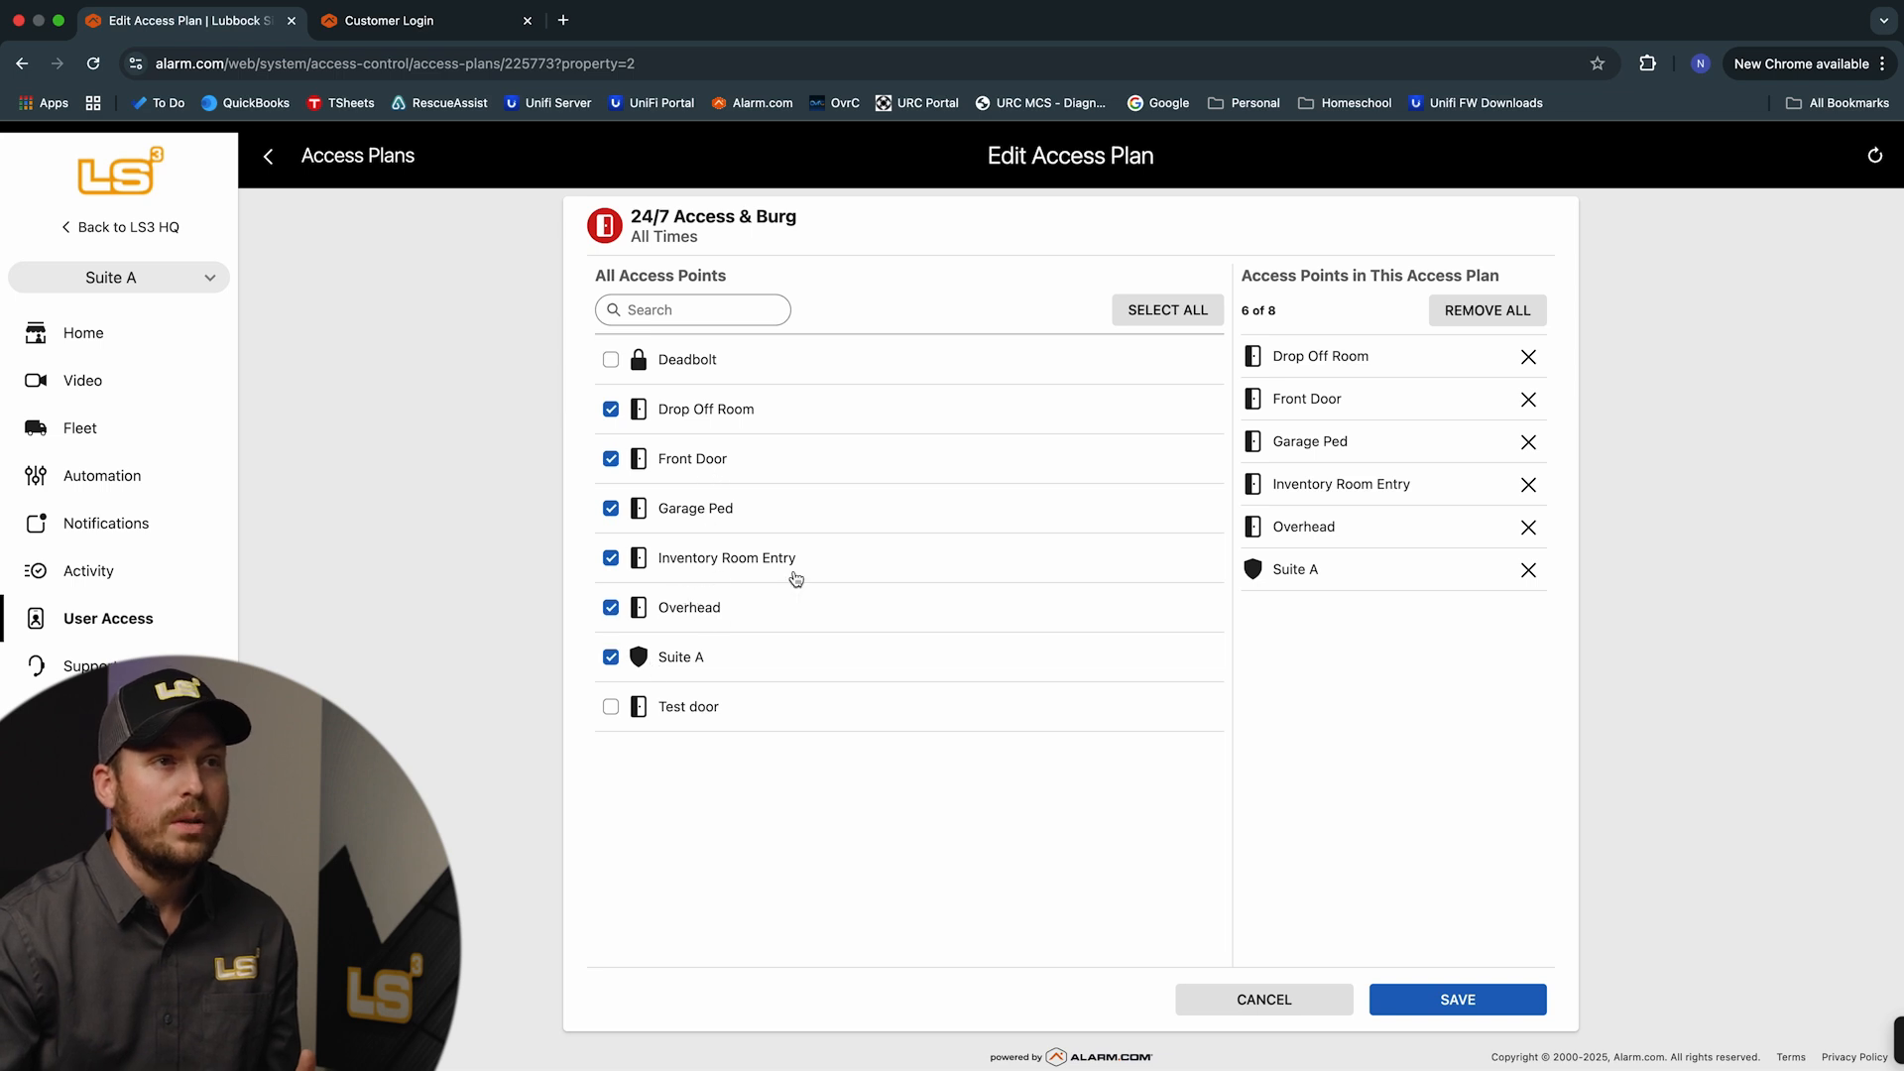
left_click(1458, 1001)
left_click(1027, 633)
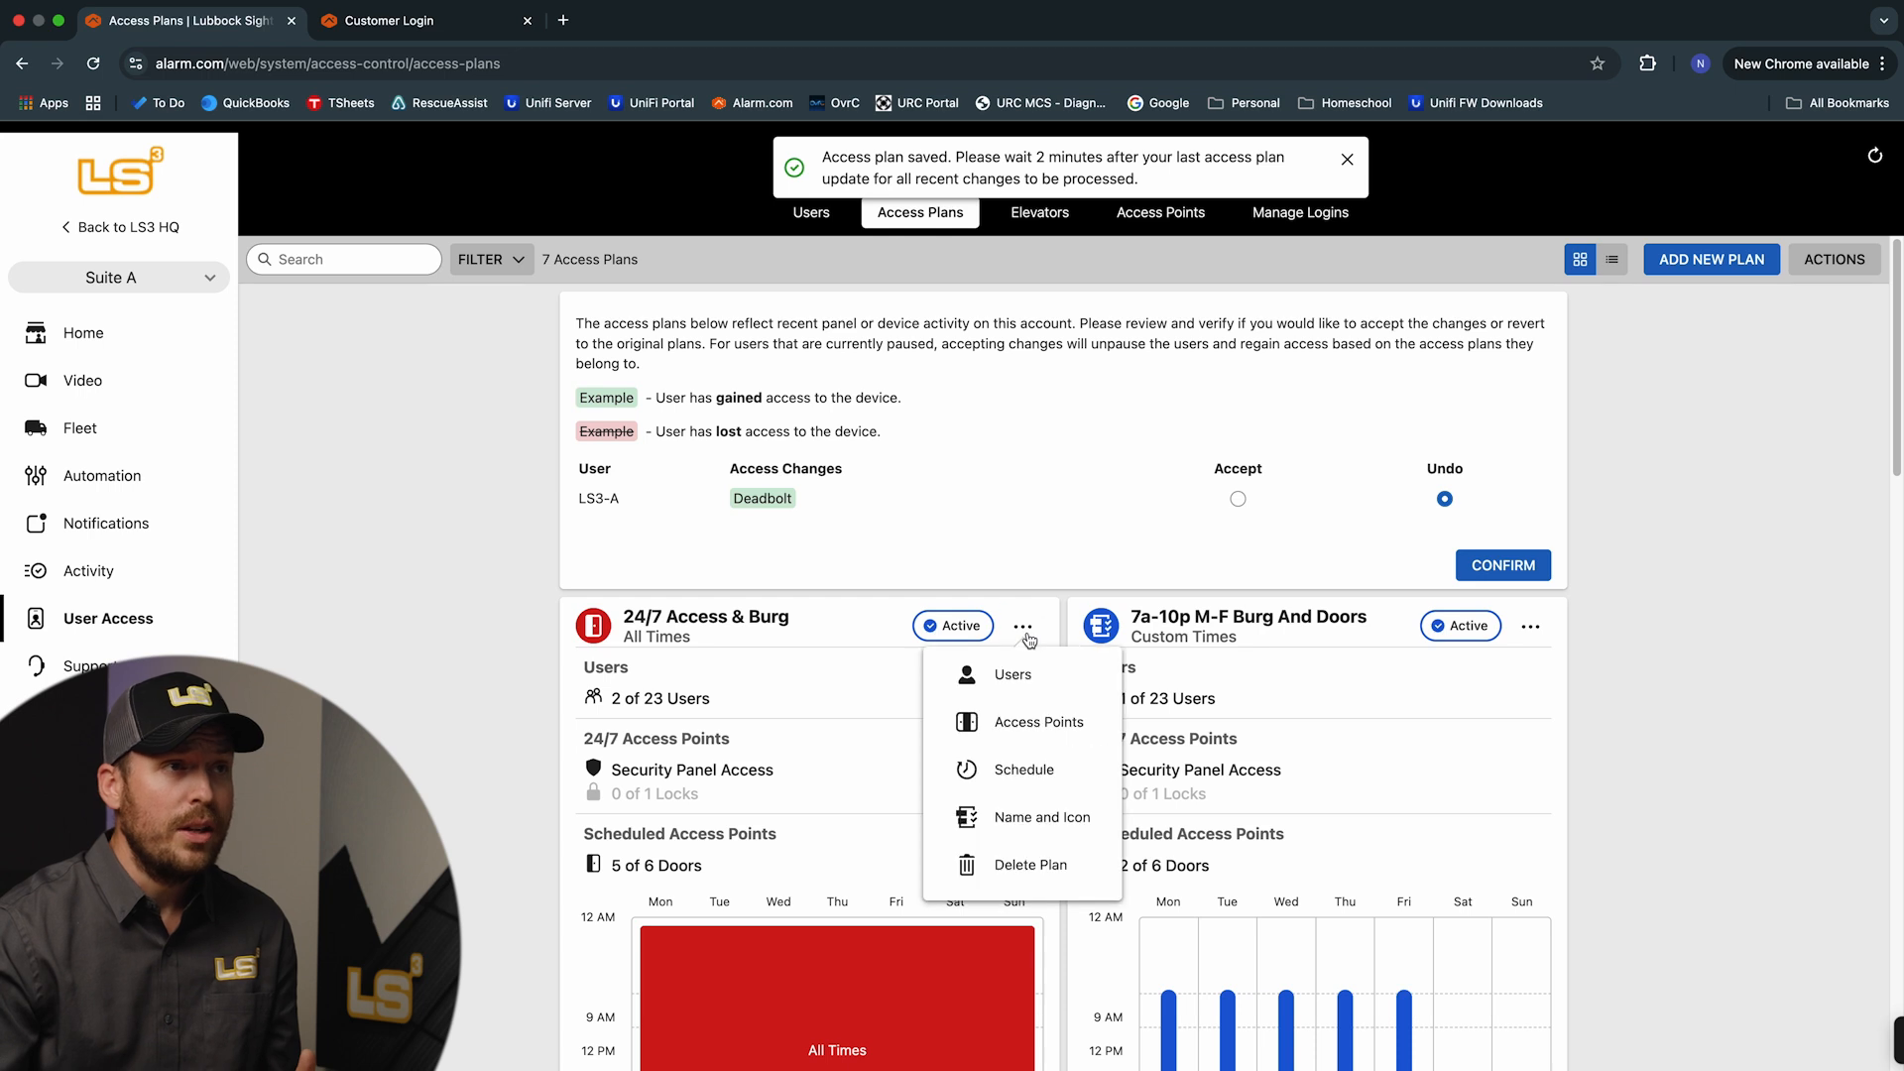
left_click(1027, 779)
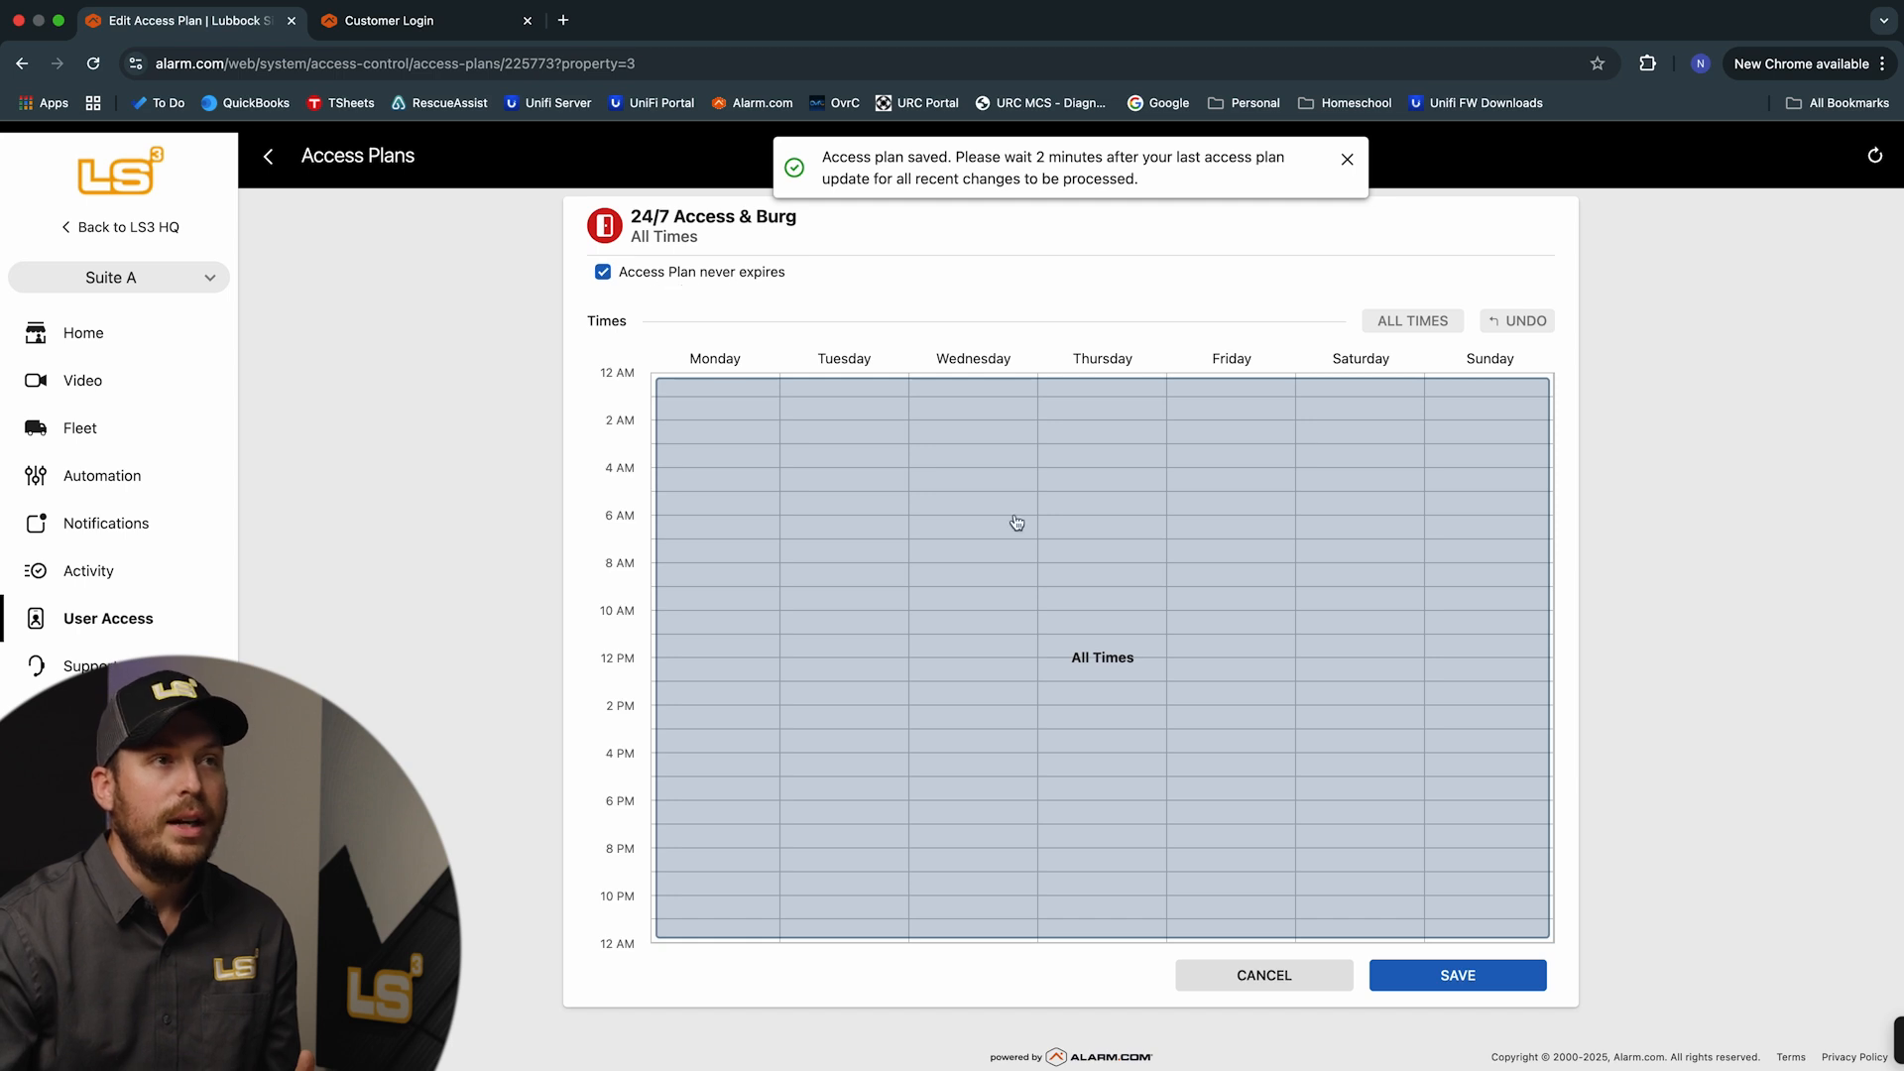
Cancel out of the 24/7 Access & Burg schedule unchanged, returning to the plans list
left_click(1302, 977)
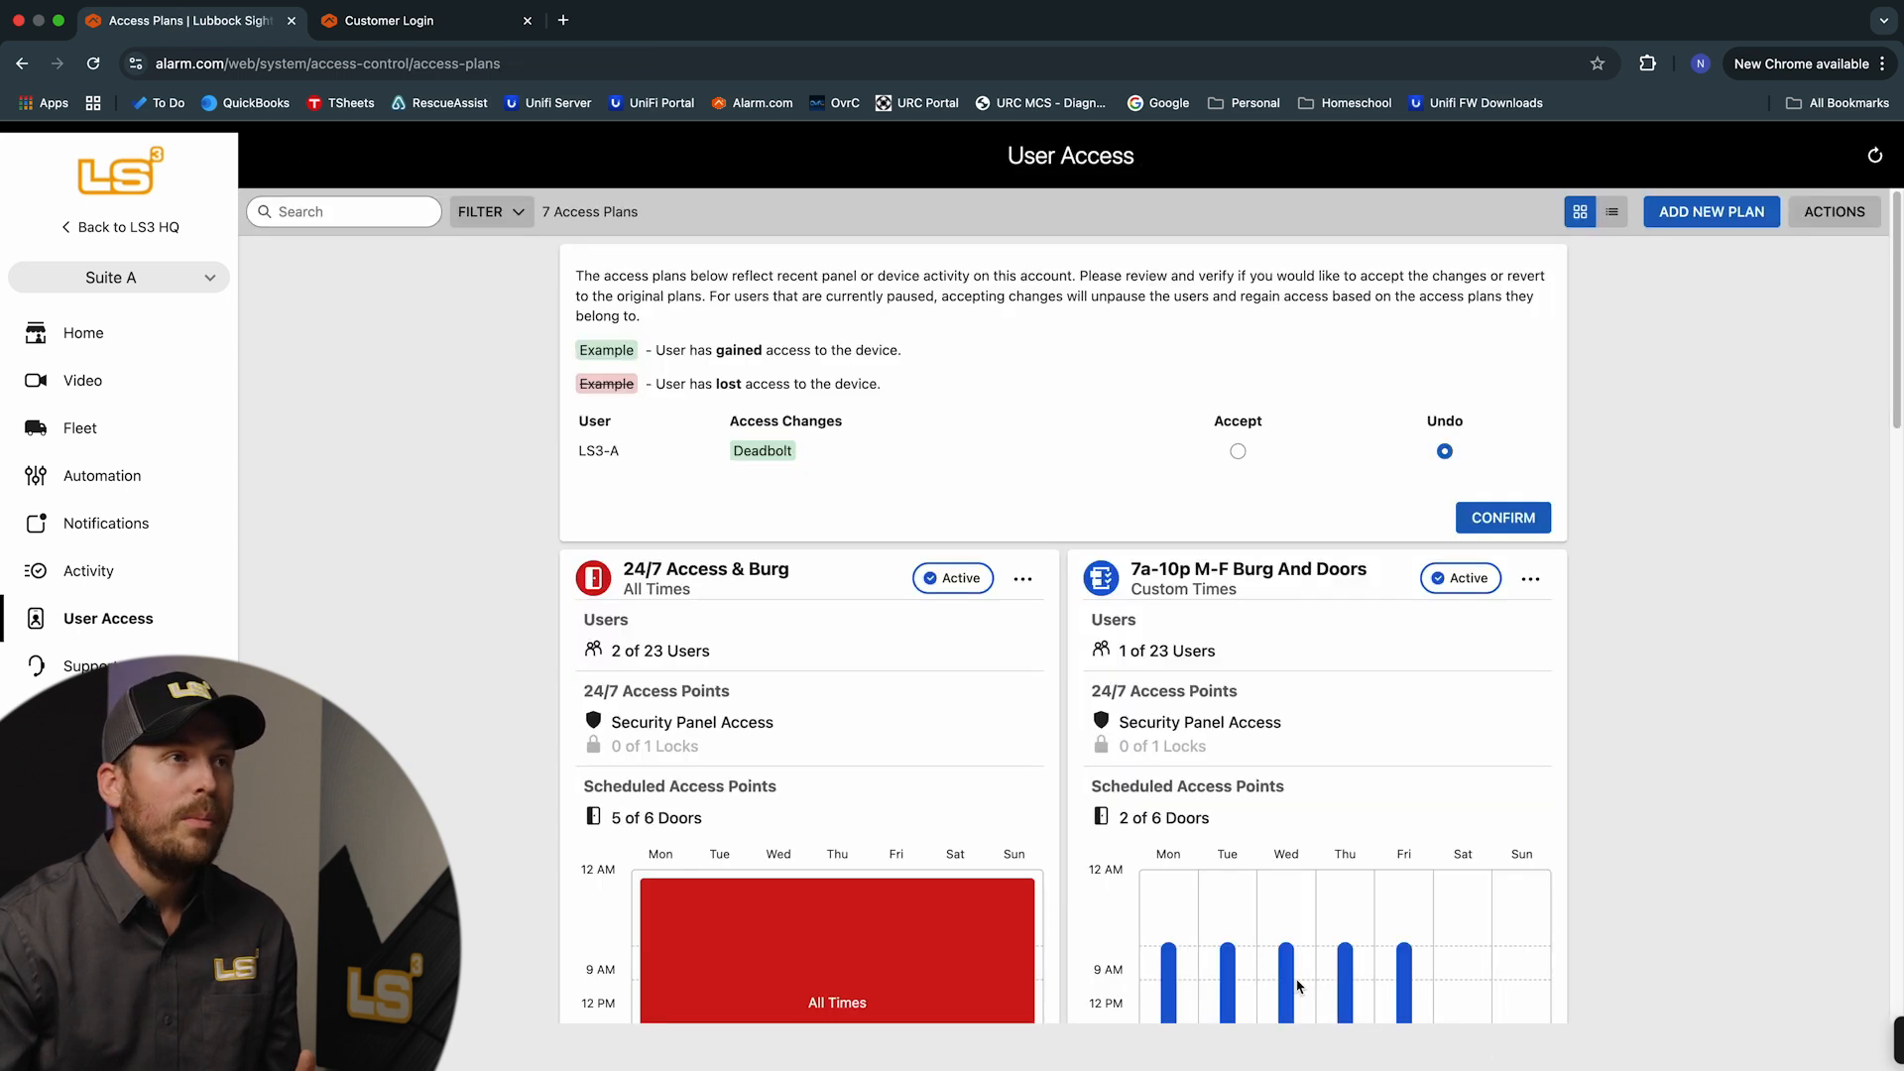
left_click(1022, 627)
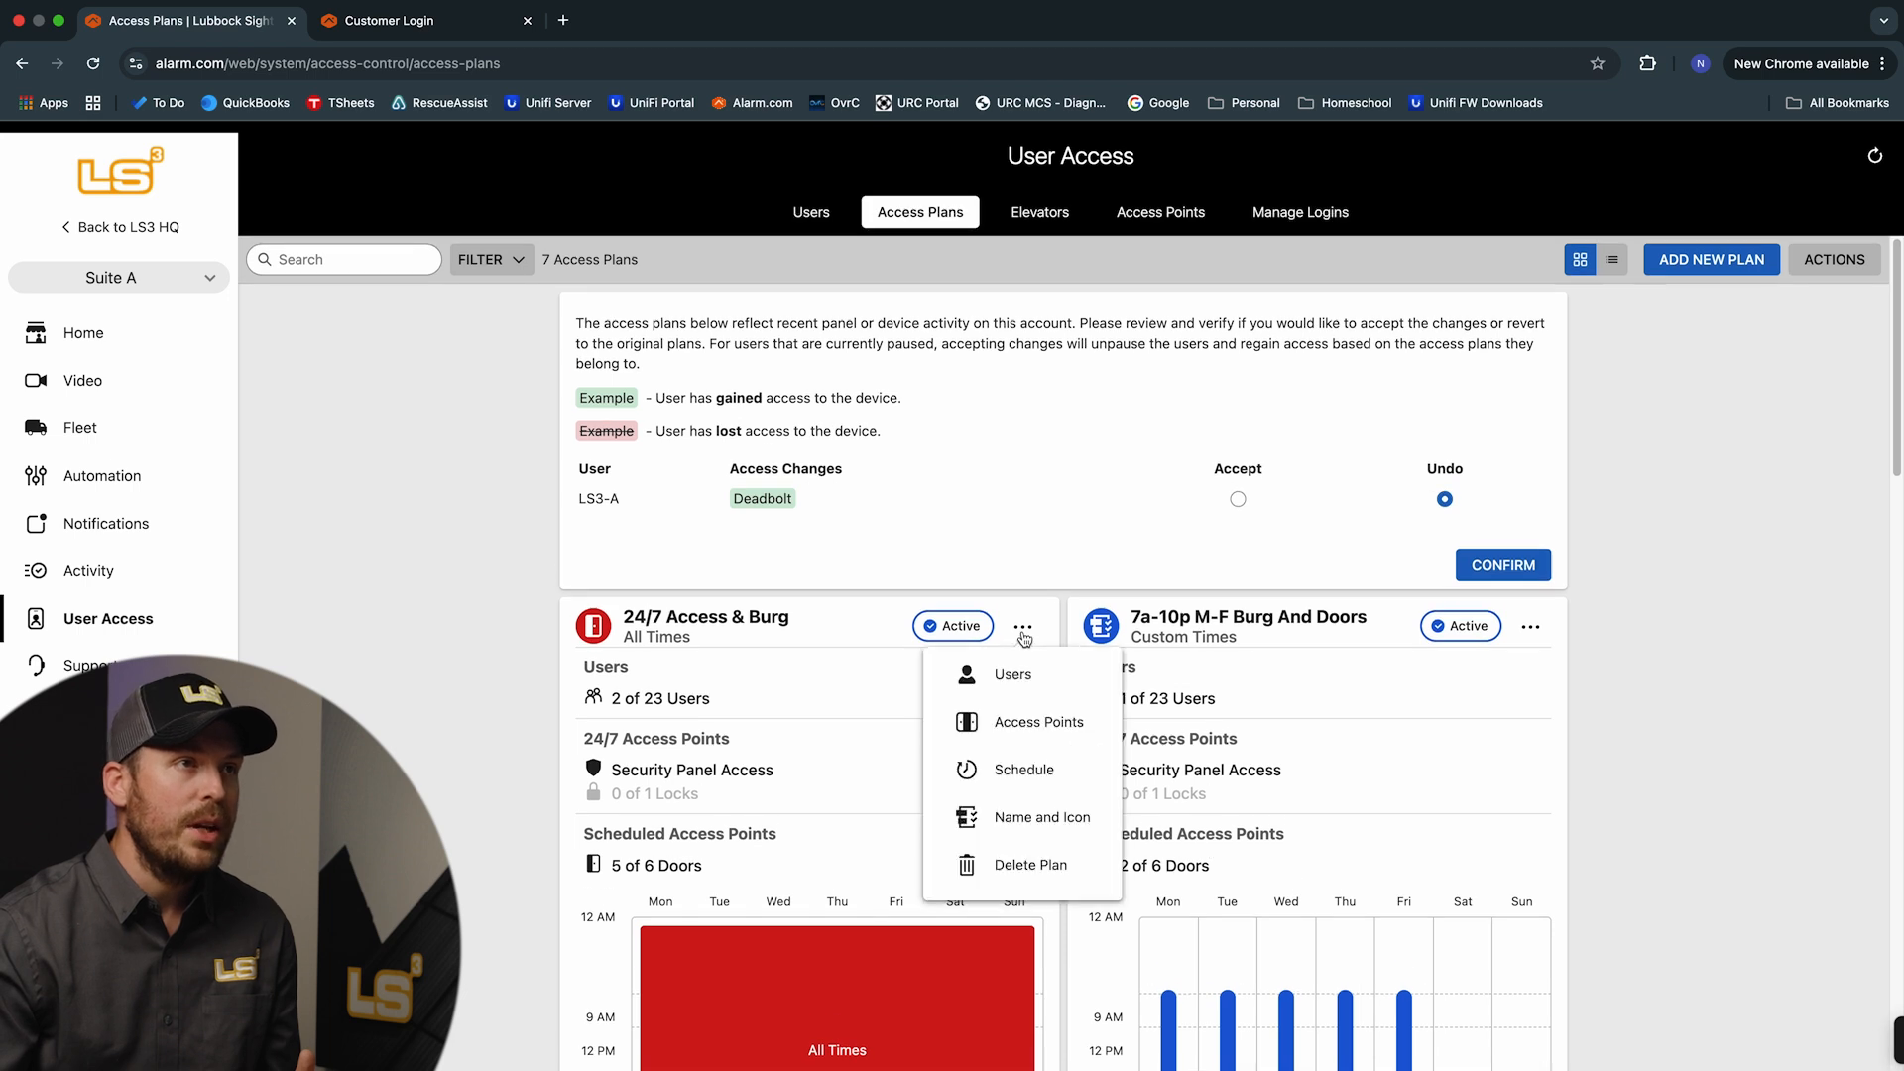
left_click(1044, 831)
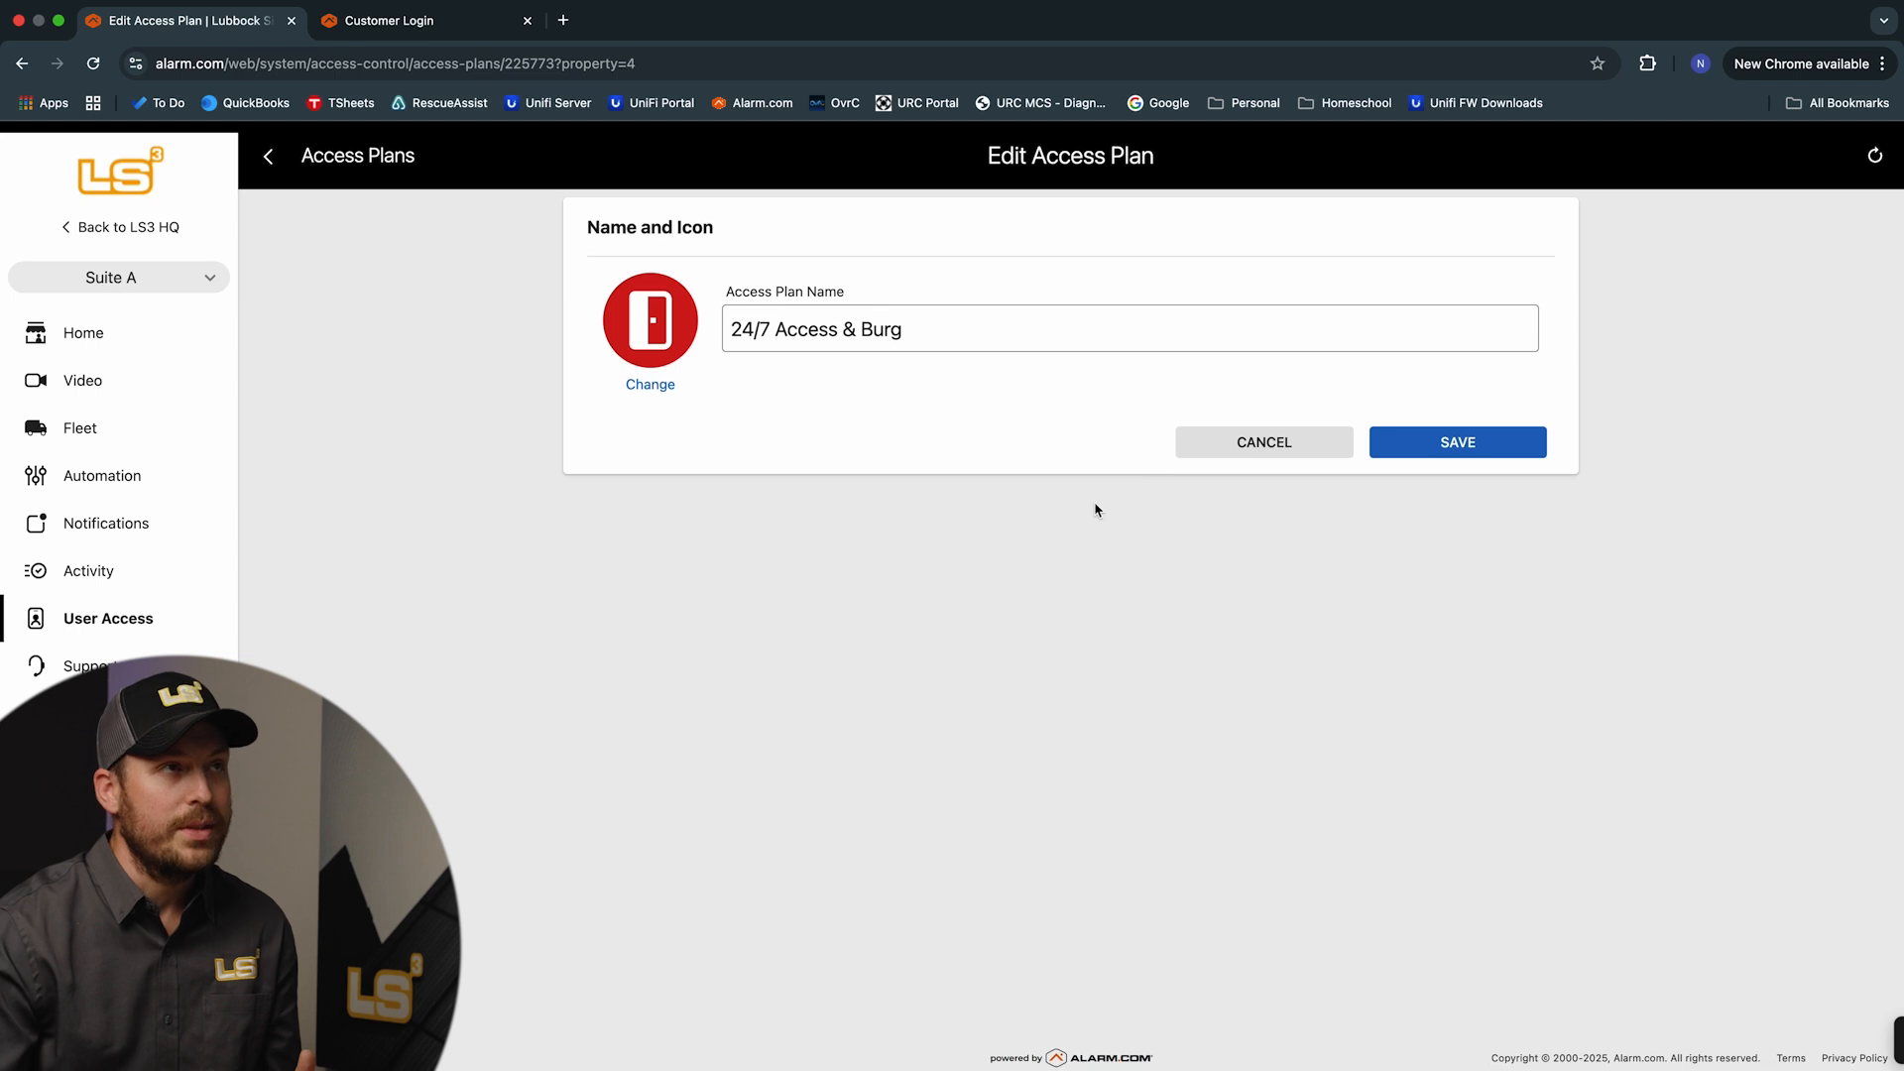
left_click(674, 346)
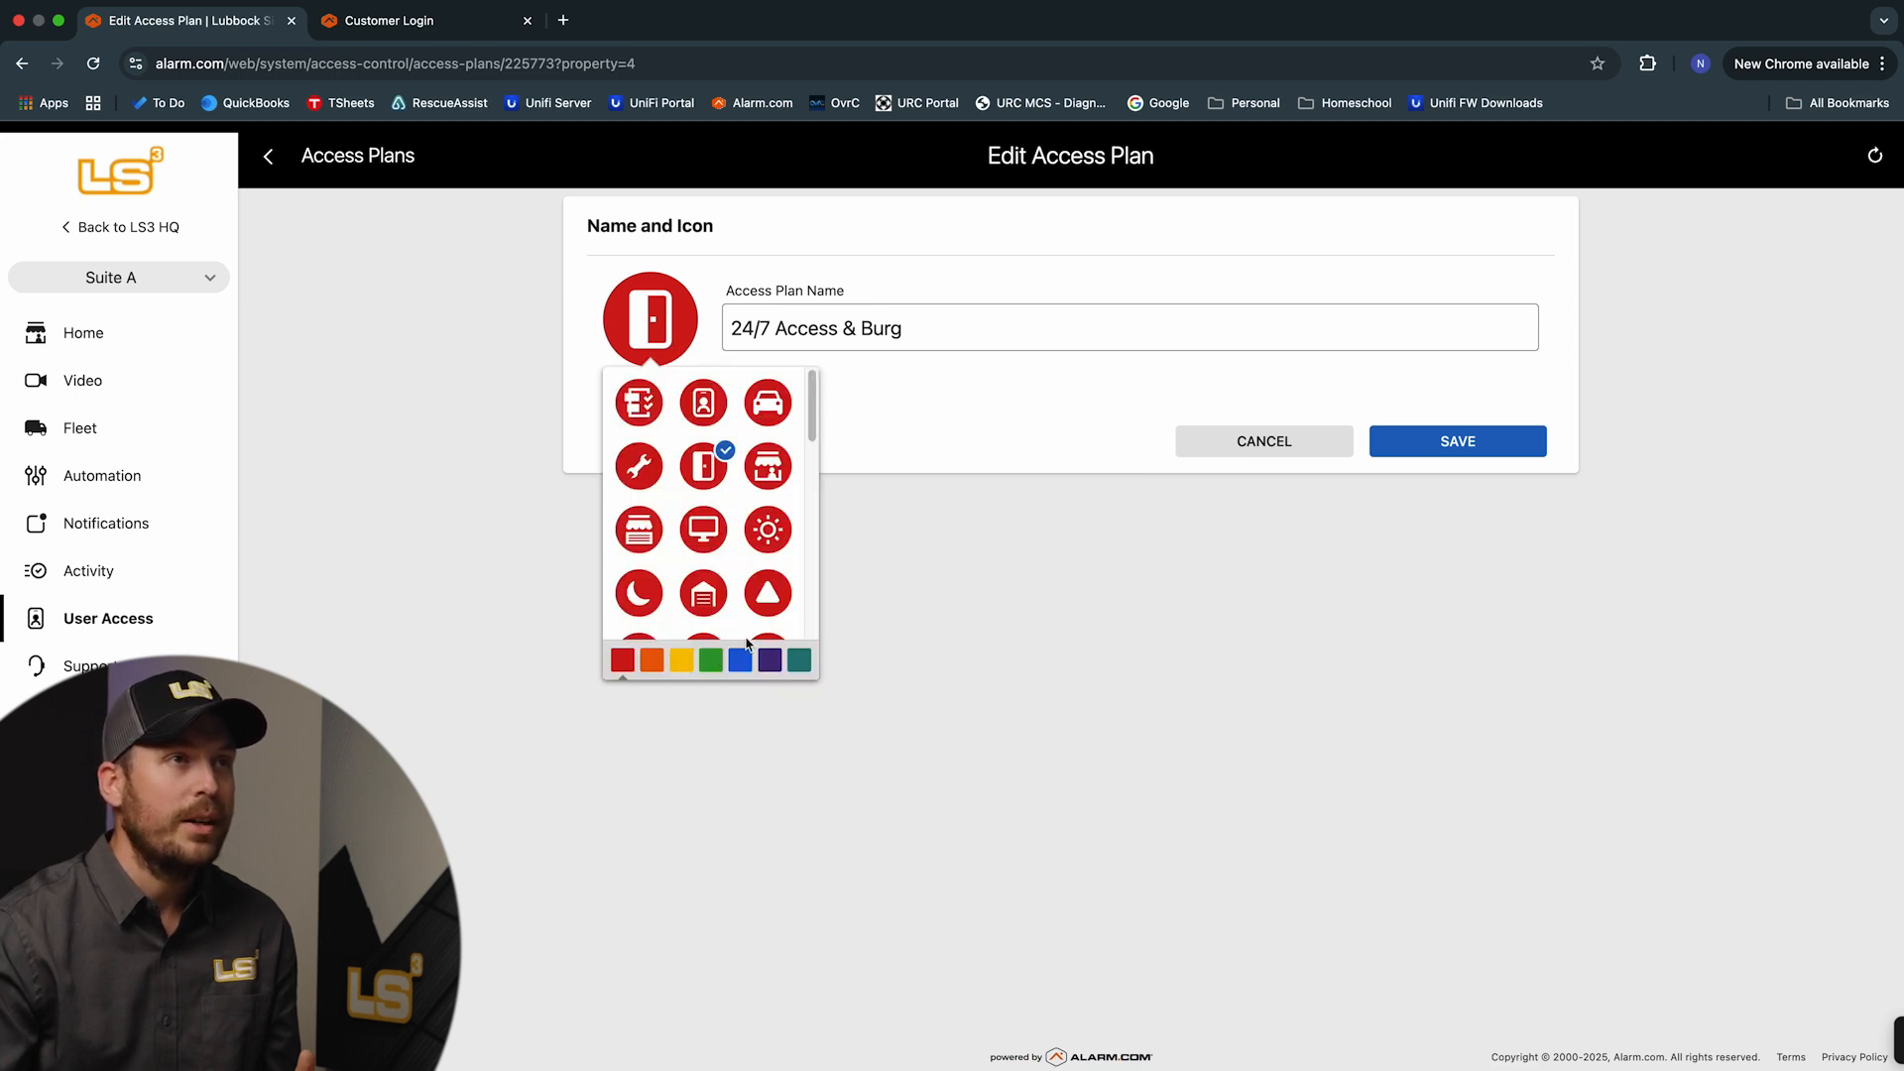
left_click(1021, 541)
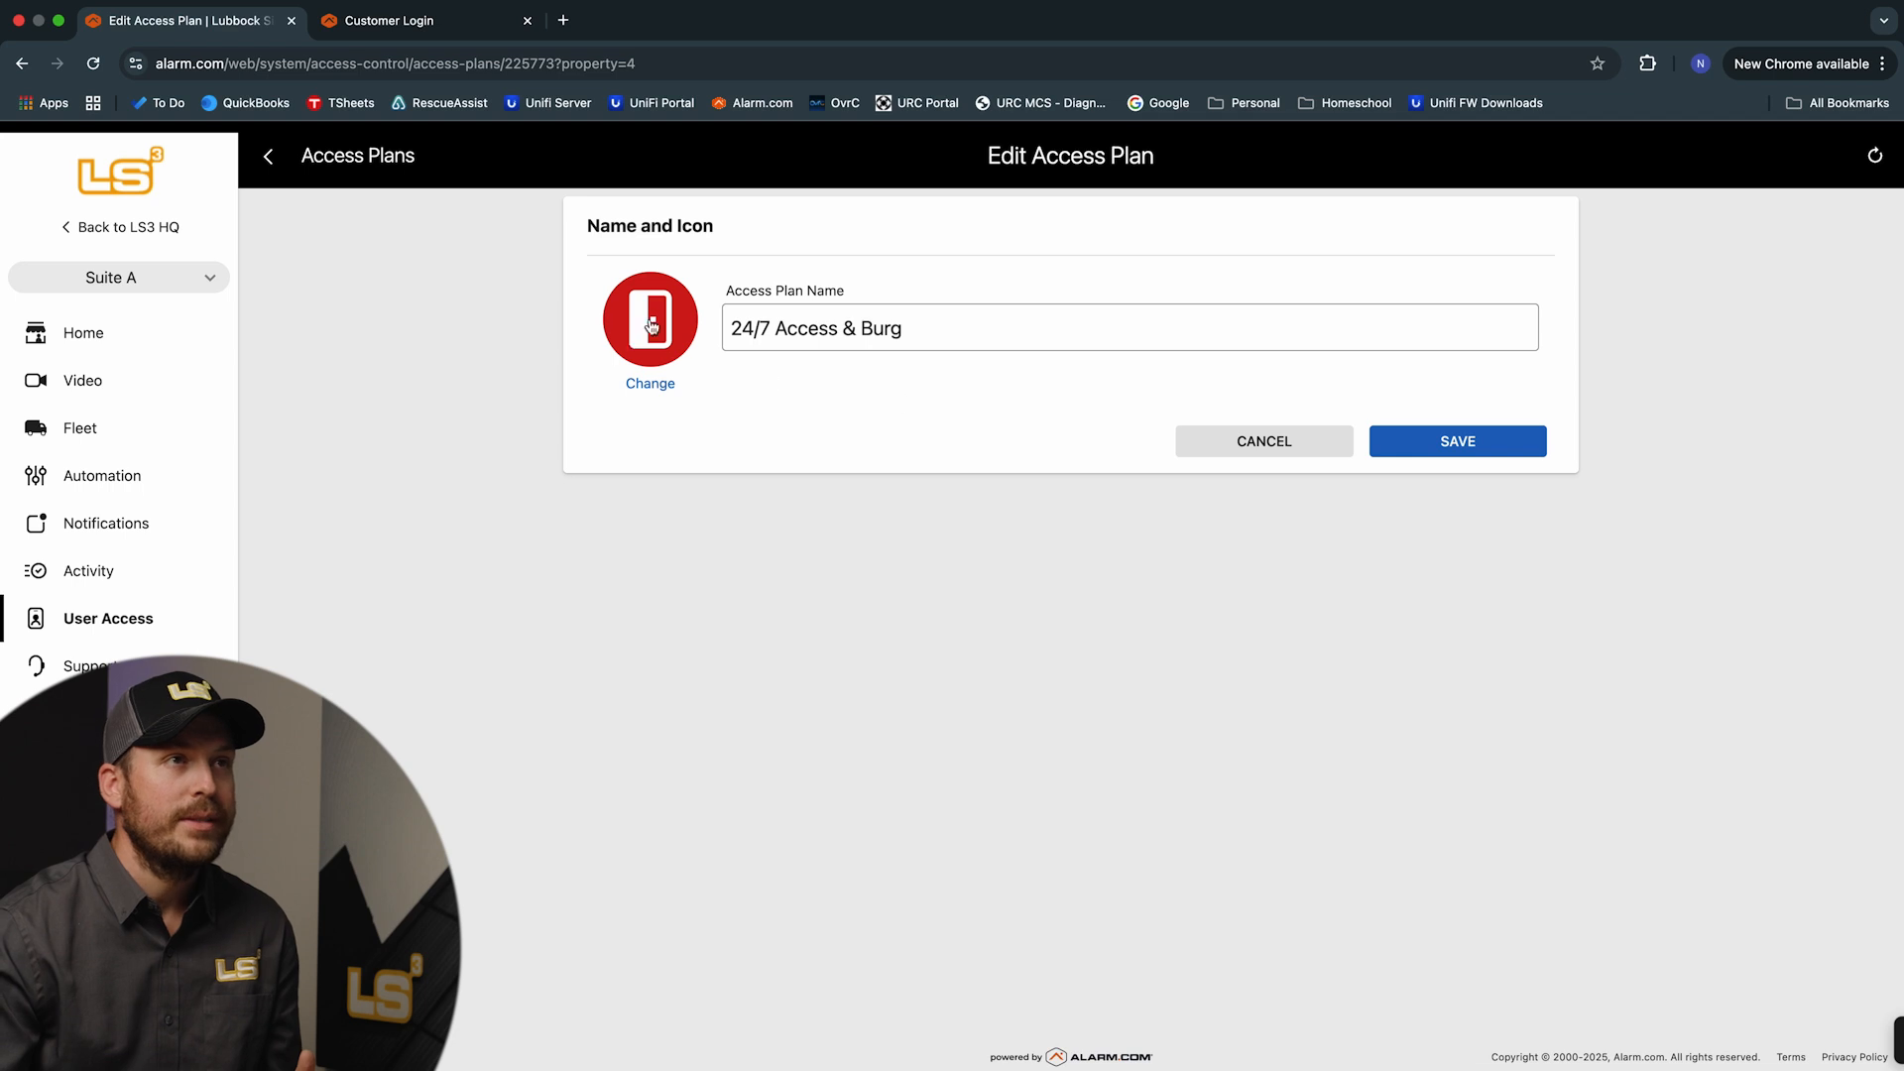
left_click(1299, 446)
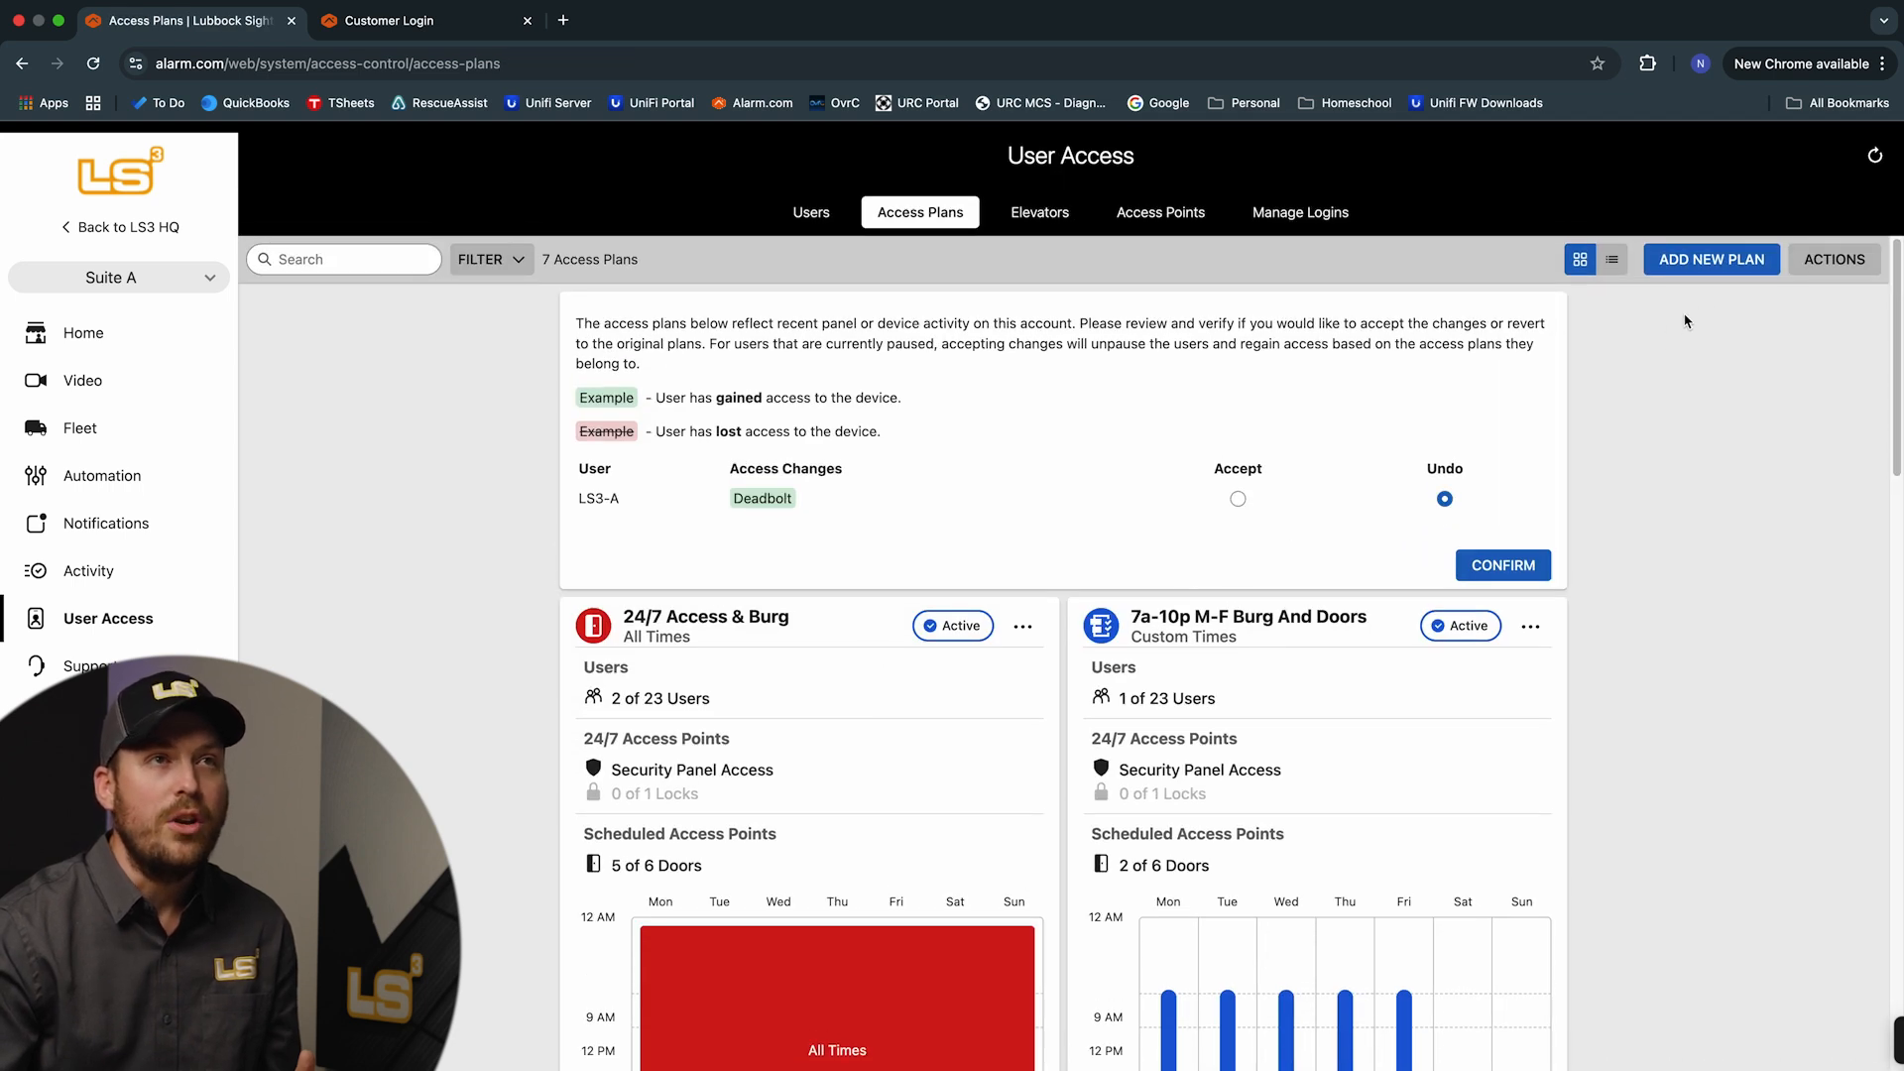
Start a new access plan called Test Access with an orange door icon and proceed to the next stage
left_click(1712, 262)
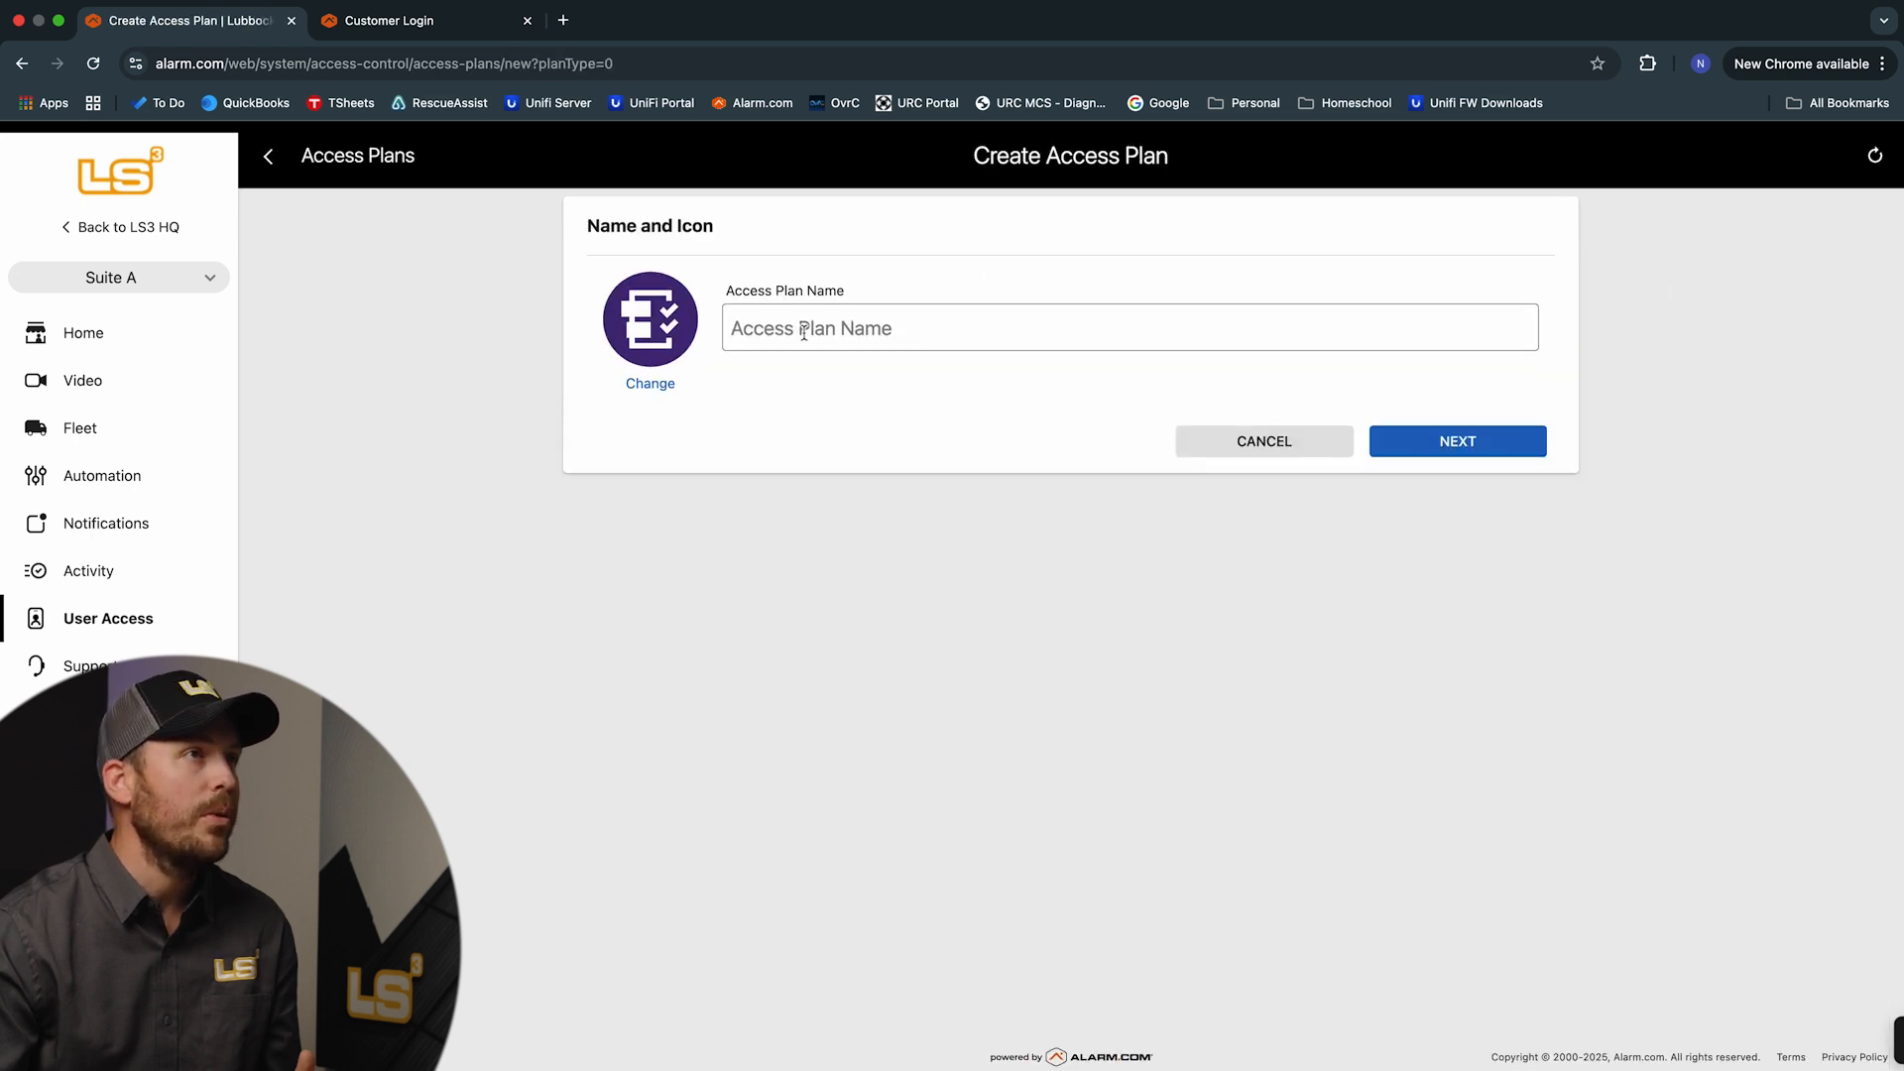
left_click(691, 333)
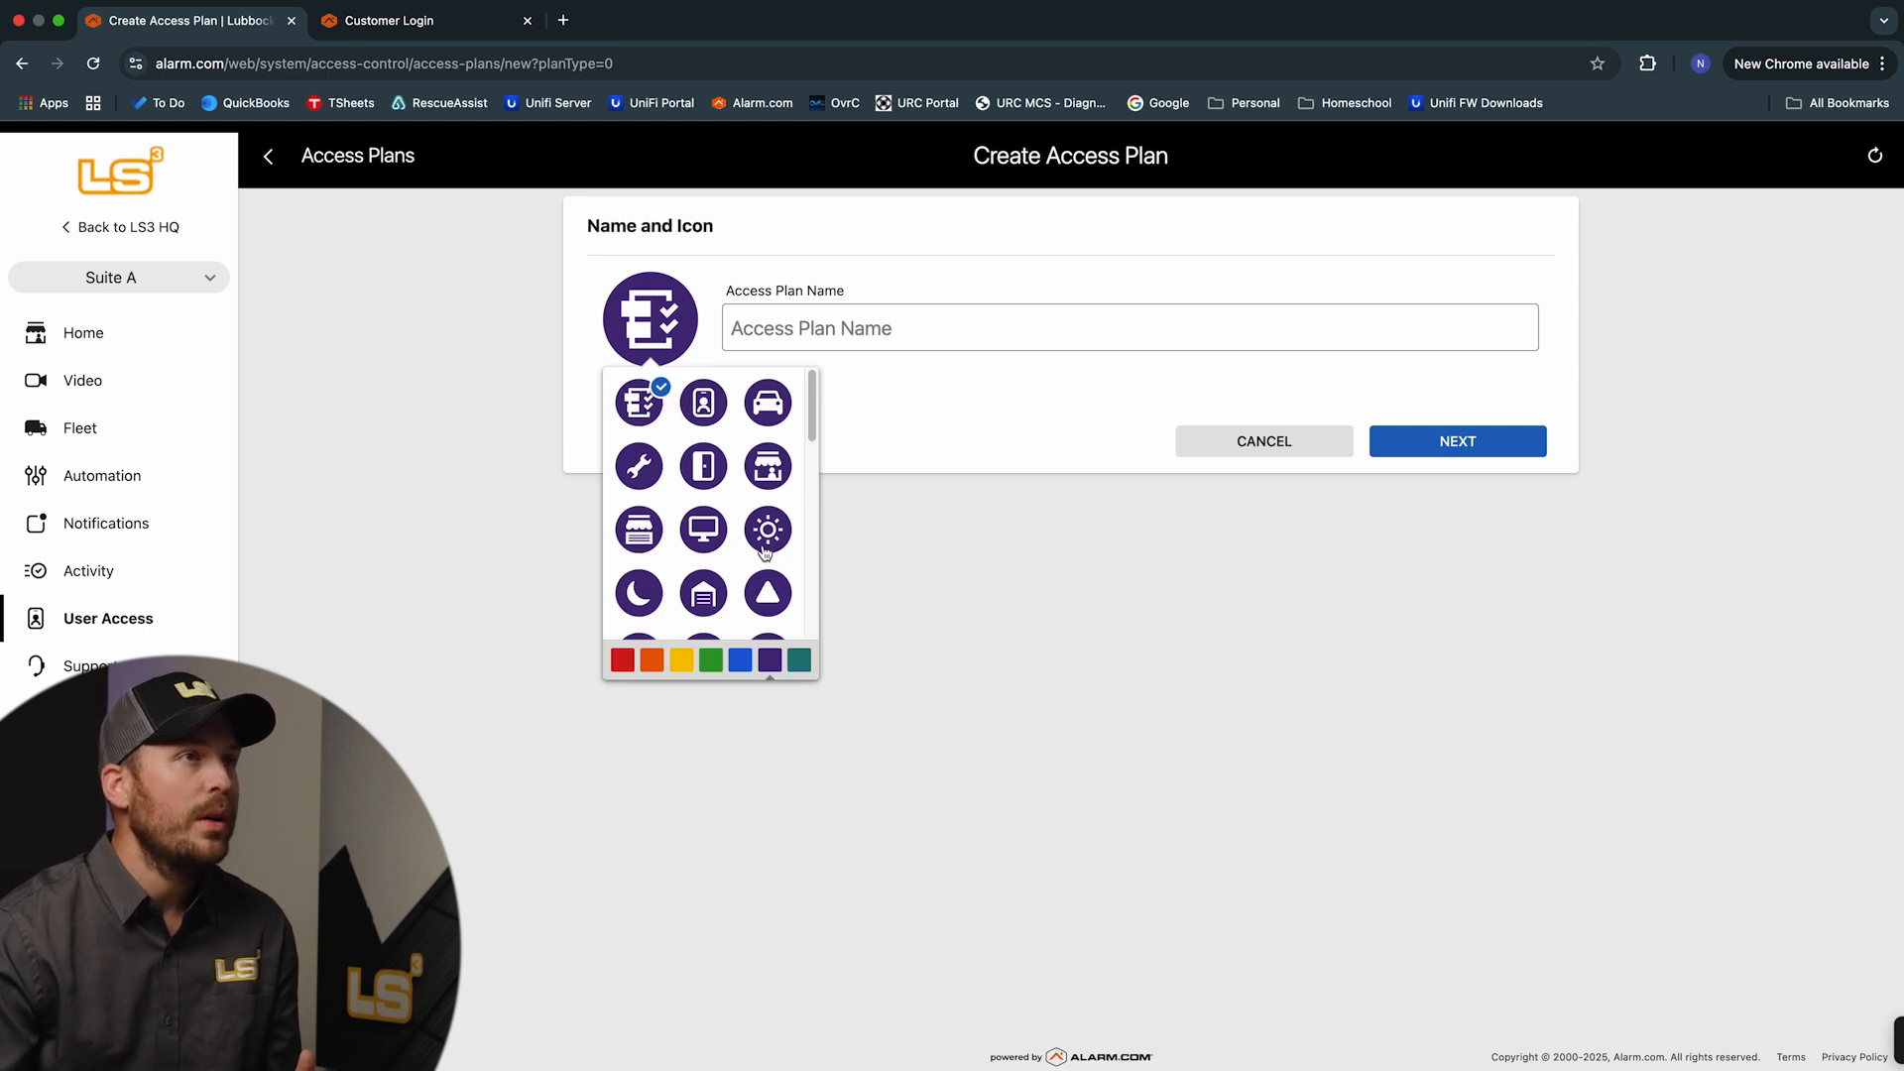
left_click(706, 484)
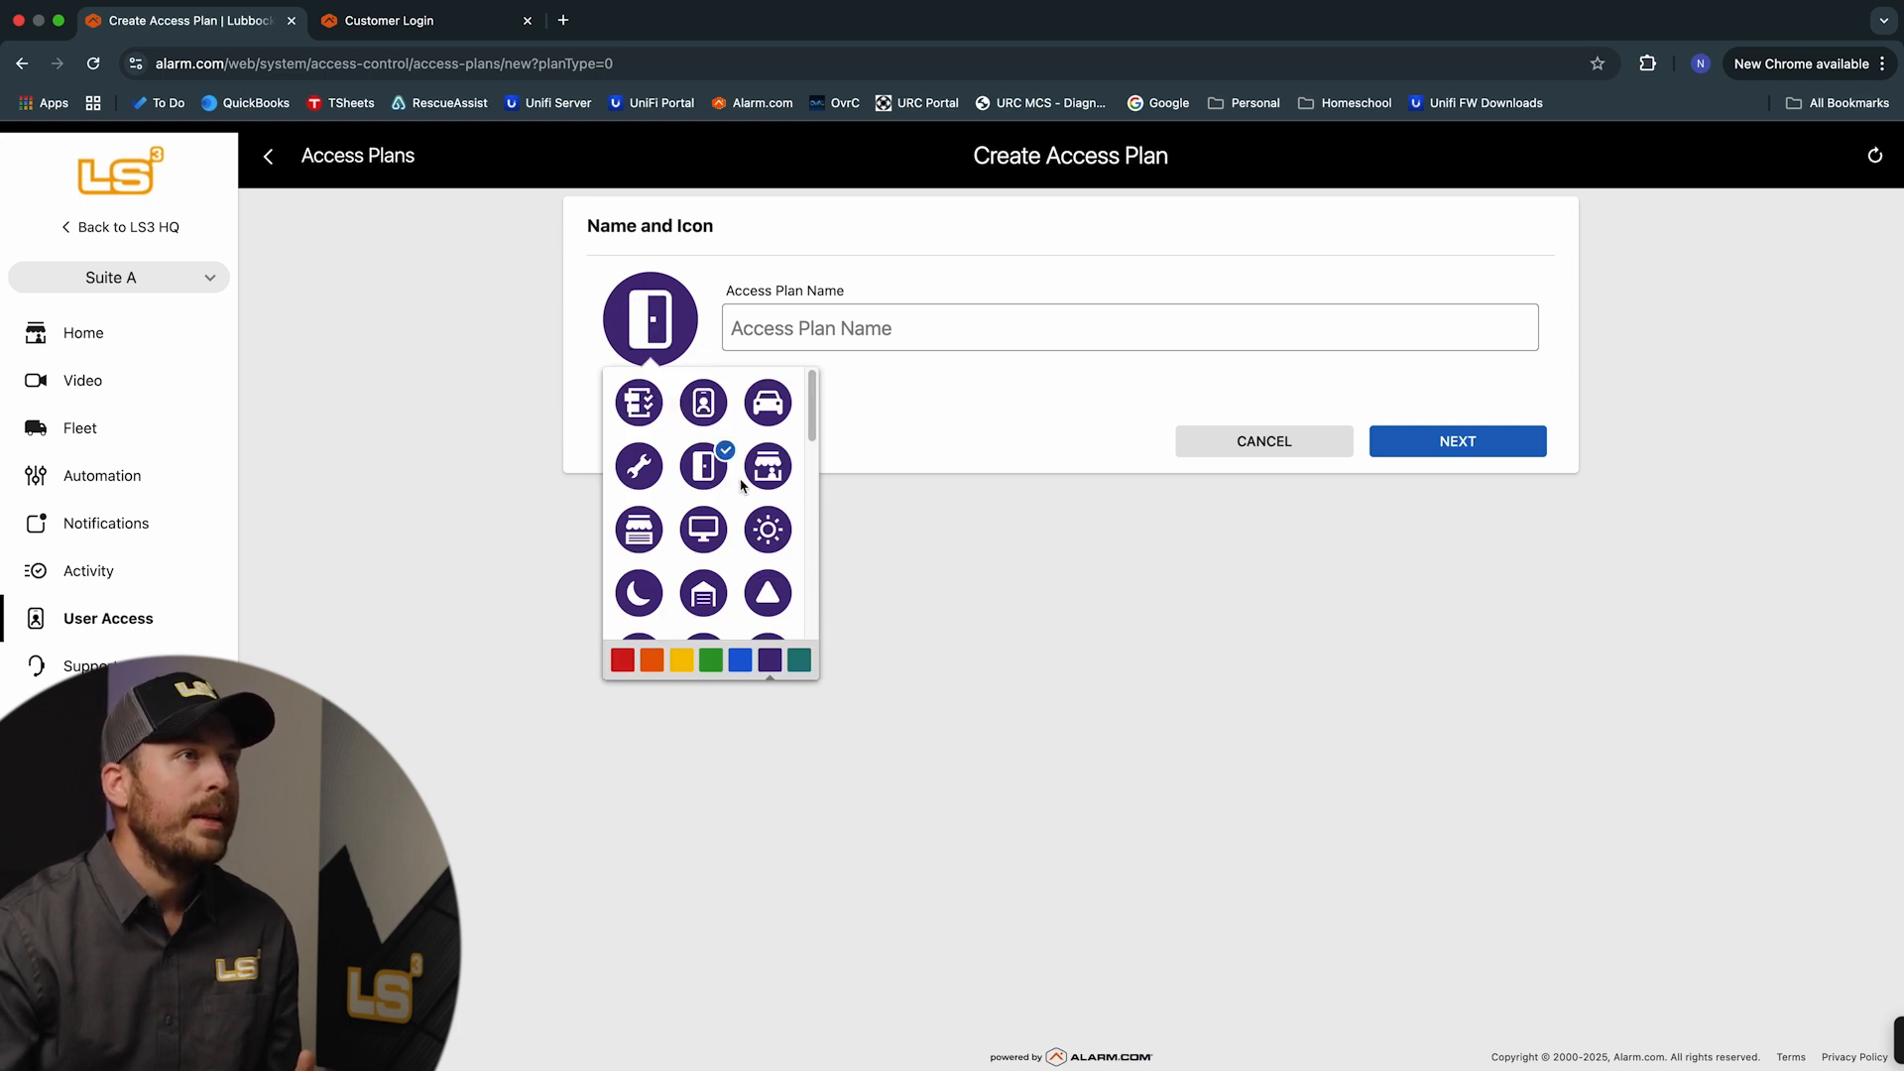
left_click(907, 437)
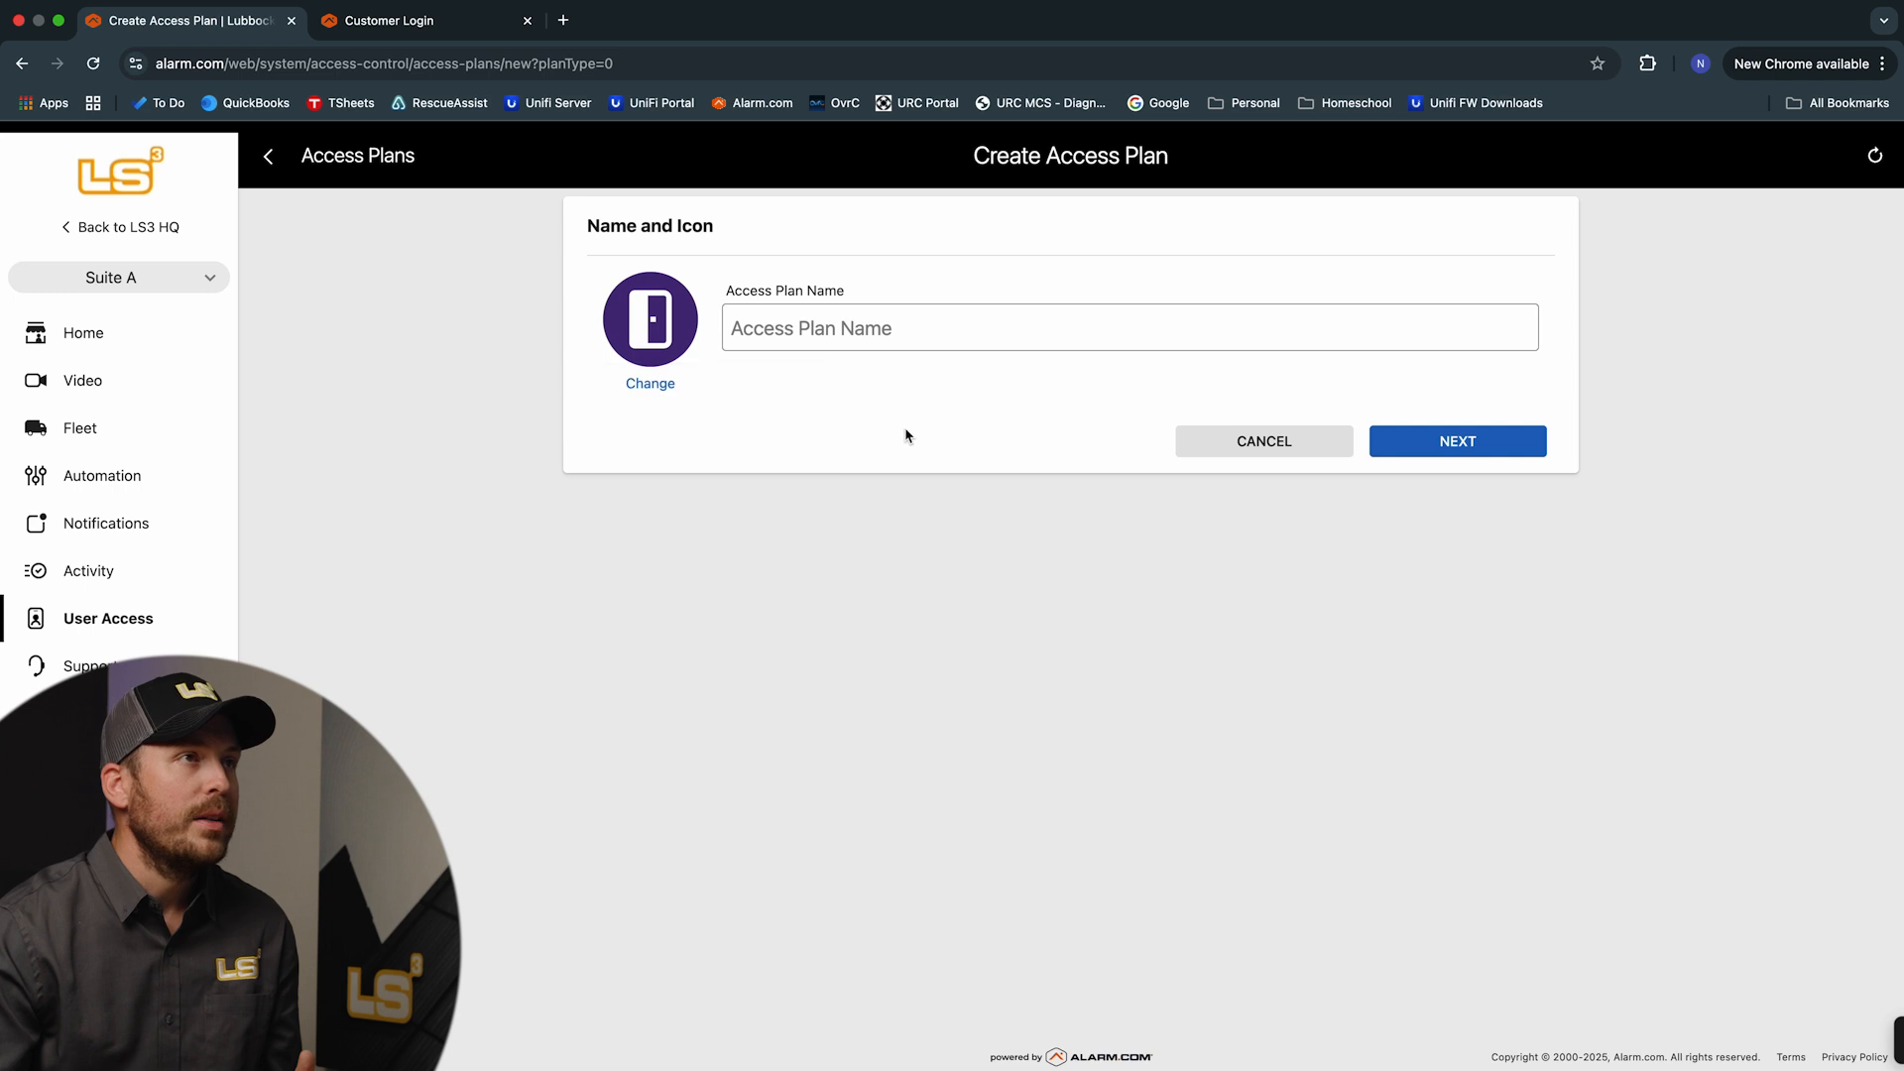
left_click(648, 359)
left_click(652, 662)
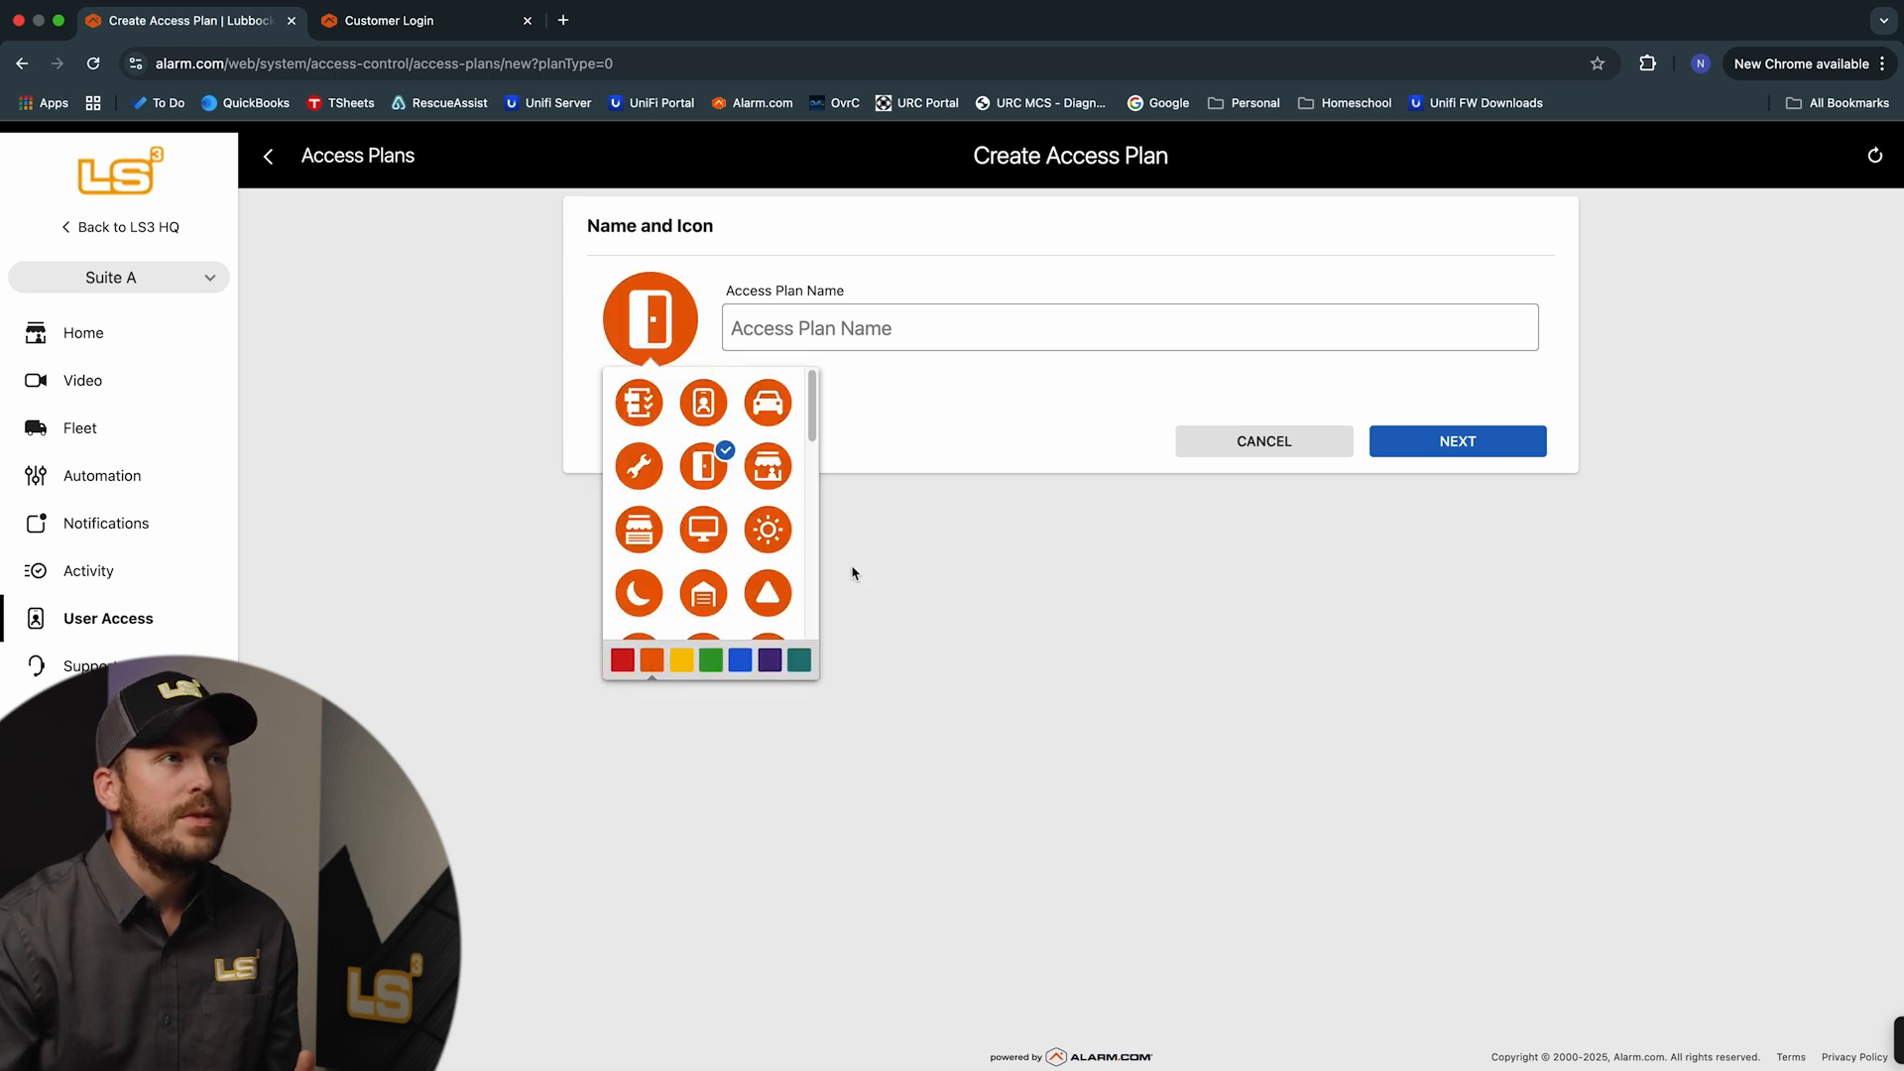
left_click(945, 405)
left_click(930, 327)
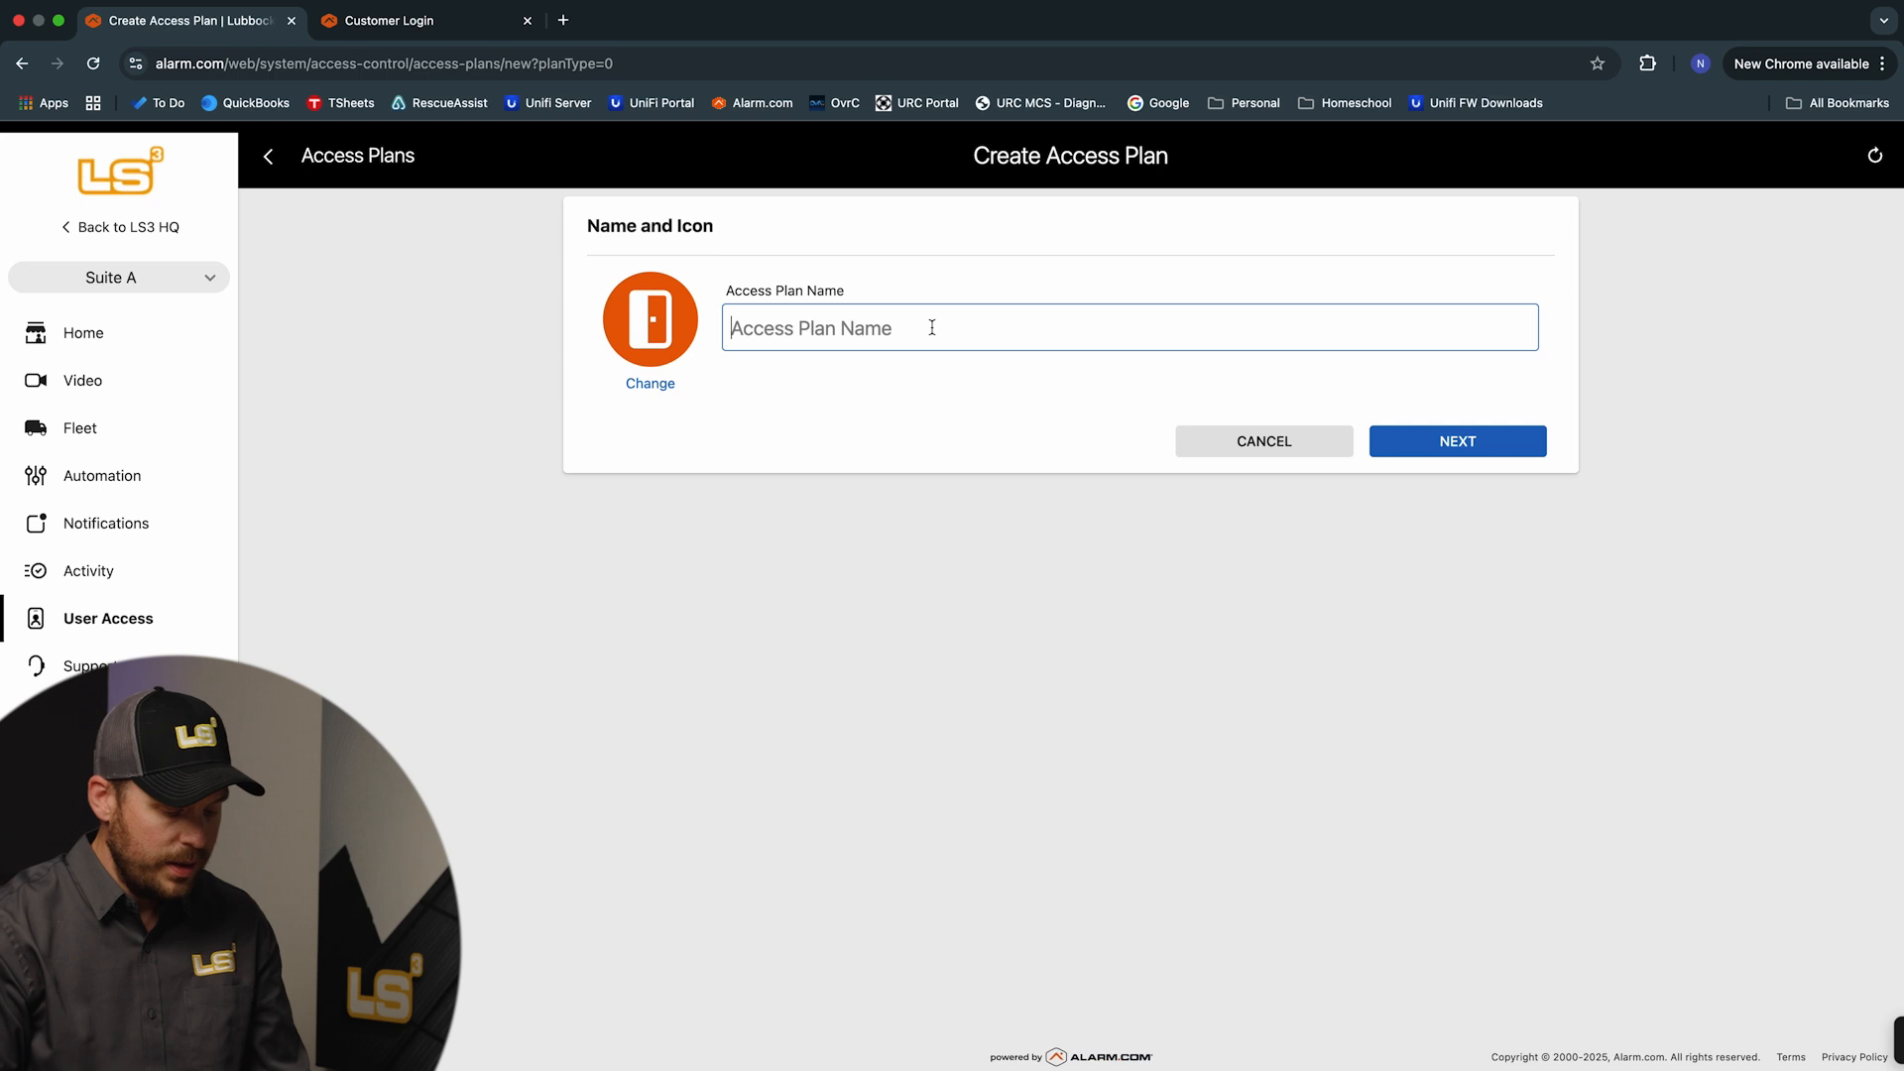
type("Test Access")
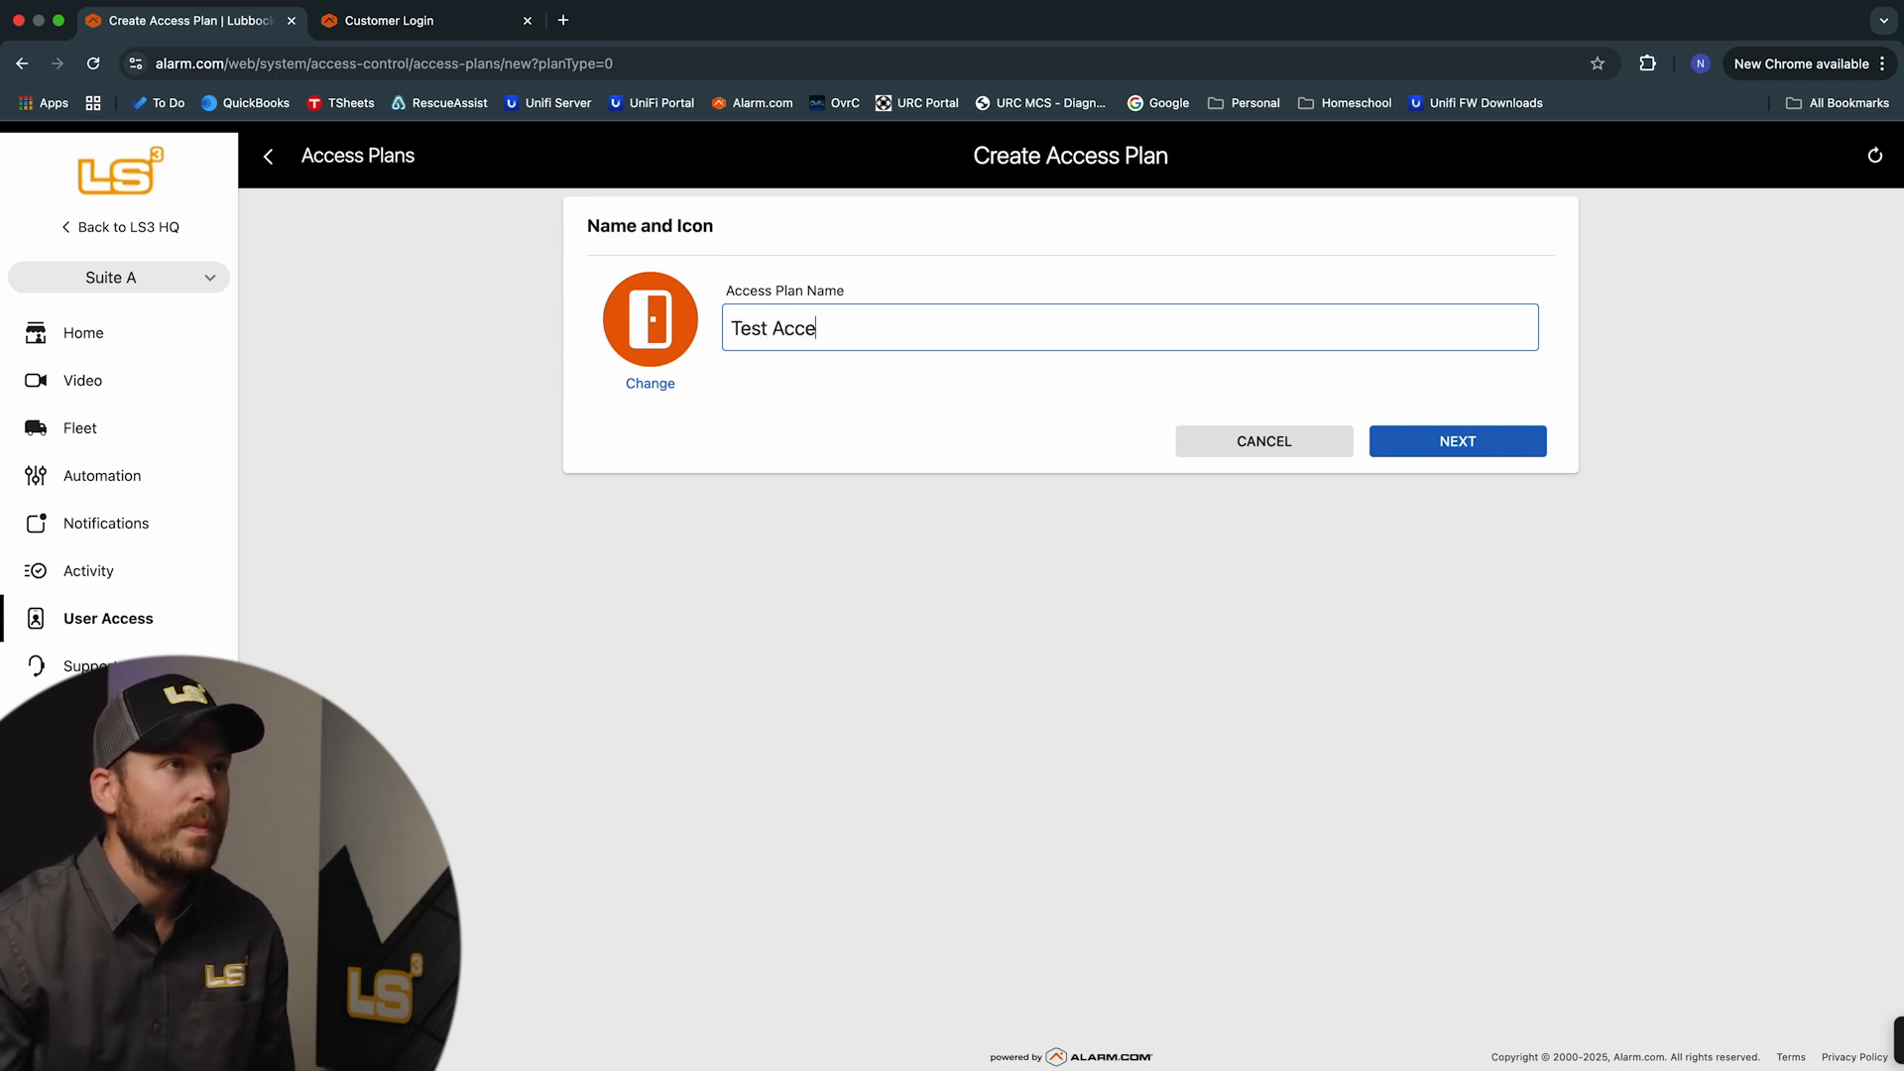
left_click(1439, 438)
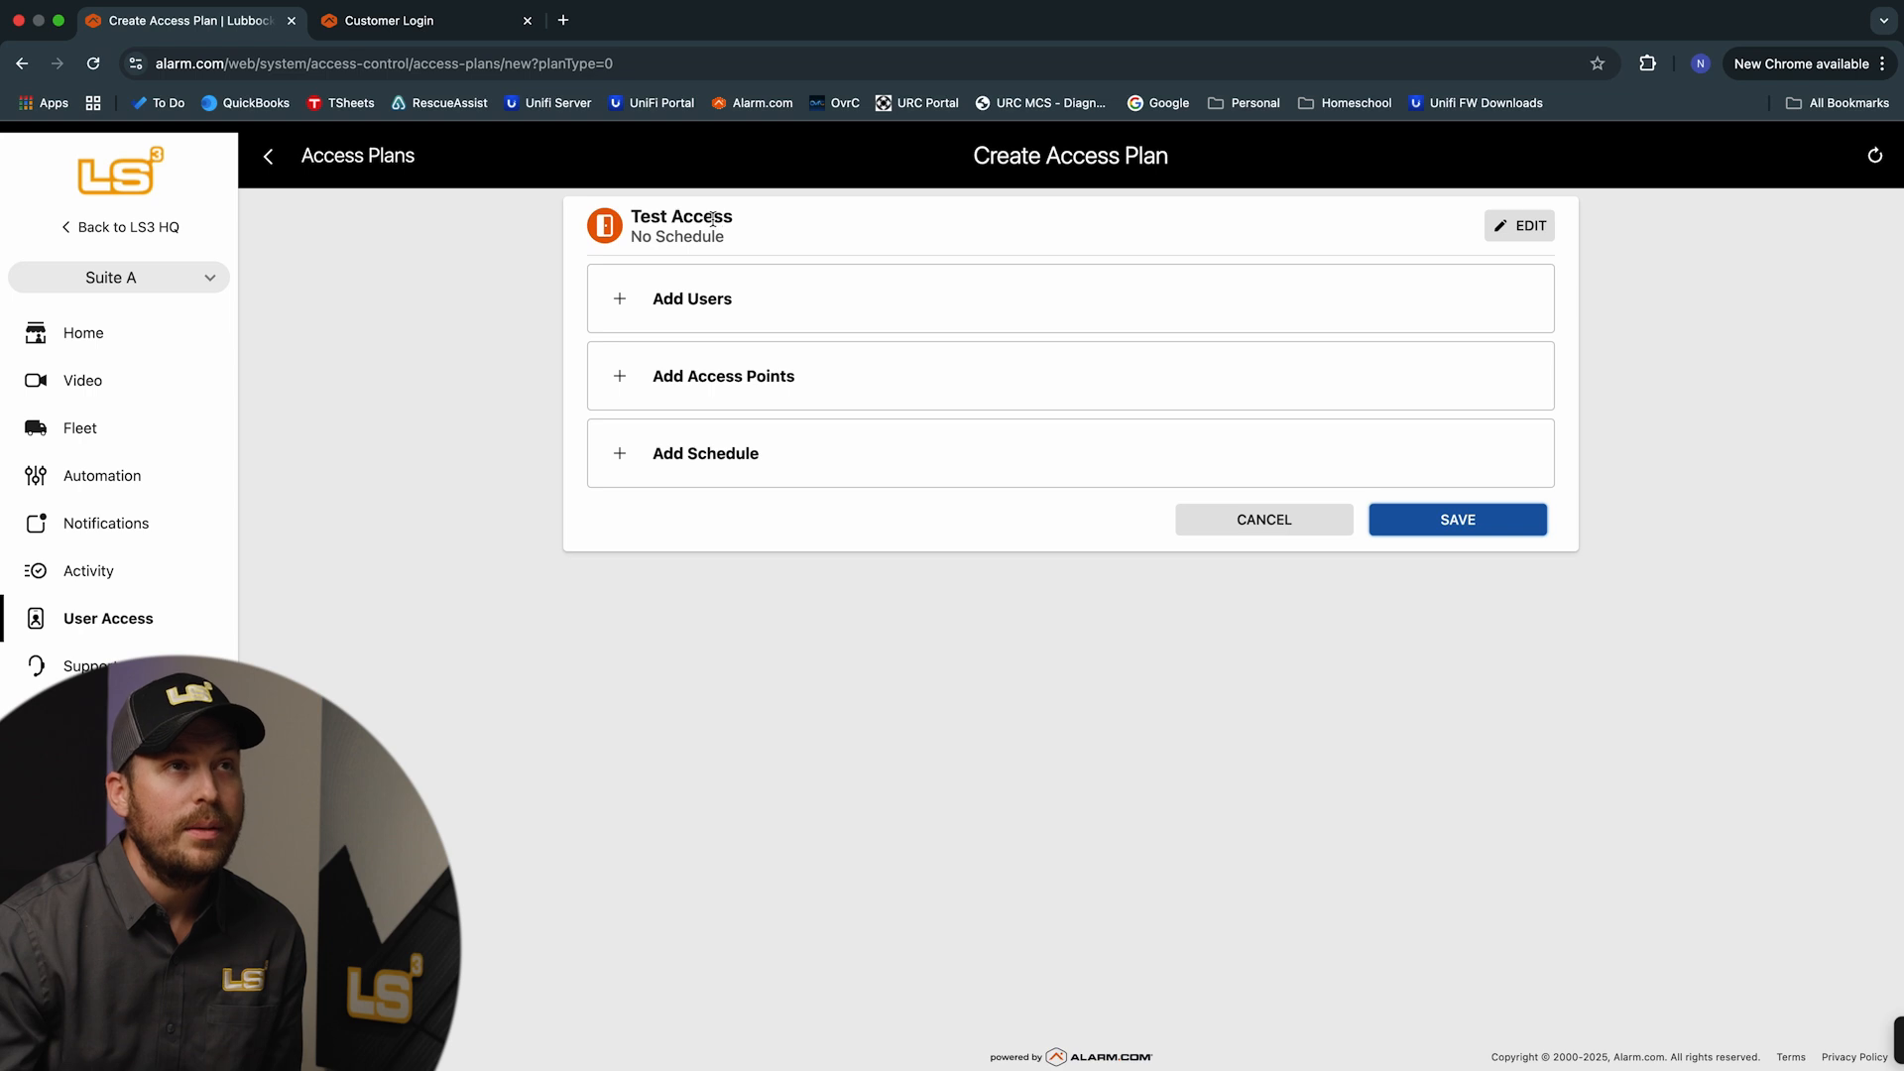
Add both Test Test users to the Test Access plan and save the user selection
left_click(1517, 225)
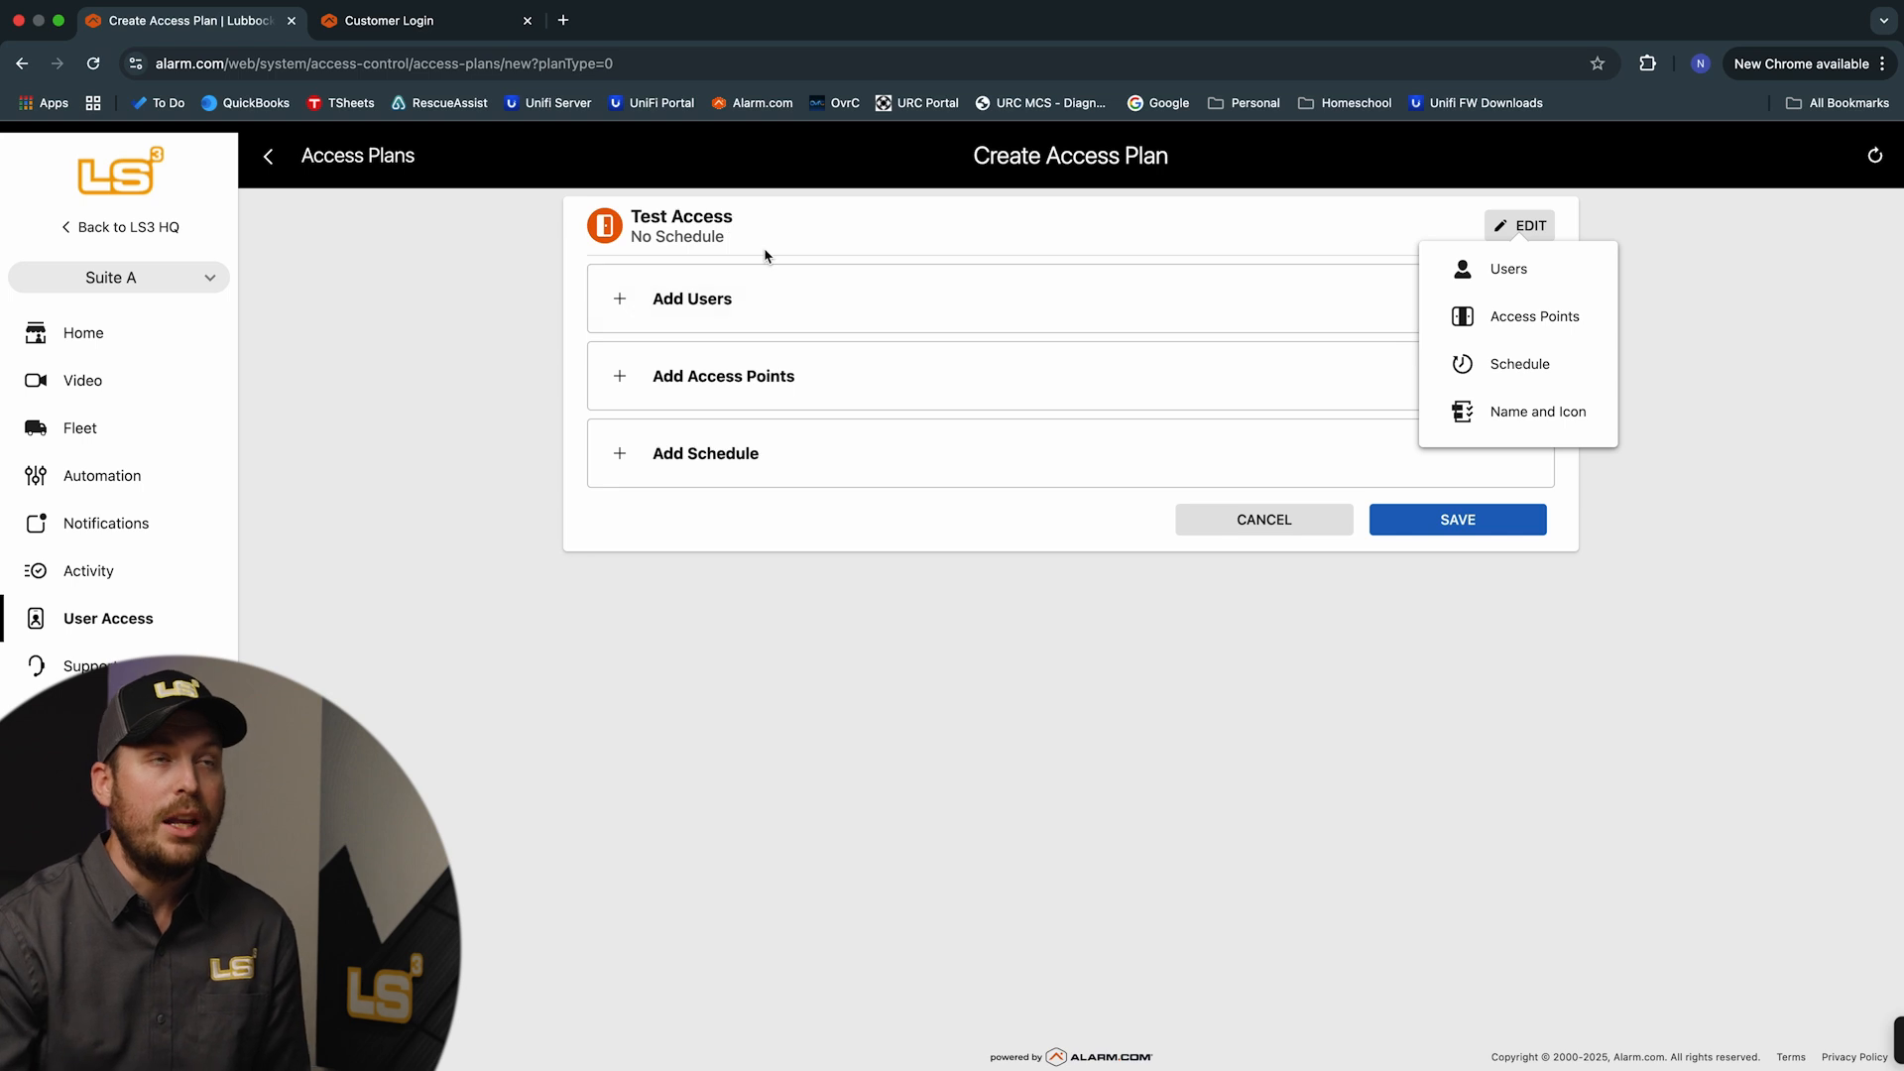
left_click(783, 308)
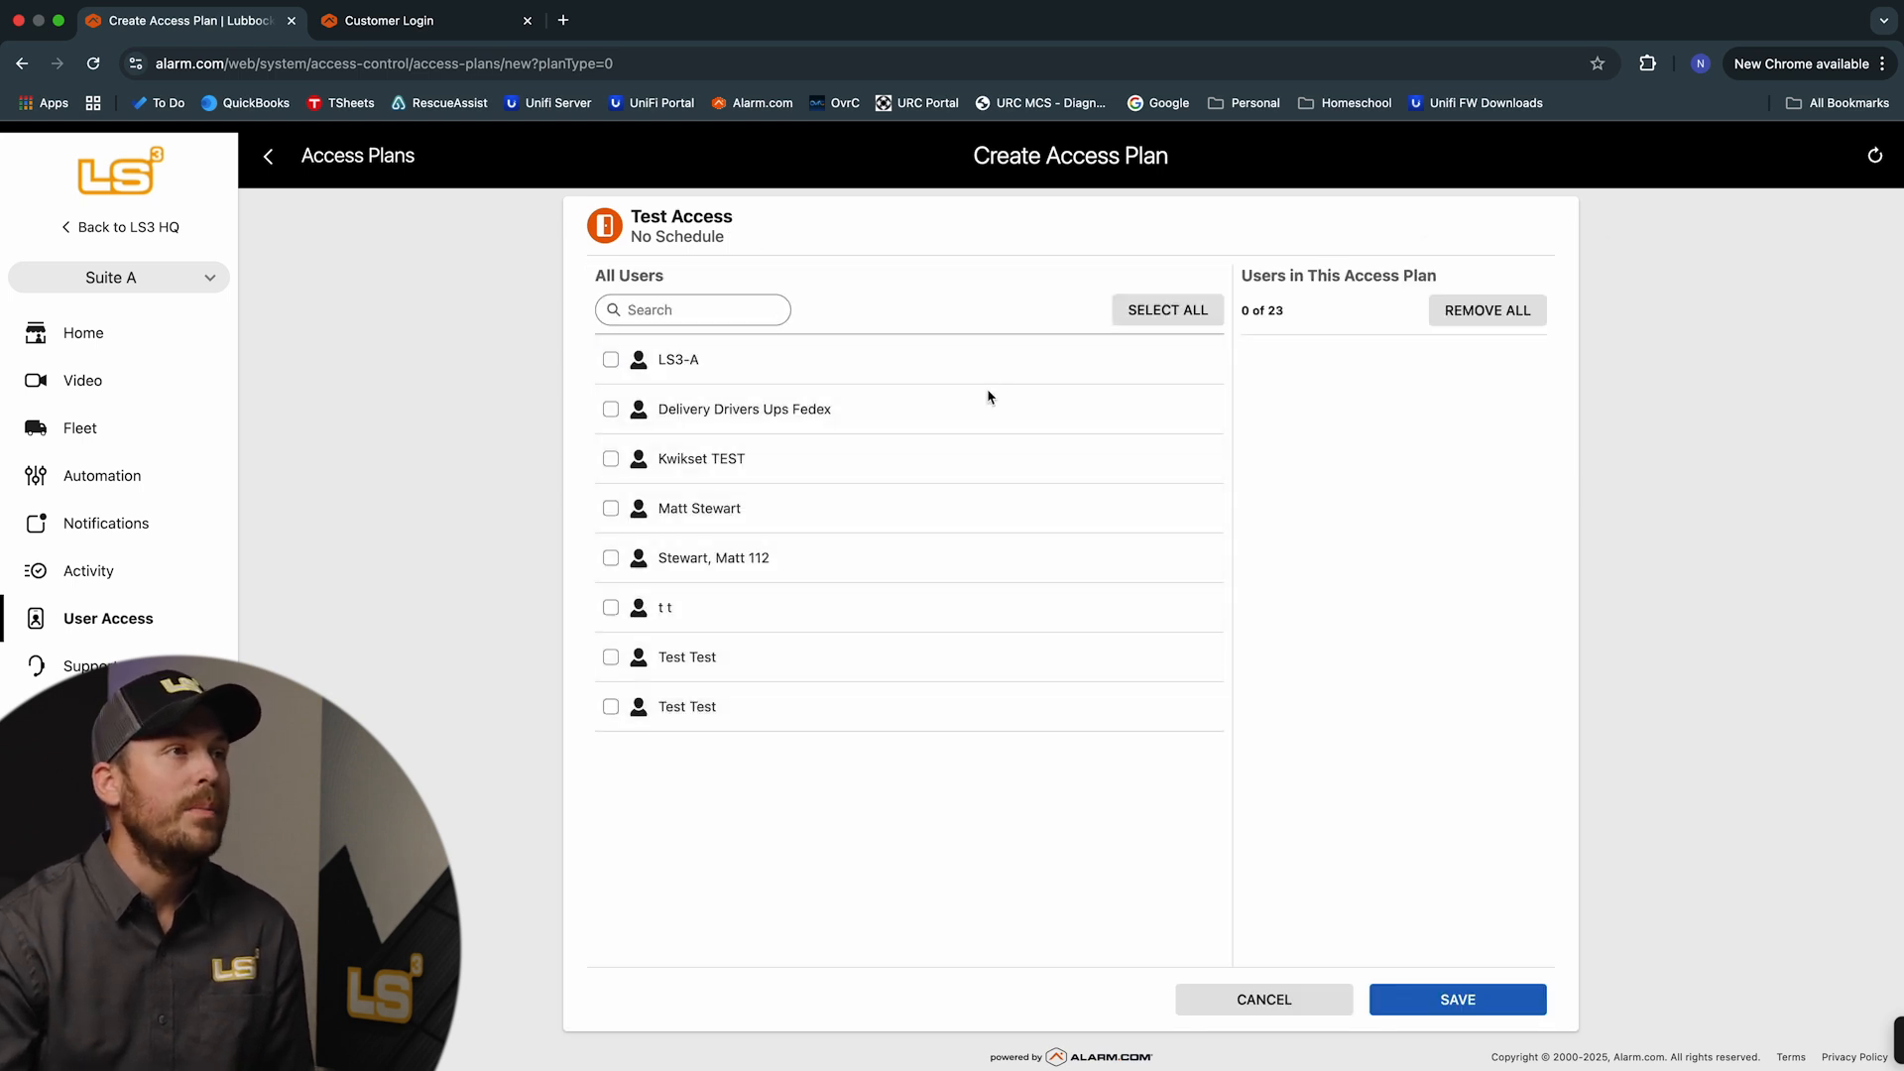
left_click(612, 708)
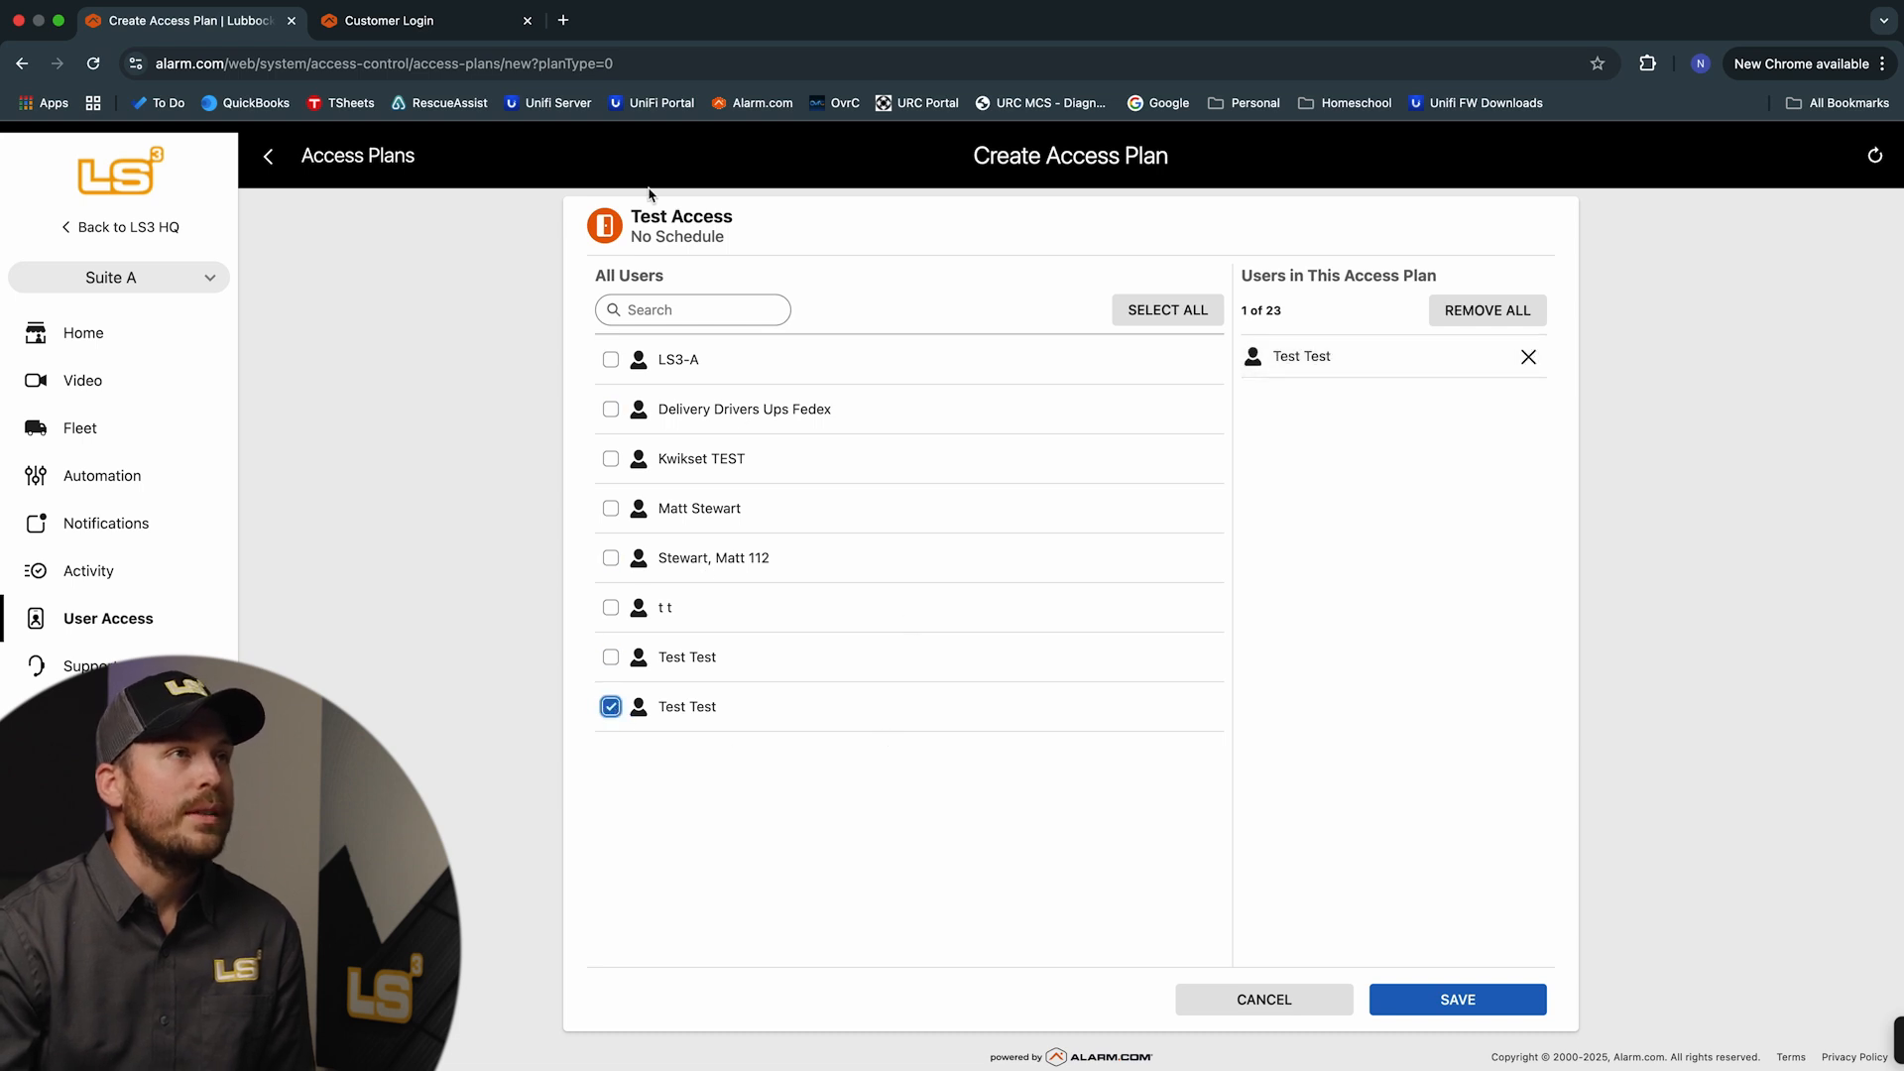
left_click(611, 657)
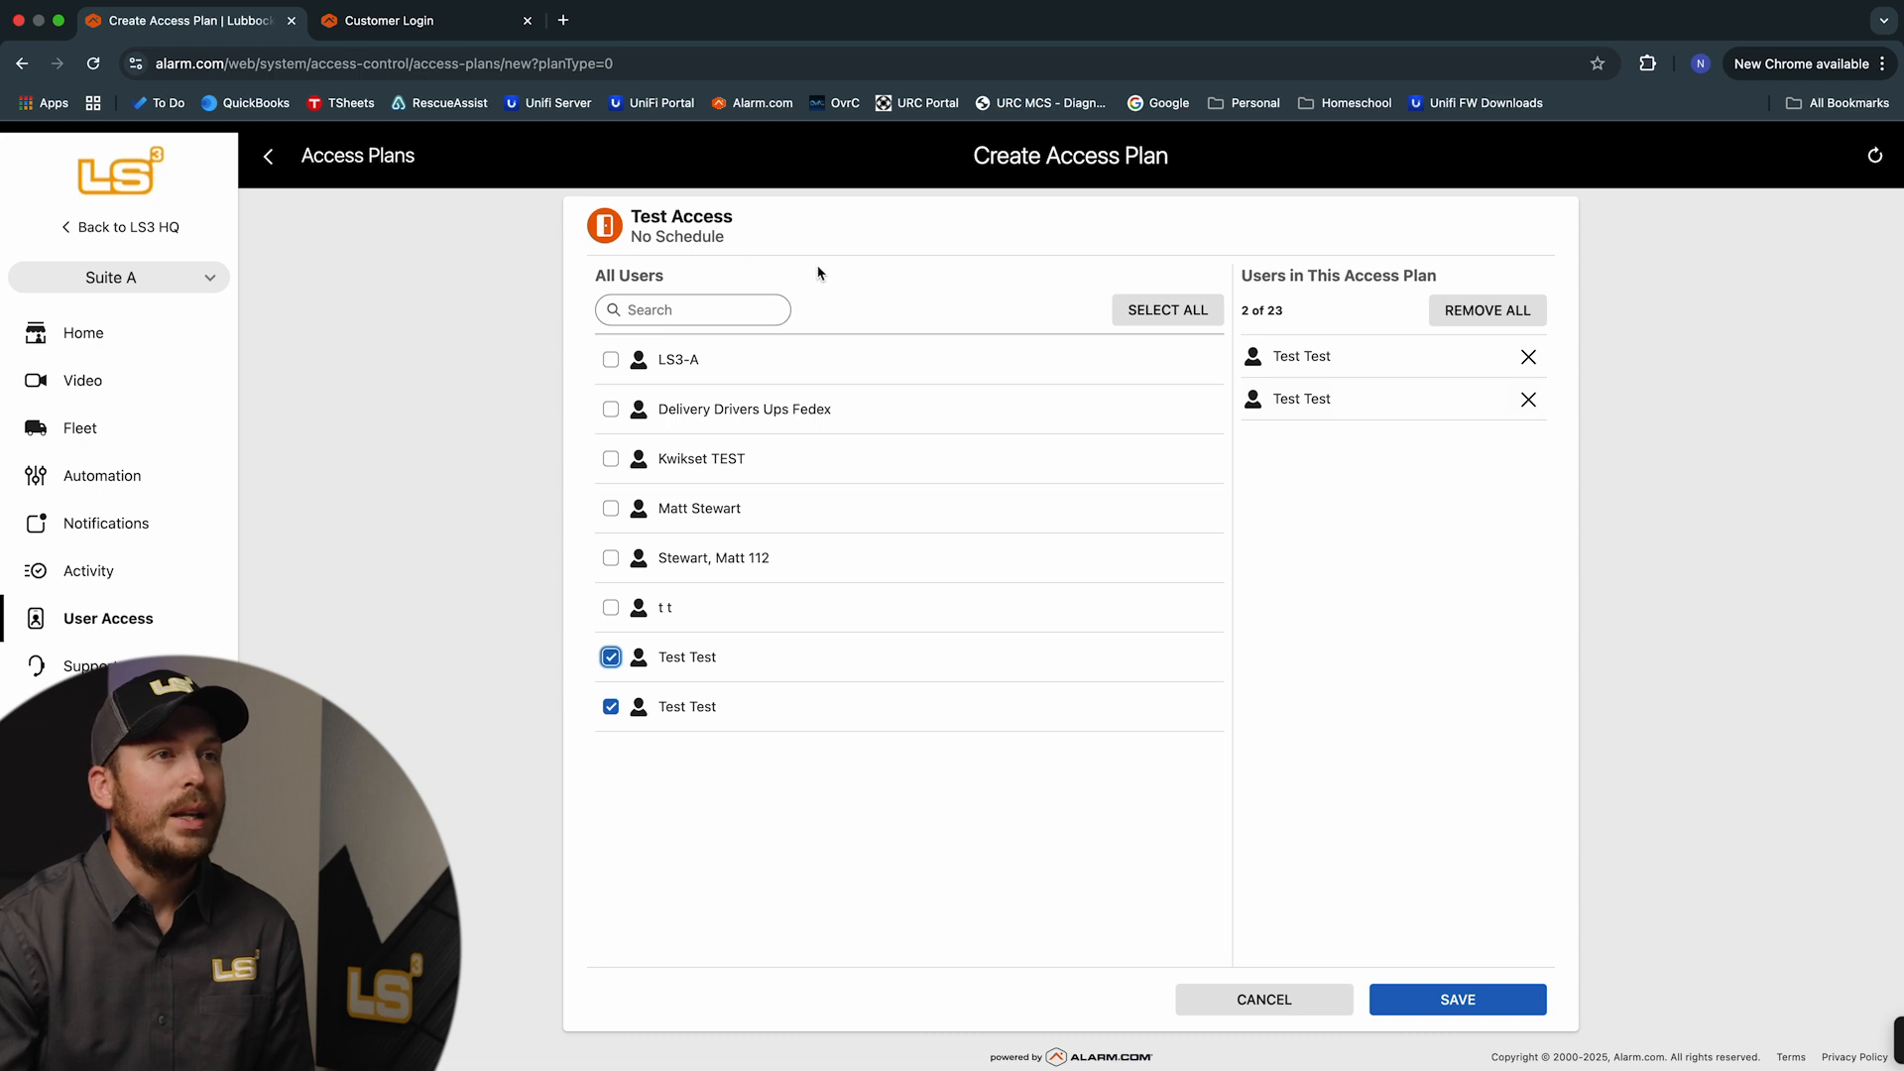
left_click(1441, 999)
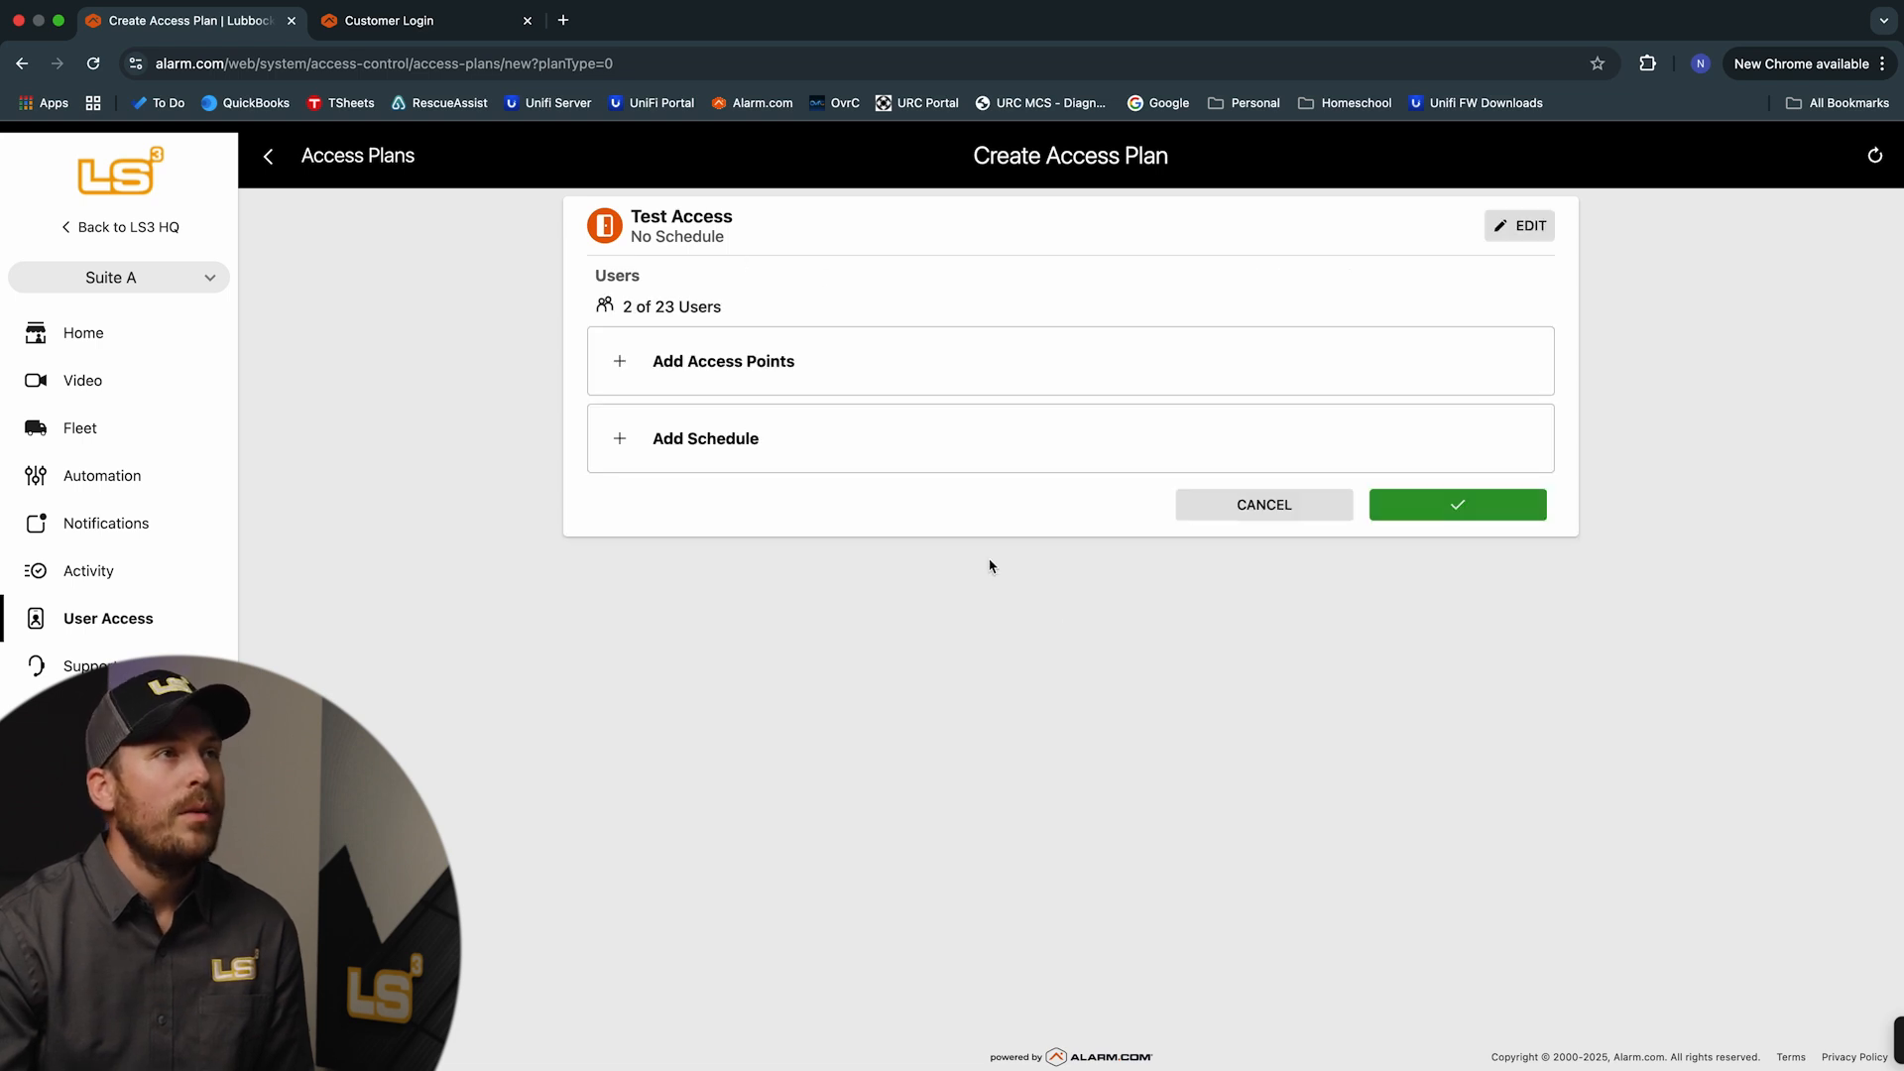
left_click(734, 375)
Select Test door and Suite A as the plan's access points and save them
left_click(611, 707)
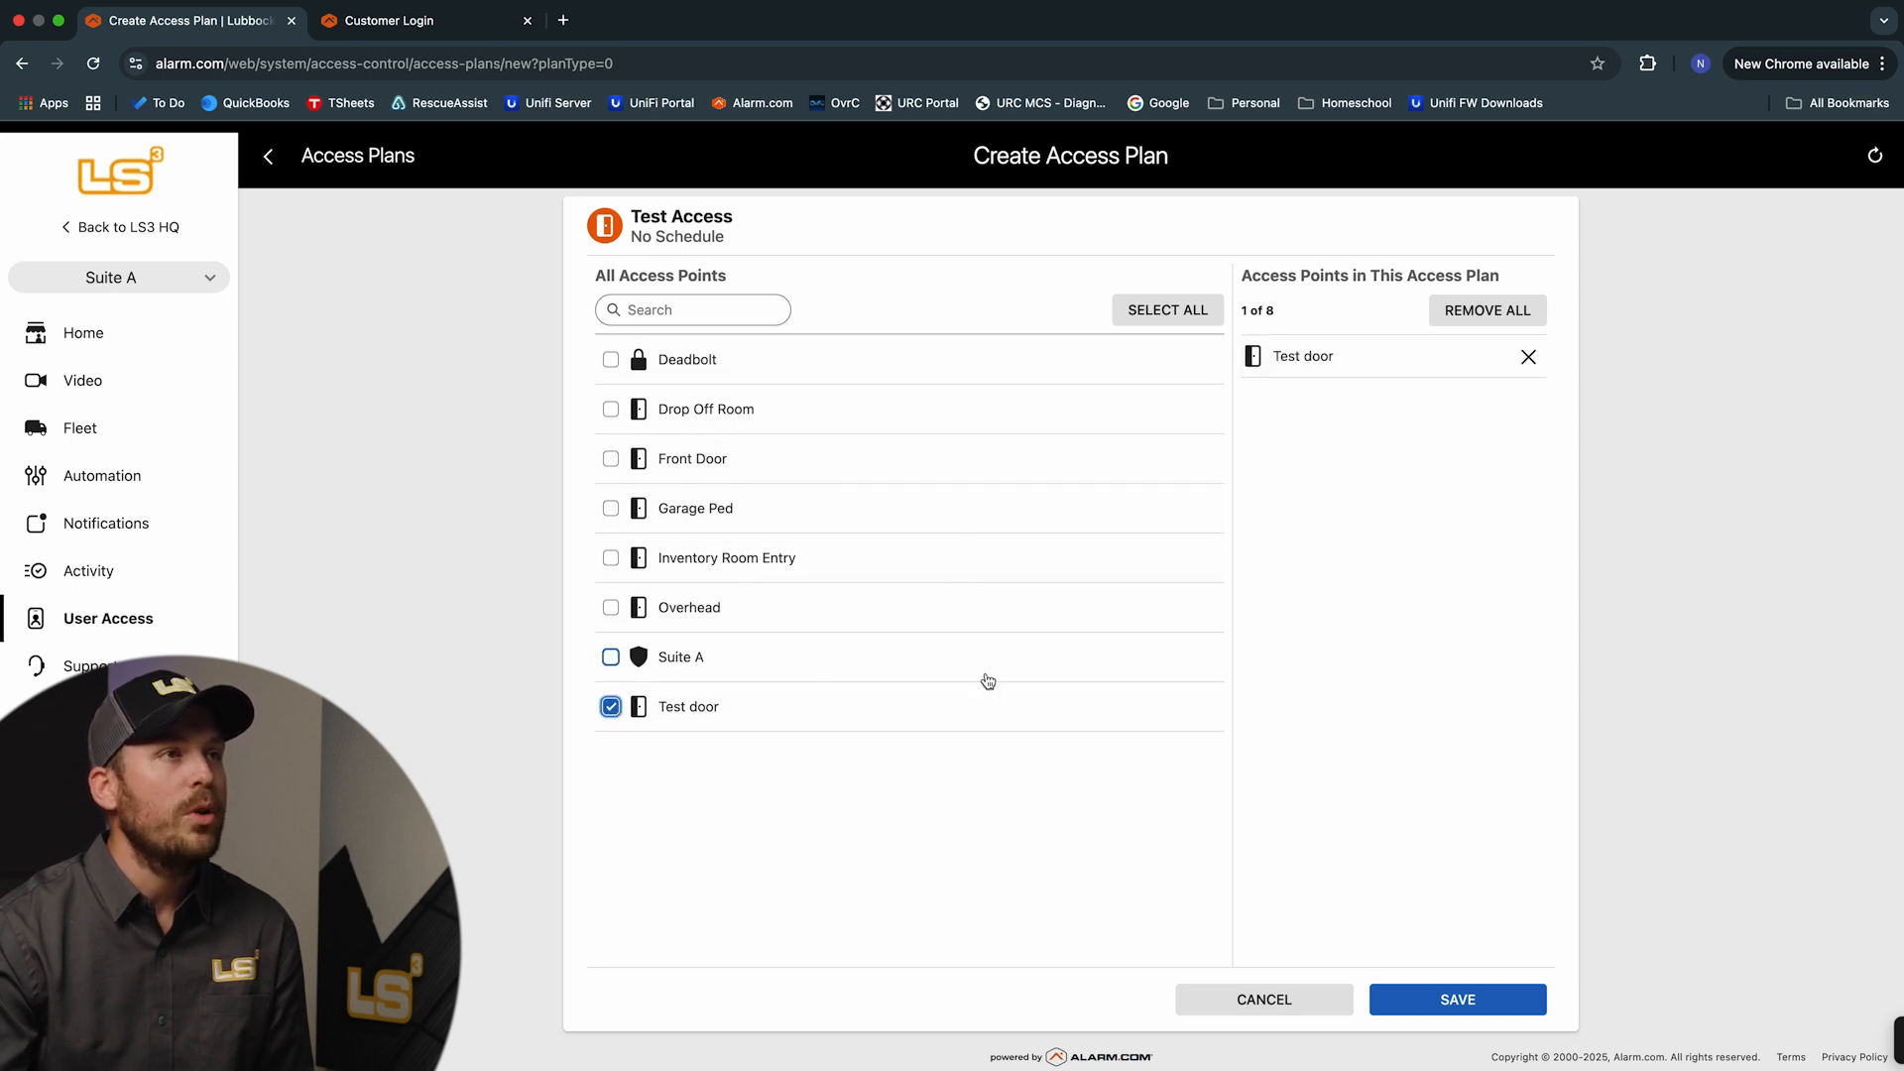
left_click(611, 657)
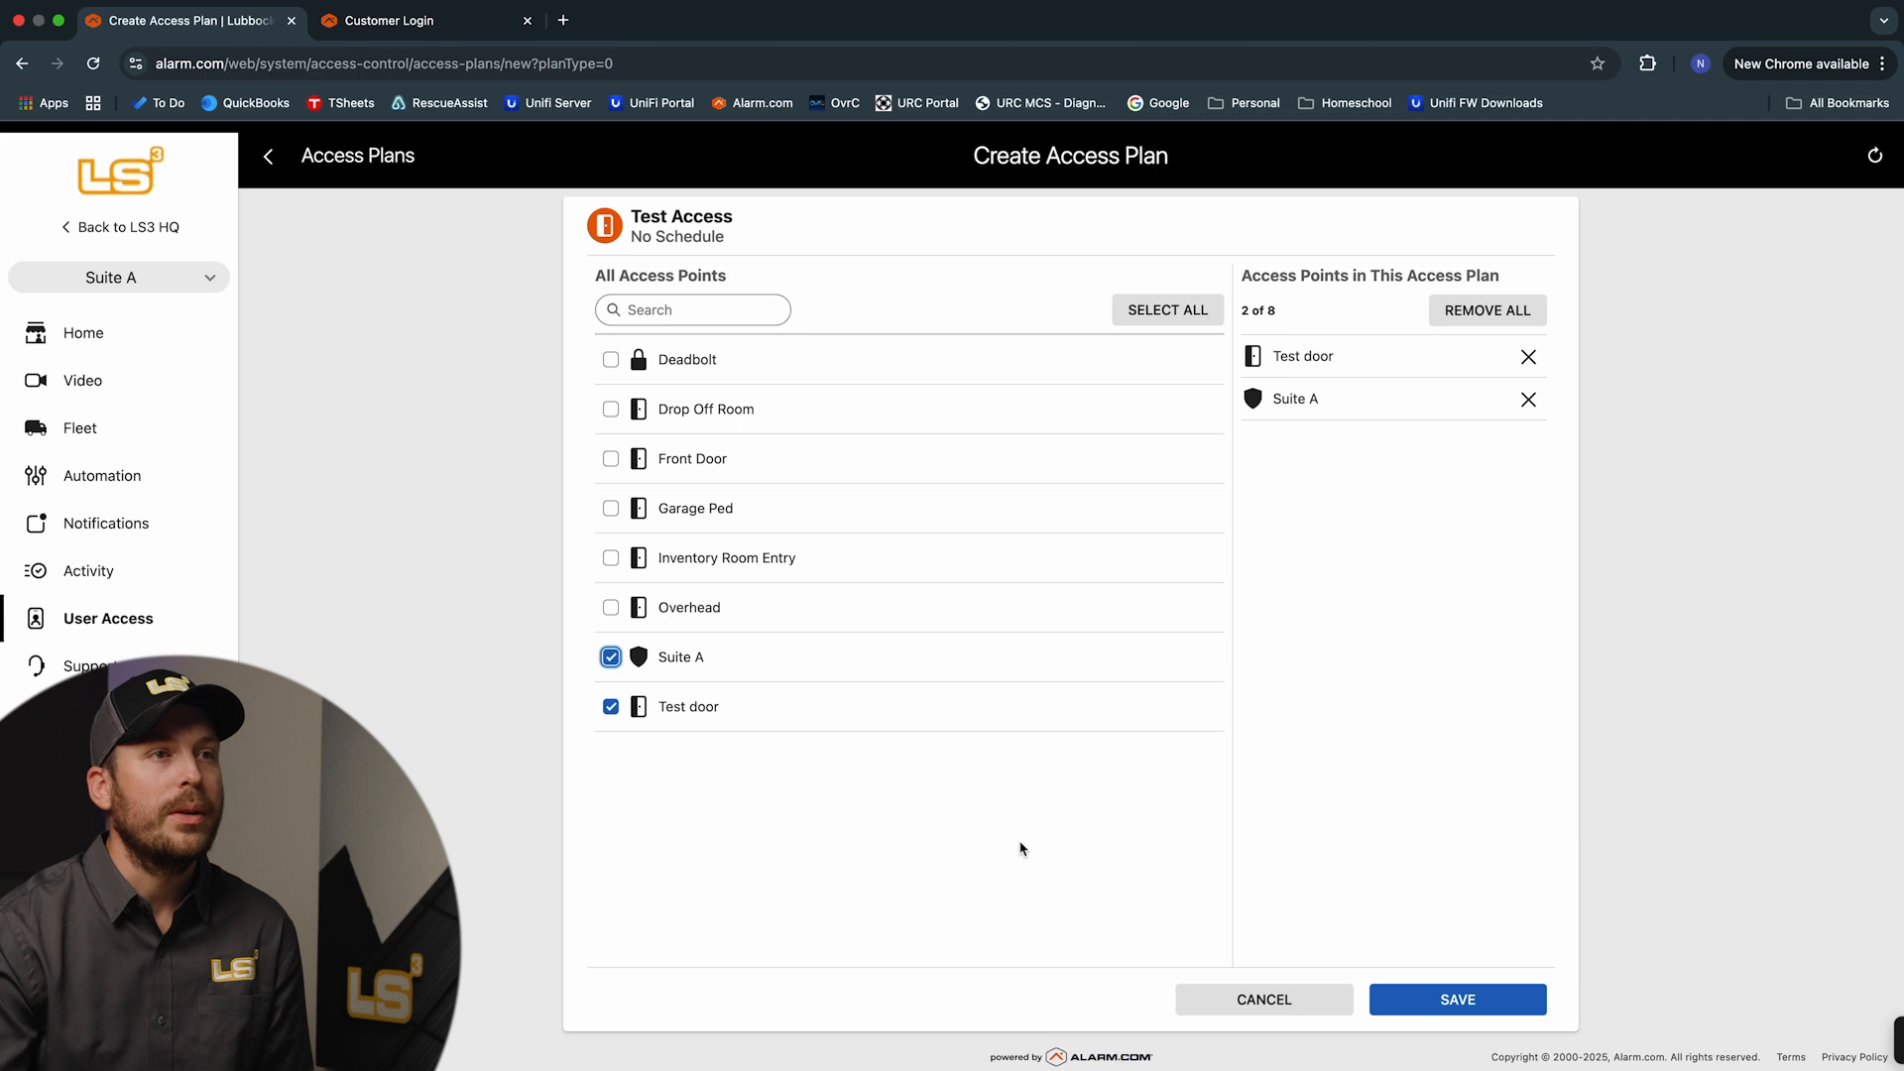
left_click(1464, 1007)
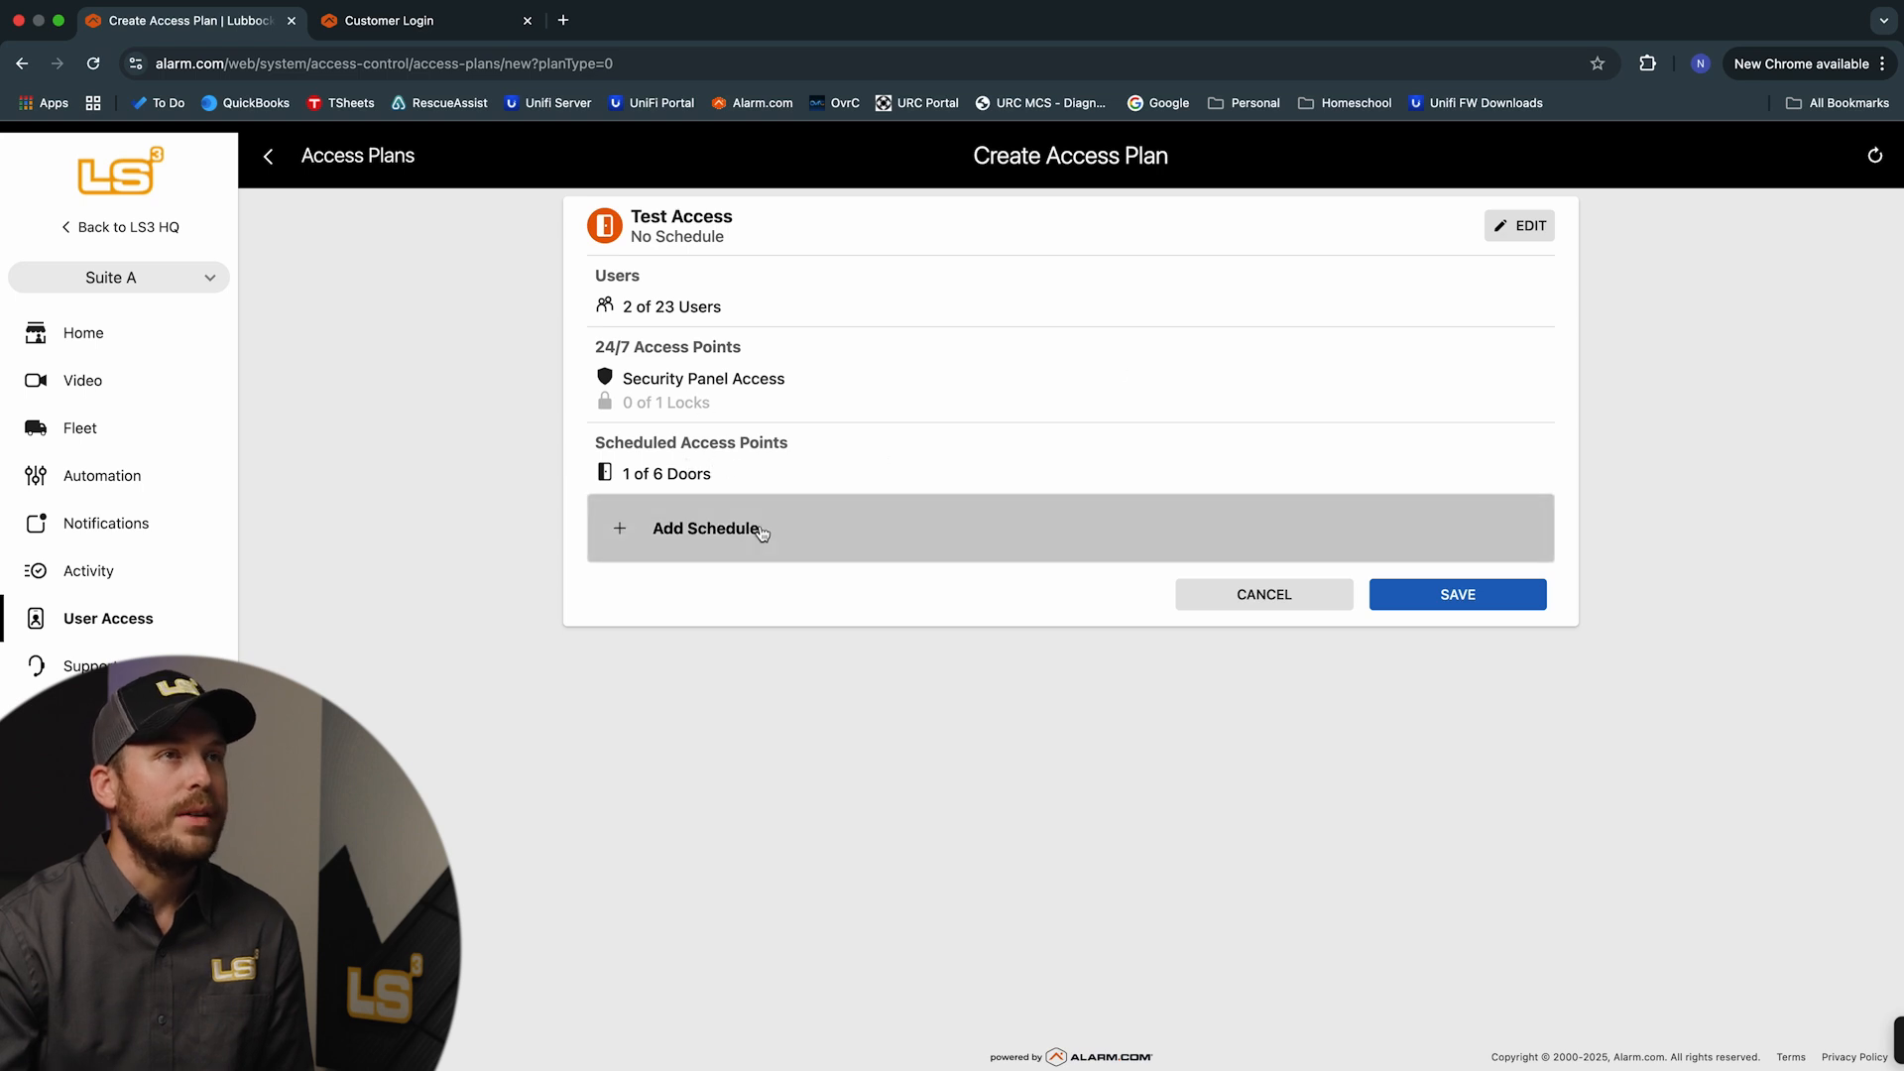
left_click(759, 529)
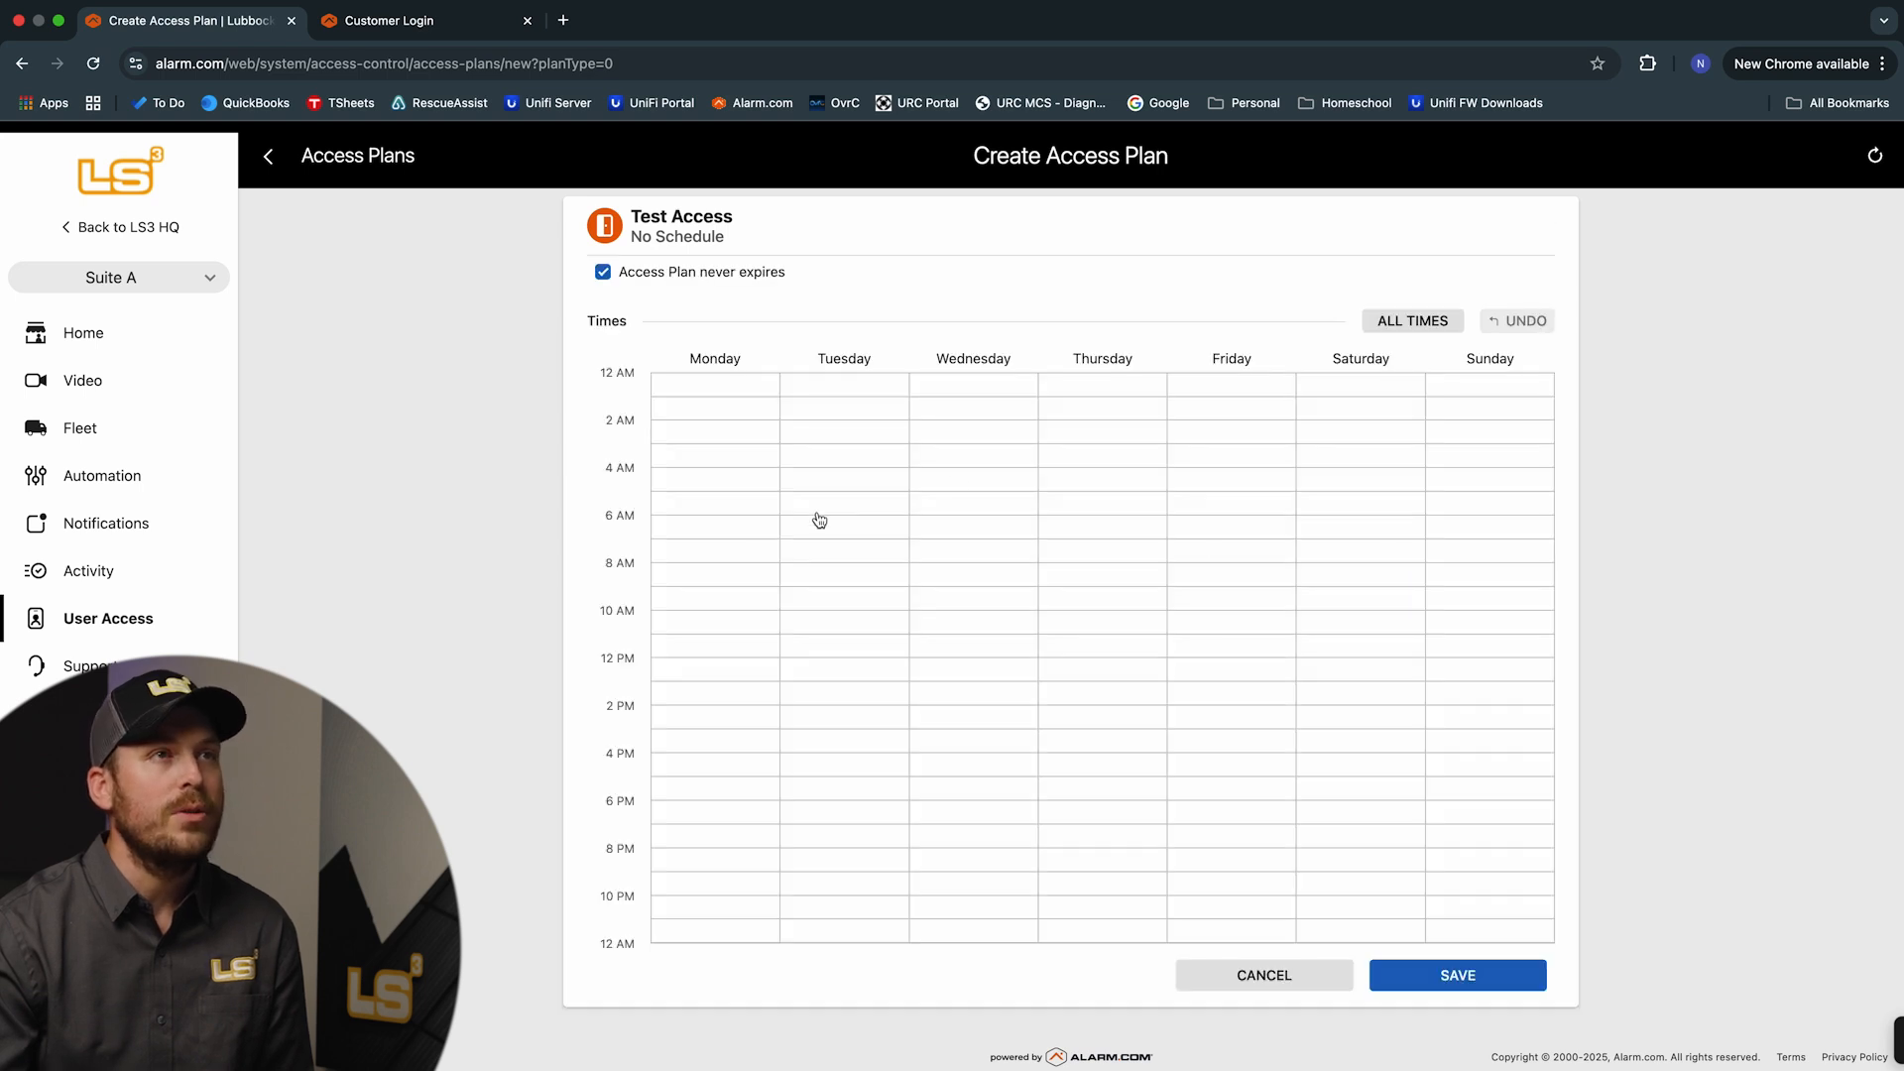
Create a Monday-only time block from 8:00 AM to 5:00 PM
left_click(1406, 327)
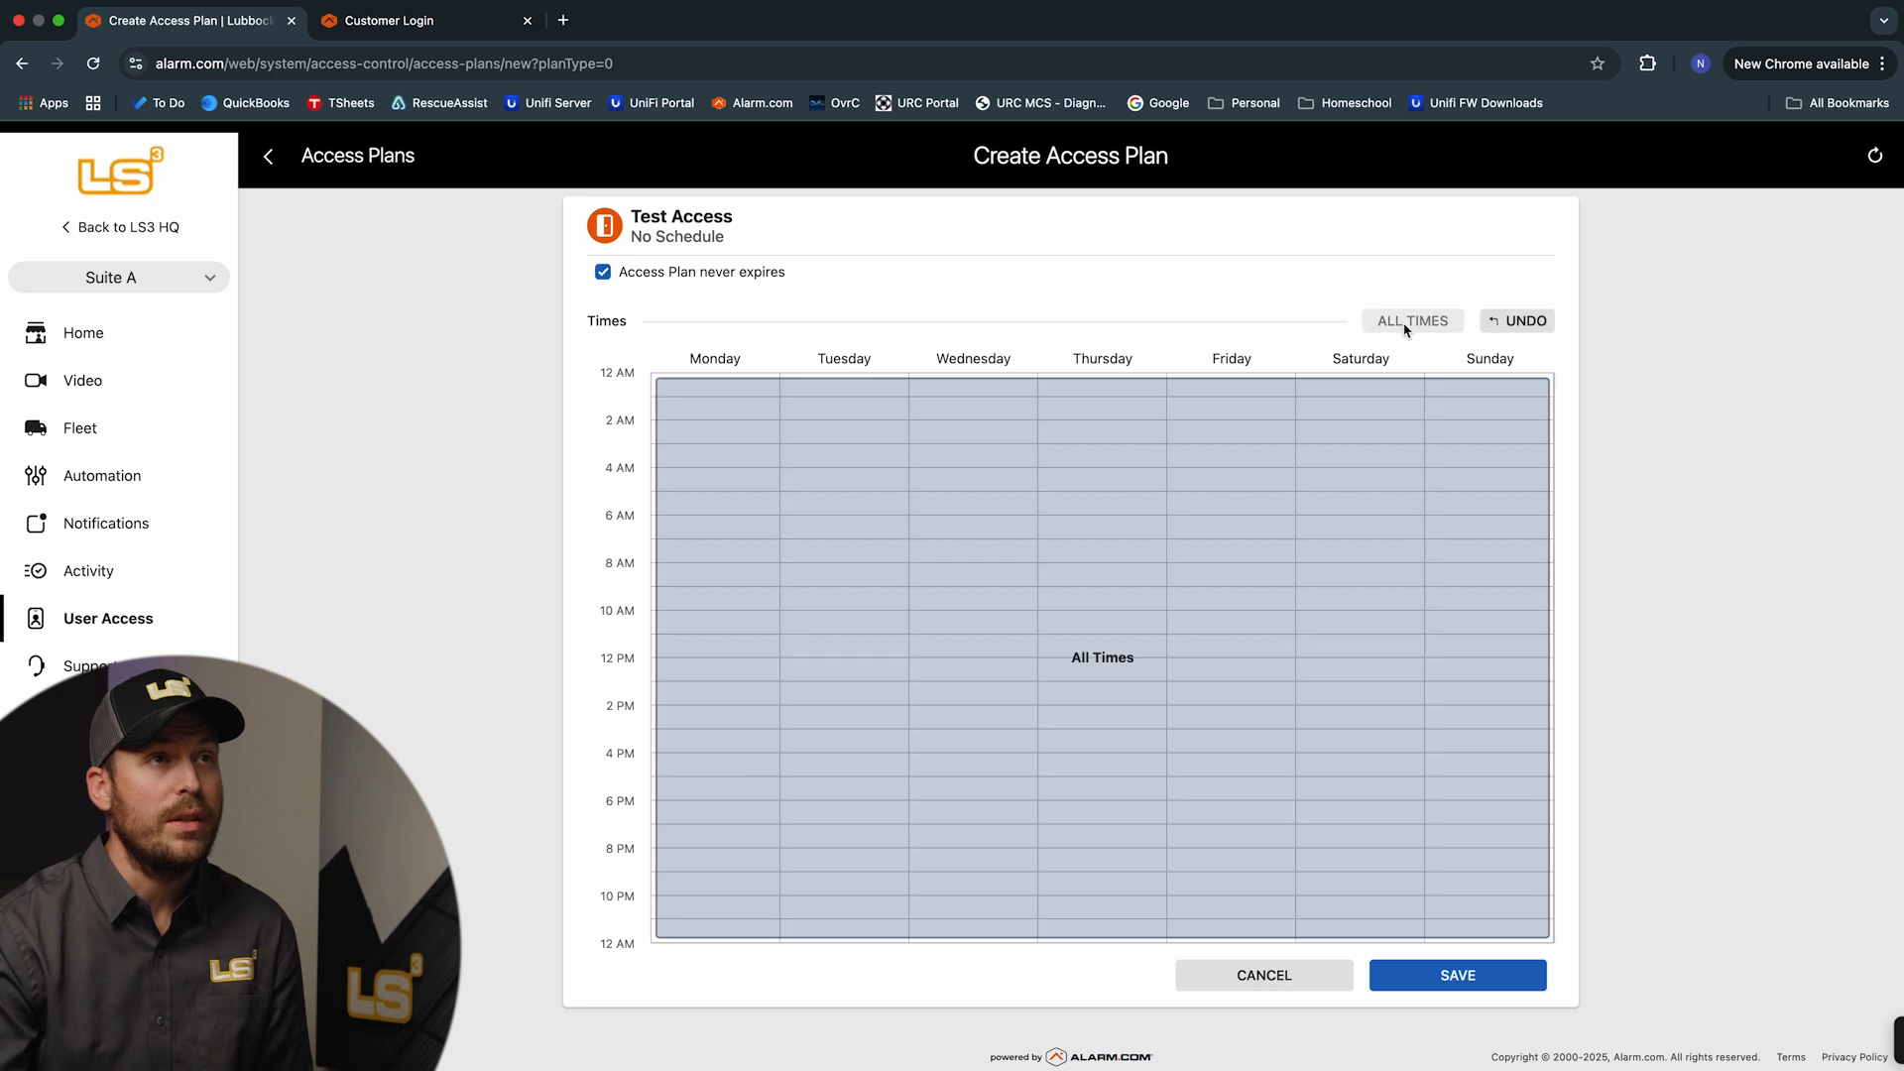
left_click(1527, 323)
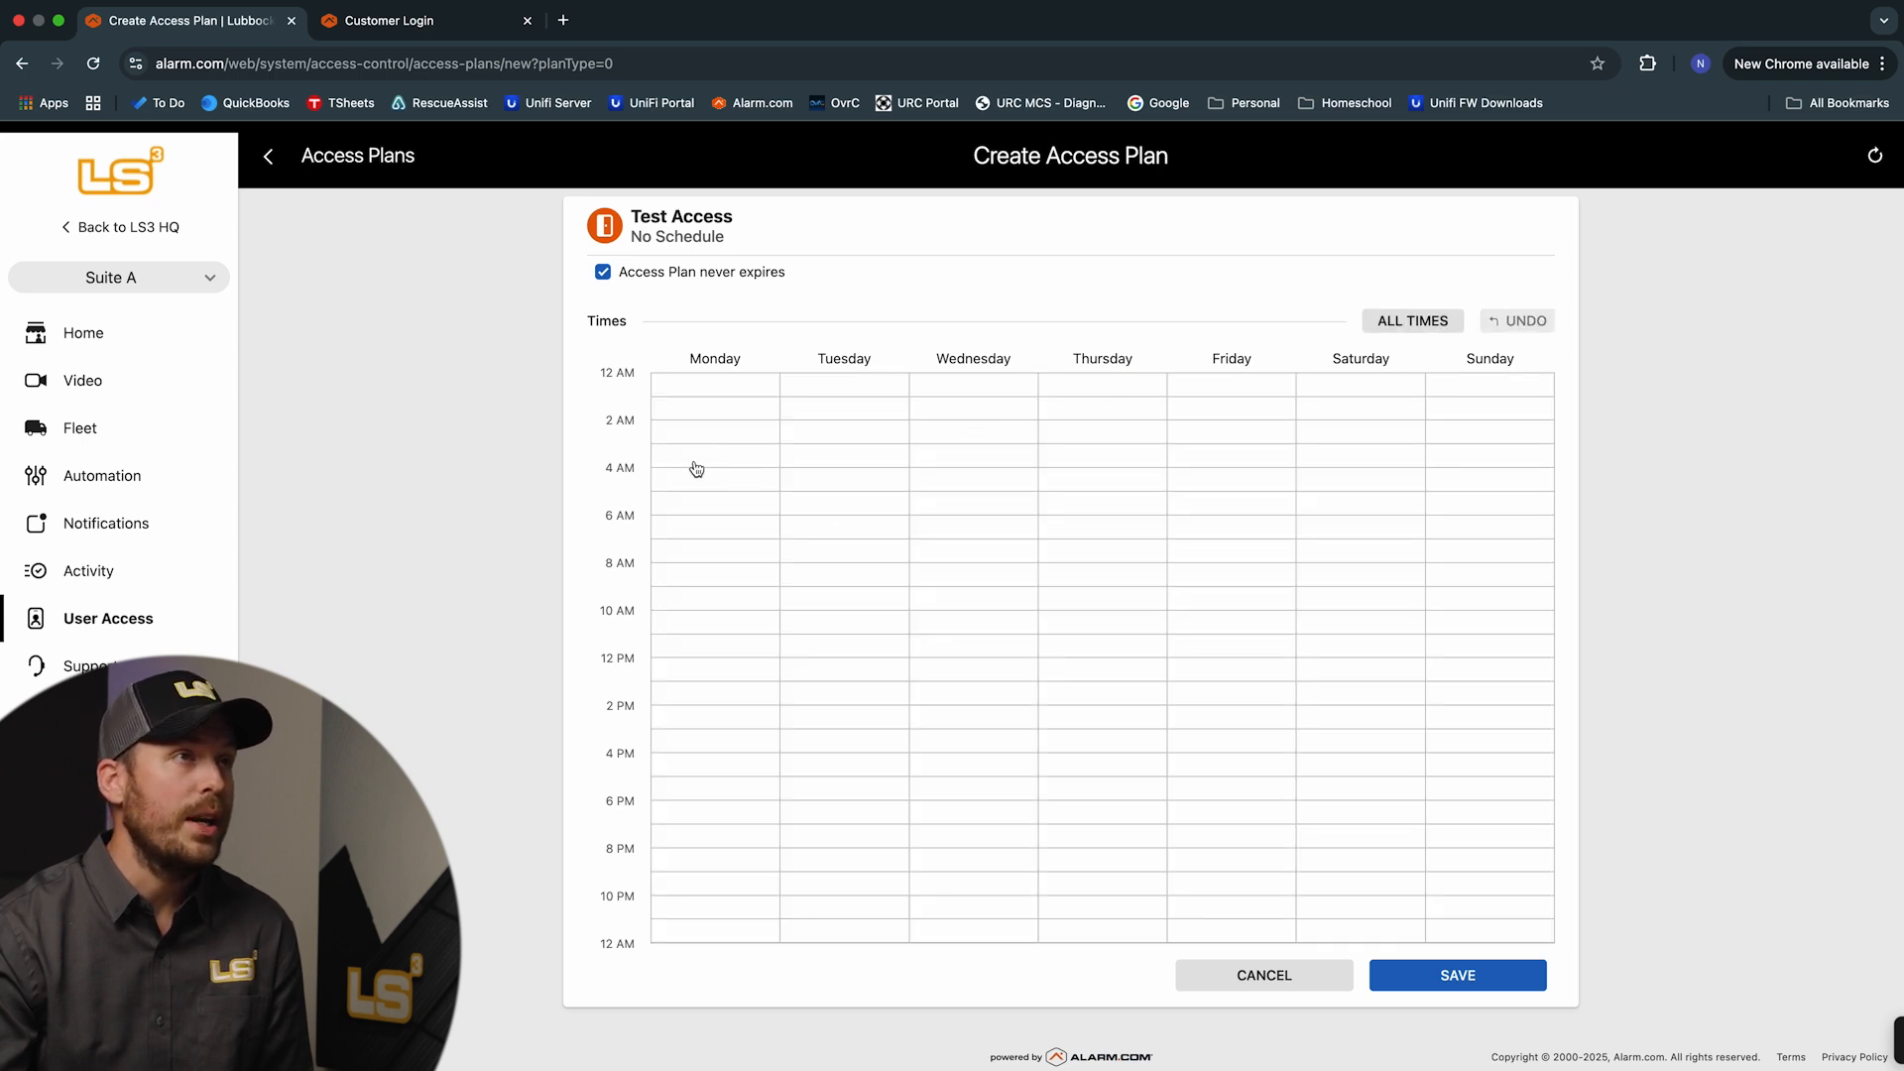
left_click(699, 506)
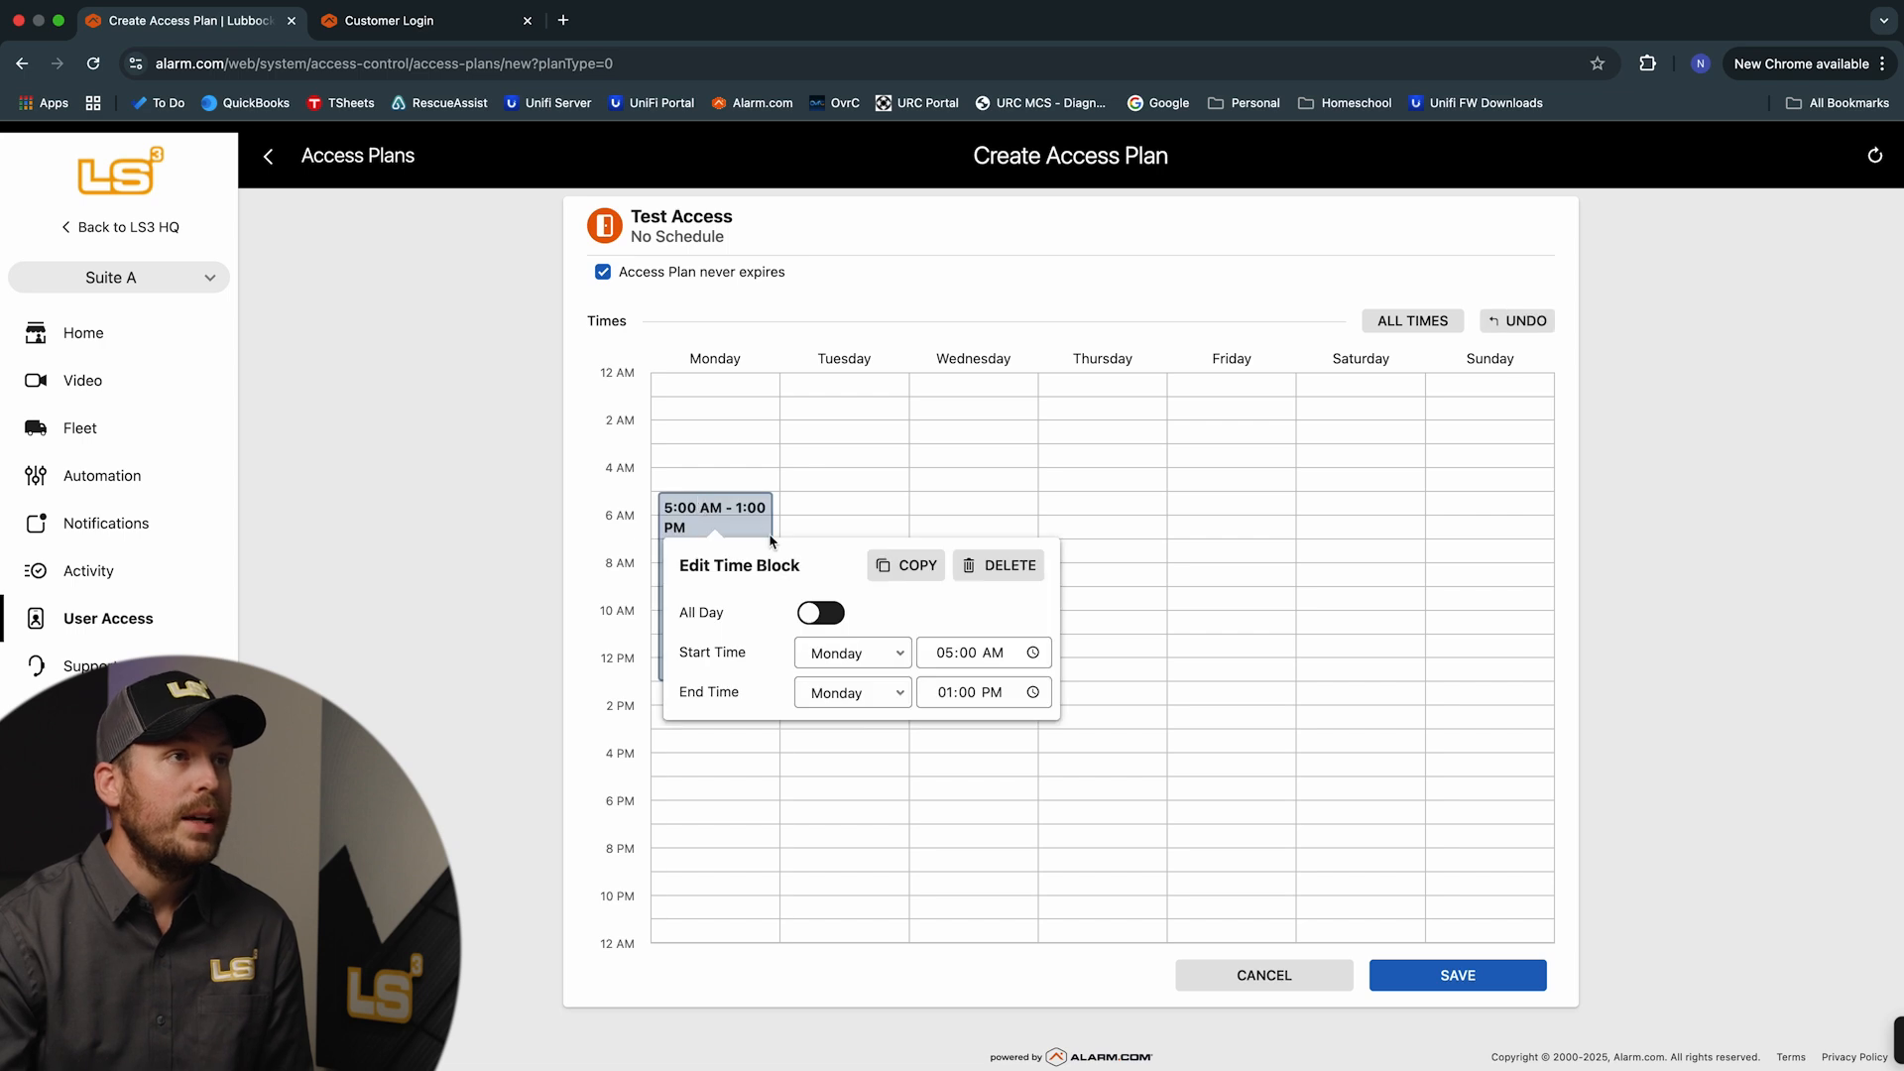
left_click(949, 653)
type("08")
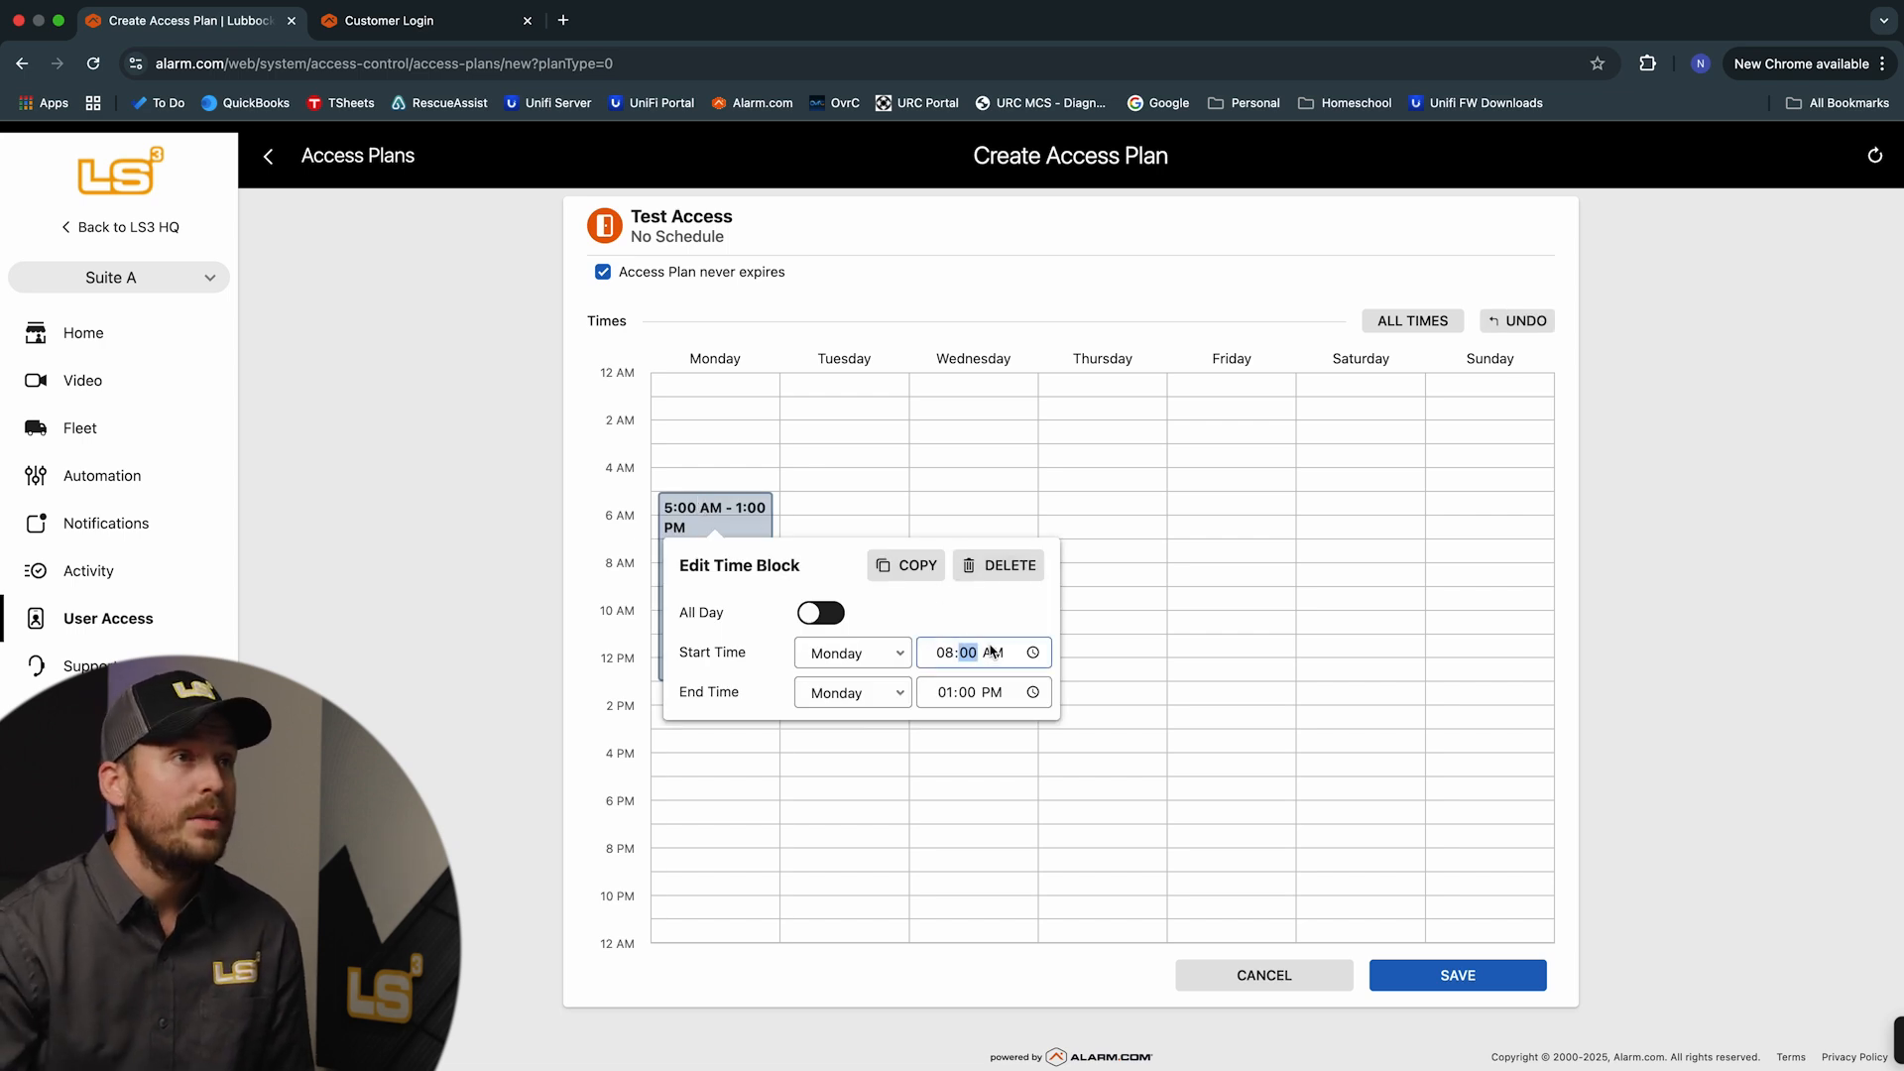
left_click(950, 700)
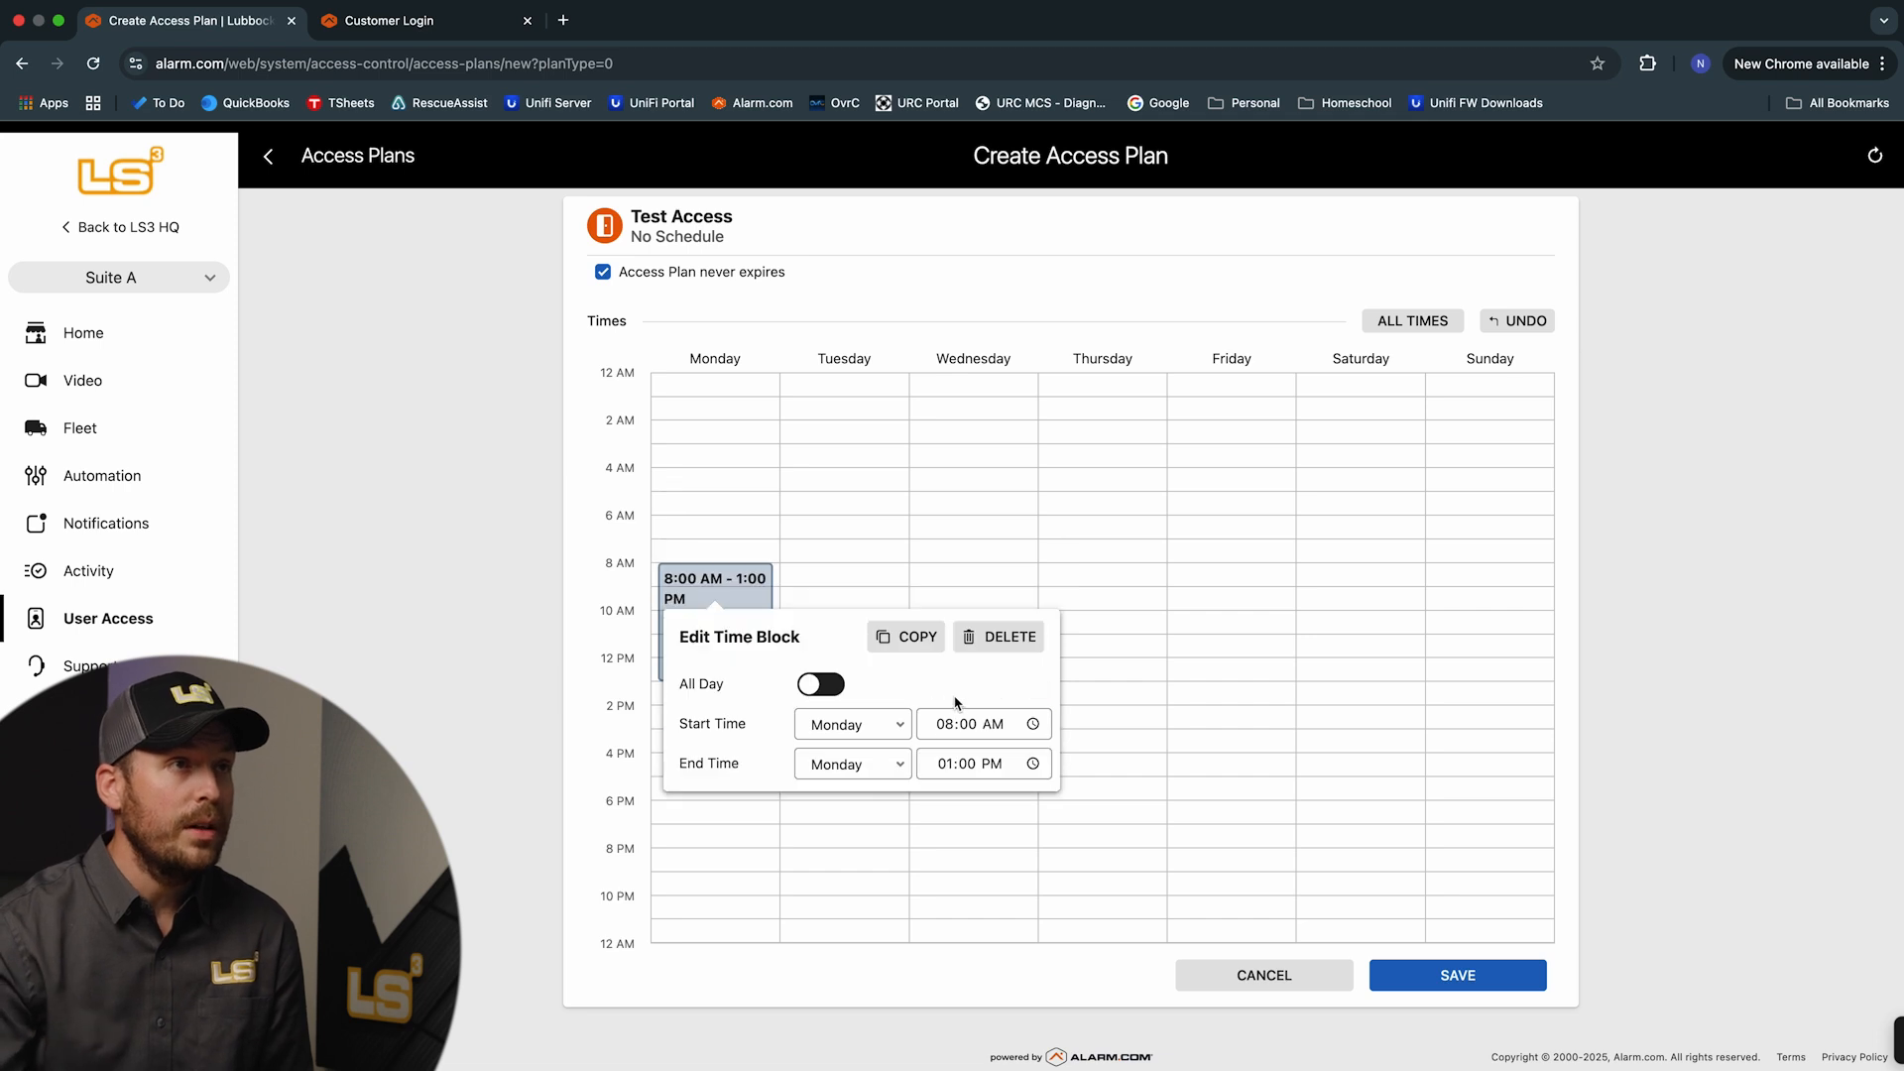
left_click(947, 764)
type("05")
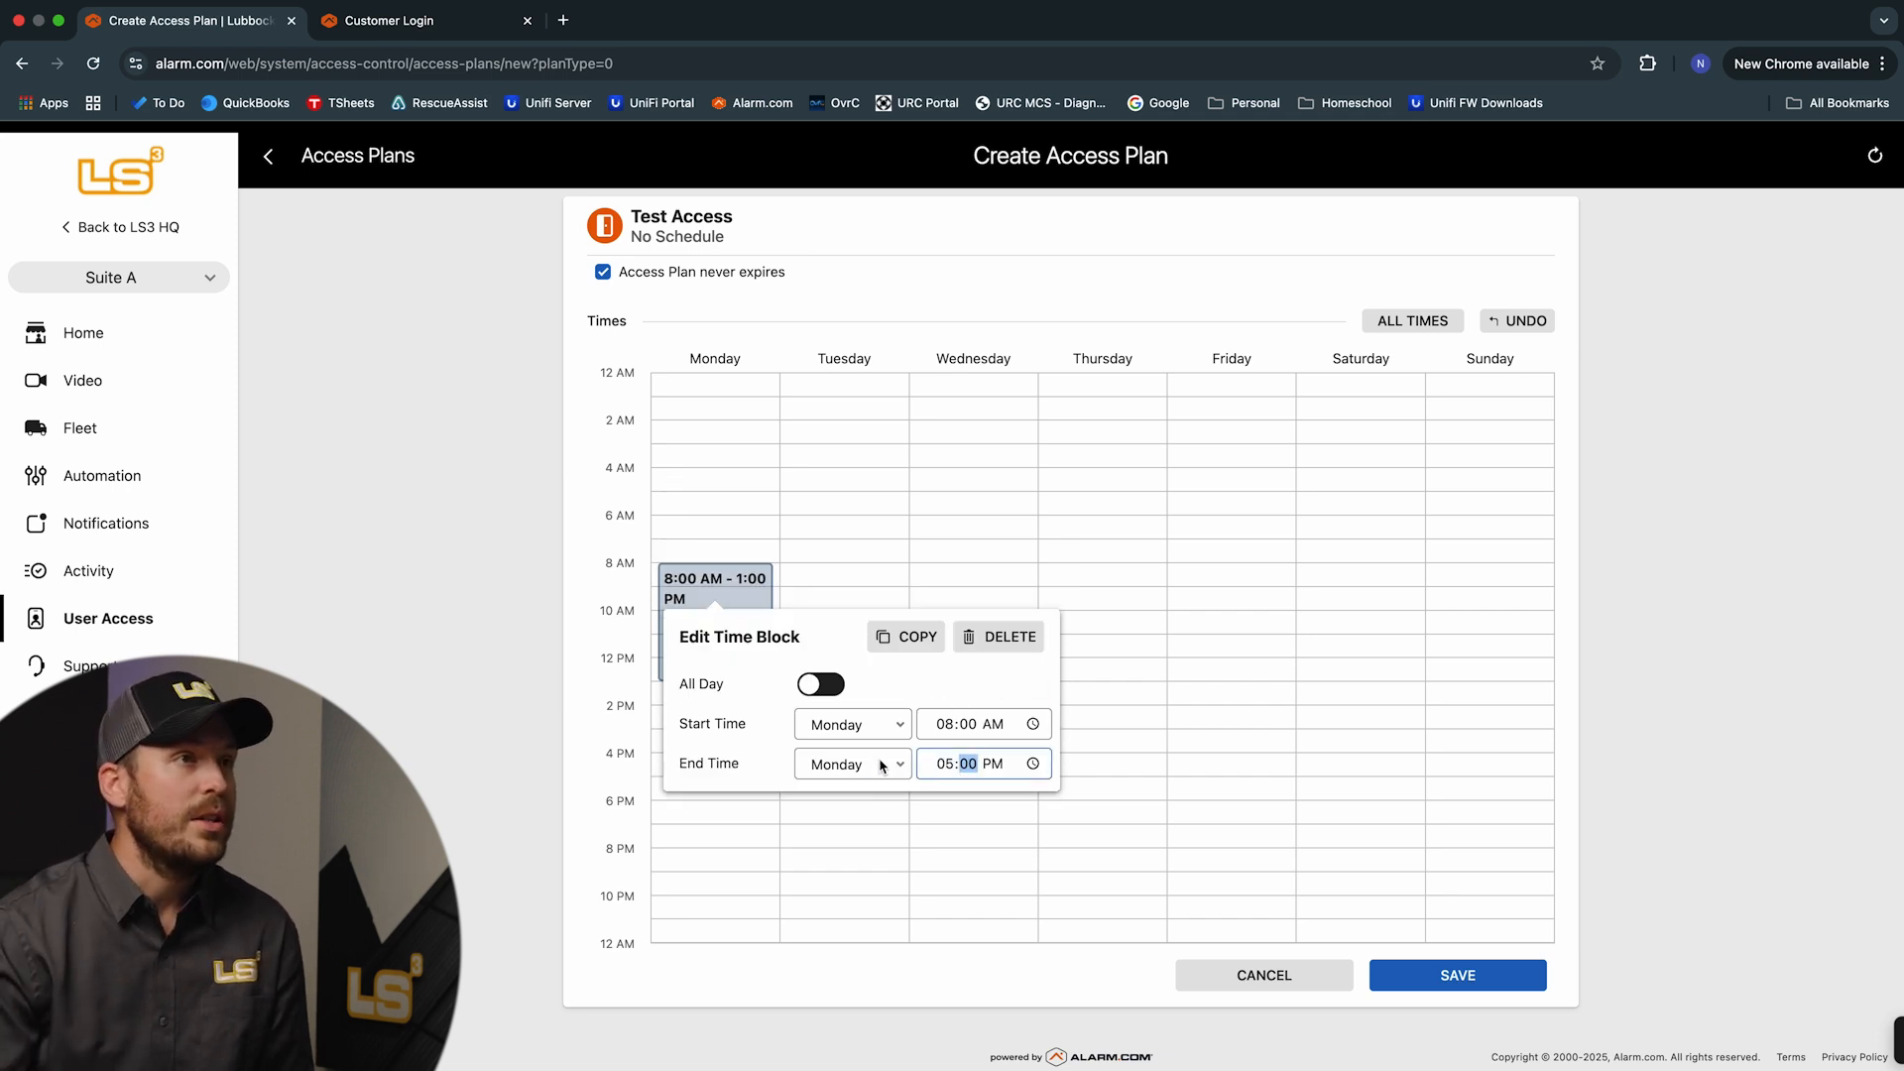
key("Return")
left_click(908, 770)
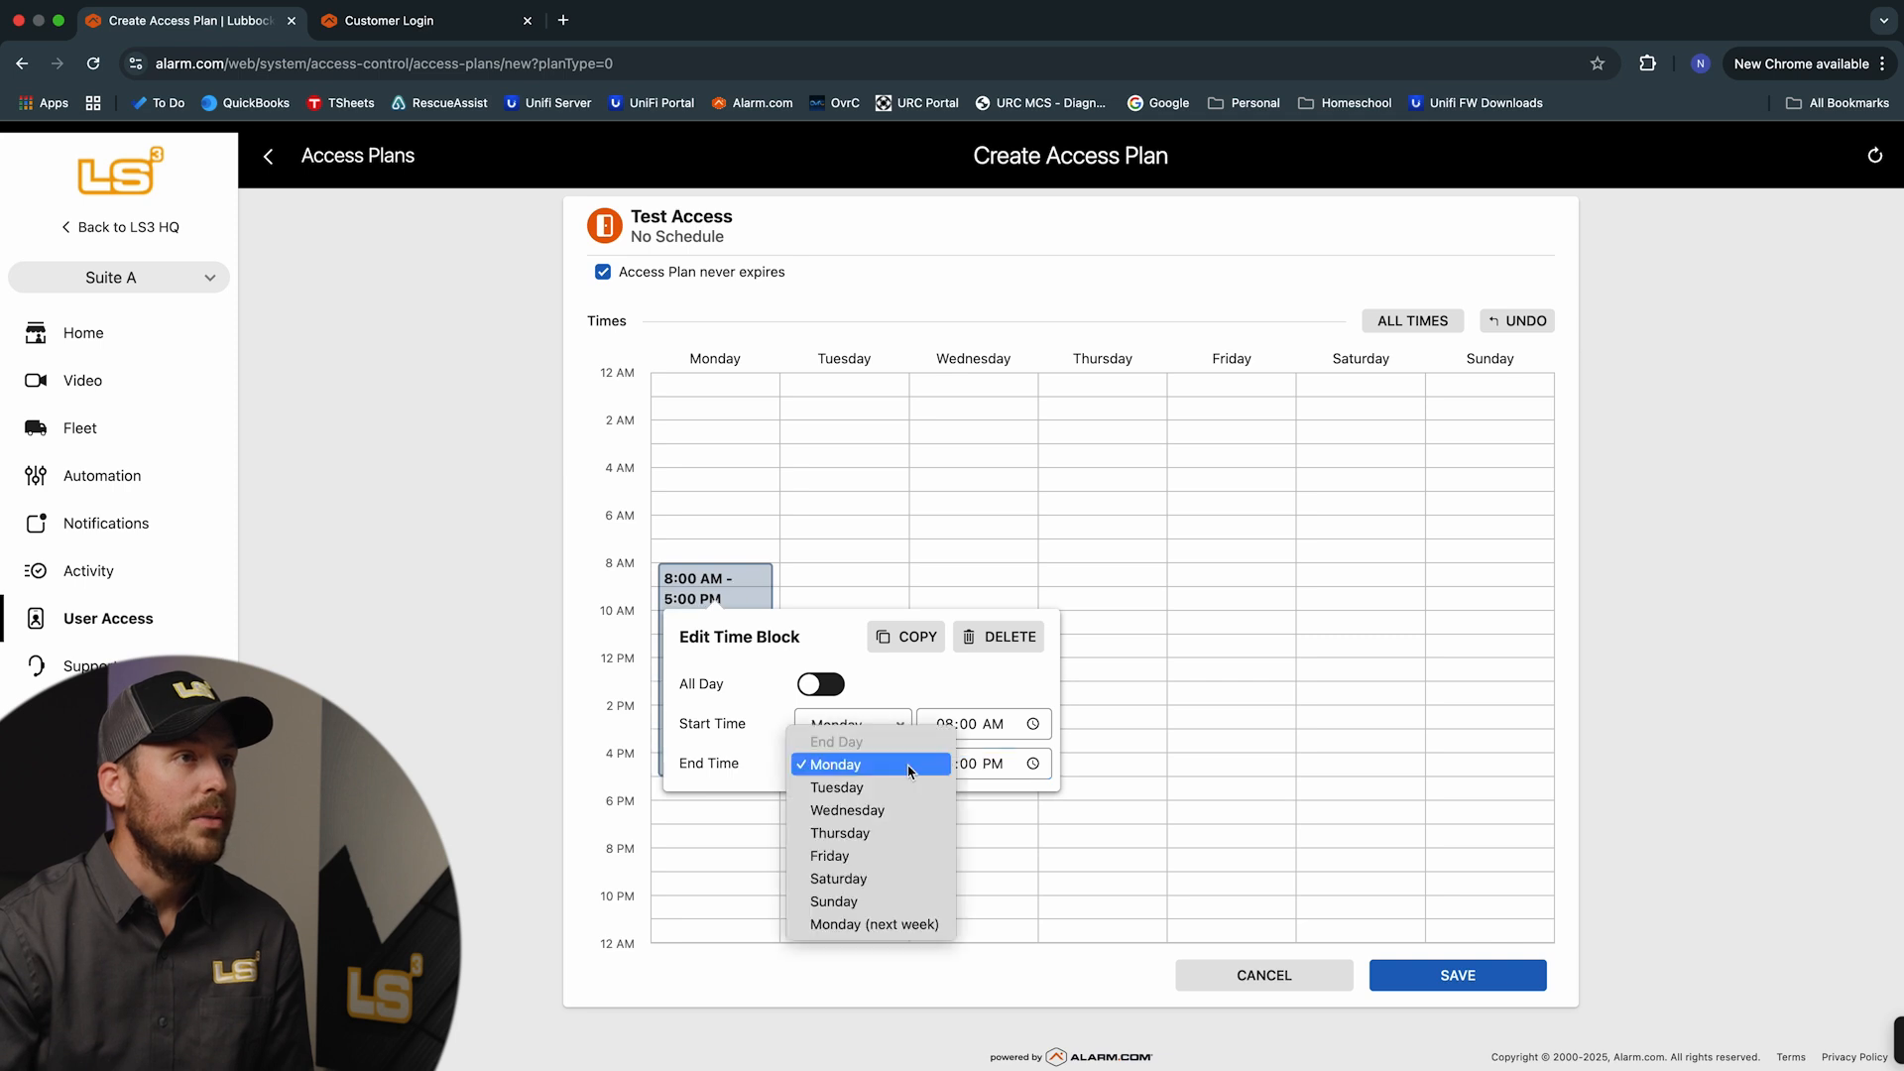
left_click(860, 857)
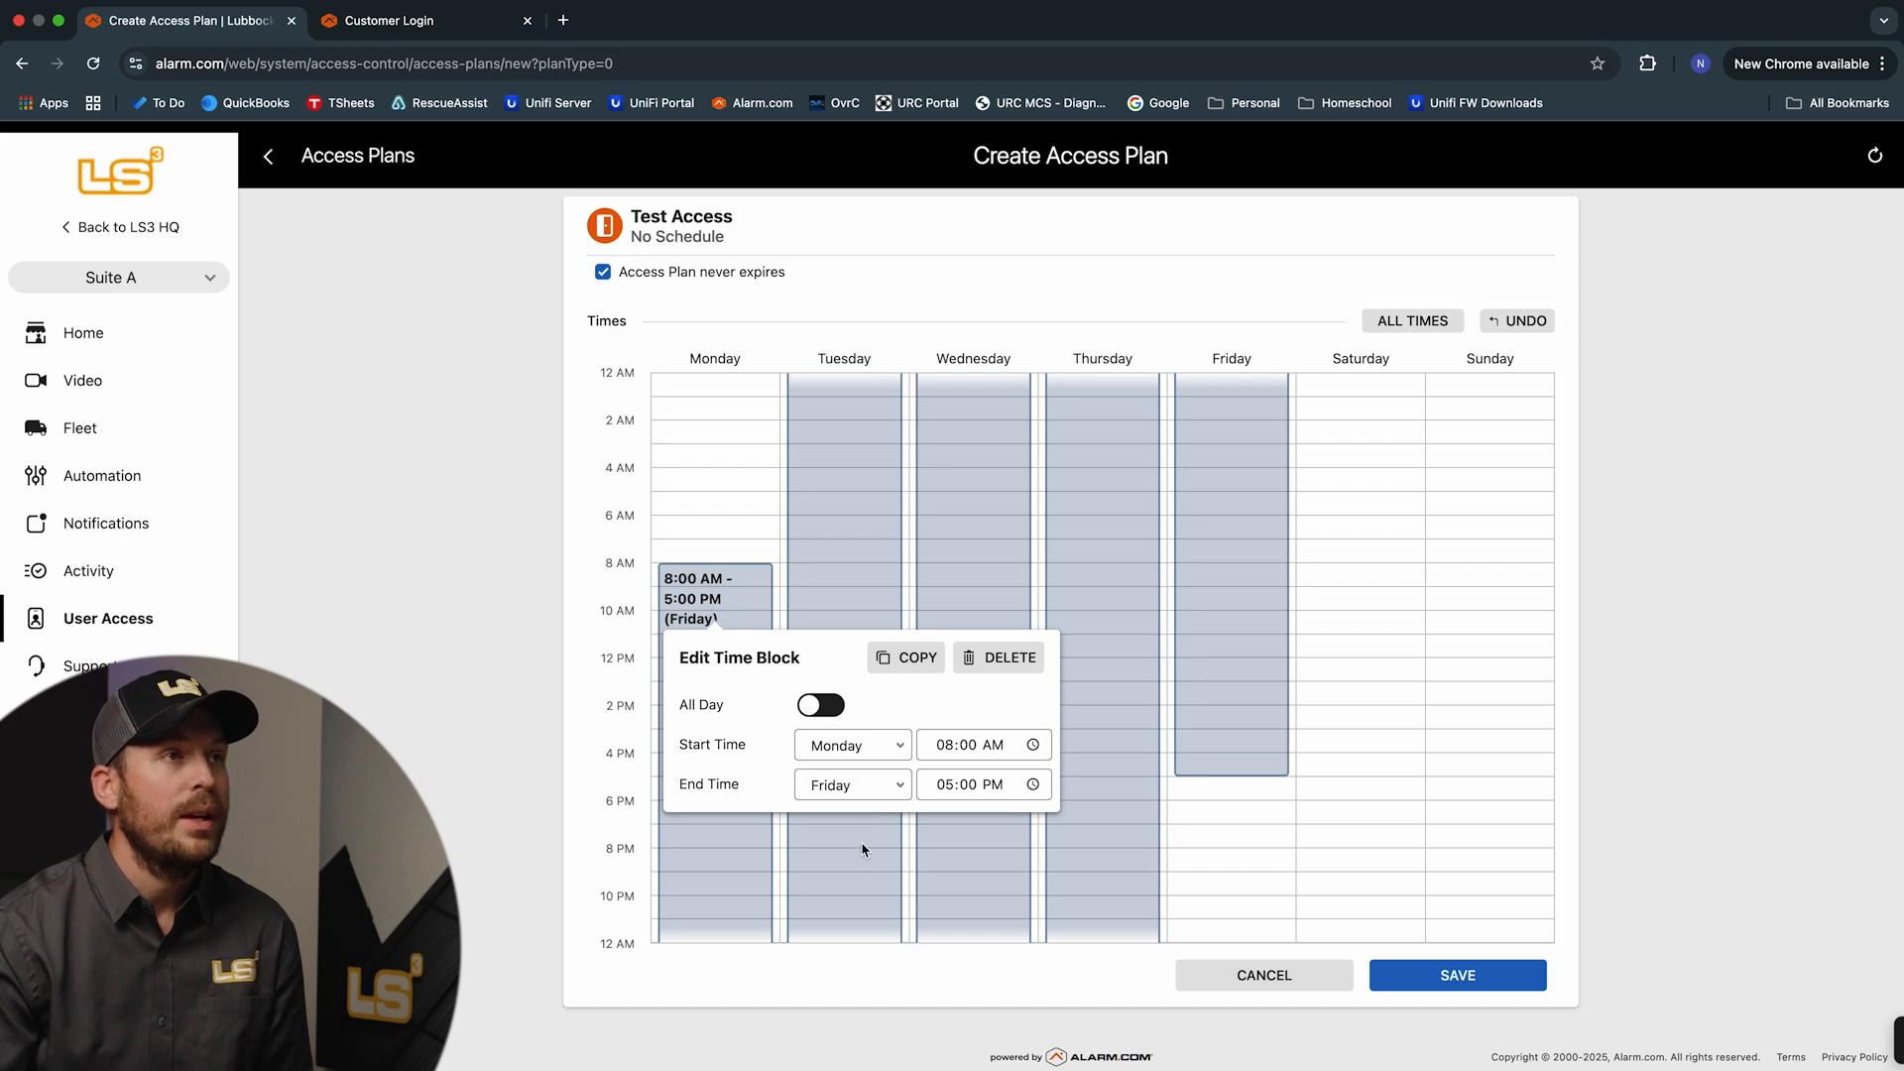
left_click(897, 786)
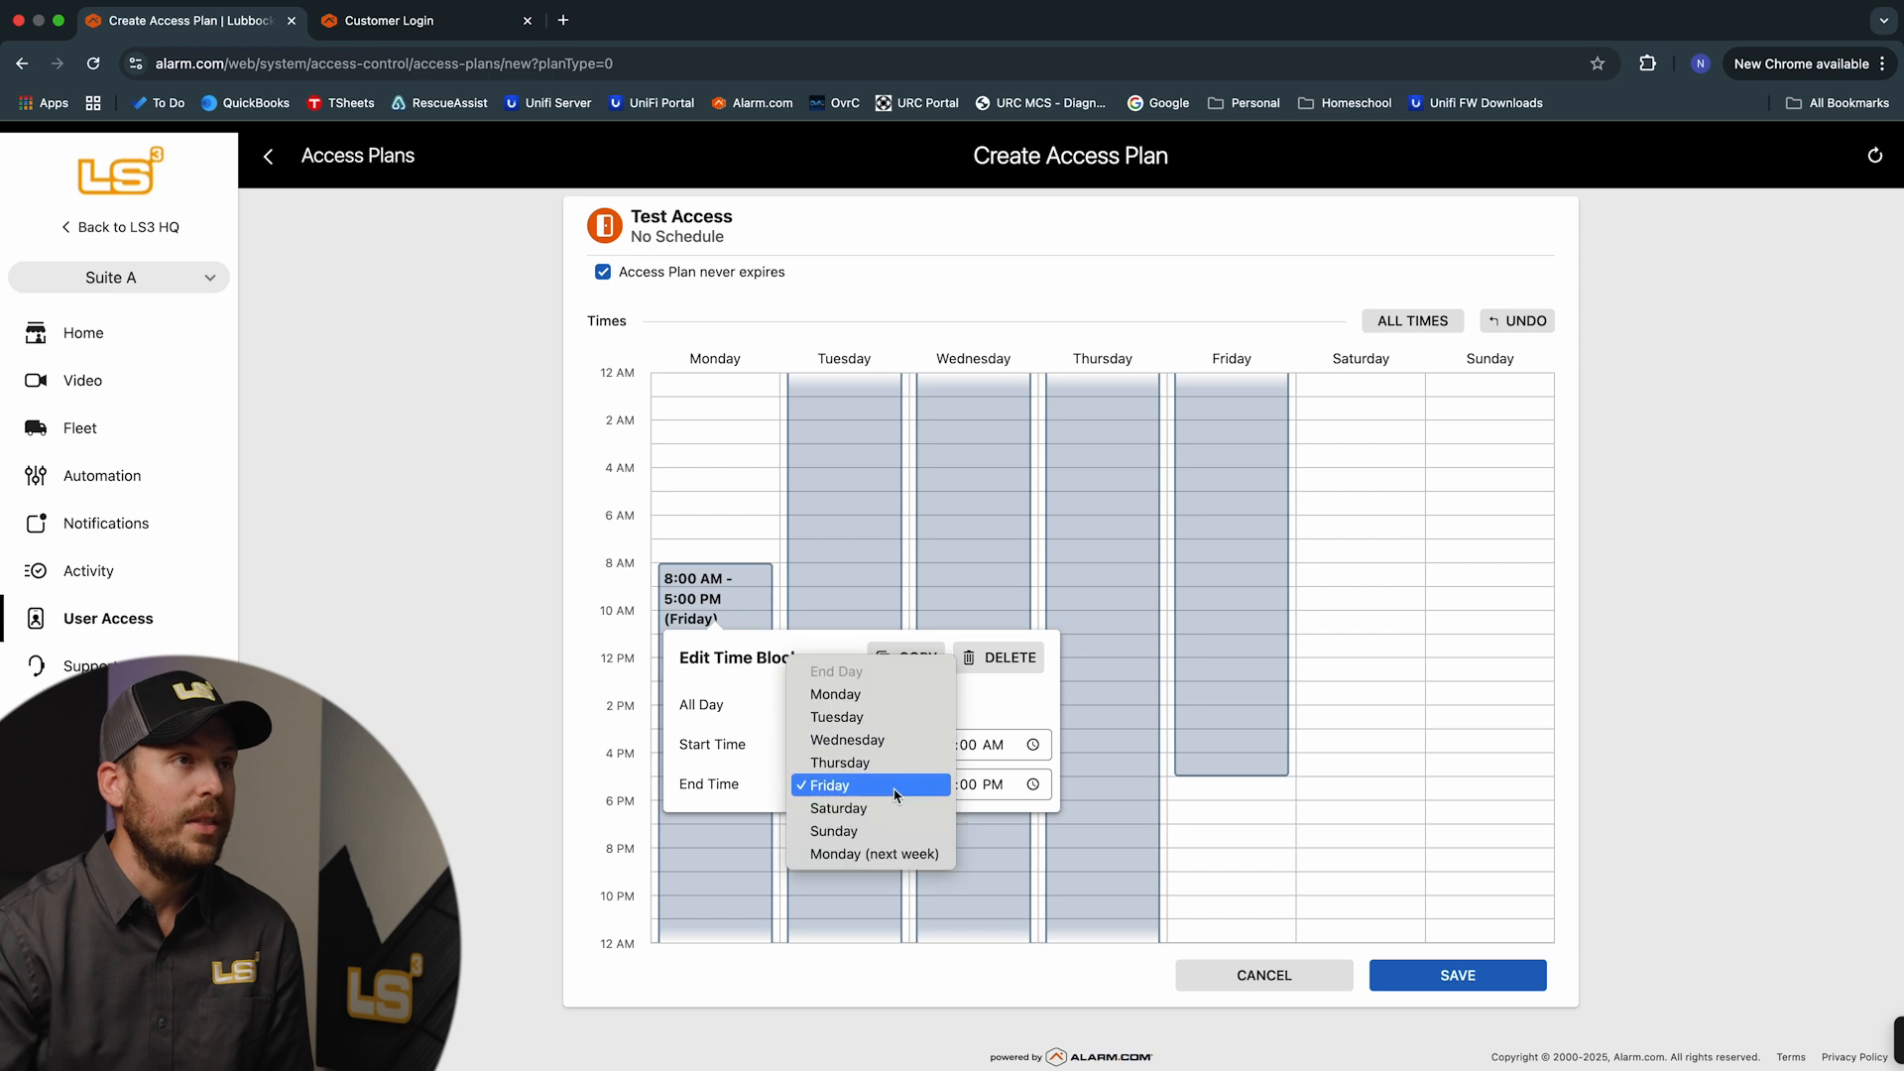
left_click(862, 697)
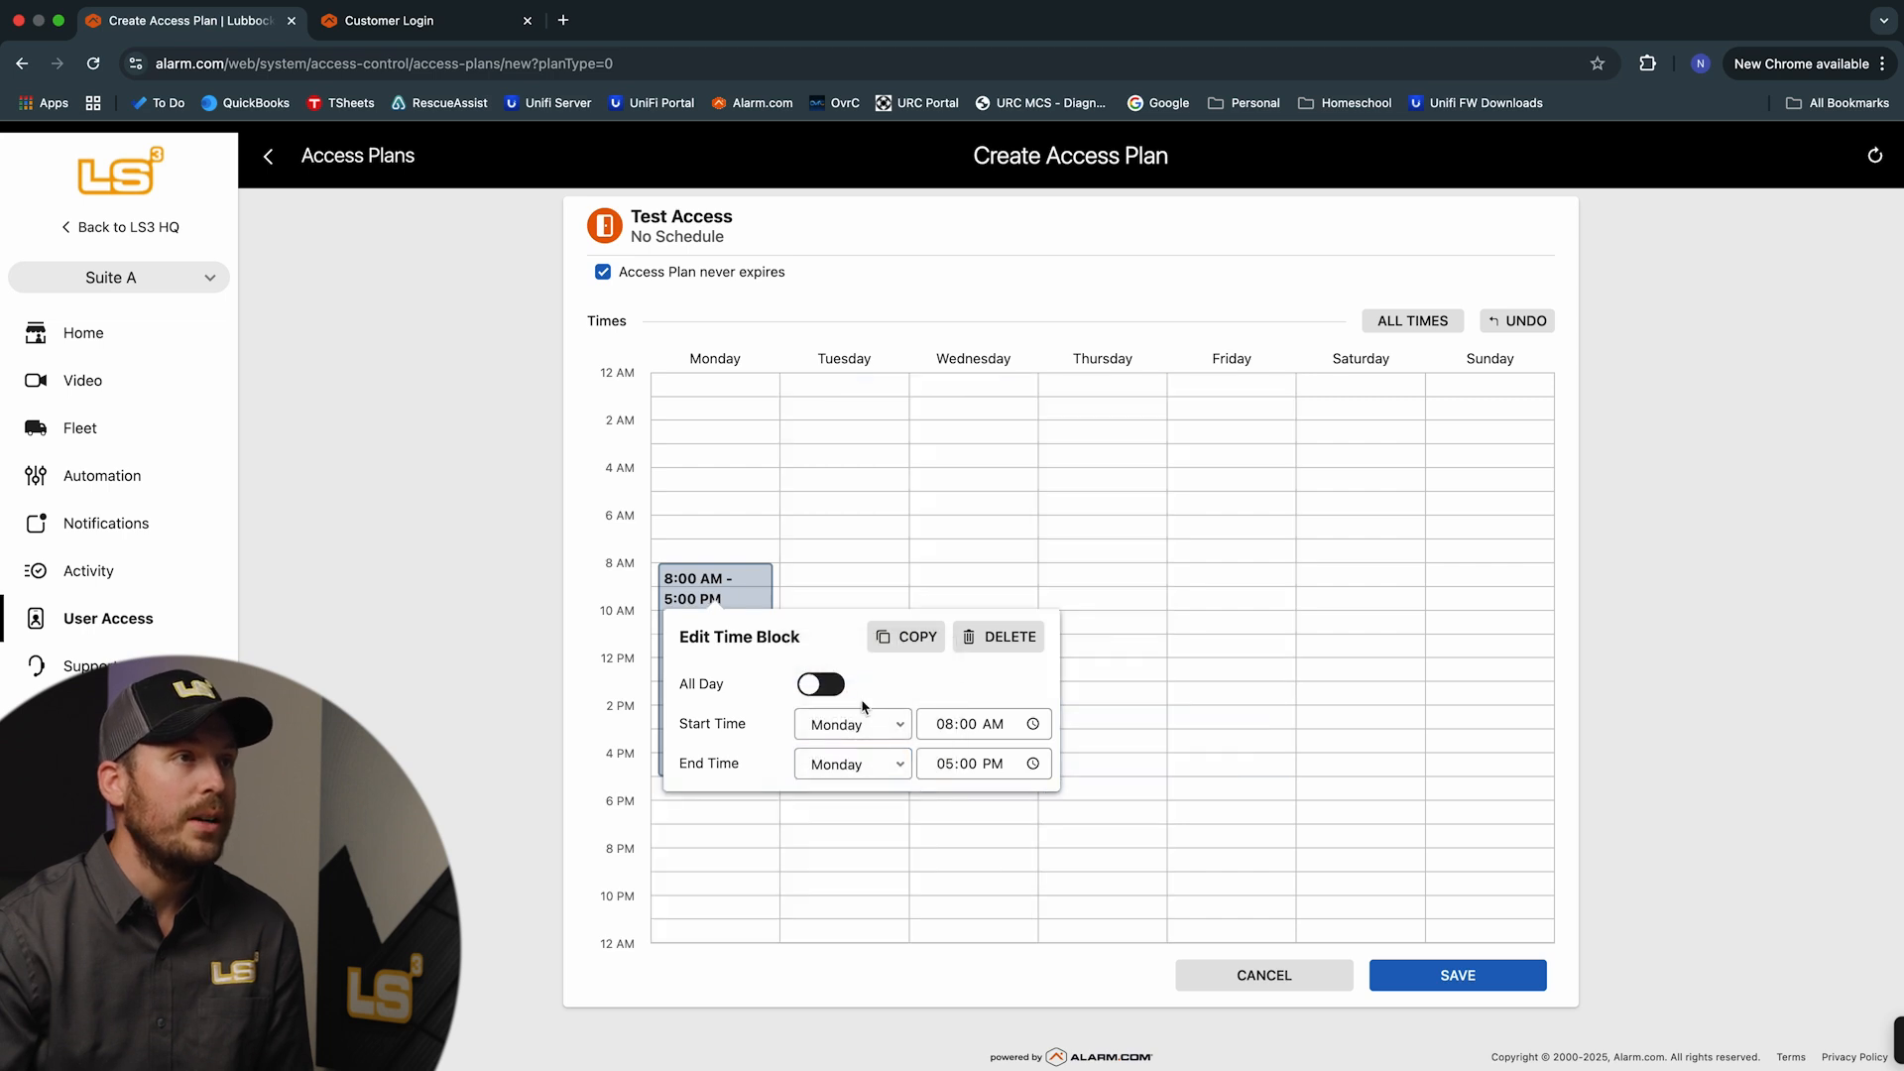
Copy the Monday block to Tuesday, Wednesday, Thursday and Friday
left_click(907, 639)
left_click(696, 751)
left_click(695, 782)
left_click(695, 814)
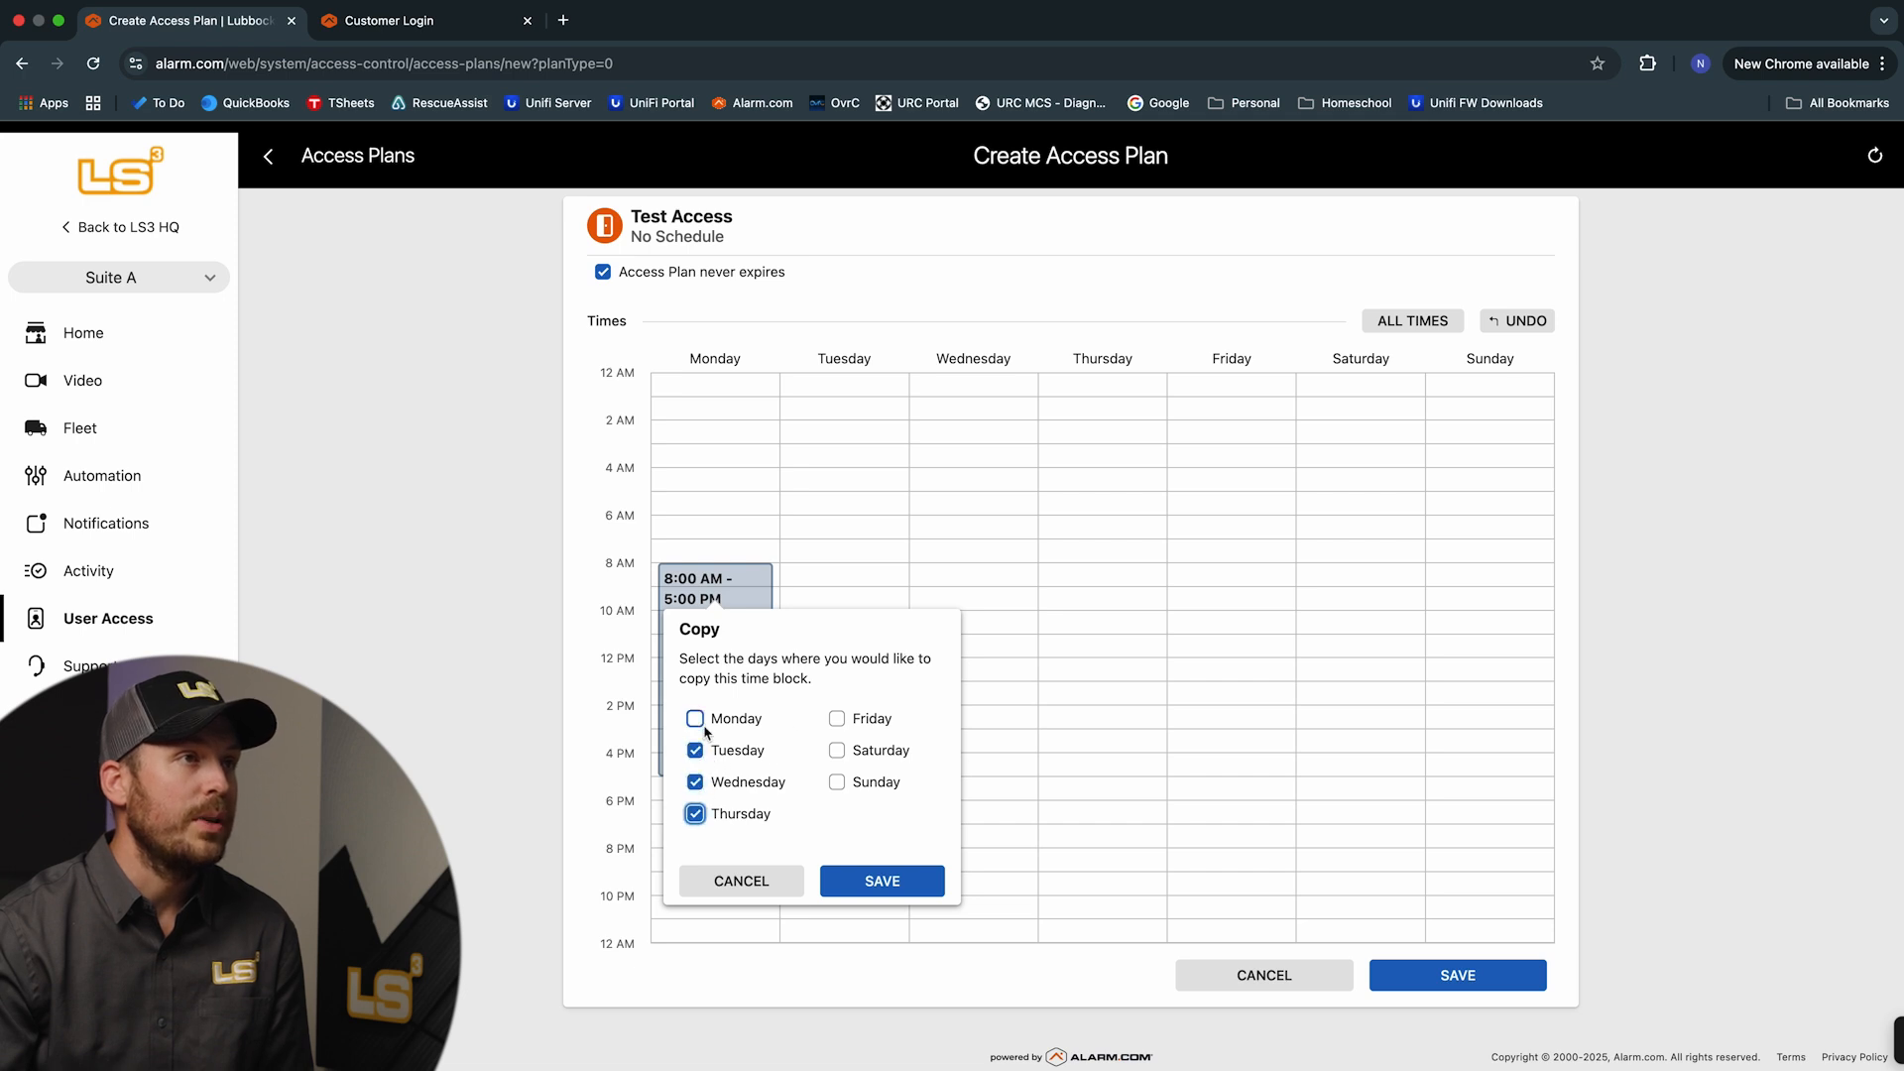
left_click(695, 719)
left_click(836, 719)
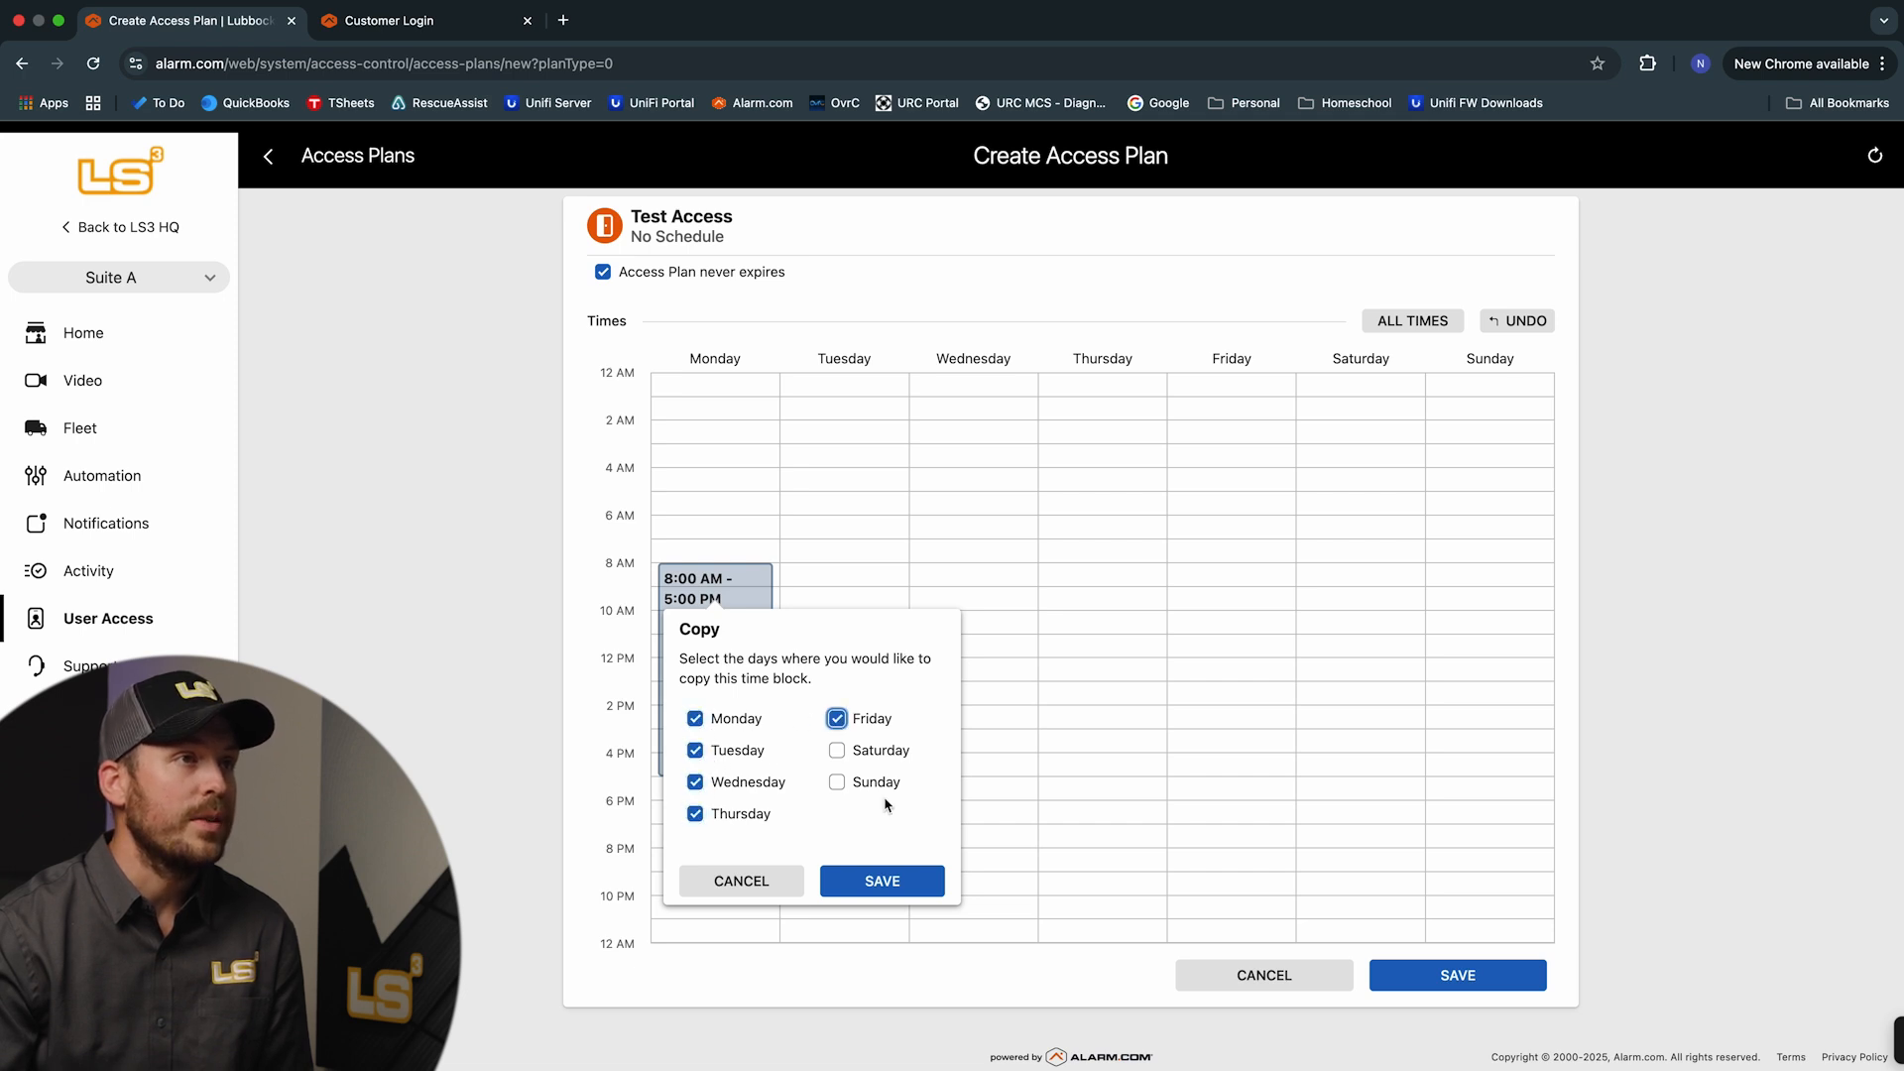
left_click(882, 880)
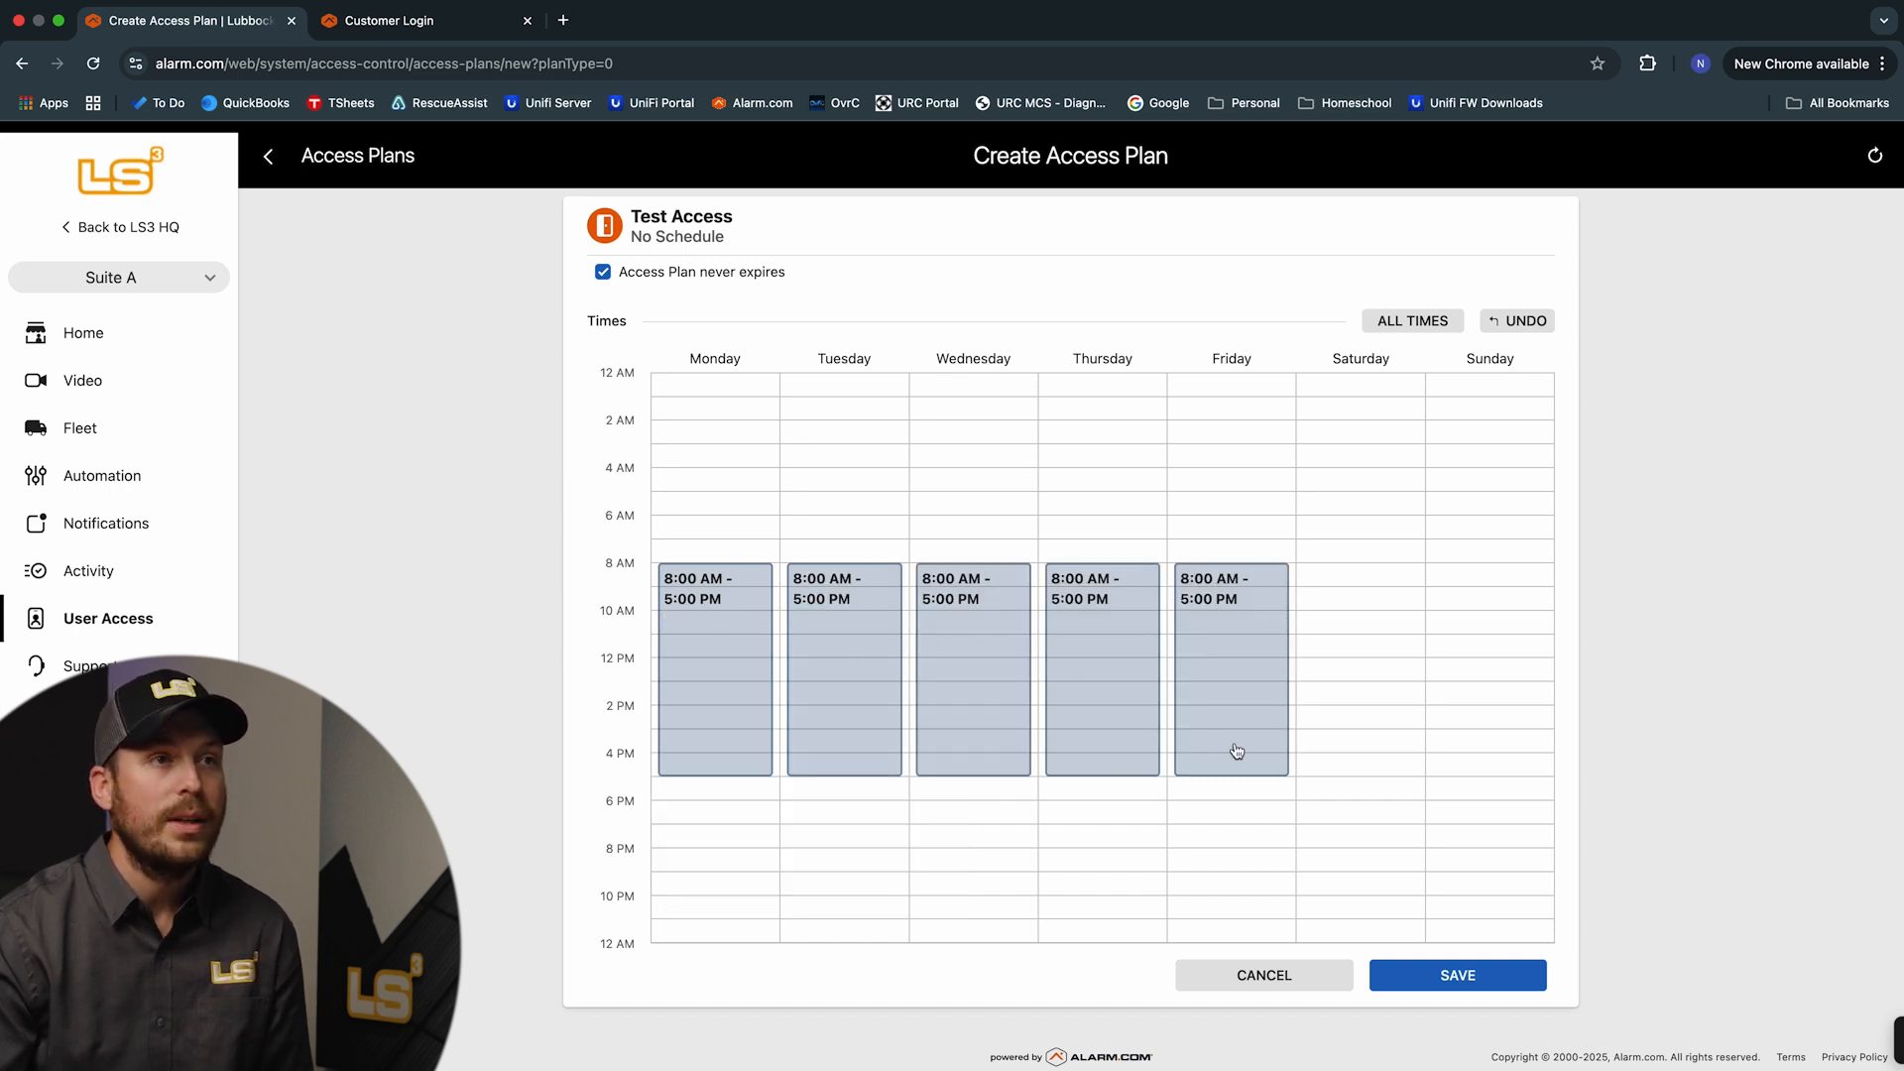
Save the weekday schedule and the new Test Access plan
left_click(1471, 988)
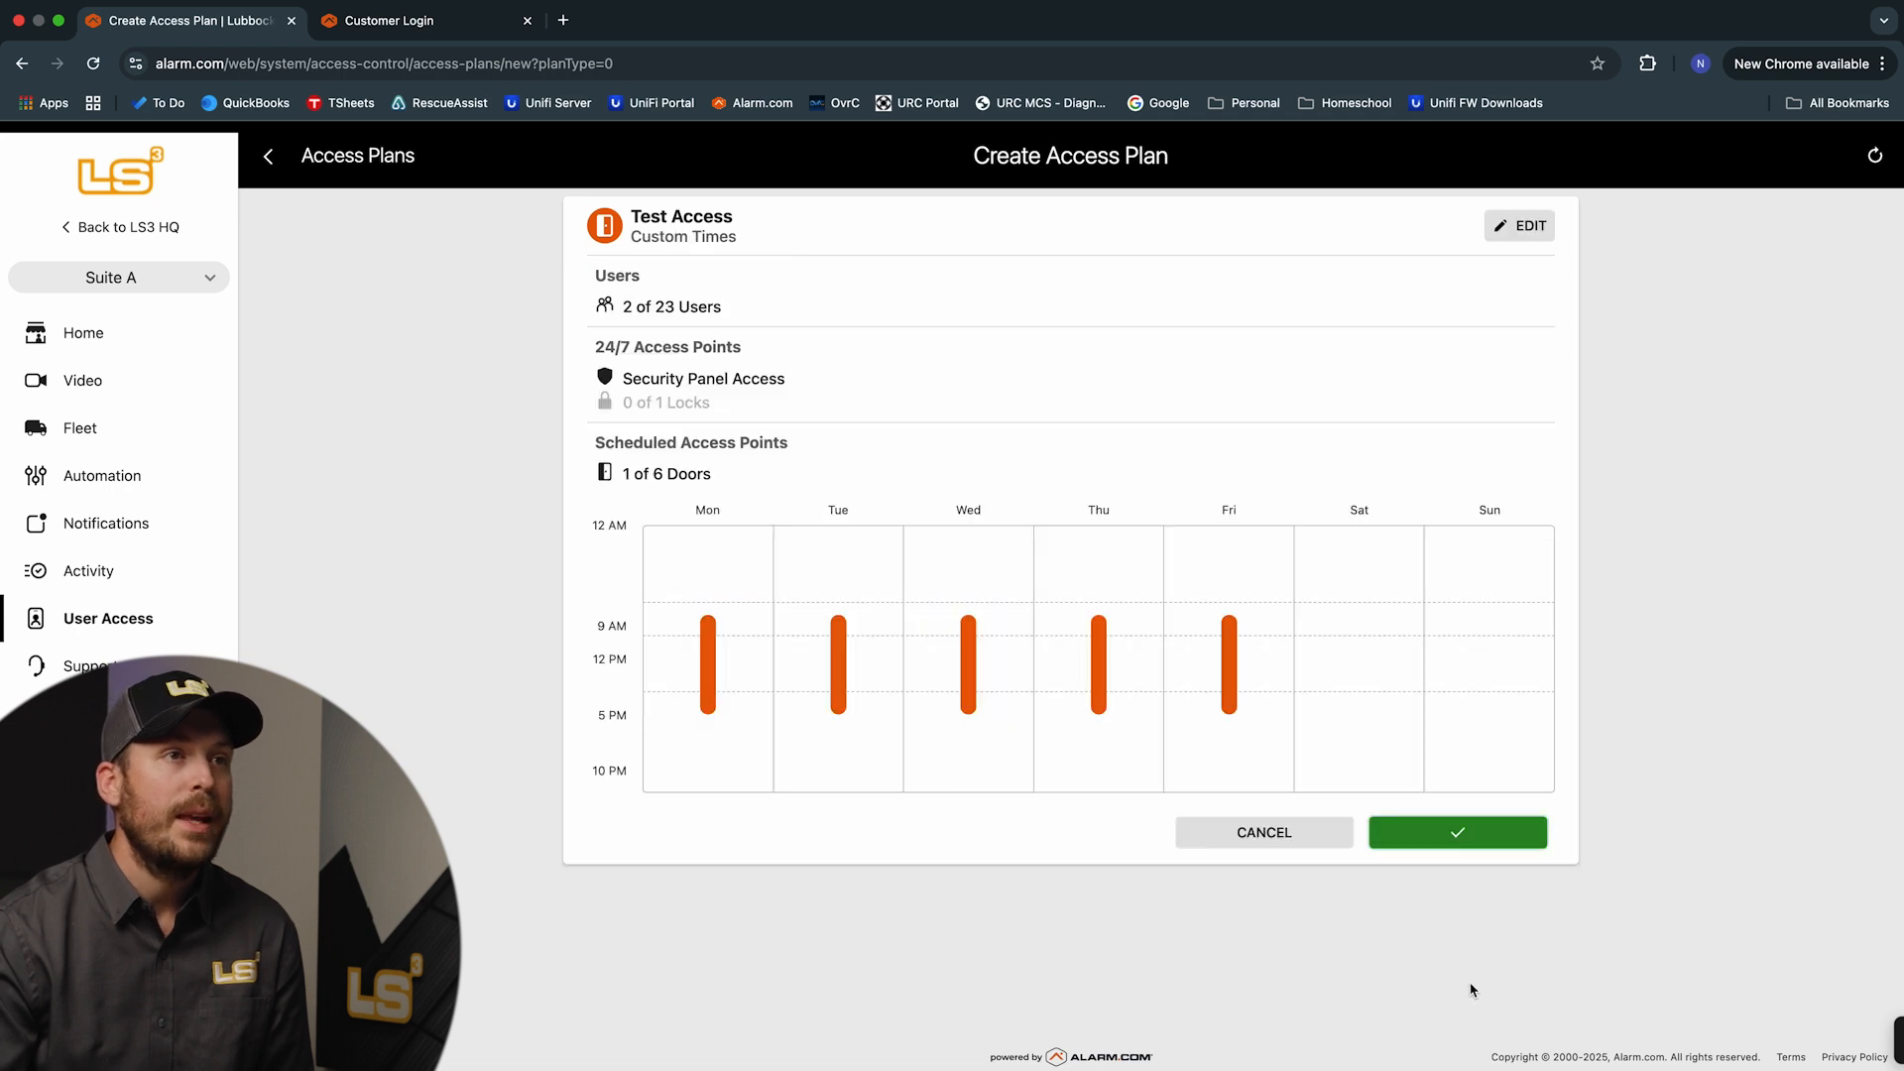
left_click(1471, 841)
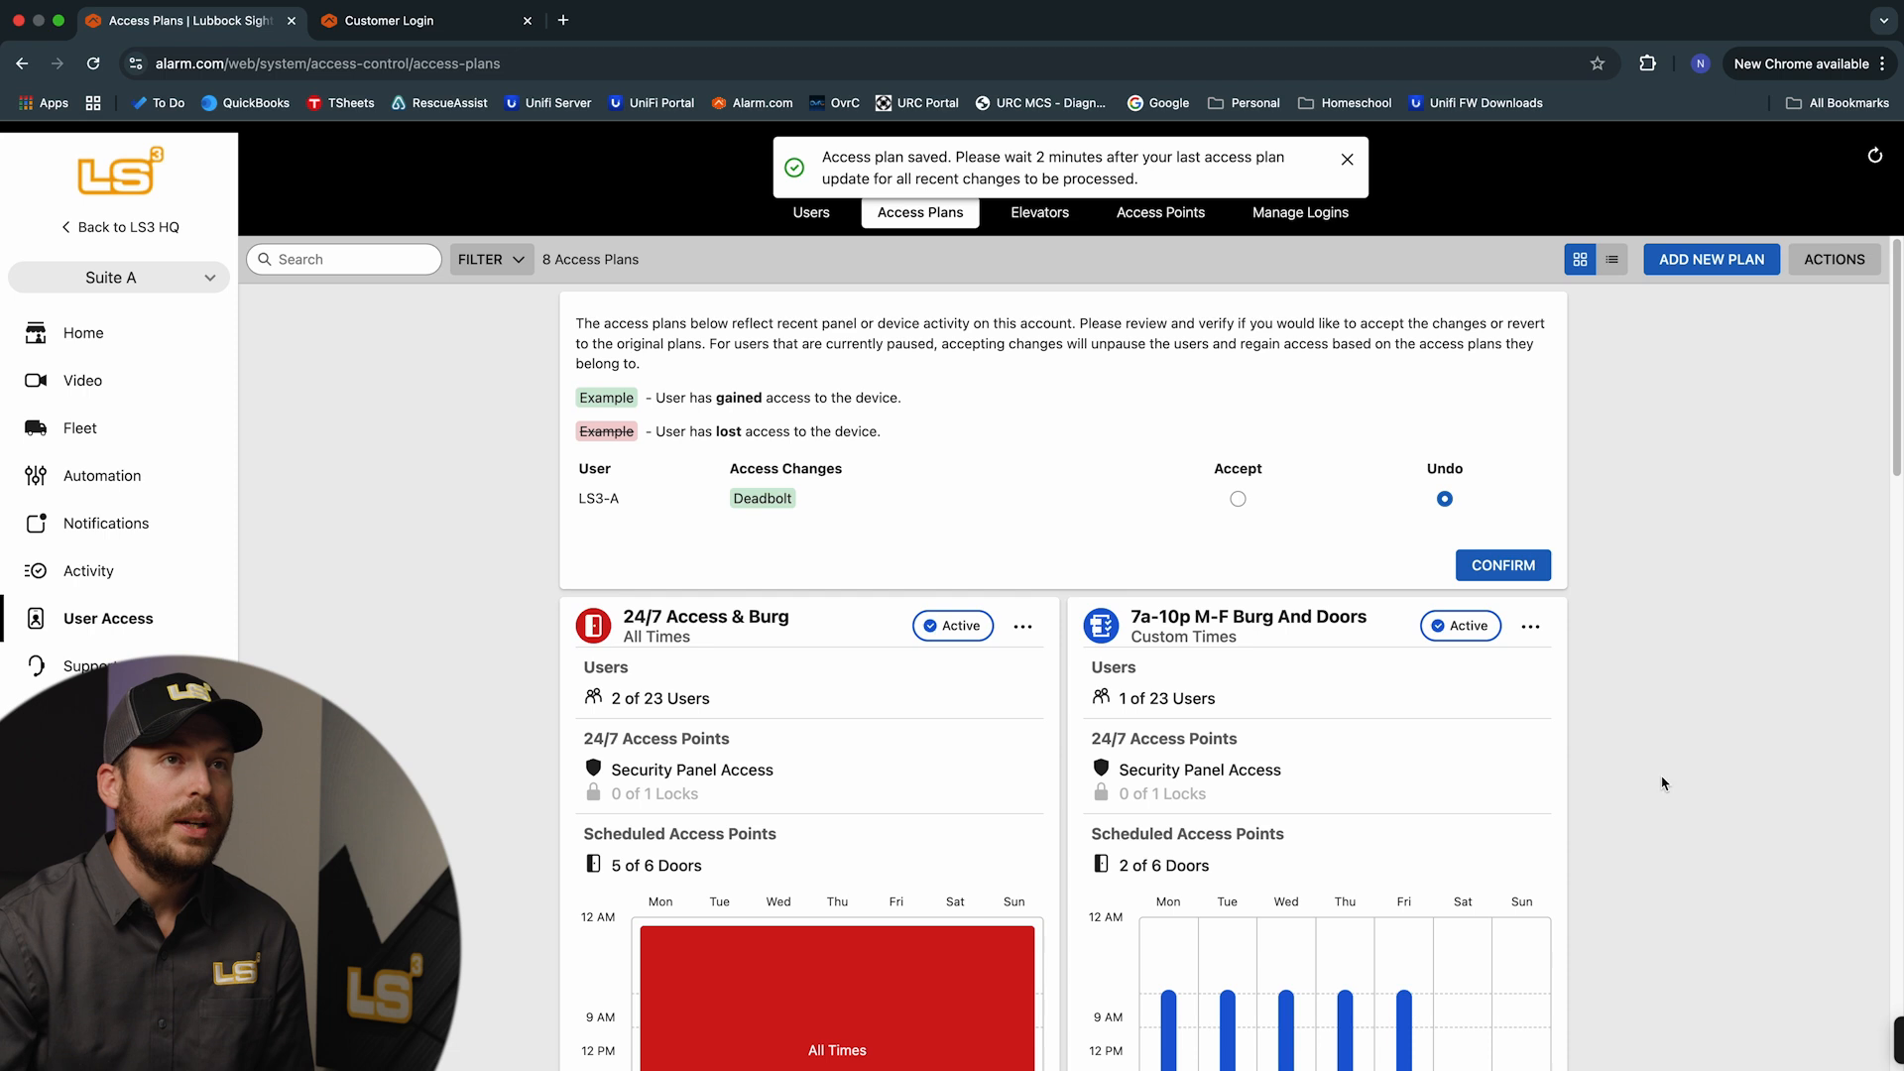
scroll(1803, 598, "down", 10)
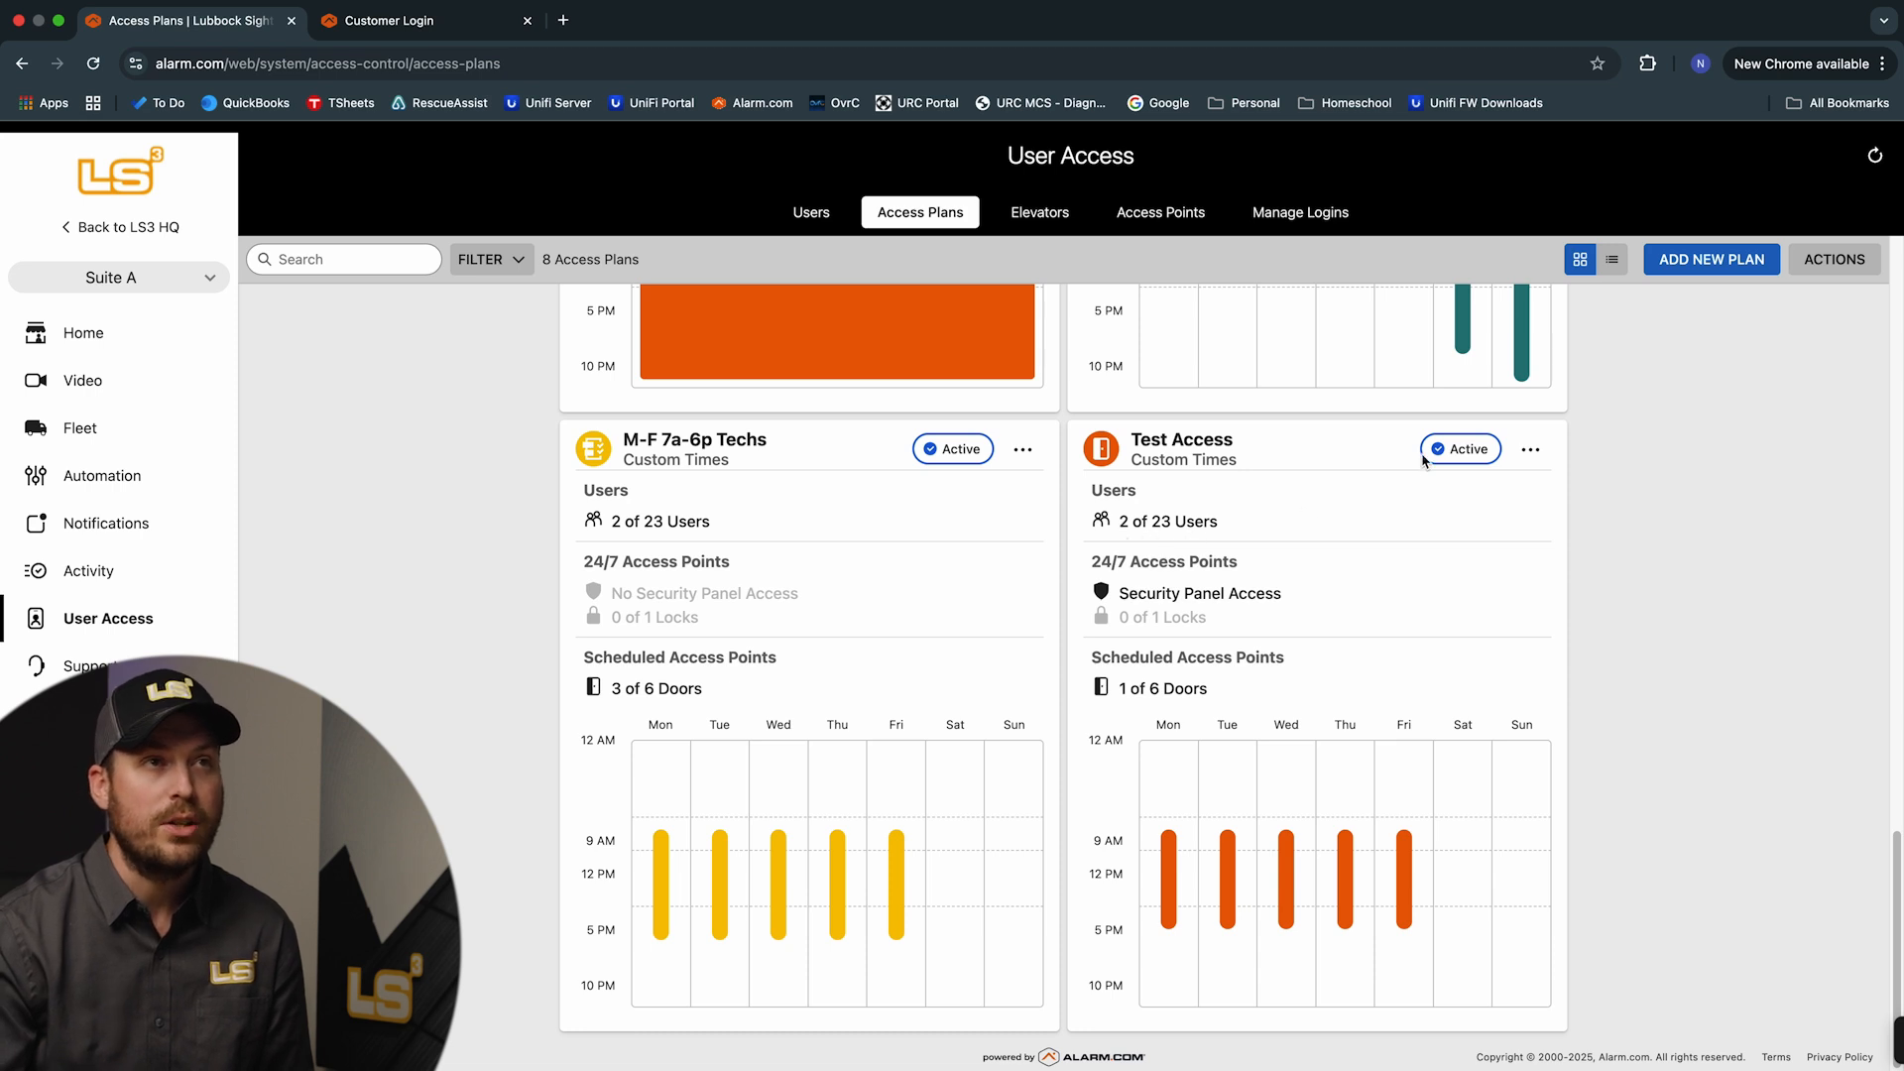
Review the users assigned to Test Access, then return to the Access Plans list
left_click(1530, 449)
left_click(1509, 504)
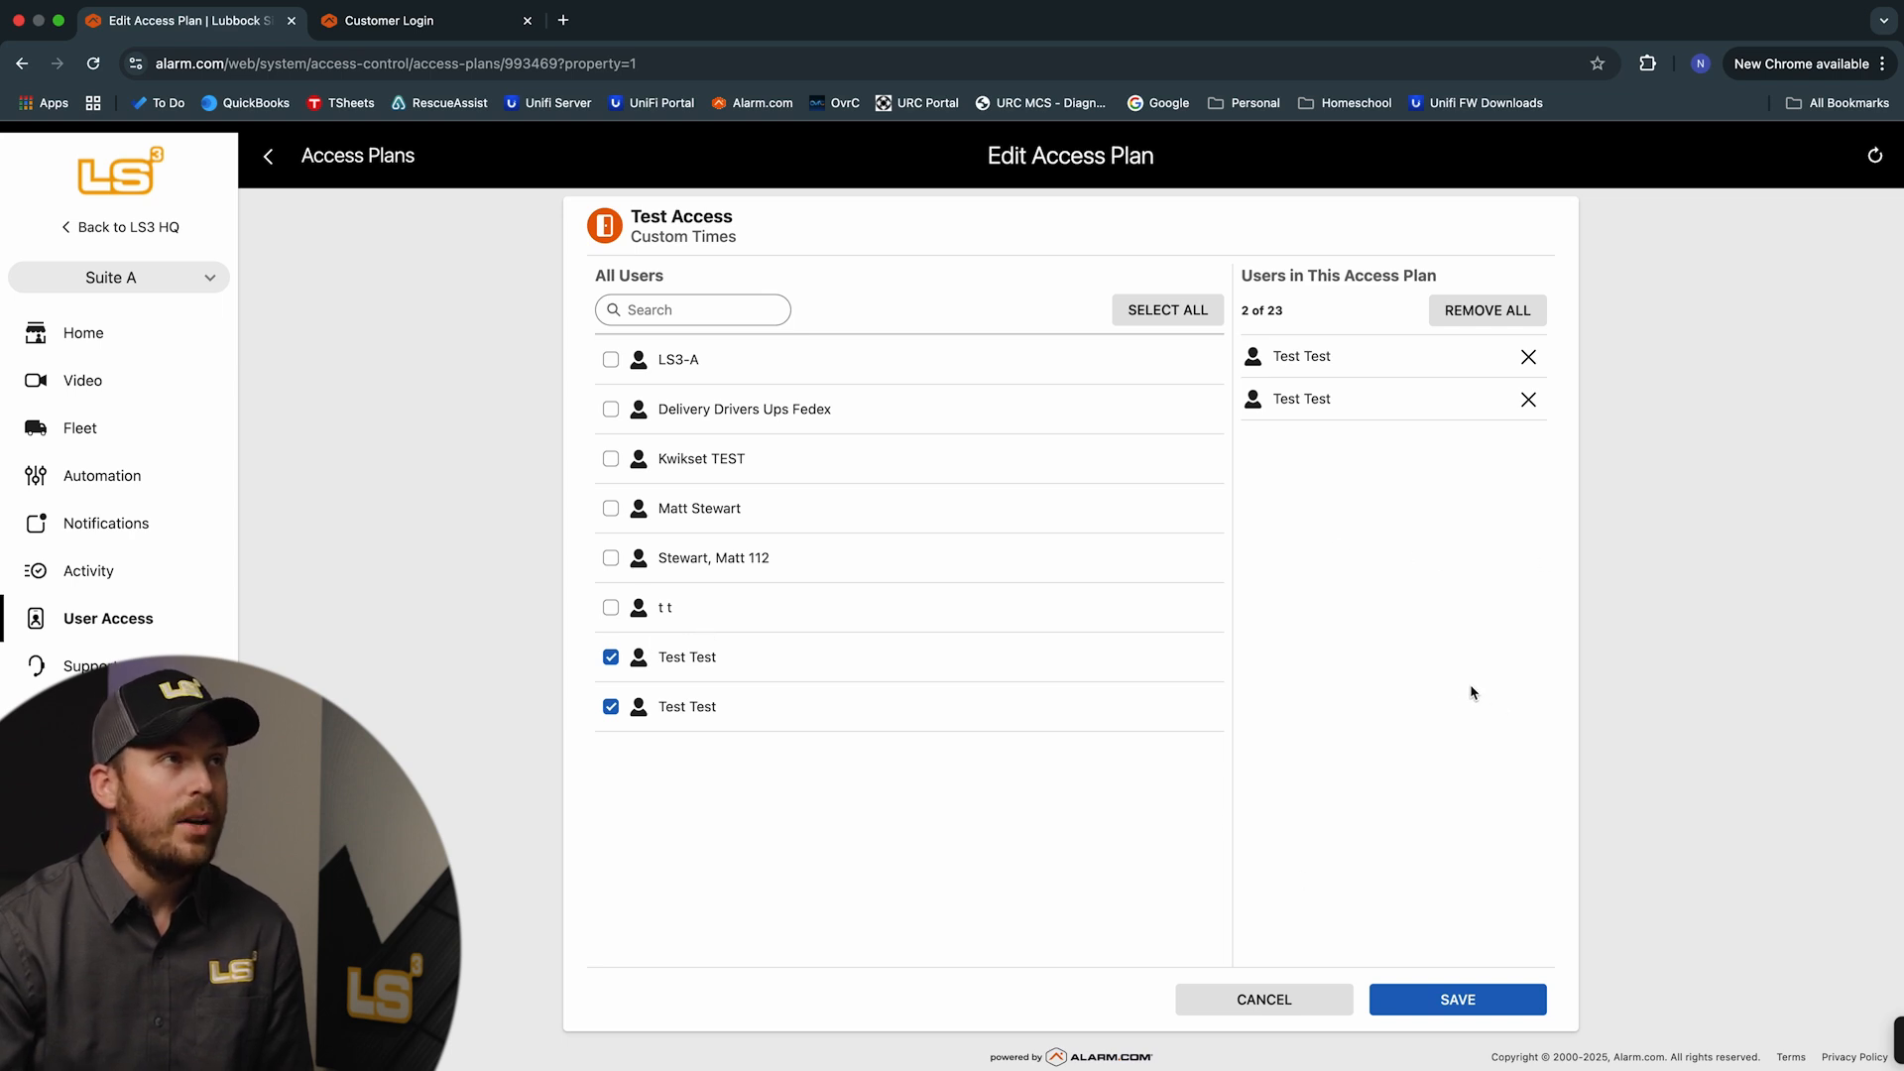
left_click(266, 158)
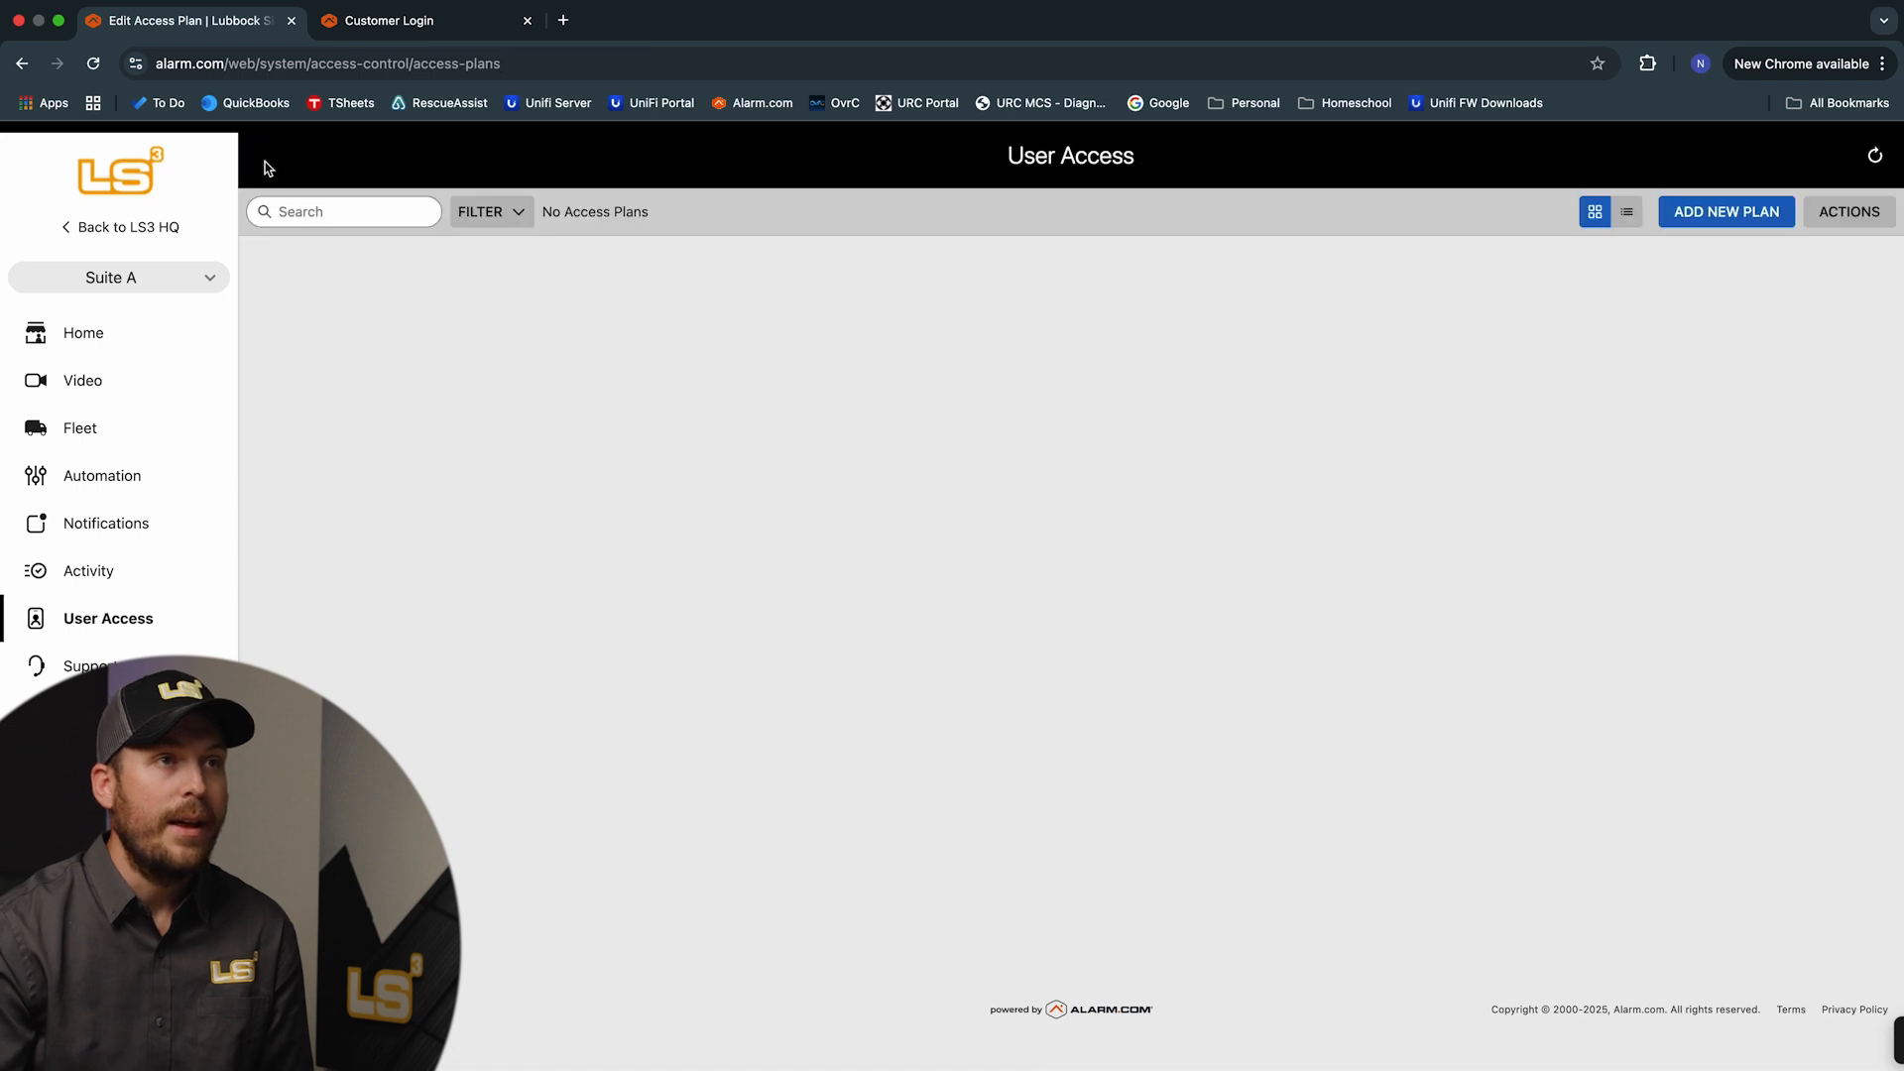
scroll(1283, 704, "down", 10)
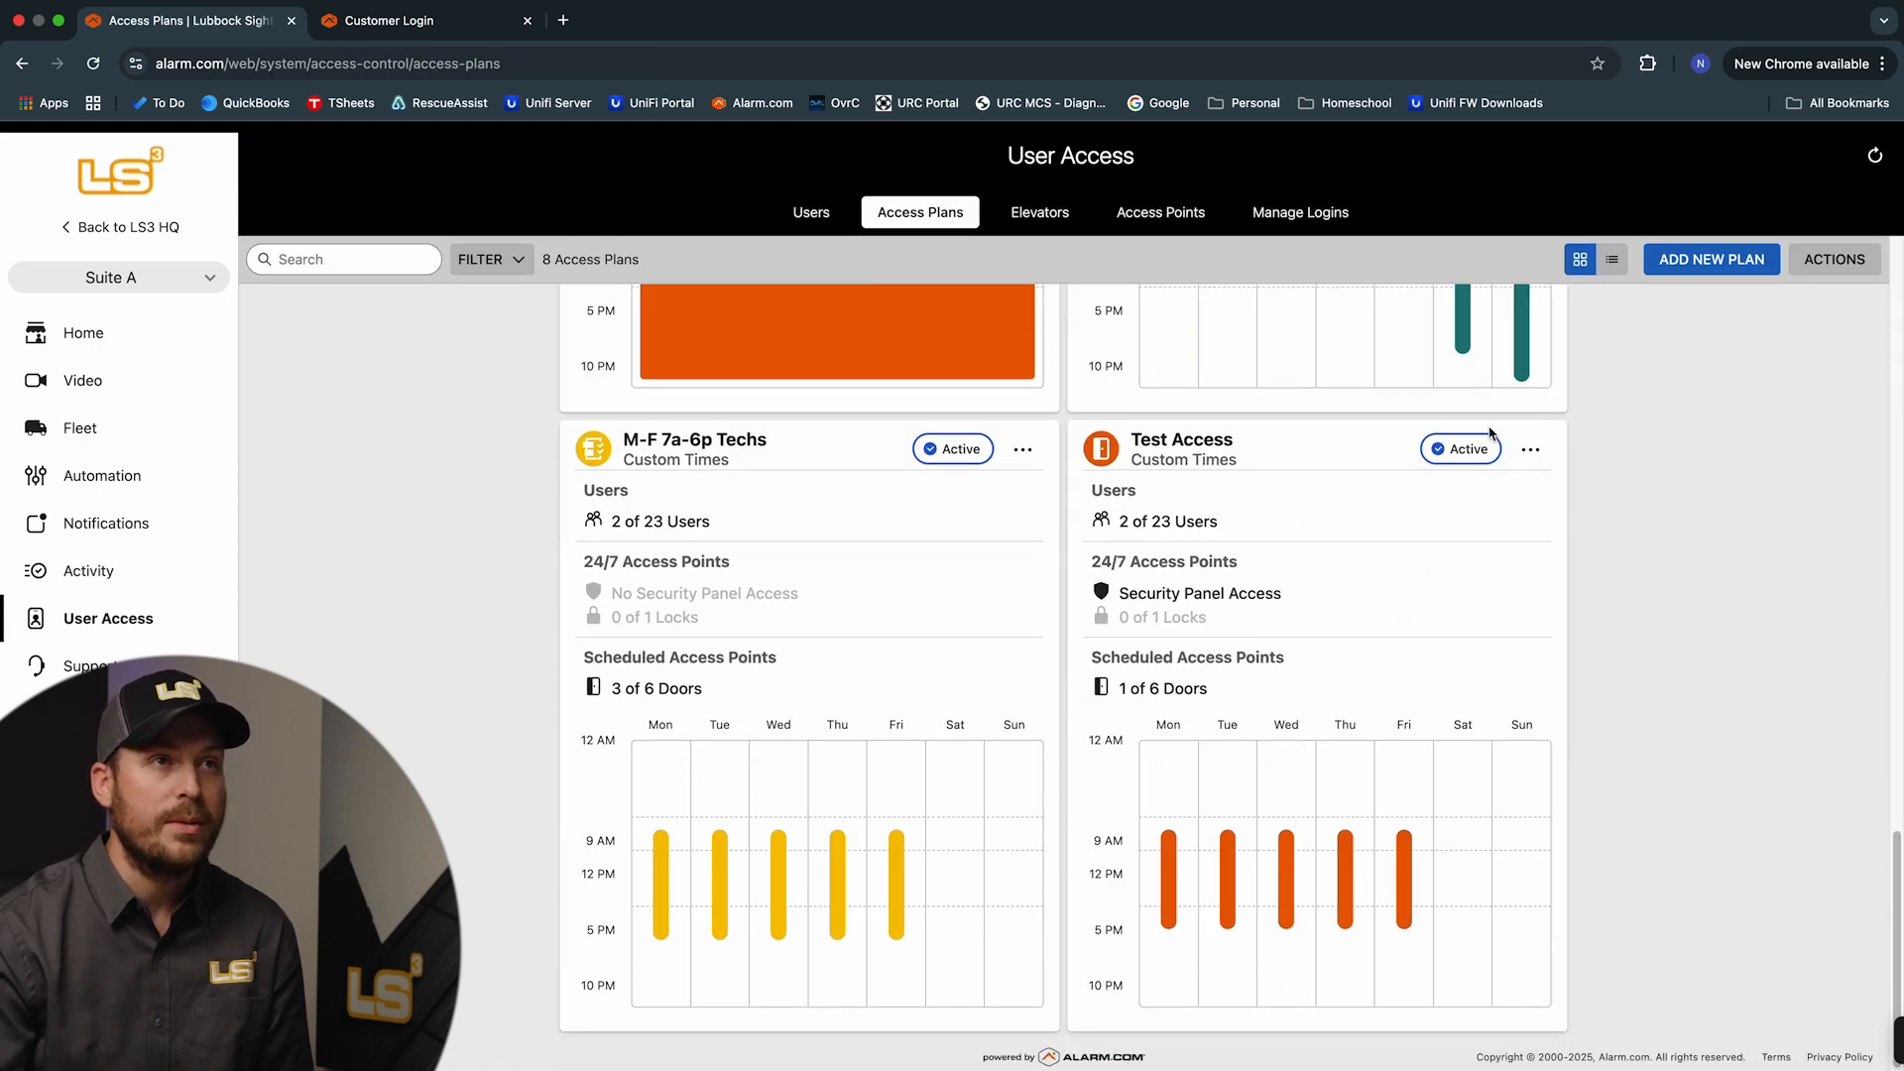
Delete the Test Access plan from its options menu, leaving 7 access plans
left_click(1530, 450)
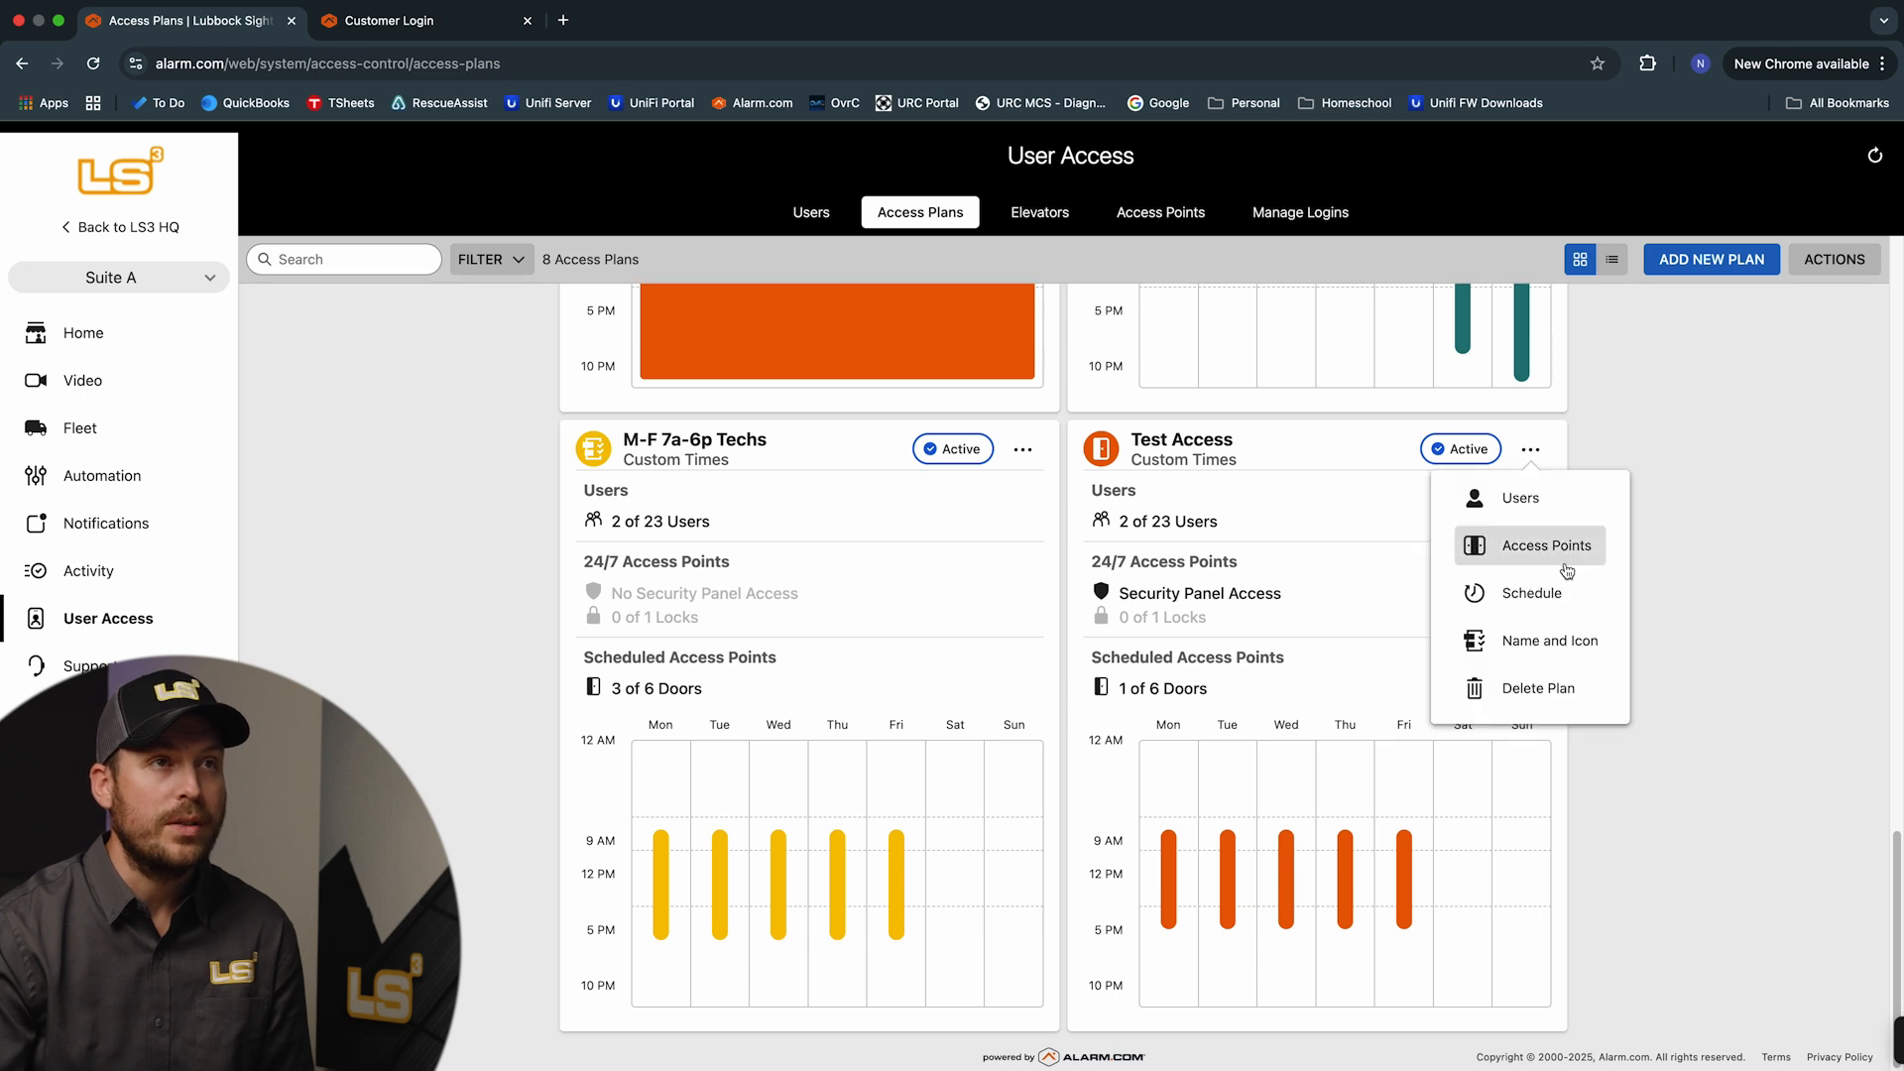
left_click(1535, 699)
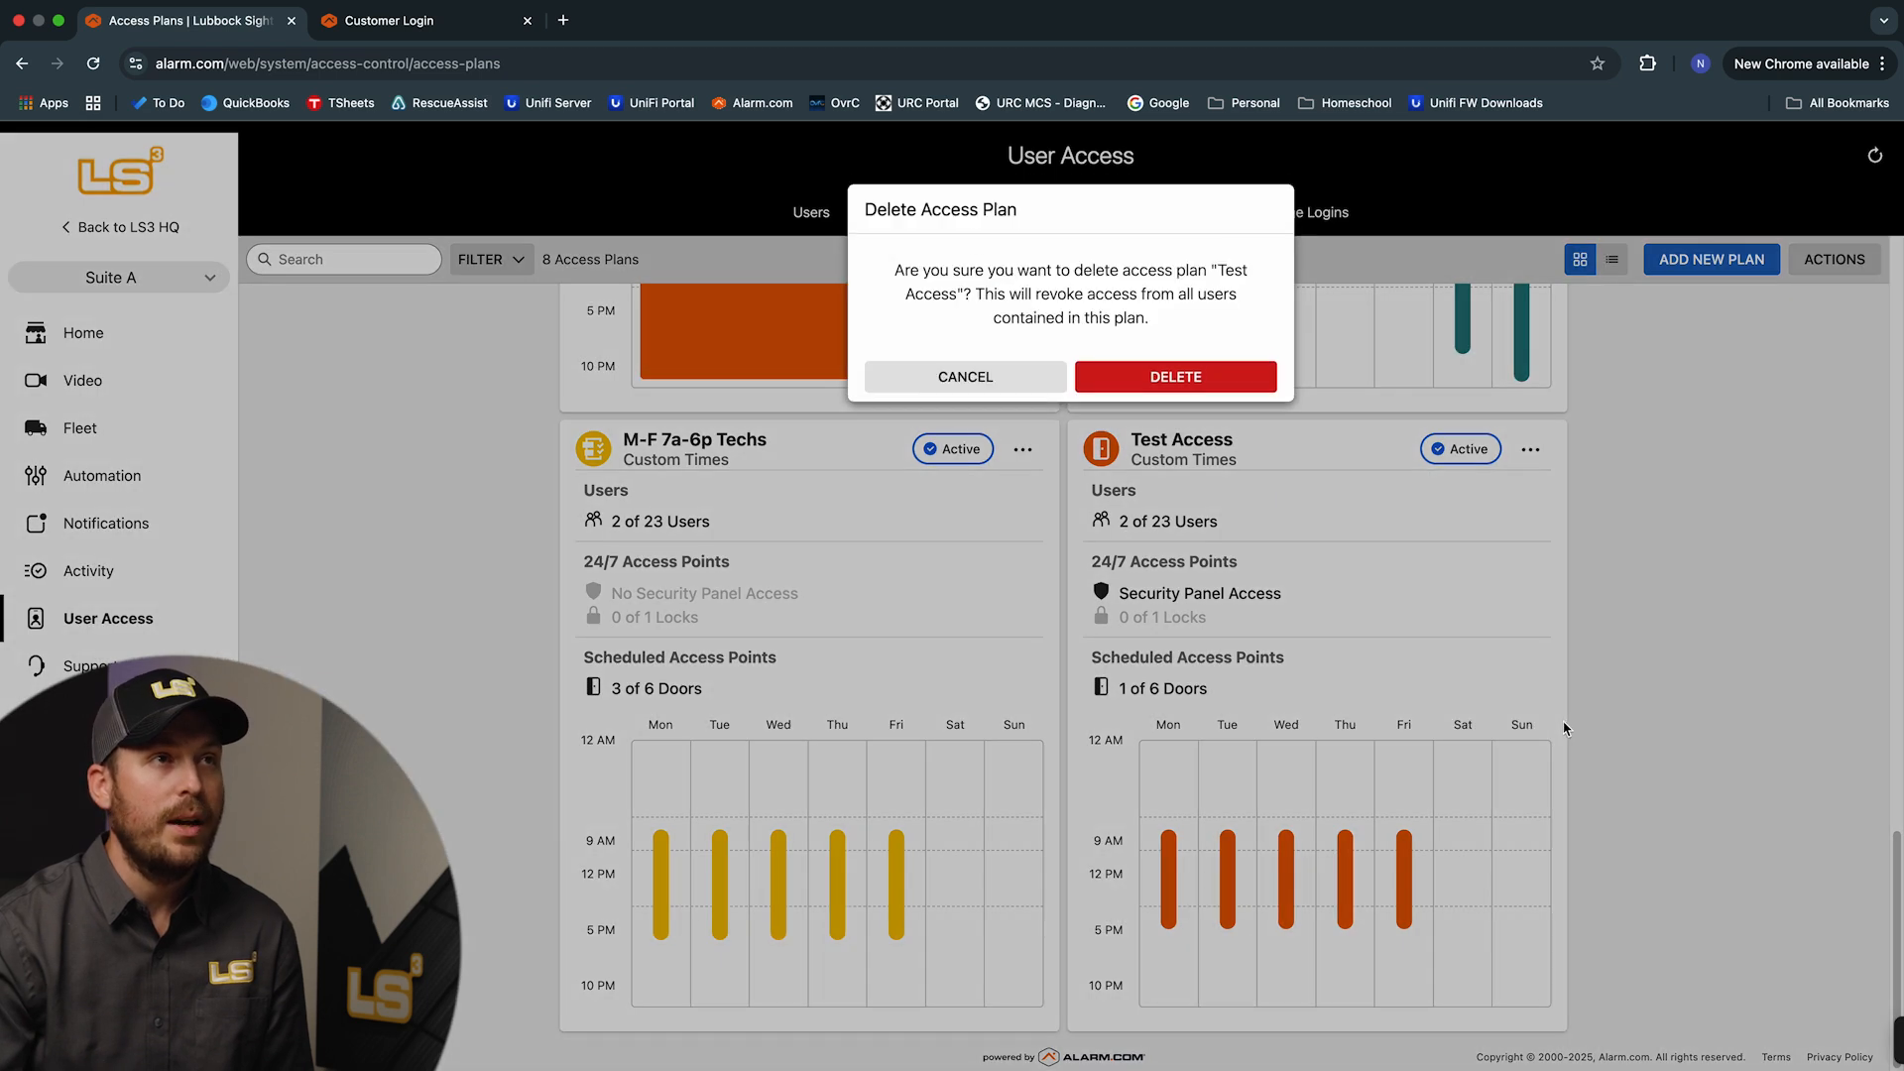
left_click(1228, 380)
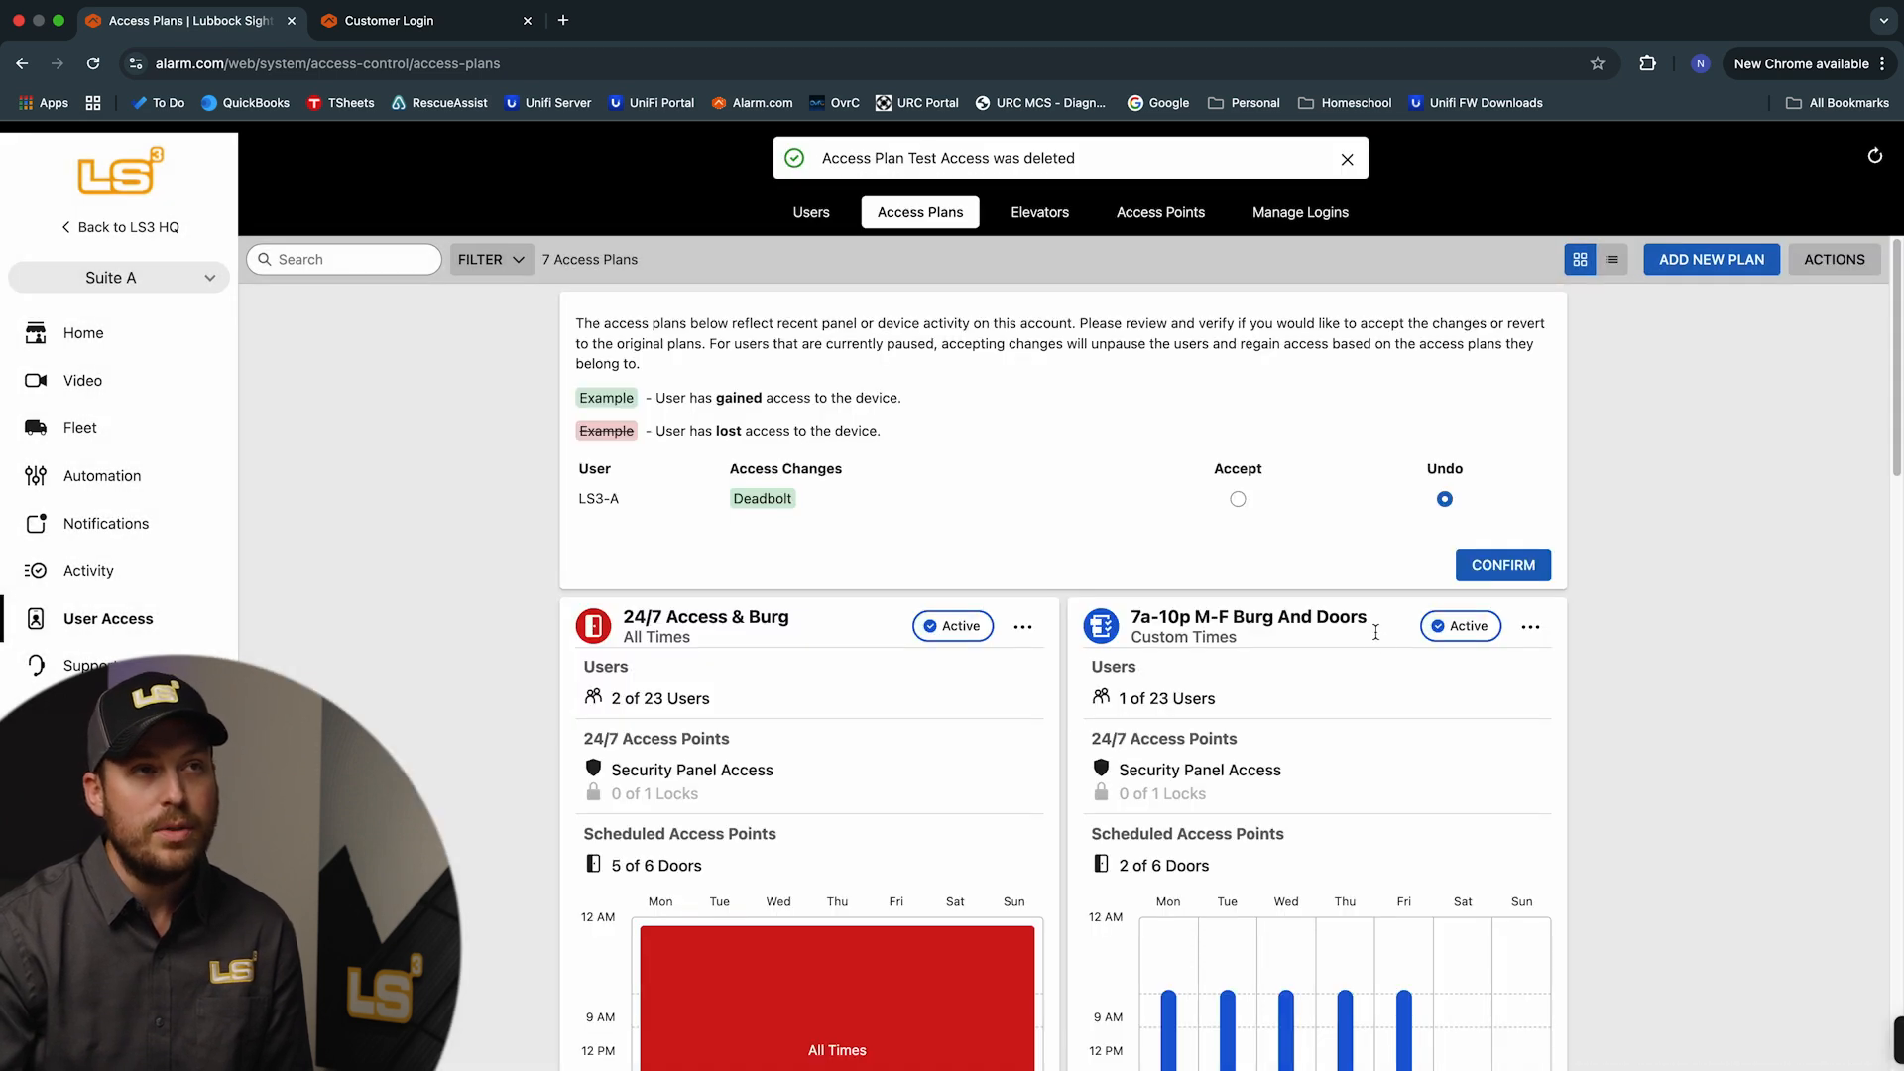
scroll(1374, 643, "down", 8)
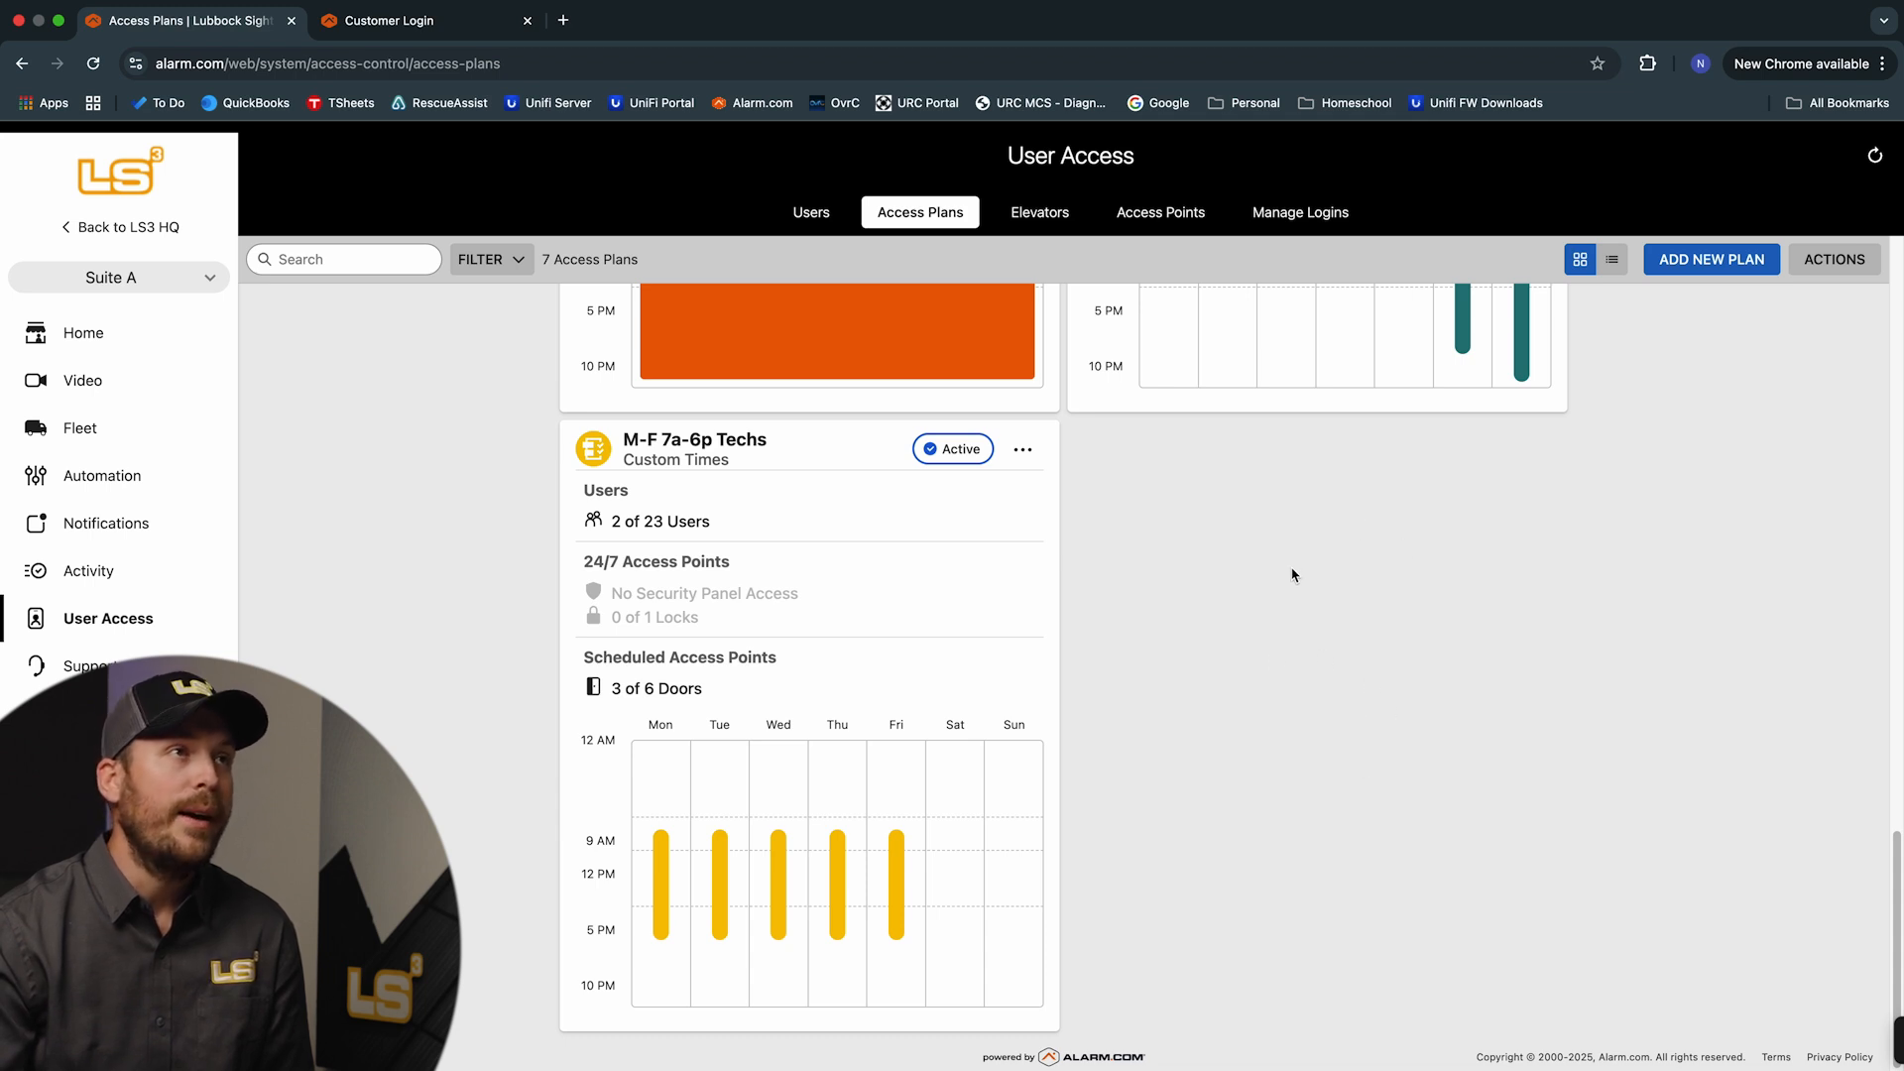
Delete the badge-and-PIN Test Test user and the remaining Test Test user, leaving 21 users
left_click(815, 214)
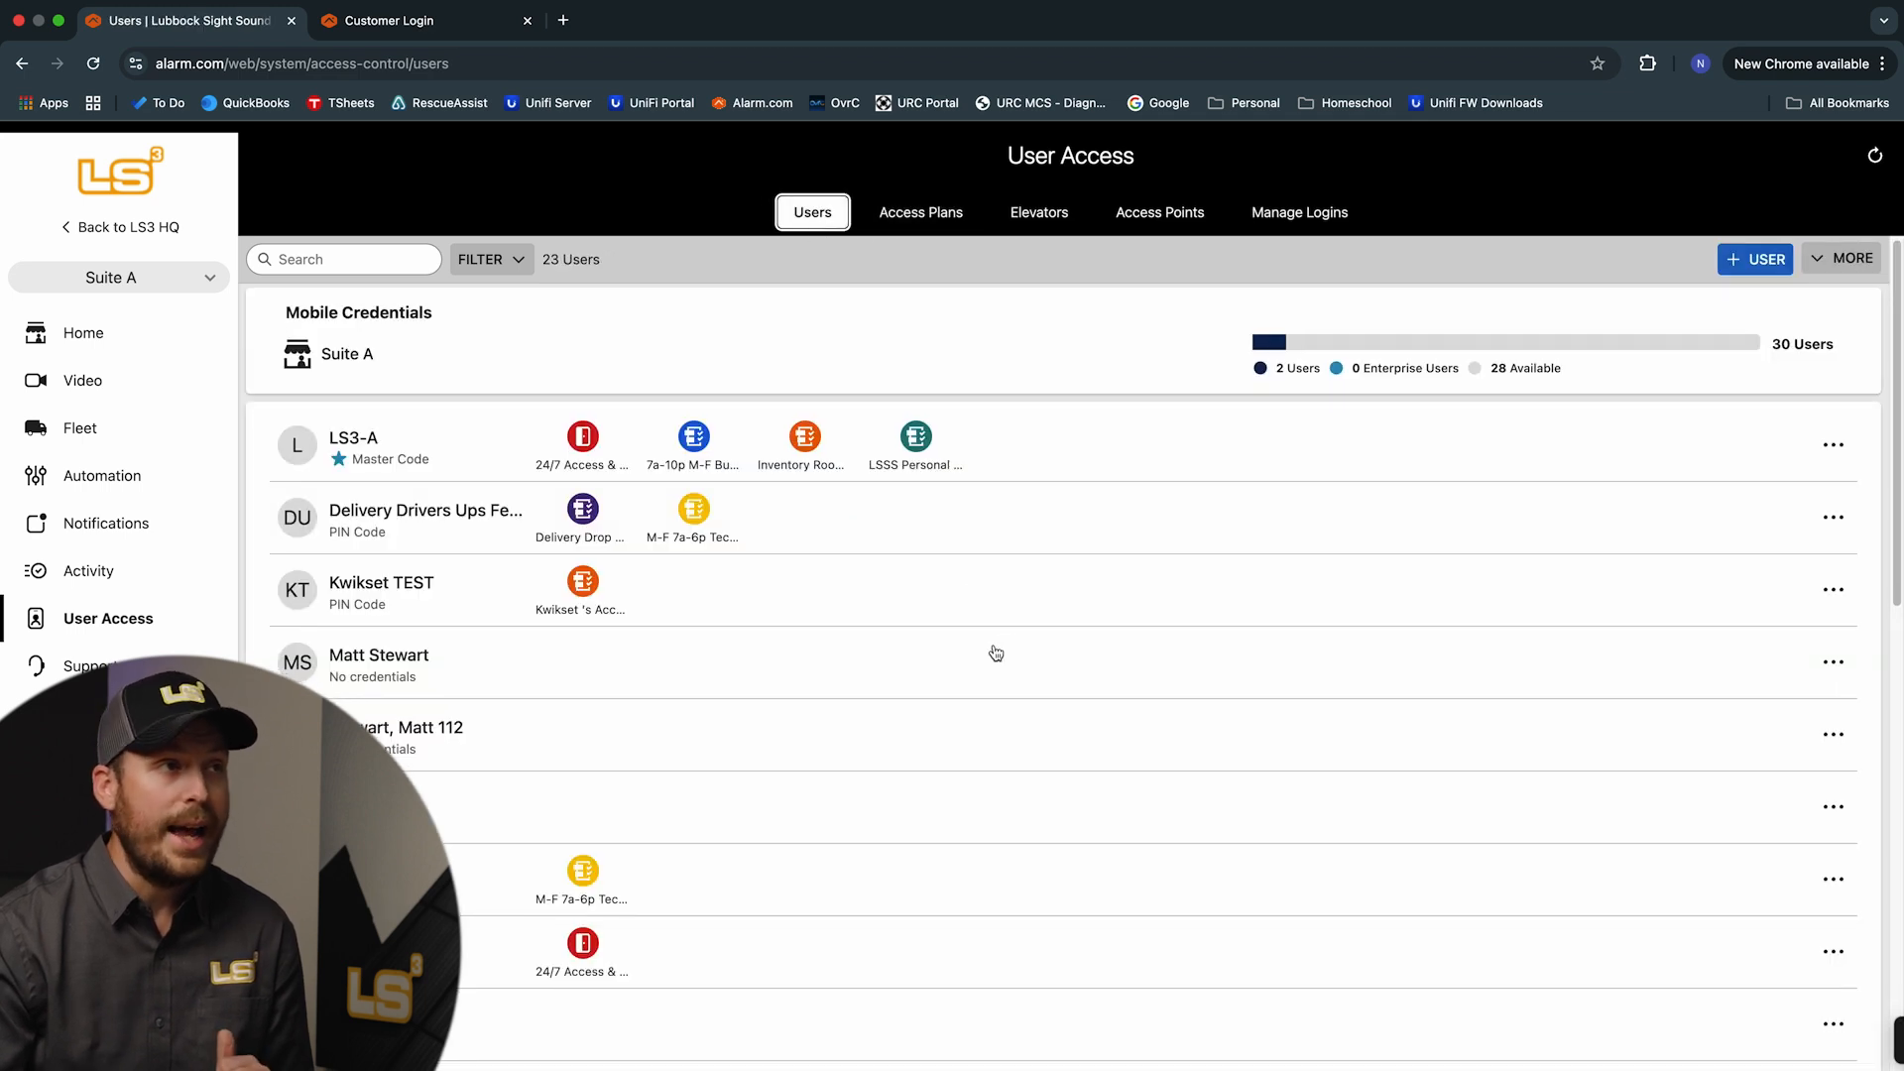
scroll(997, 660, "down", 5)
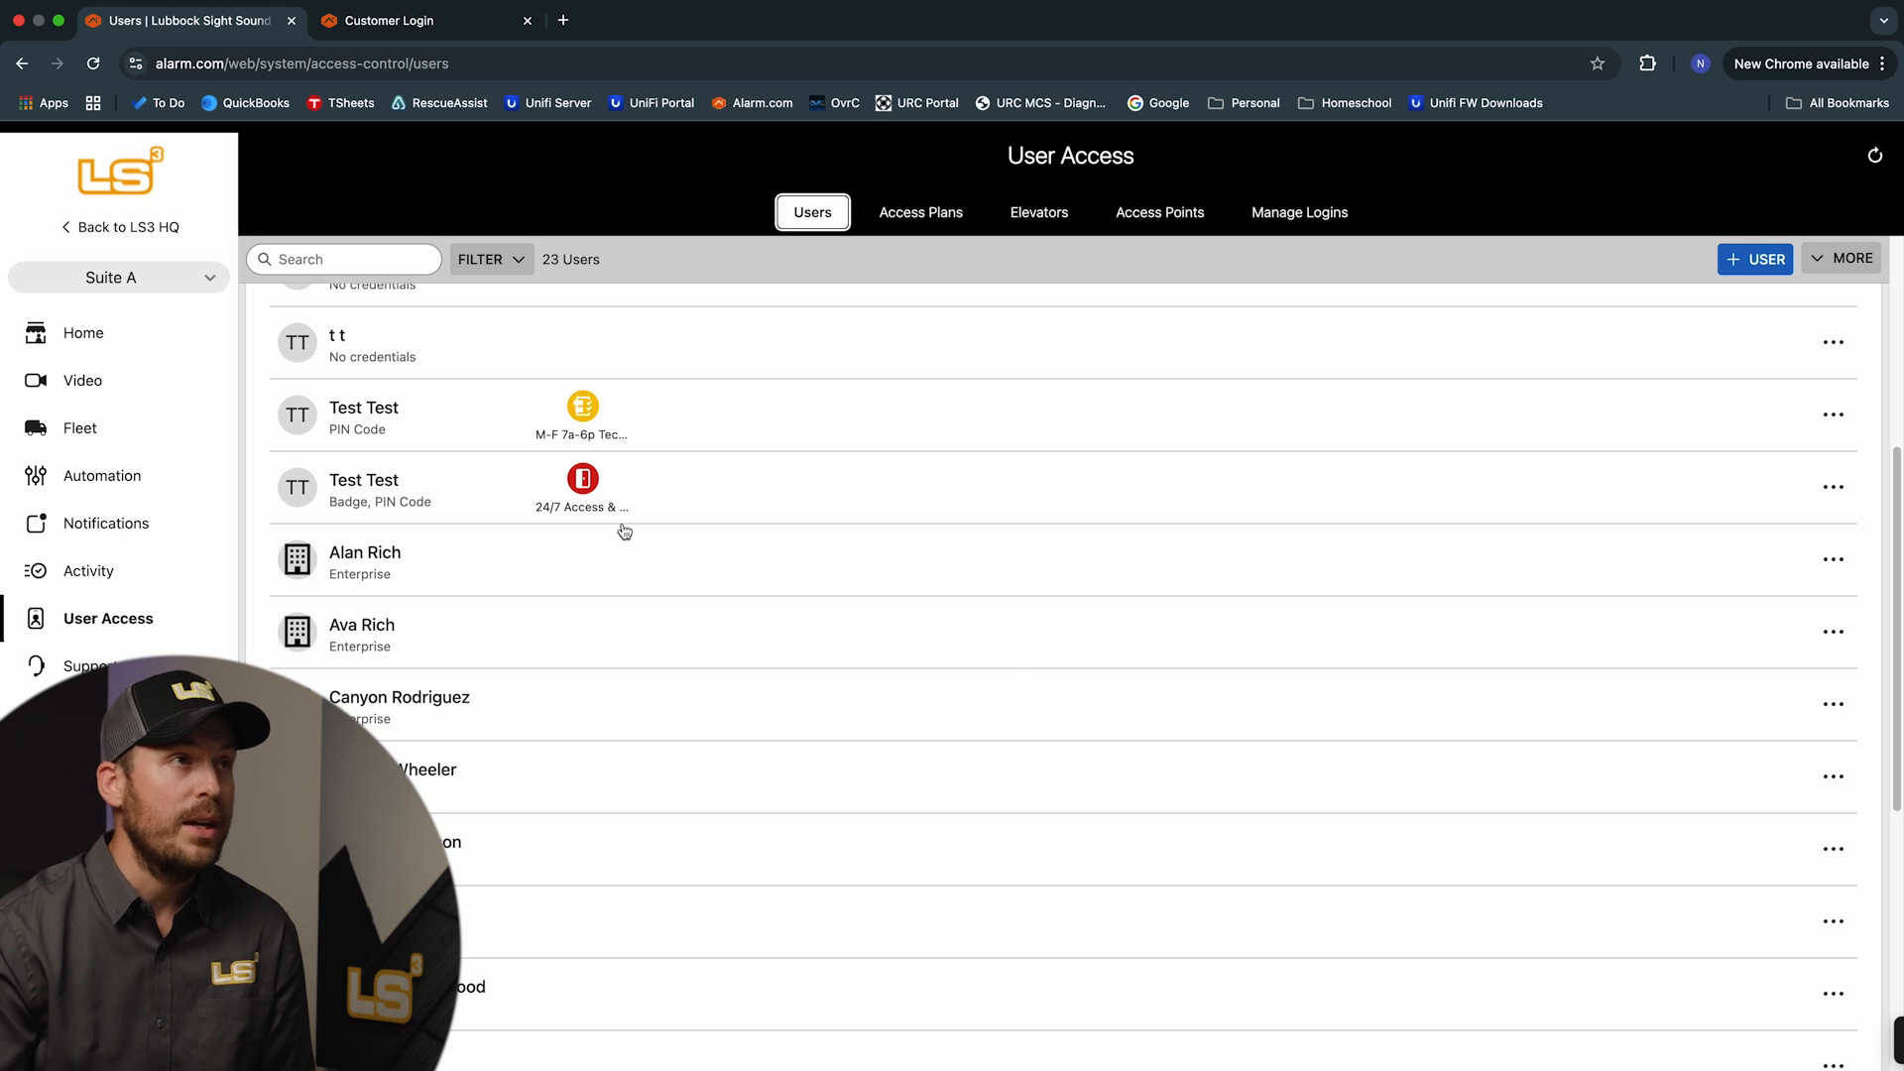
scroll(594, 528, "up", 1)
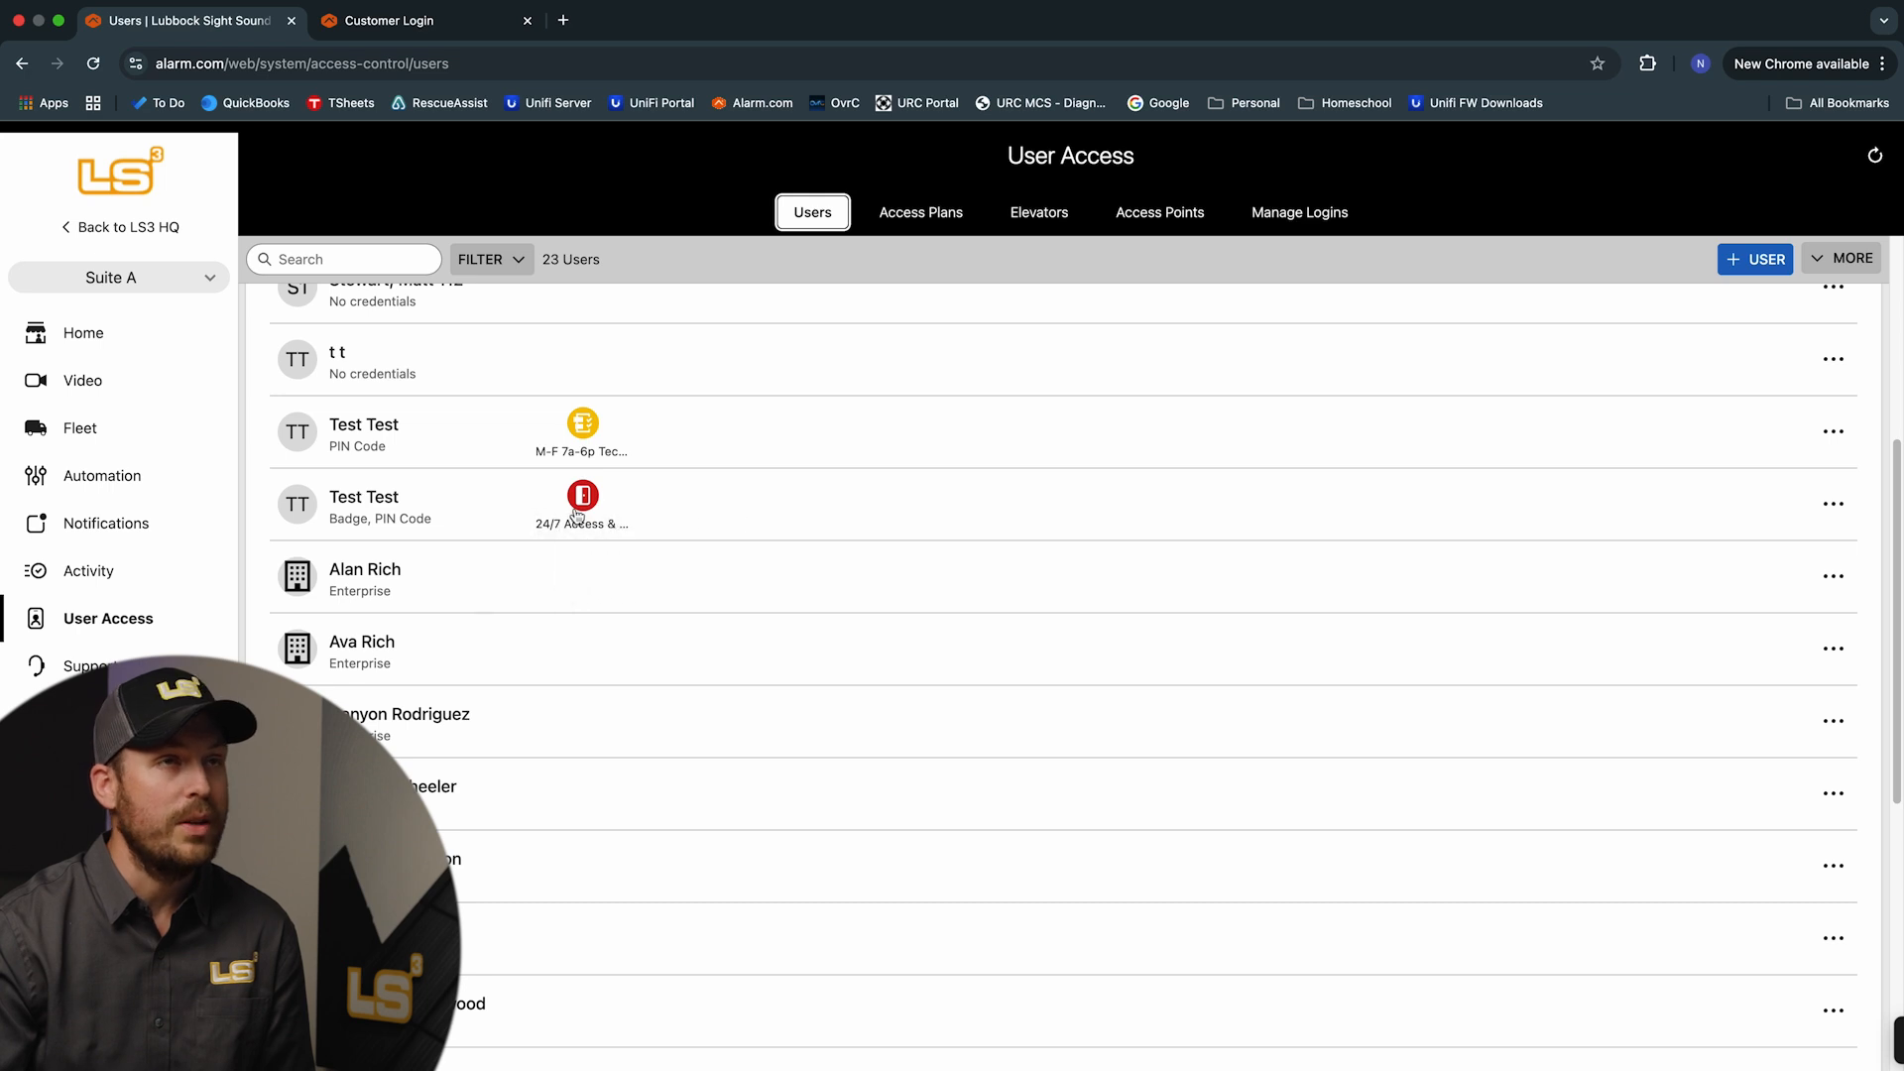
left_click(1833, 504)
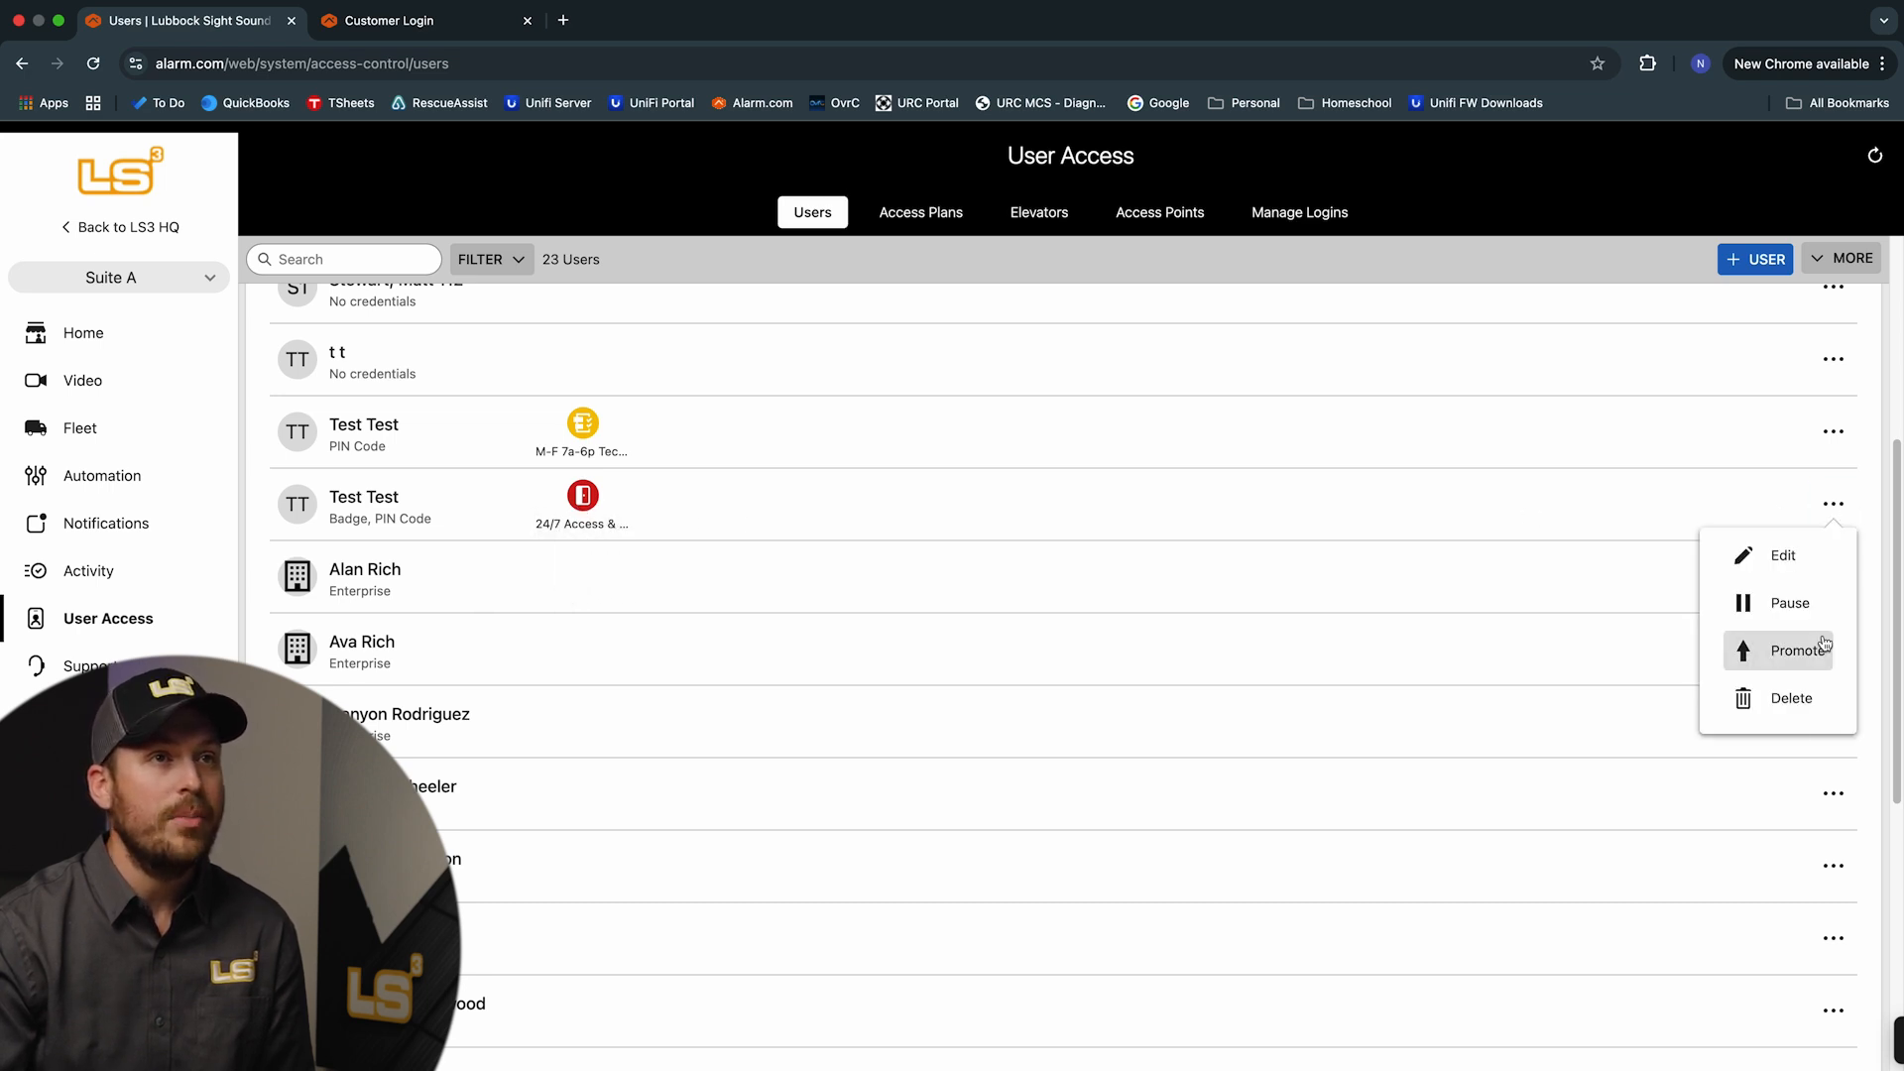
left_click(1803, 700)
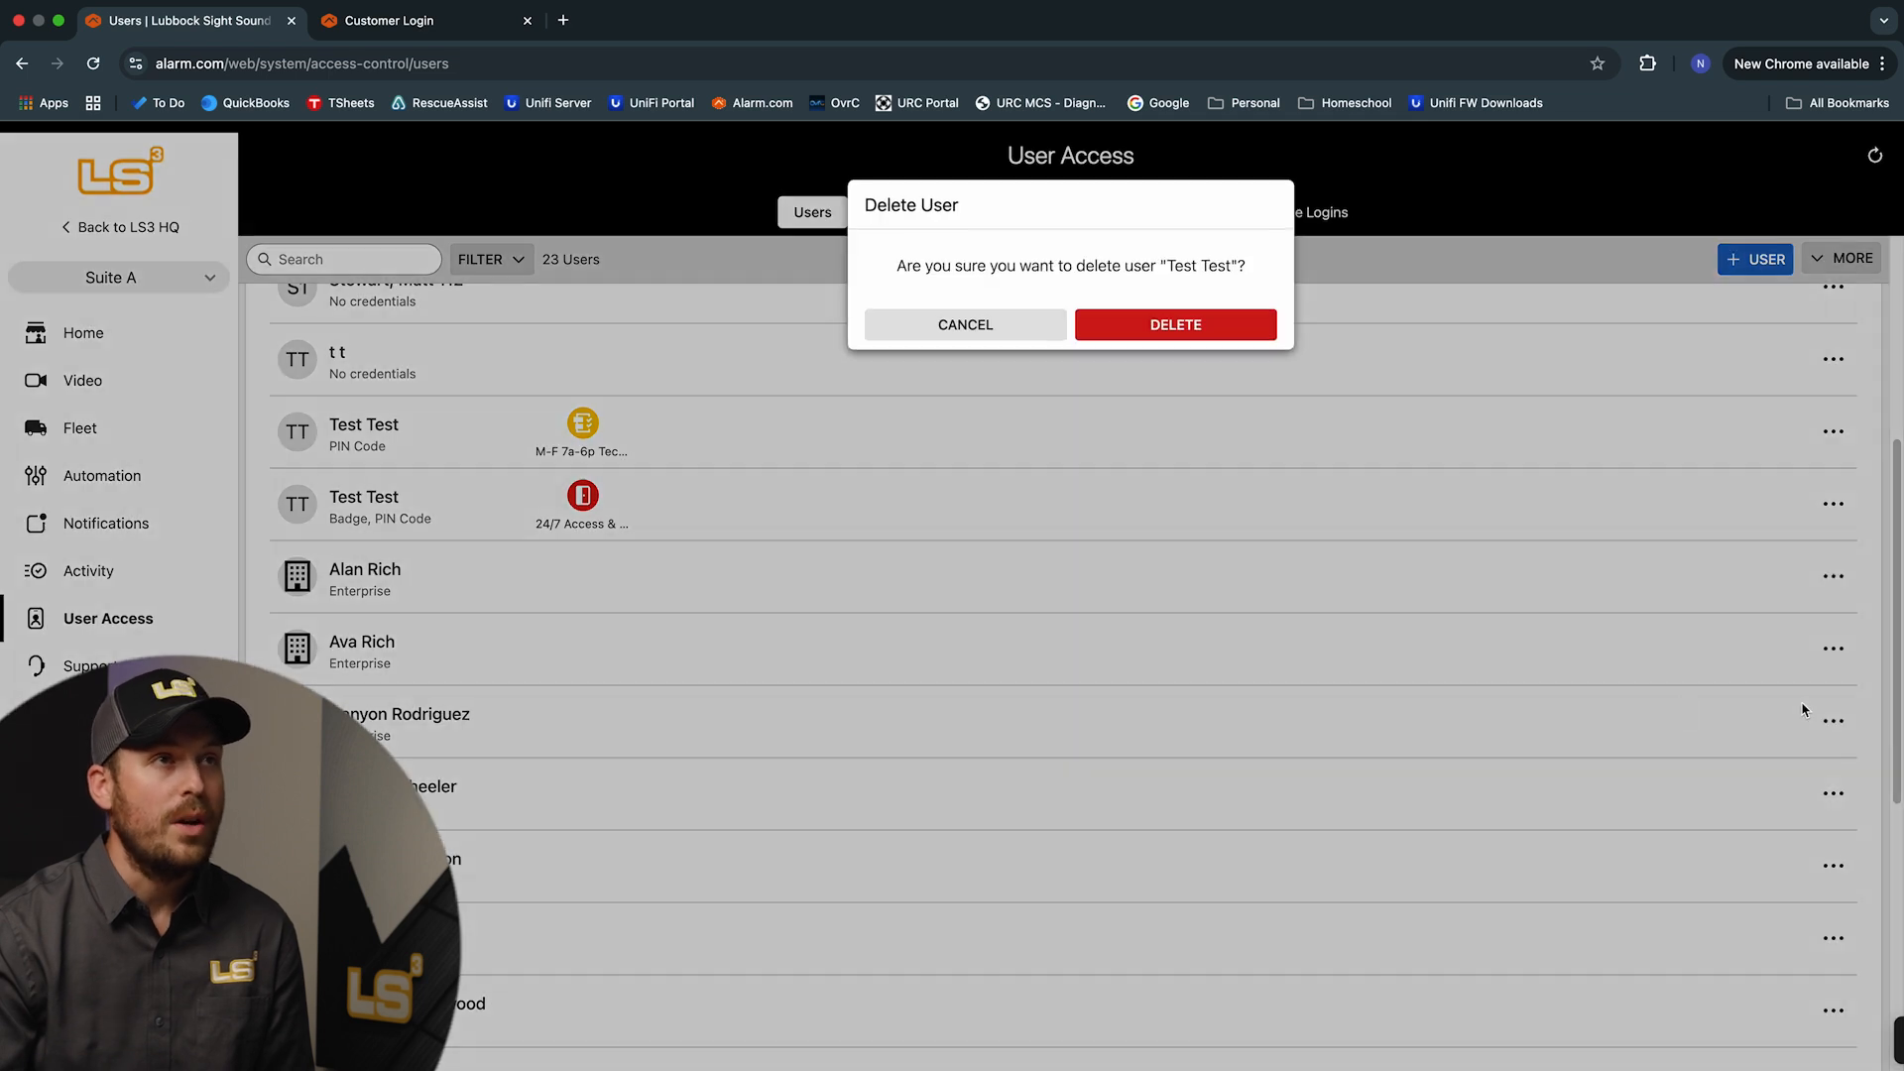
left_click(1182, 331)
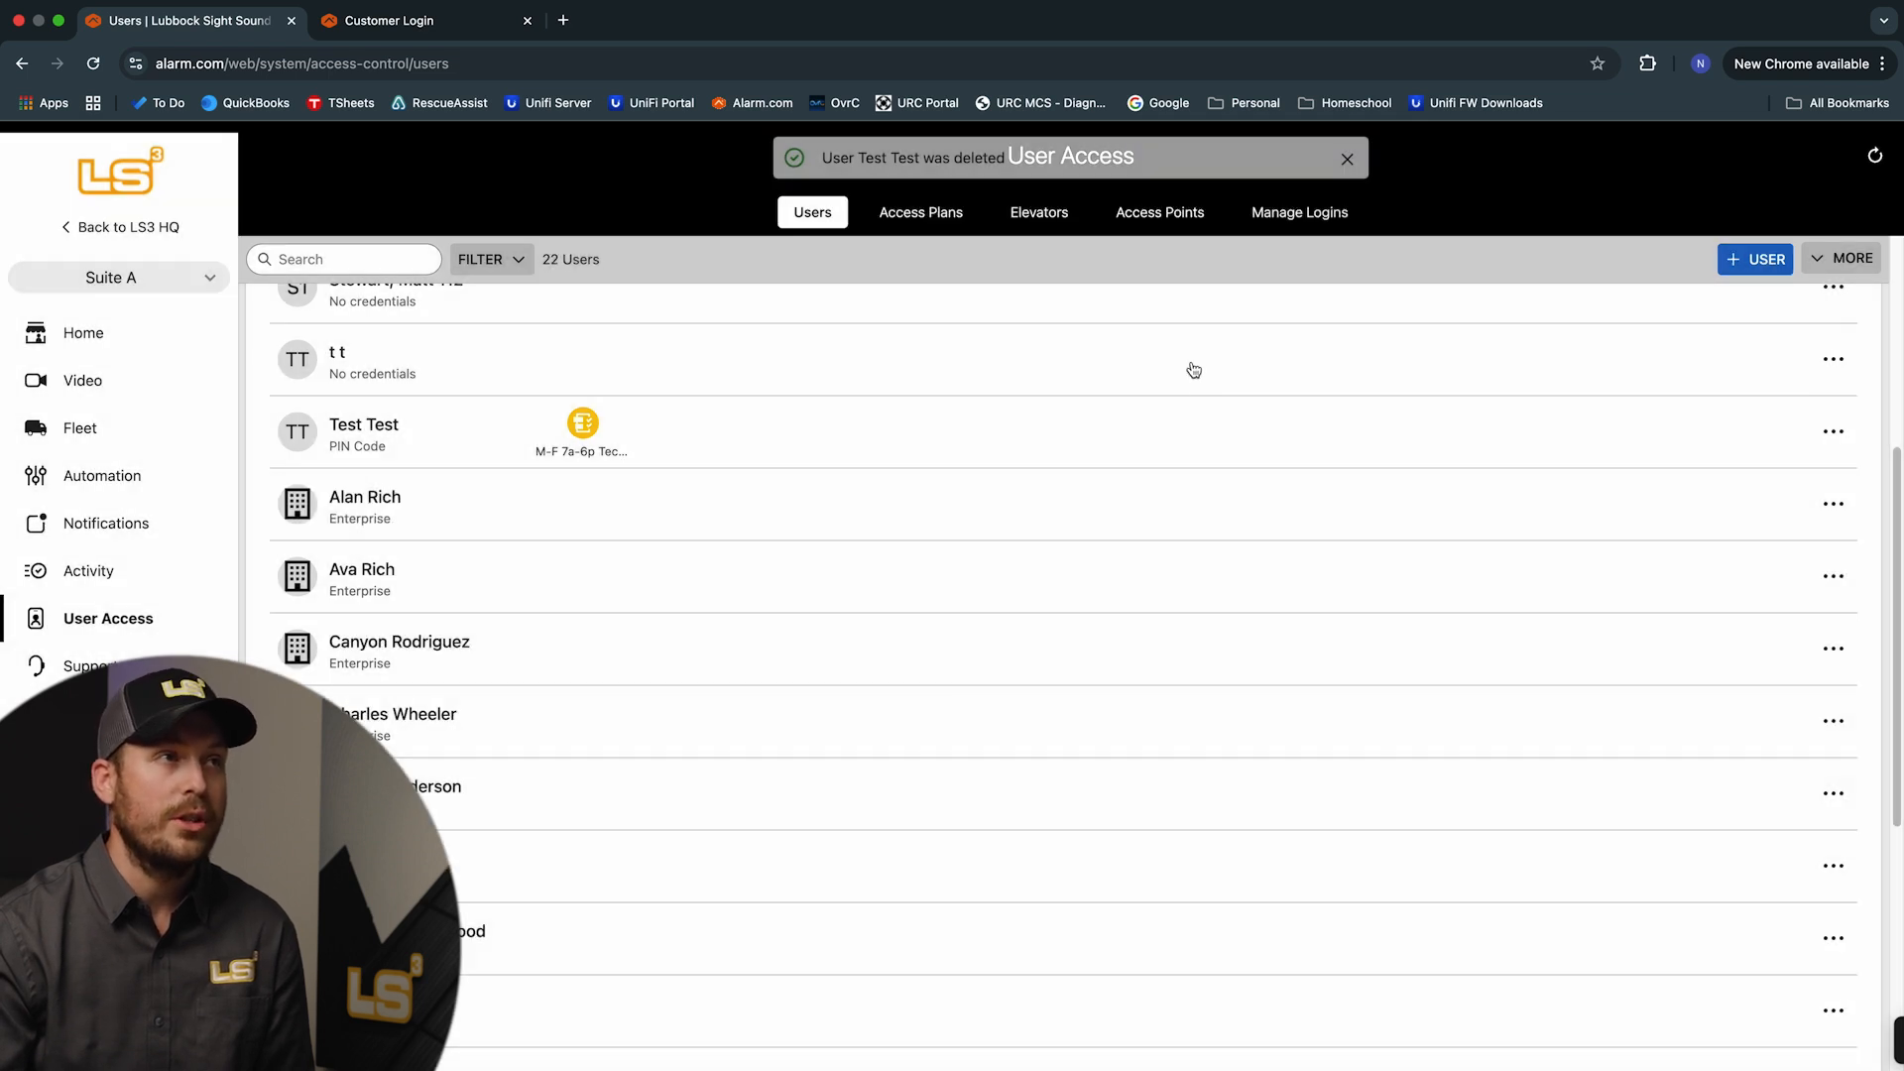
scroll(730, 507, "up", 2)
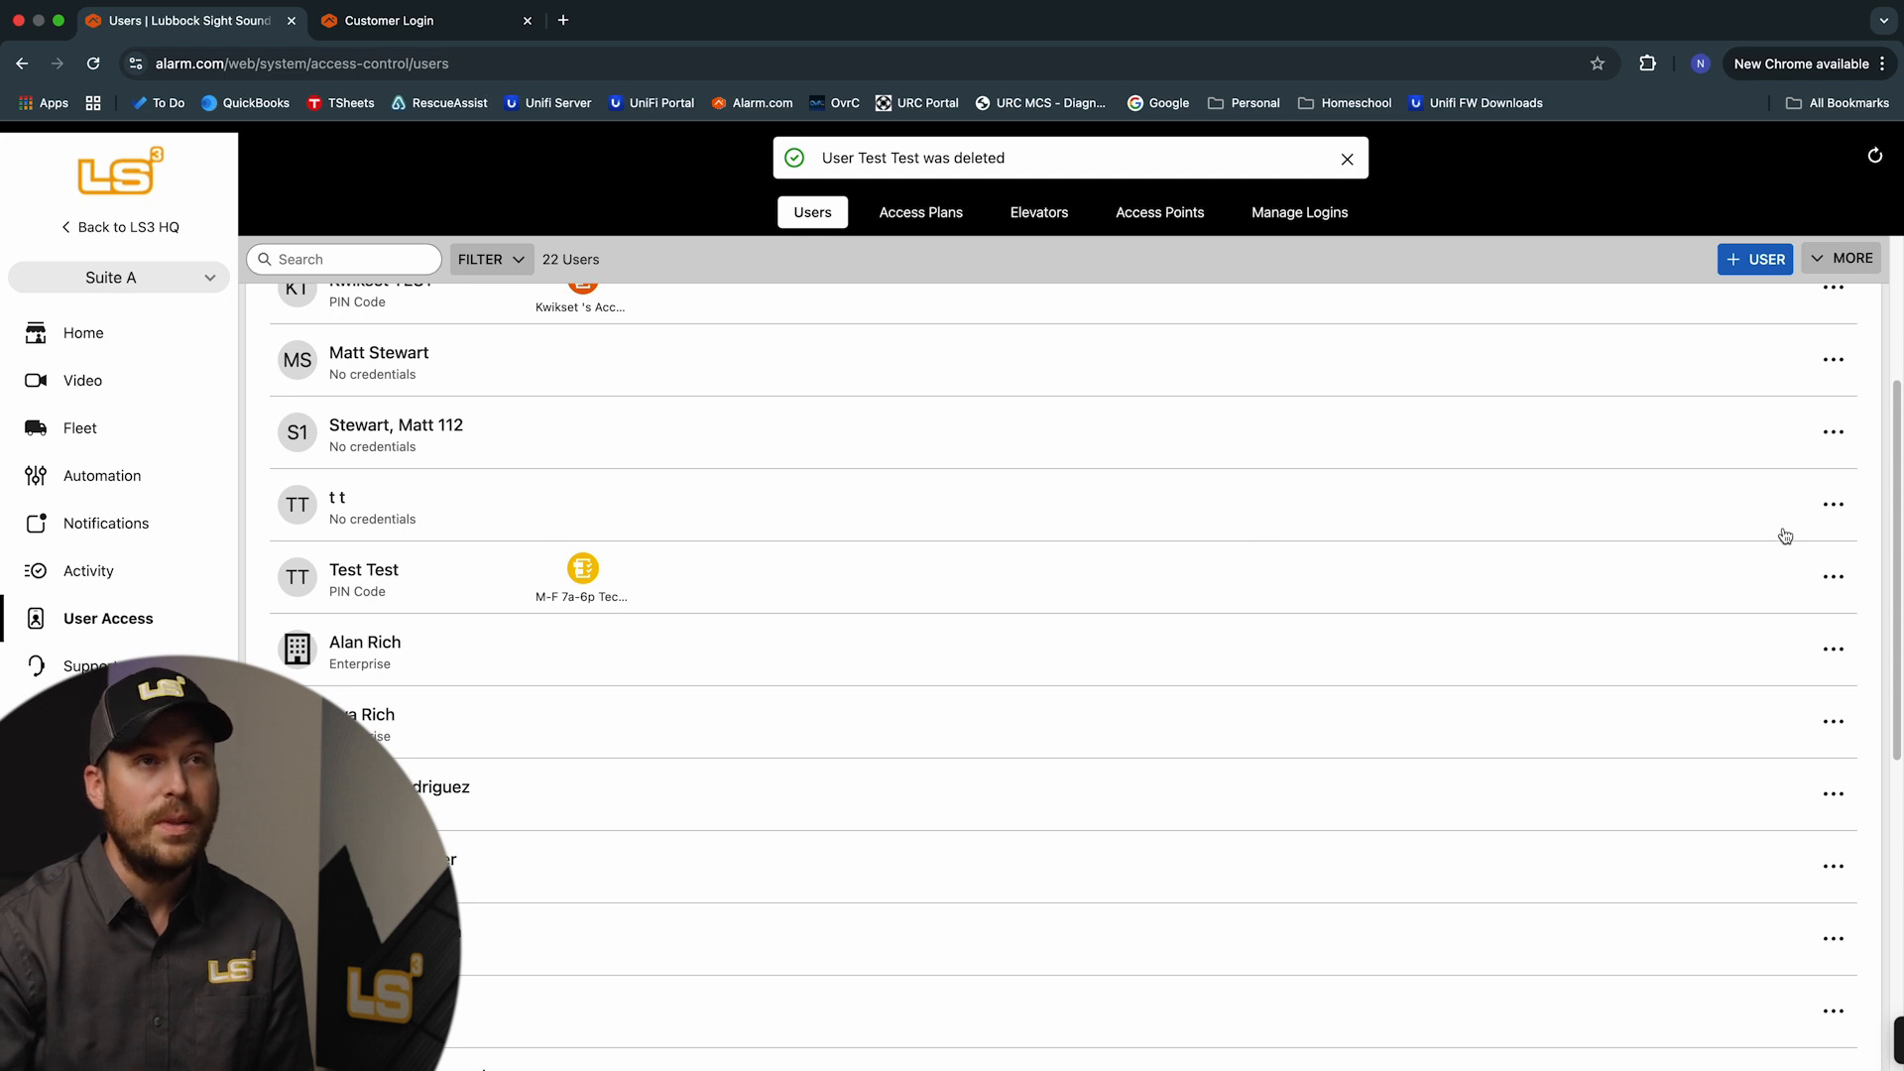
left_click(1833, 577)
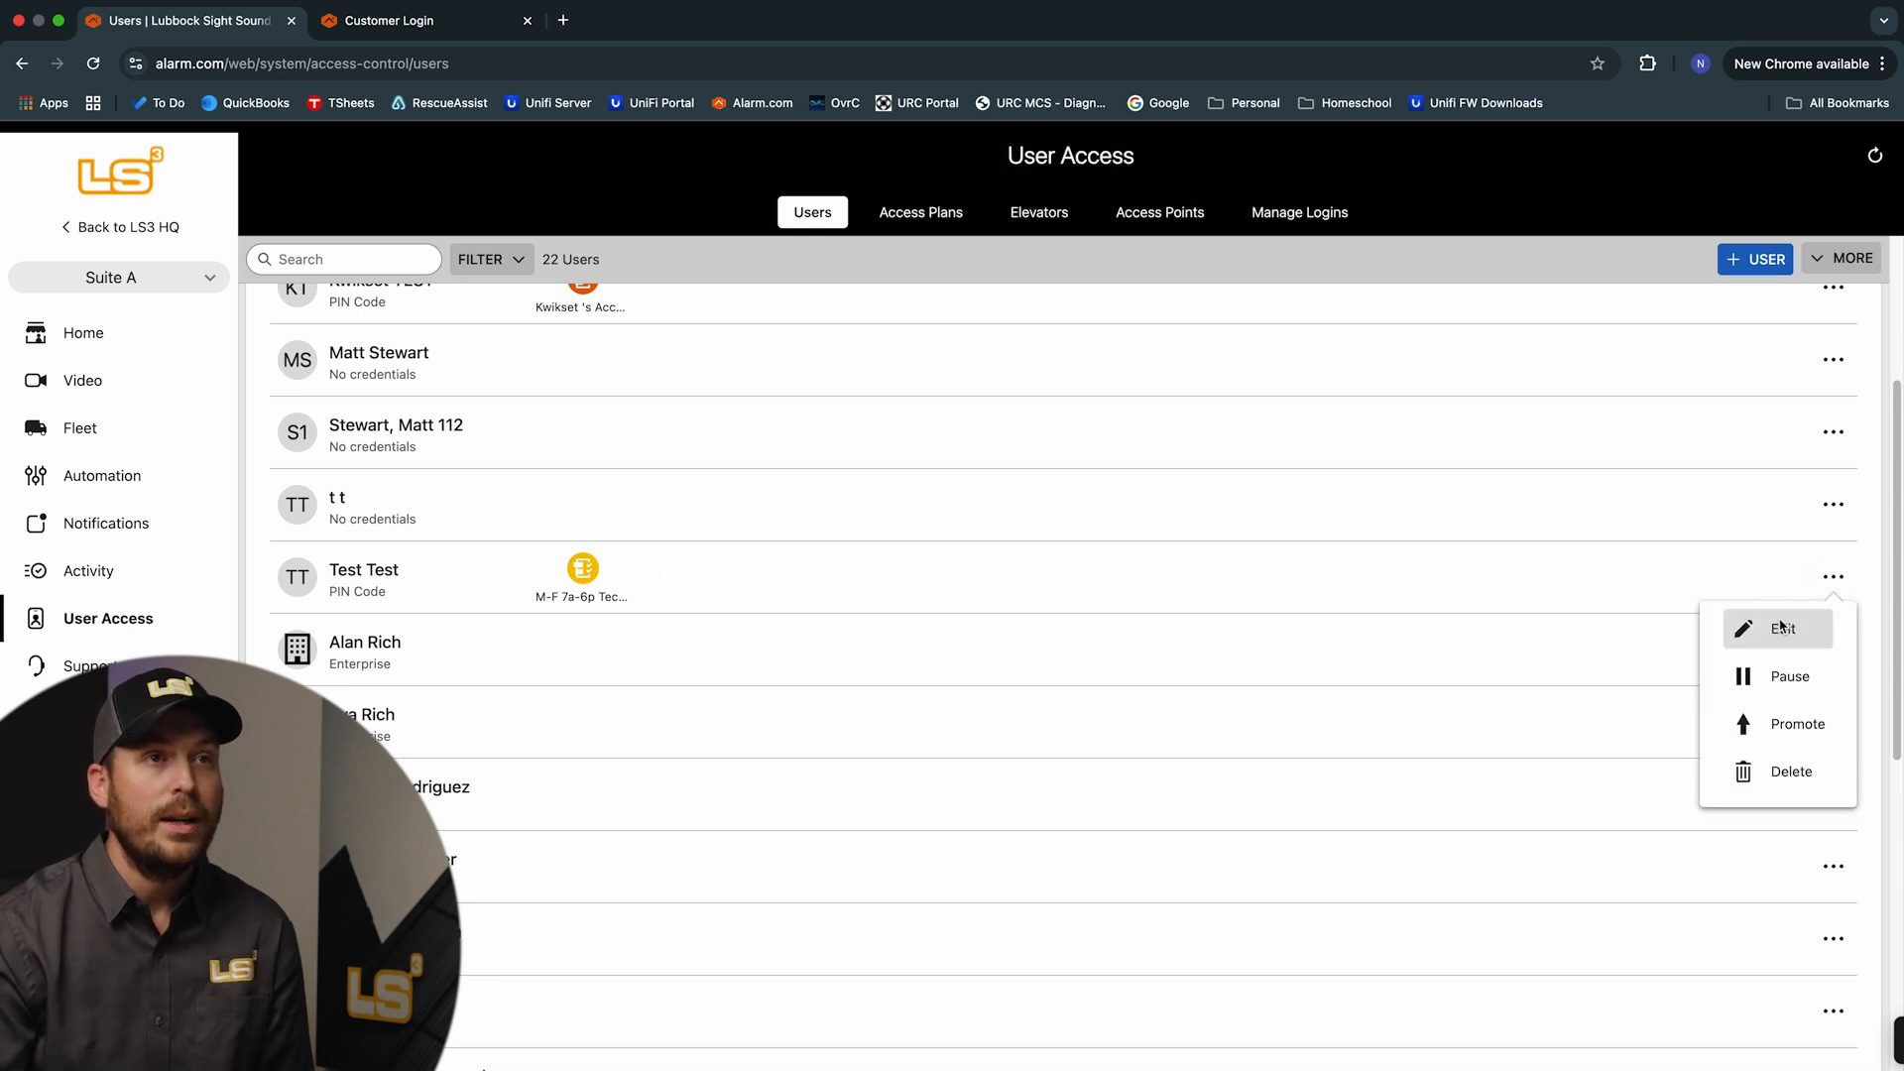
left_click(1800, 776)
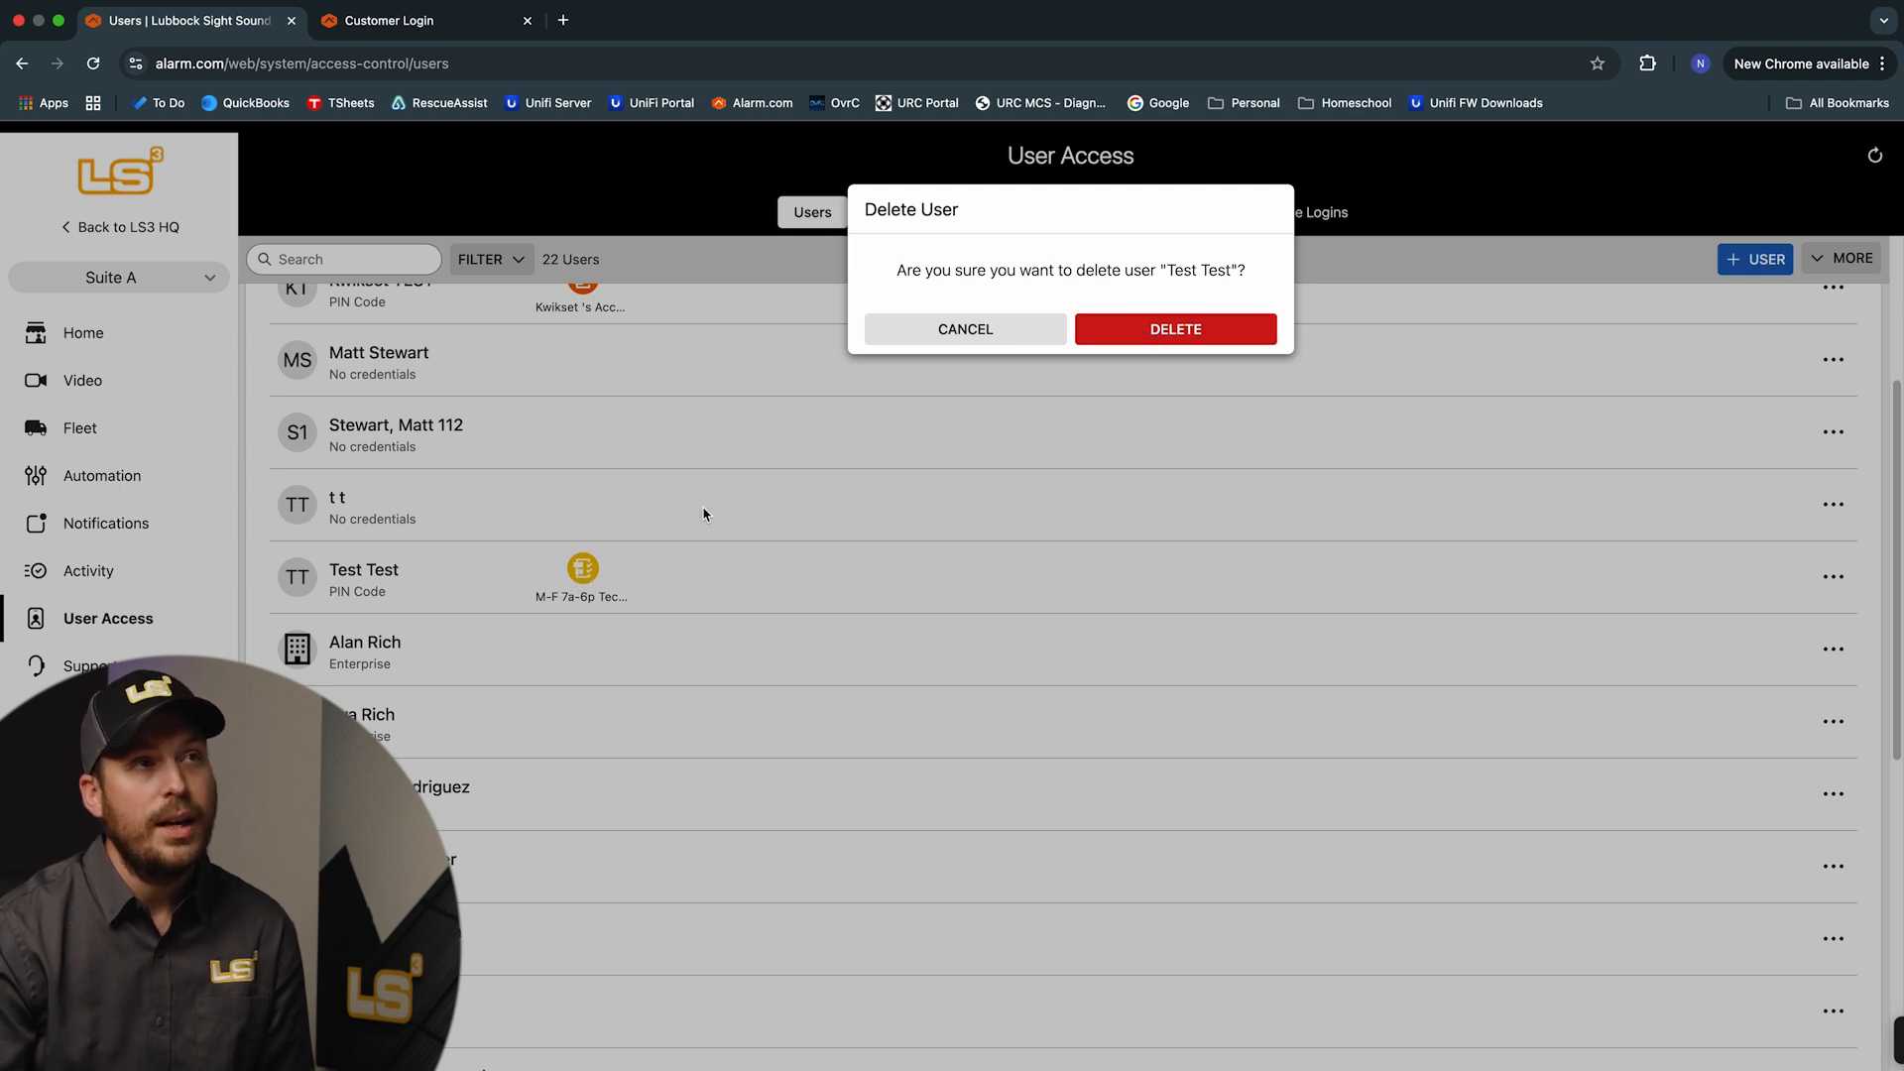
left_click(1180, 337)
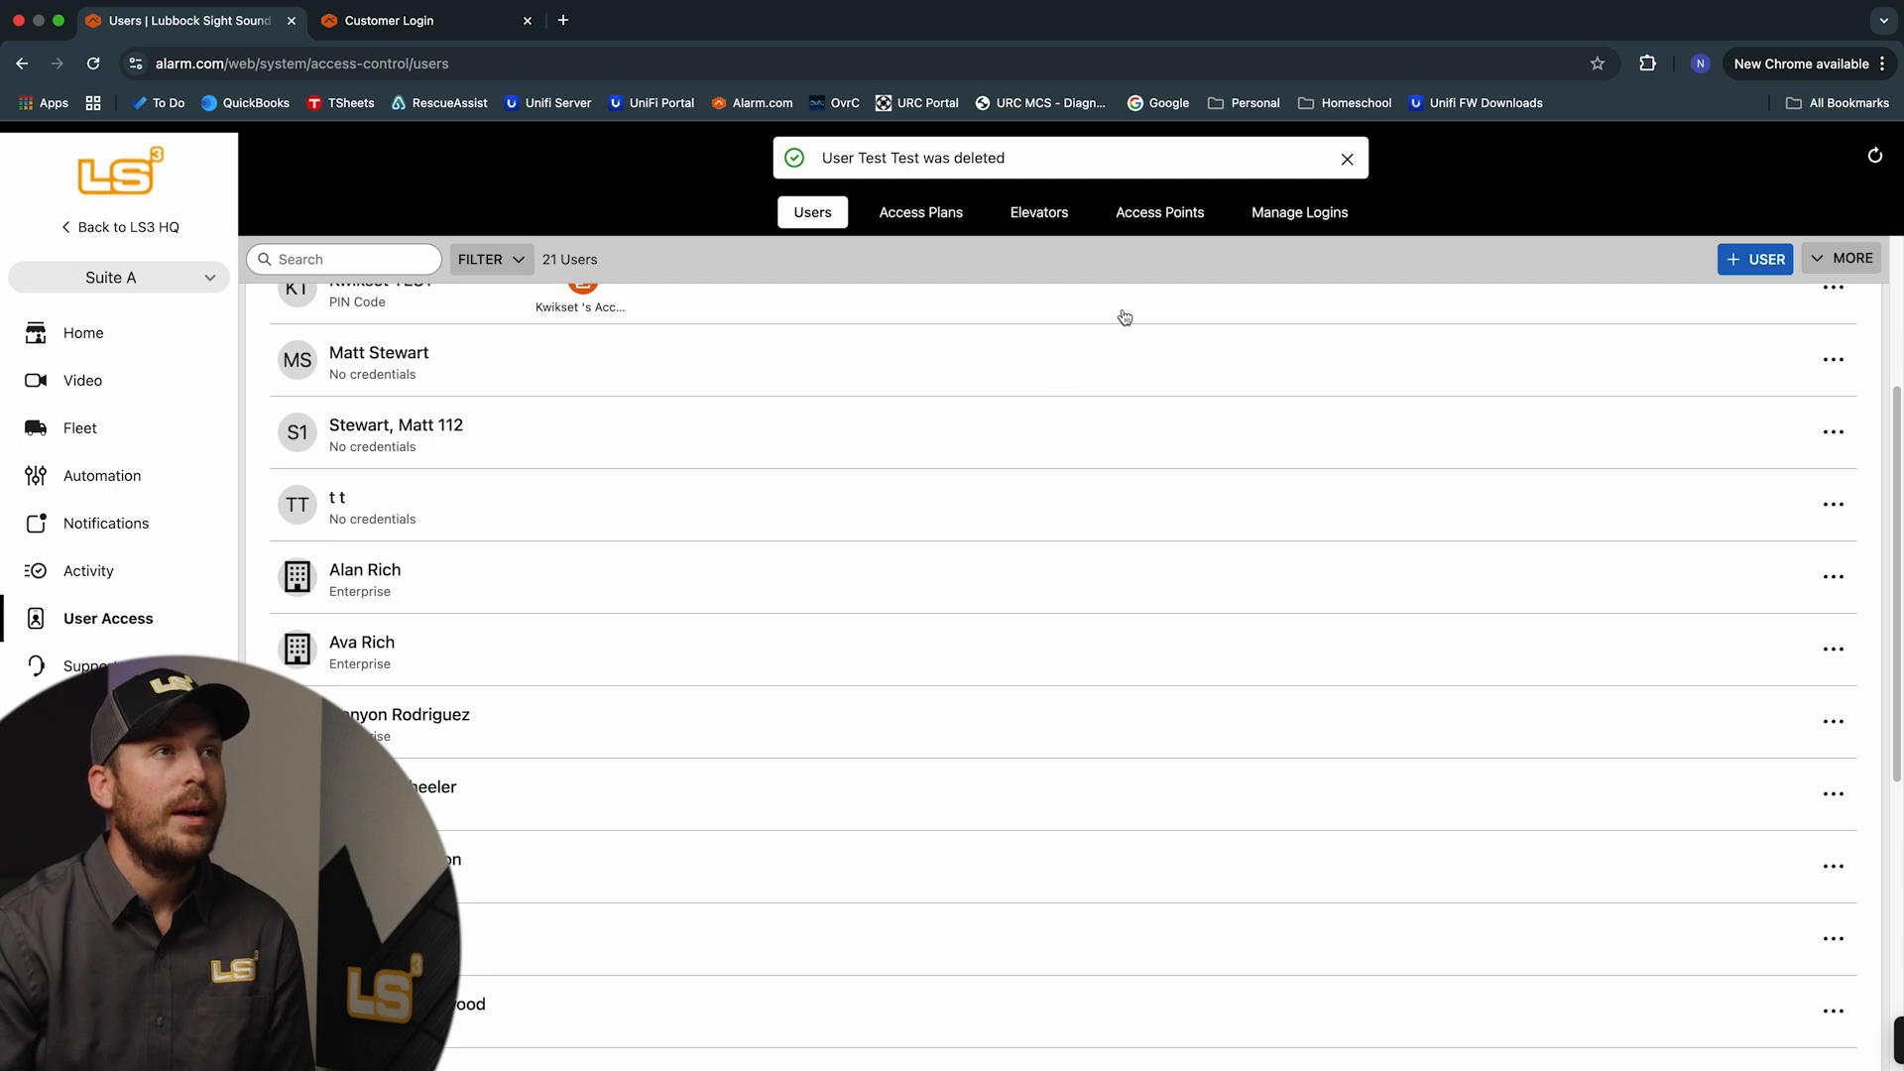
left_click(1277, 220)
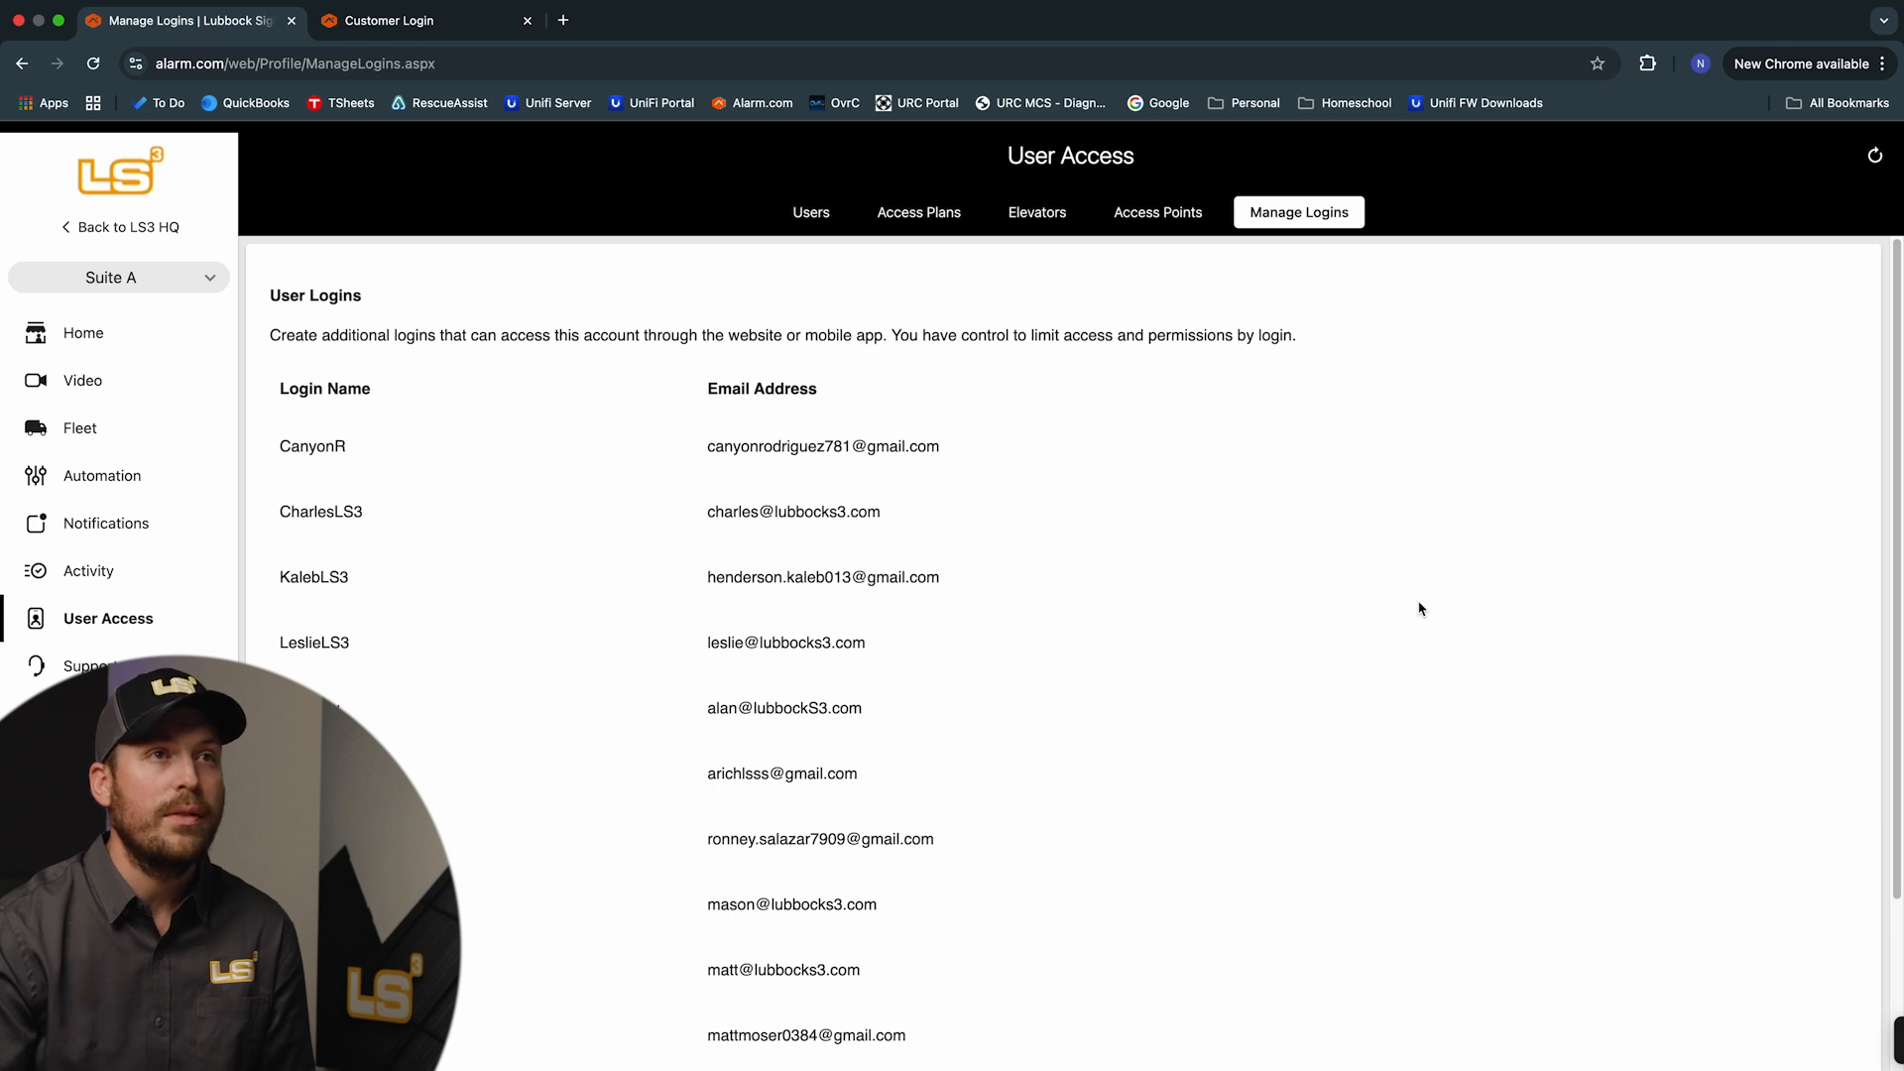
Add a new login and enter the test e-mail address, auto-filling the Login Name
scroll(1419, 608, "down", 3)
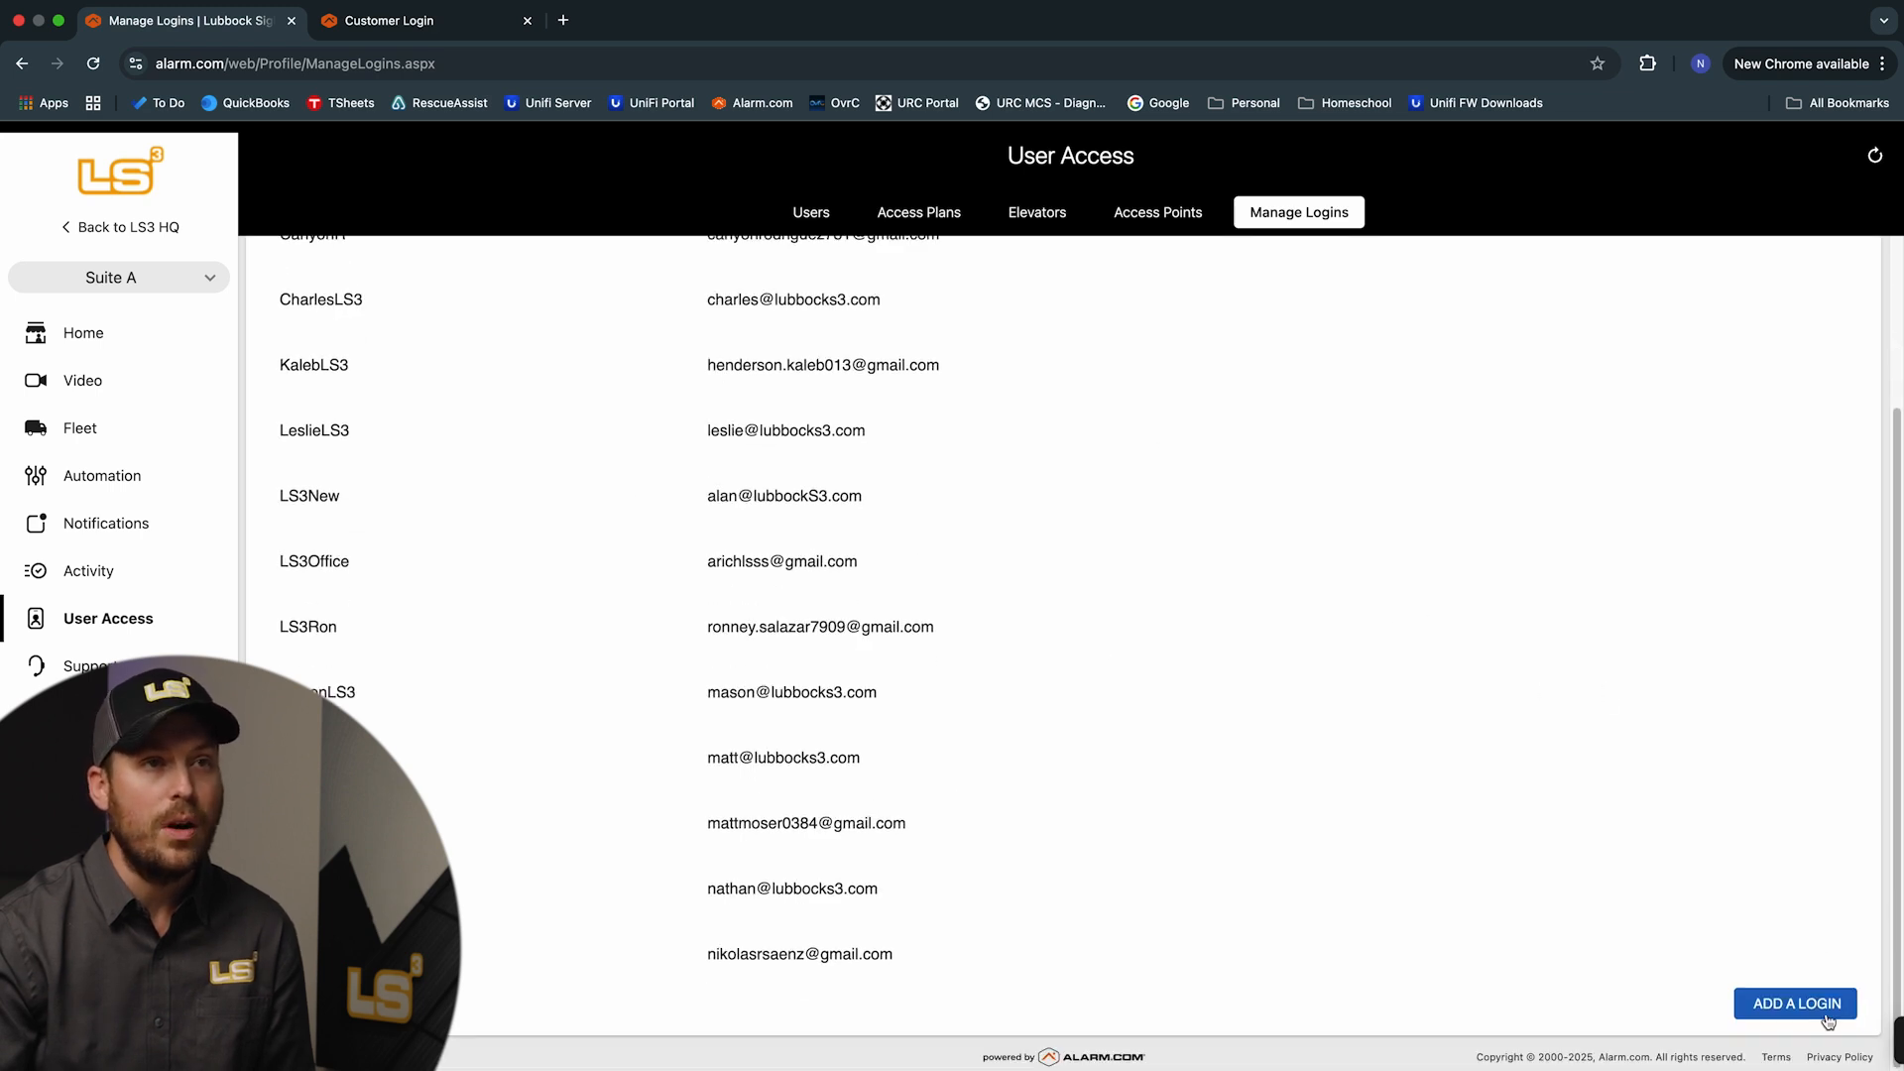
left_click(1795, 1005)
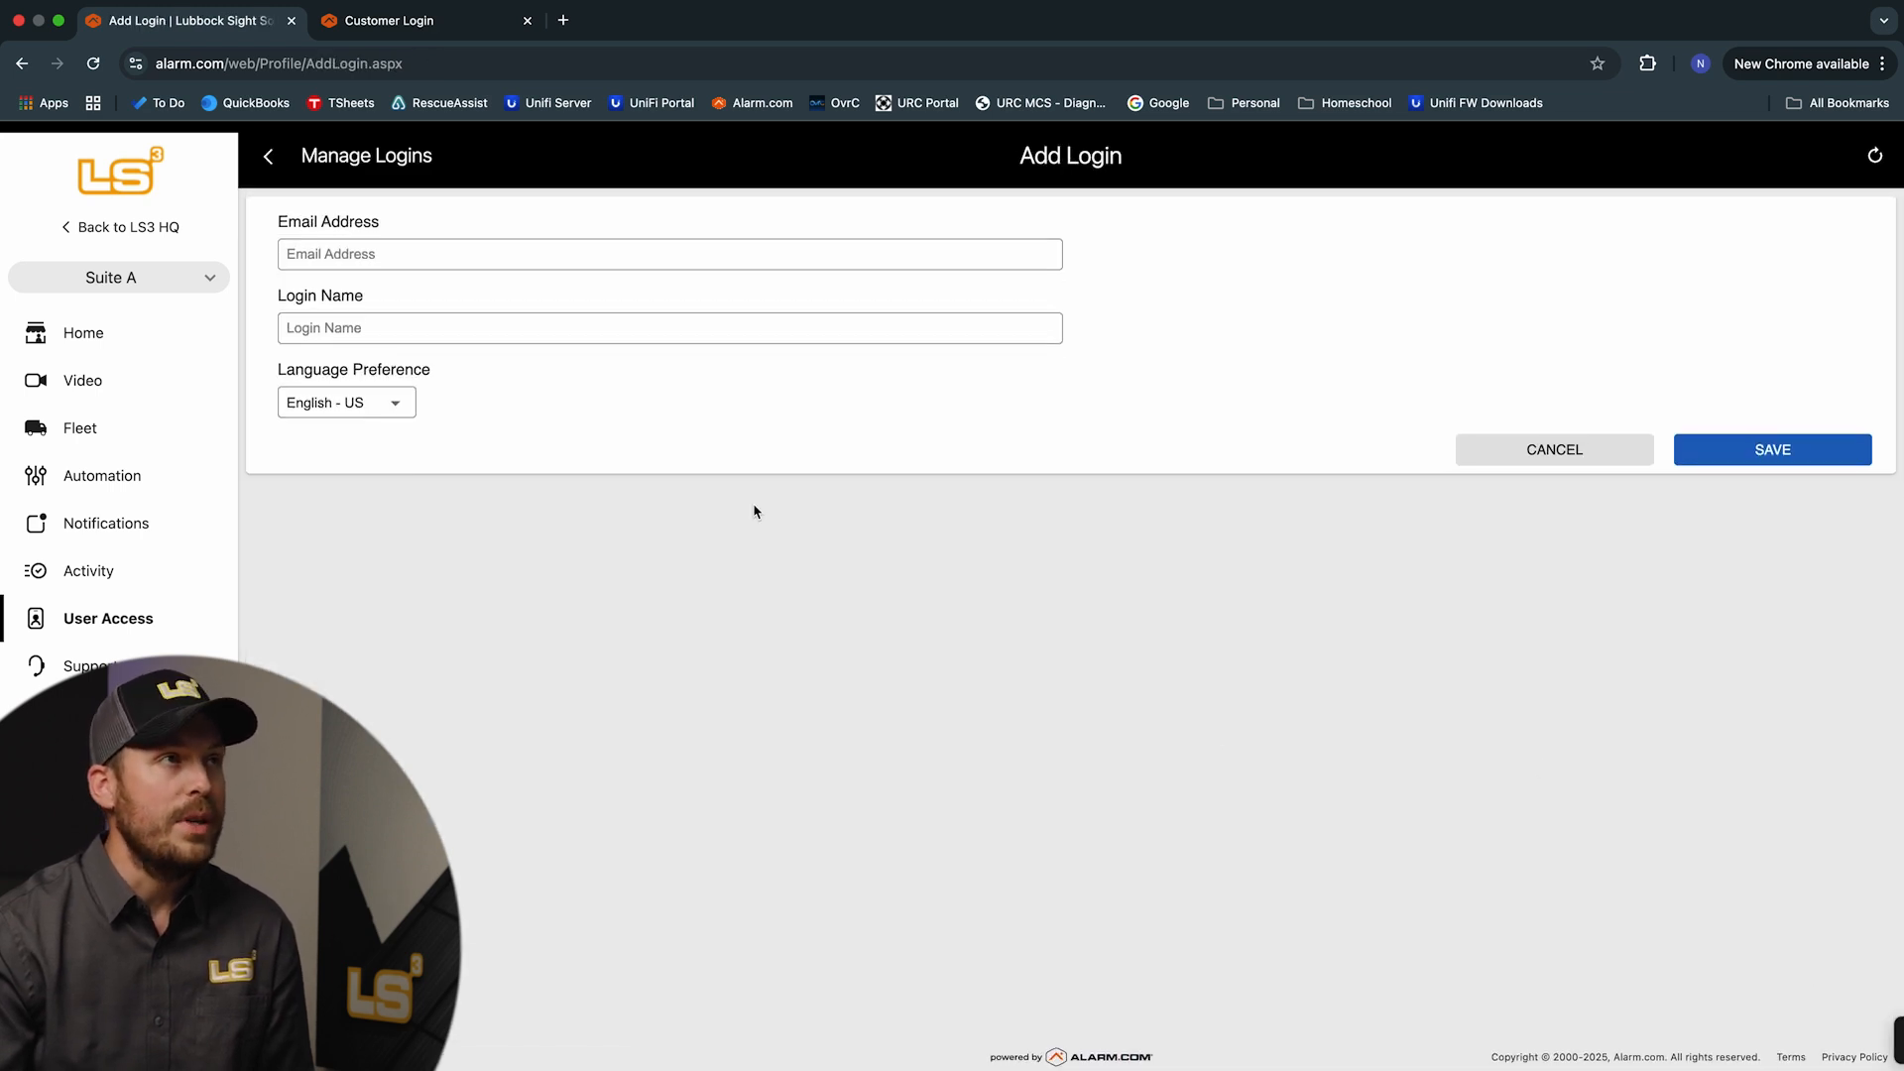
left_click(370, 248)
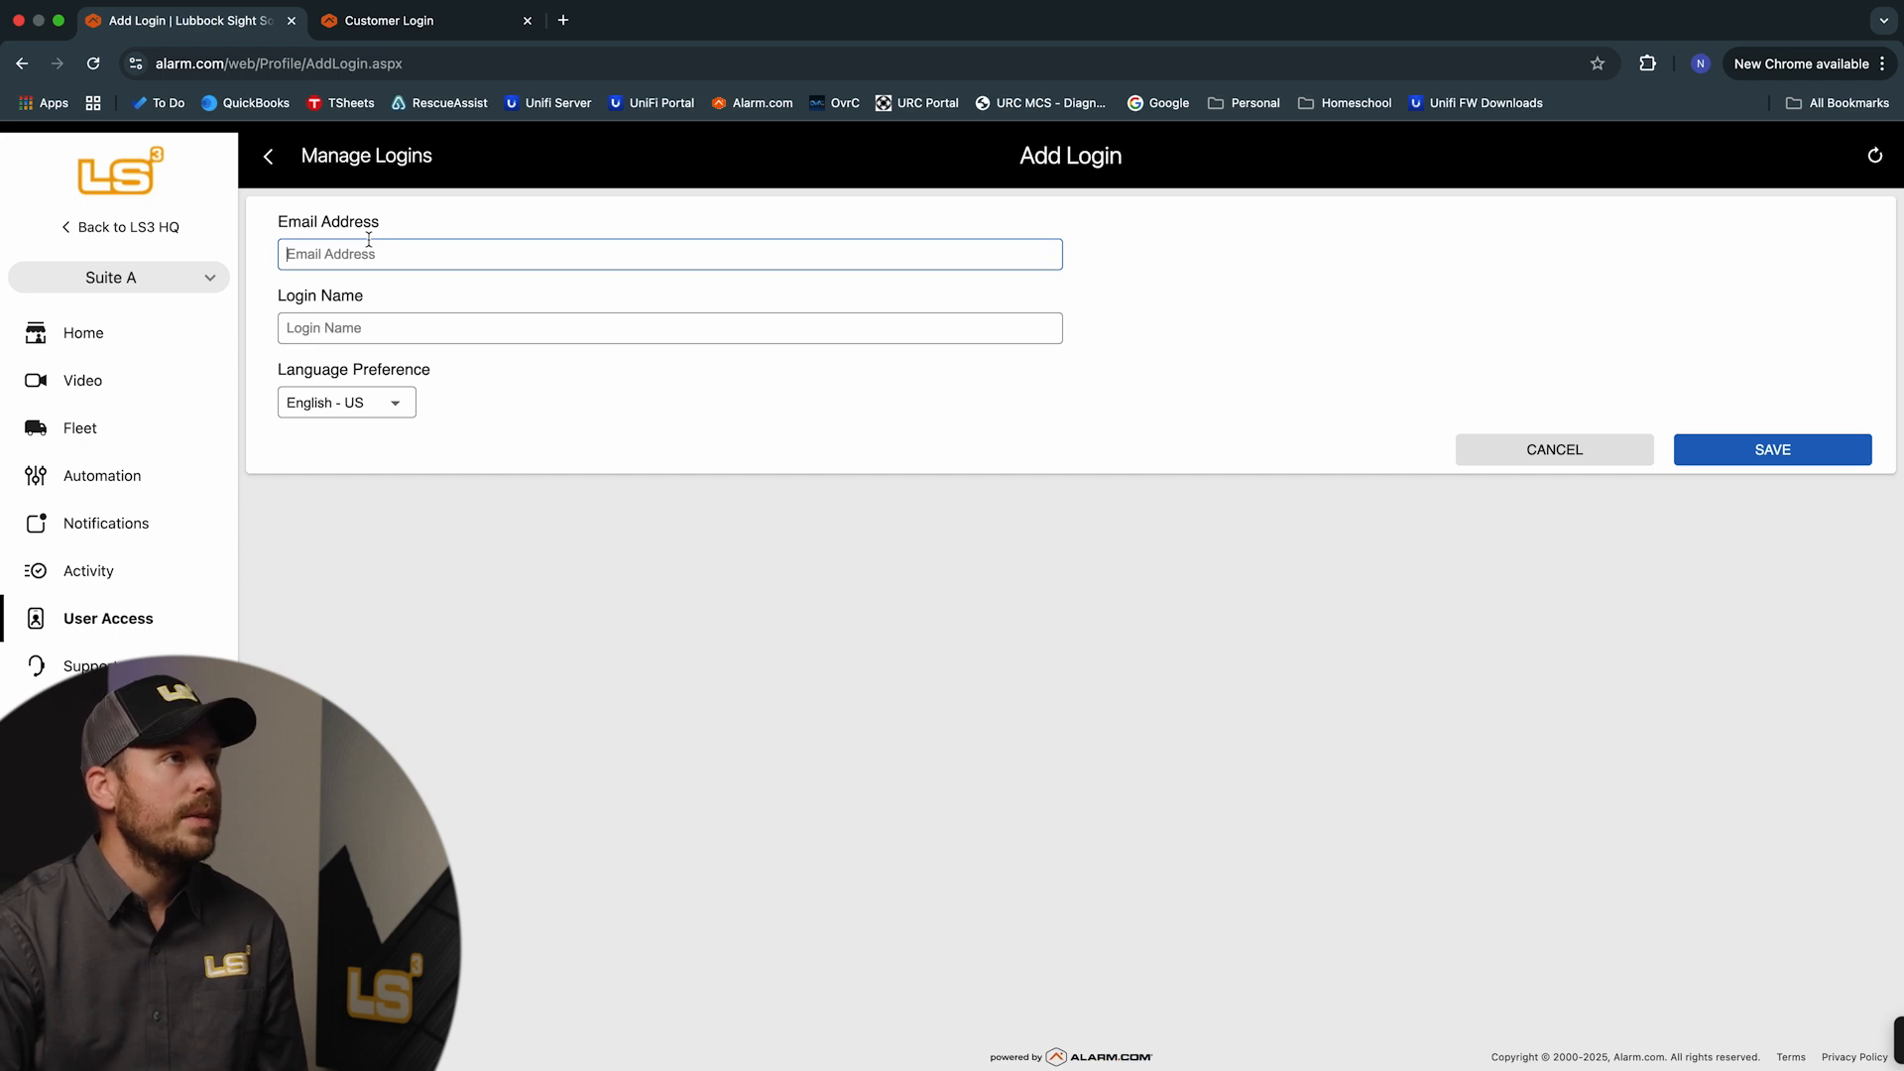
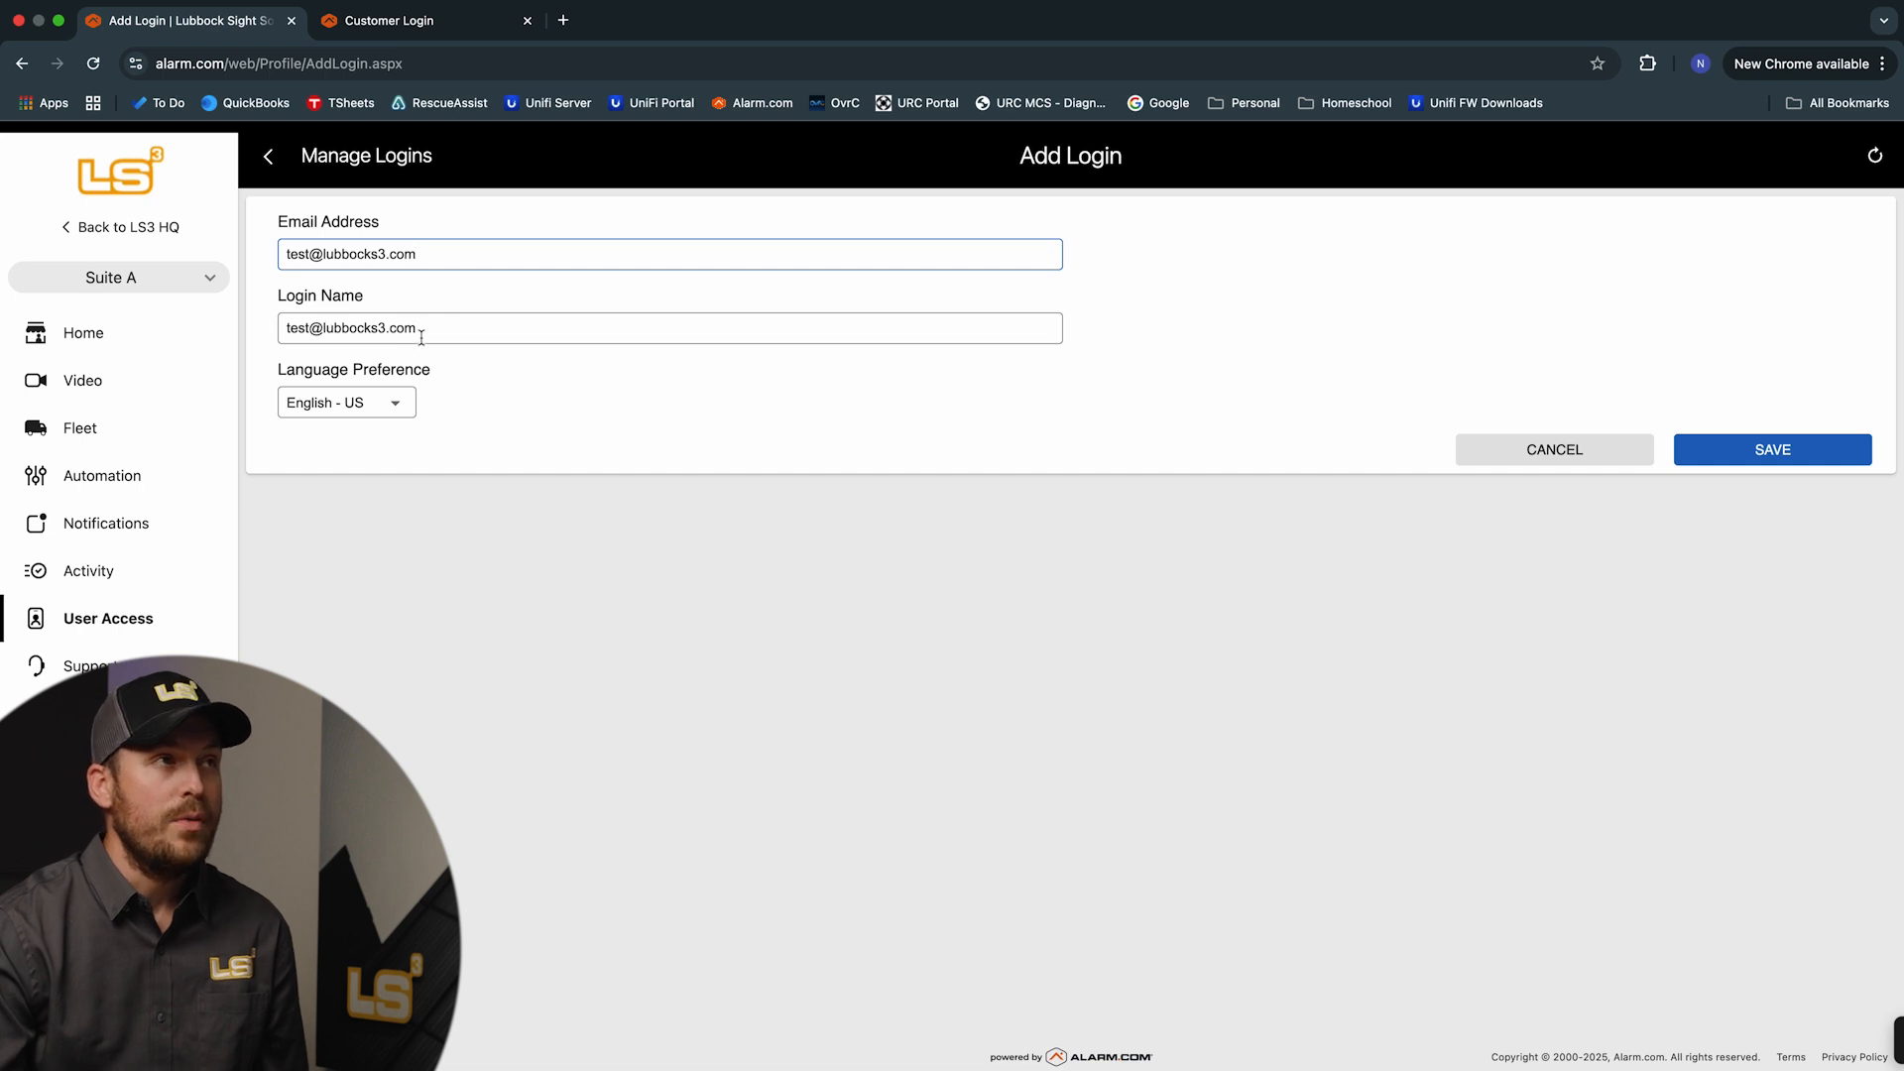
left_click_drag(426, 324, 255, 332)
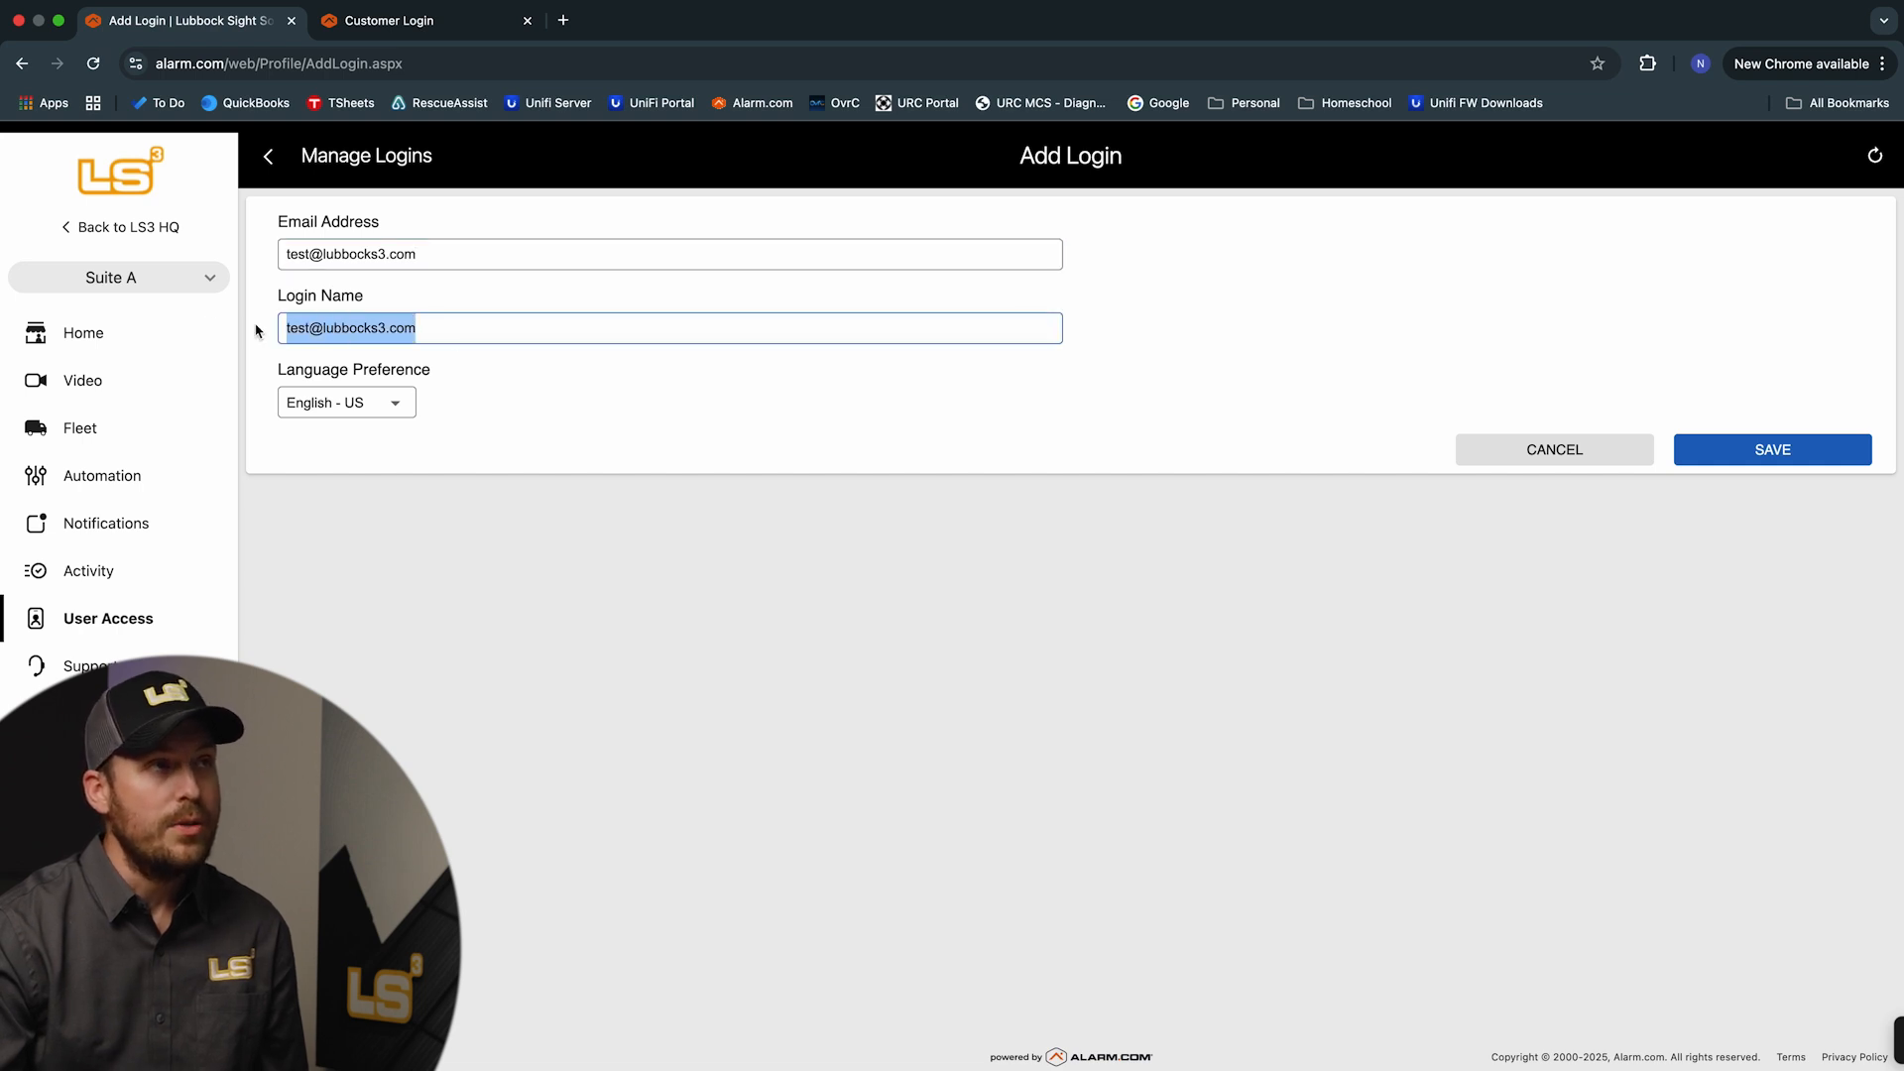
left_click(482, 330)
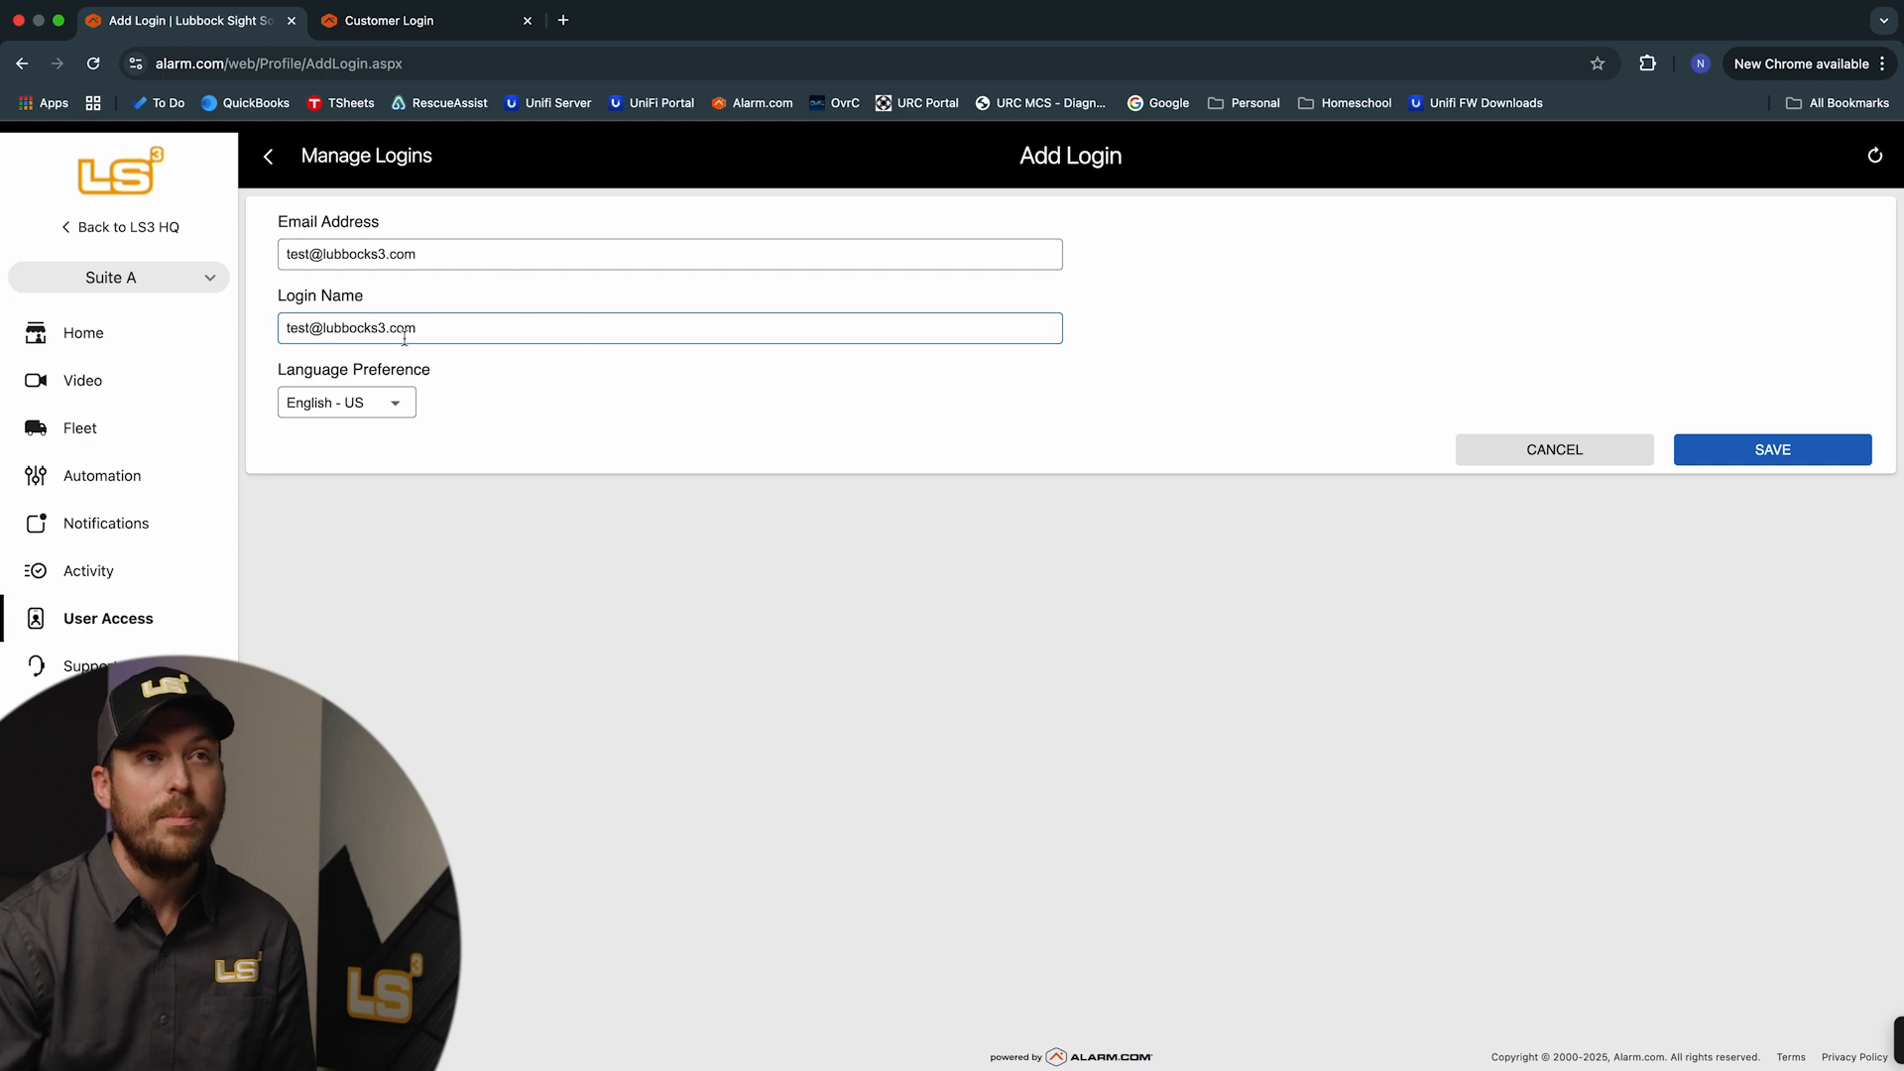
Save the new test login, review its permission options, and select the read-only level
left_click(1765, 459)
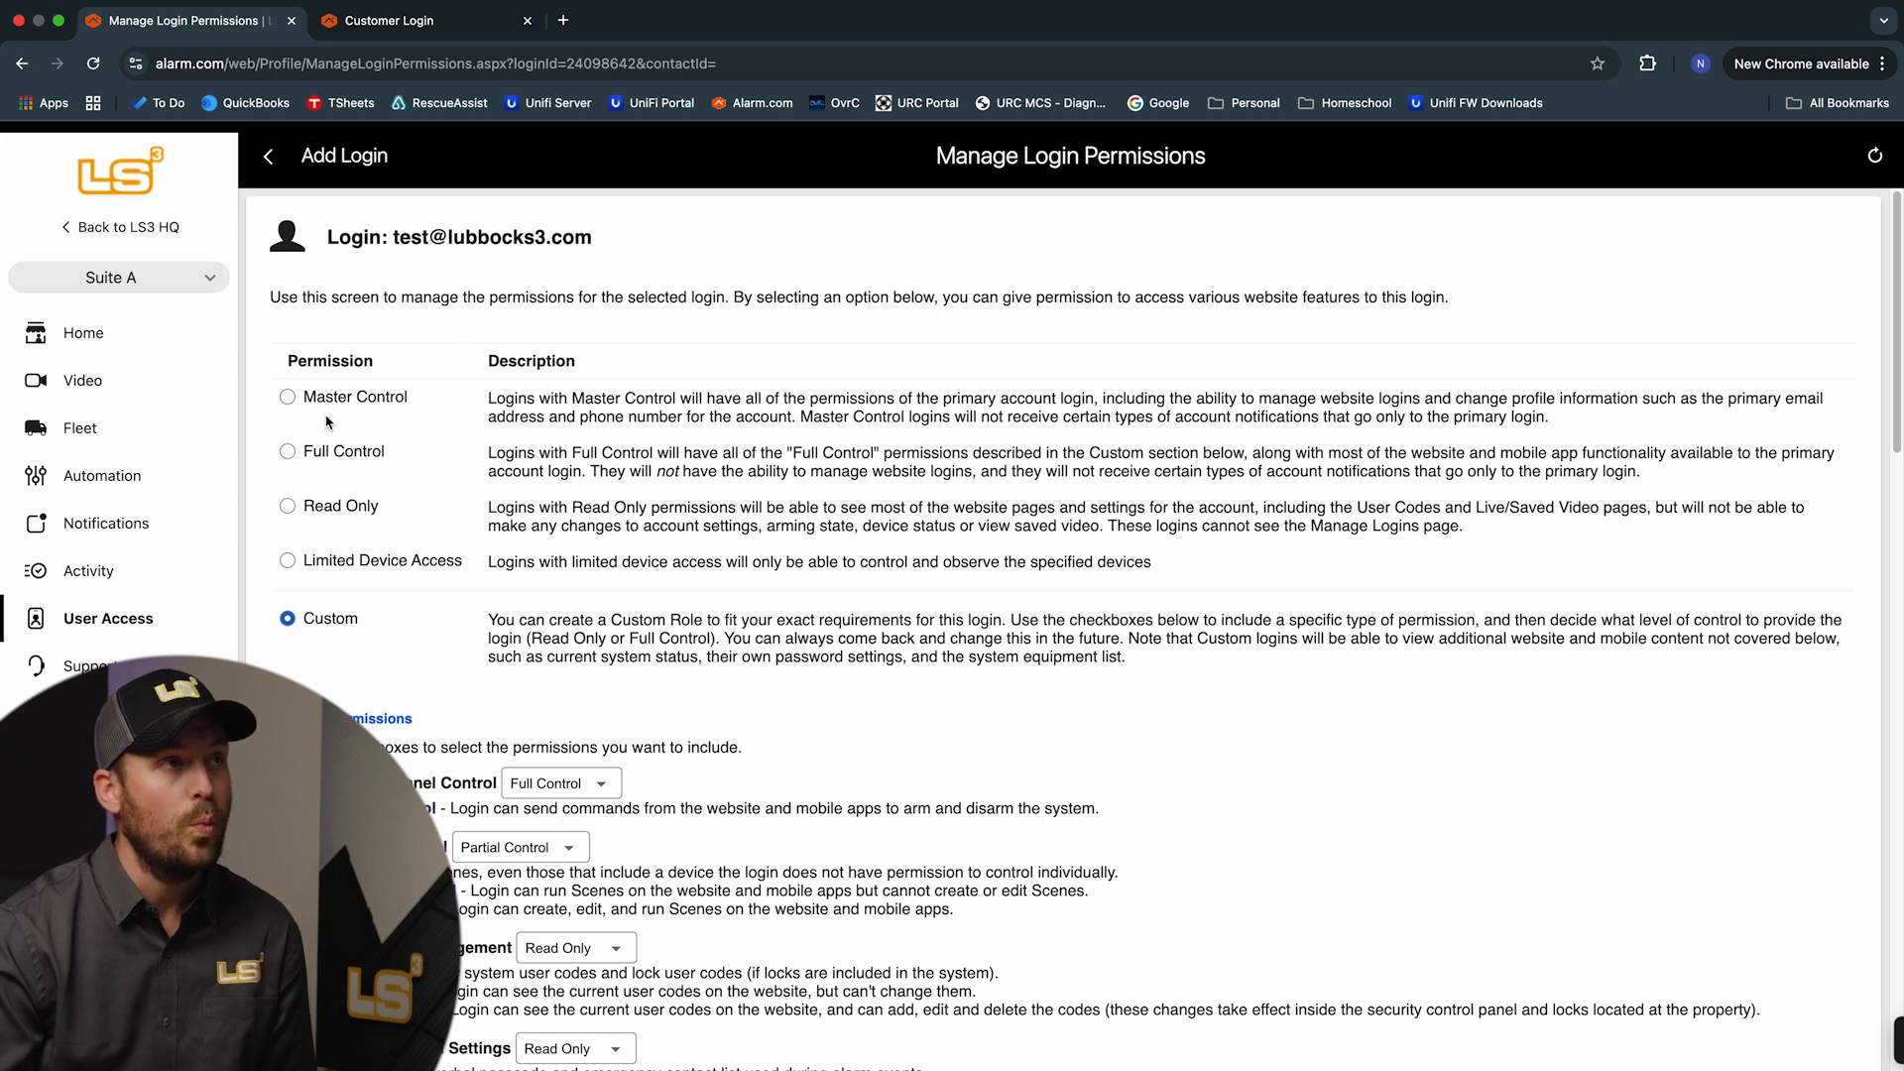
scroll(654, 591, "down", 7)
scroll(751, 578, "down", 1)
scroll(736, 584, "down", 12)
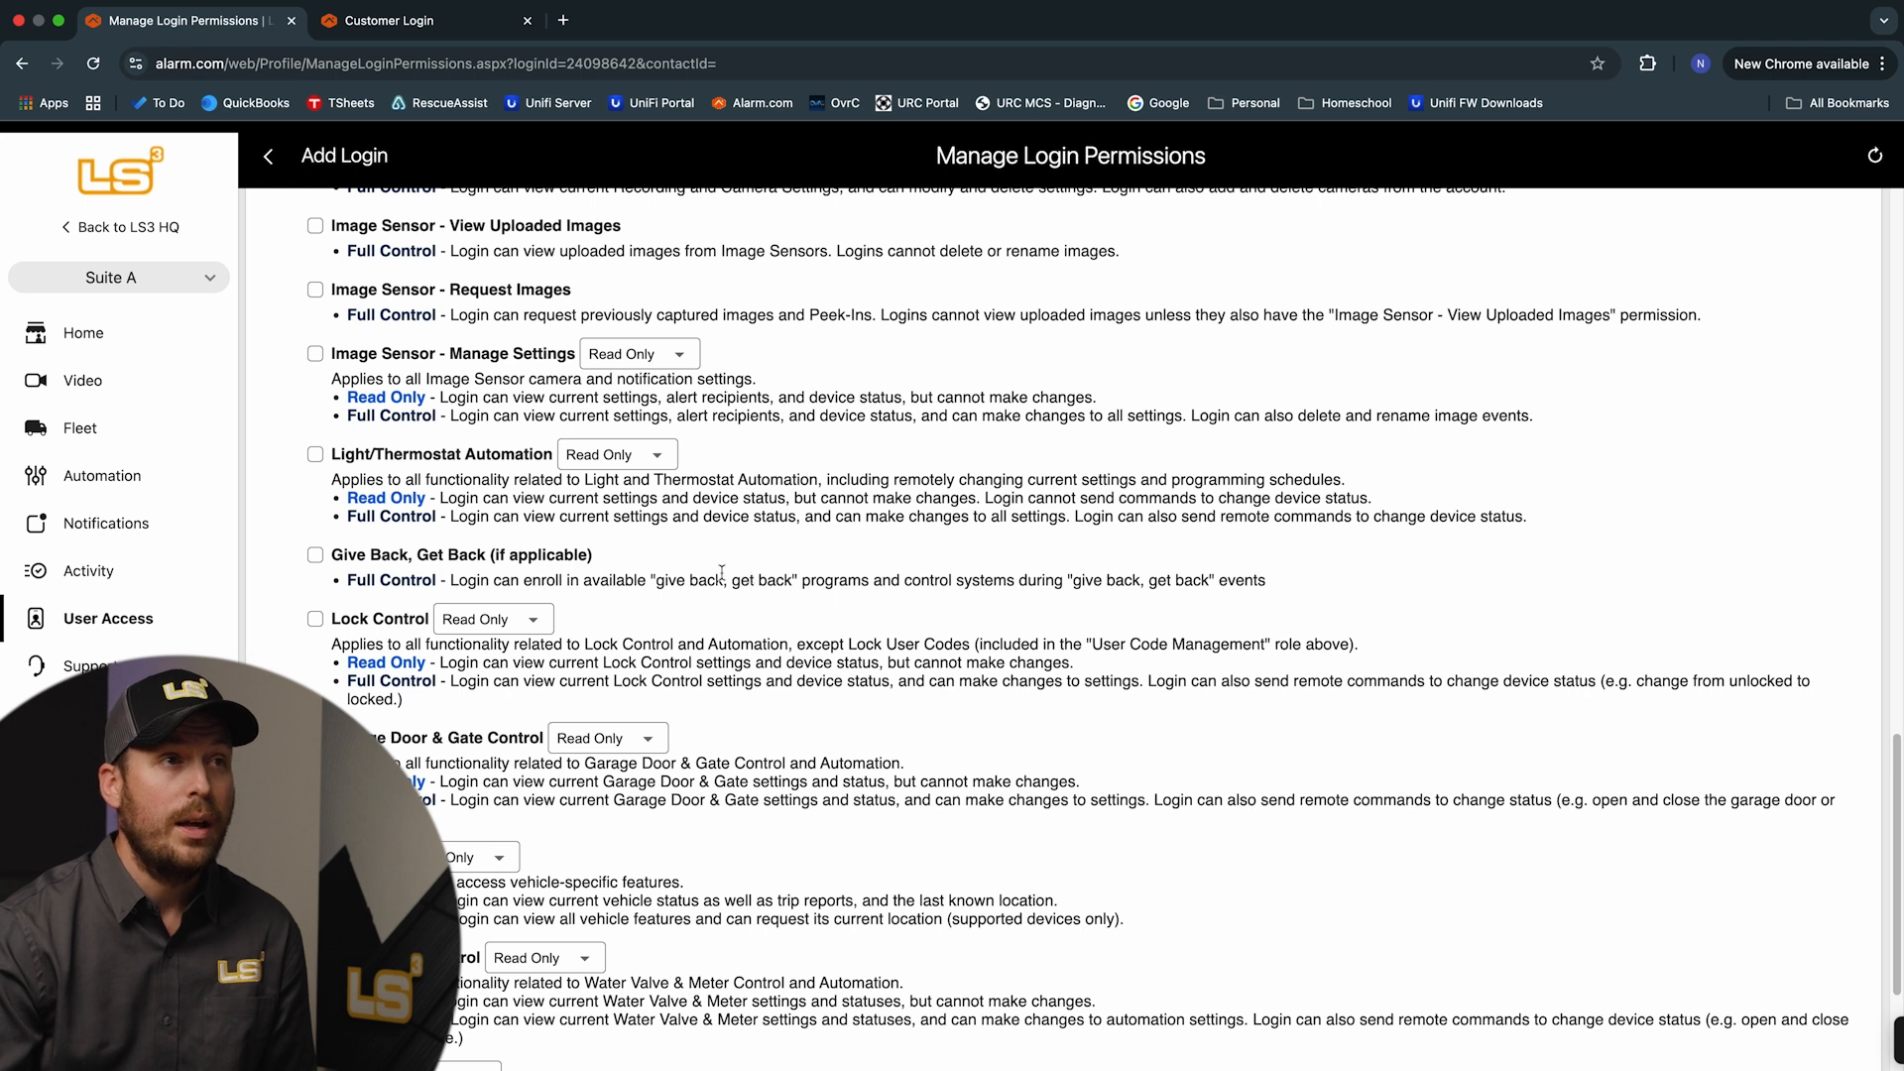
scroll(734, 580, "down", 1)
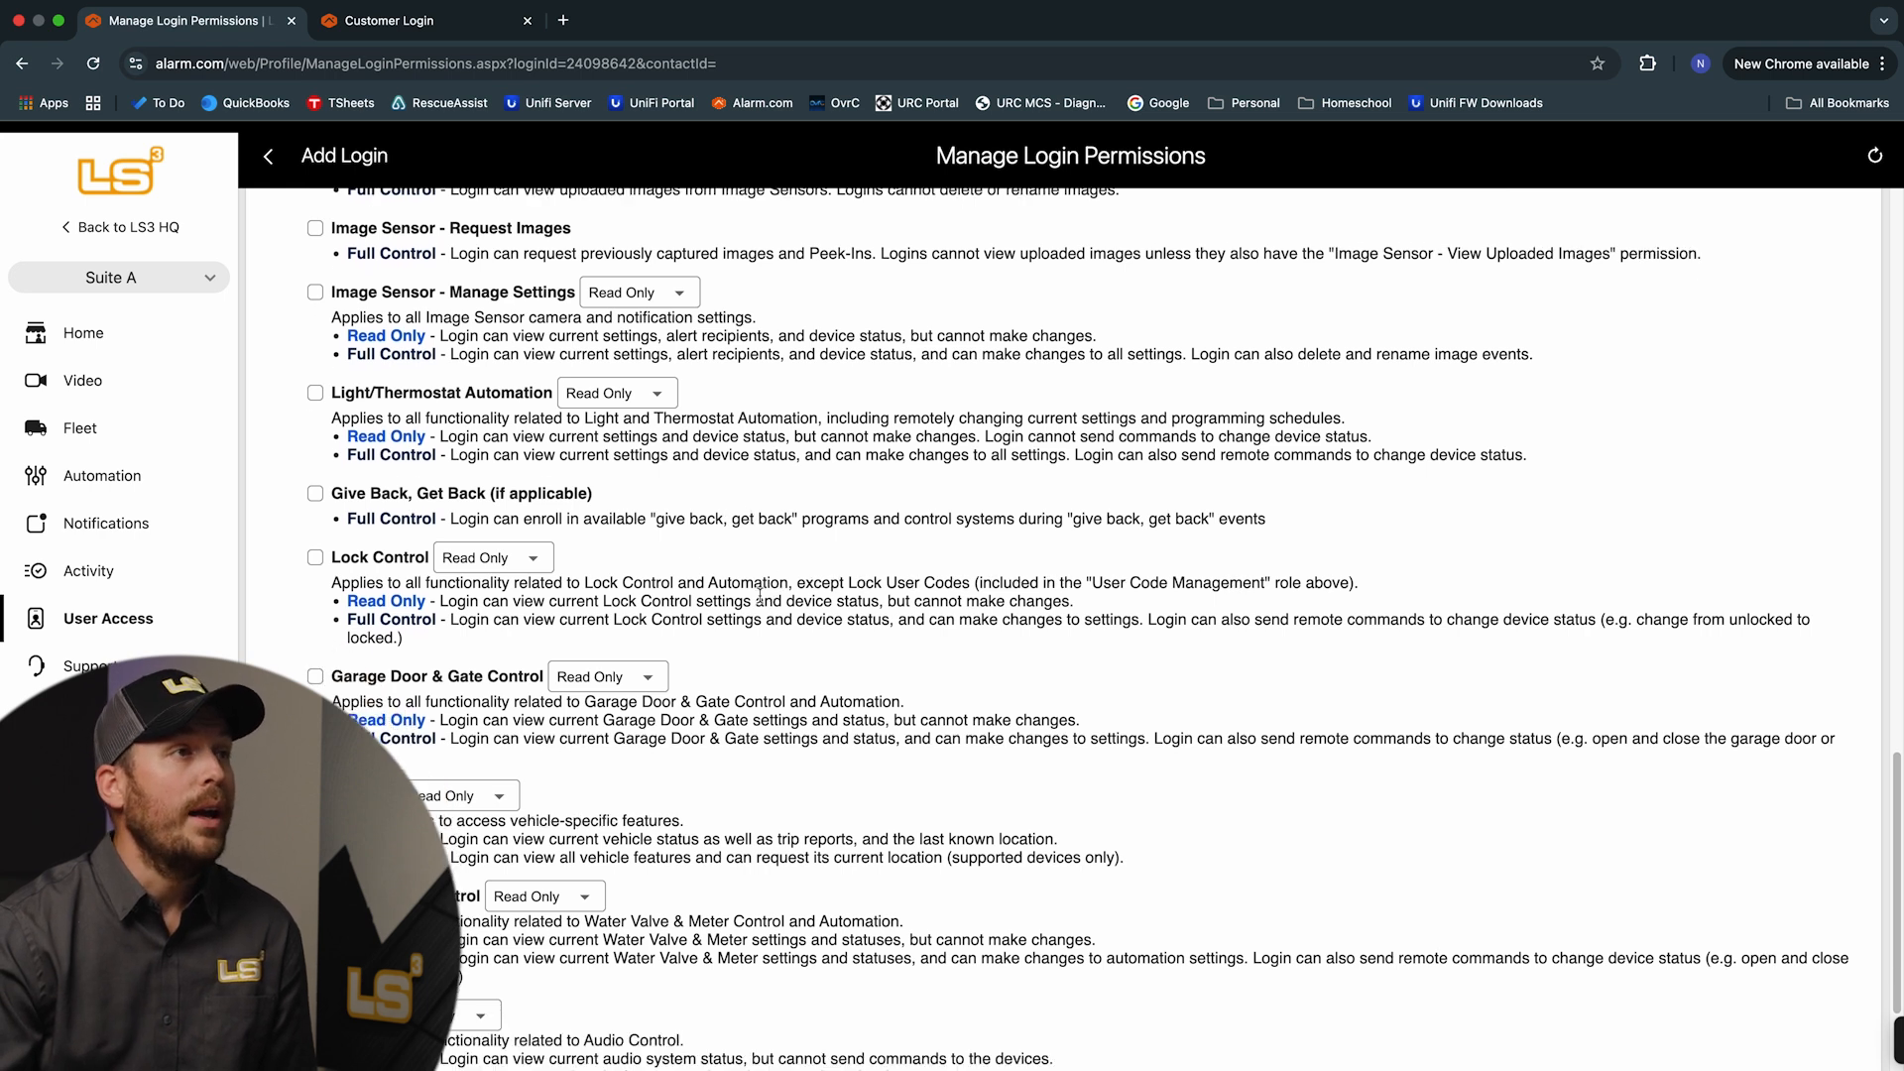
scroll(760, 595, "up", 6)
scroll(759, 595, "up", 11)
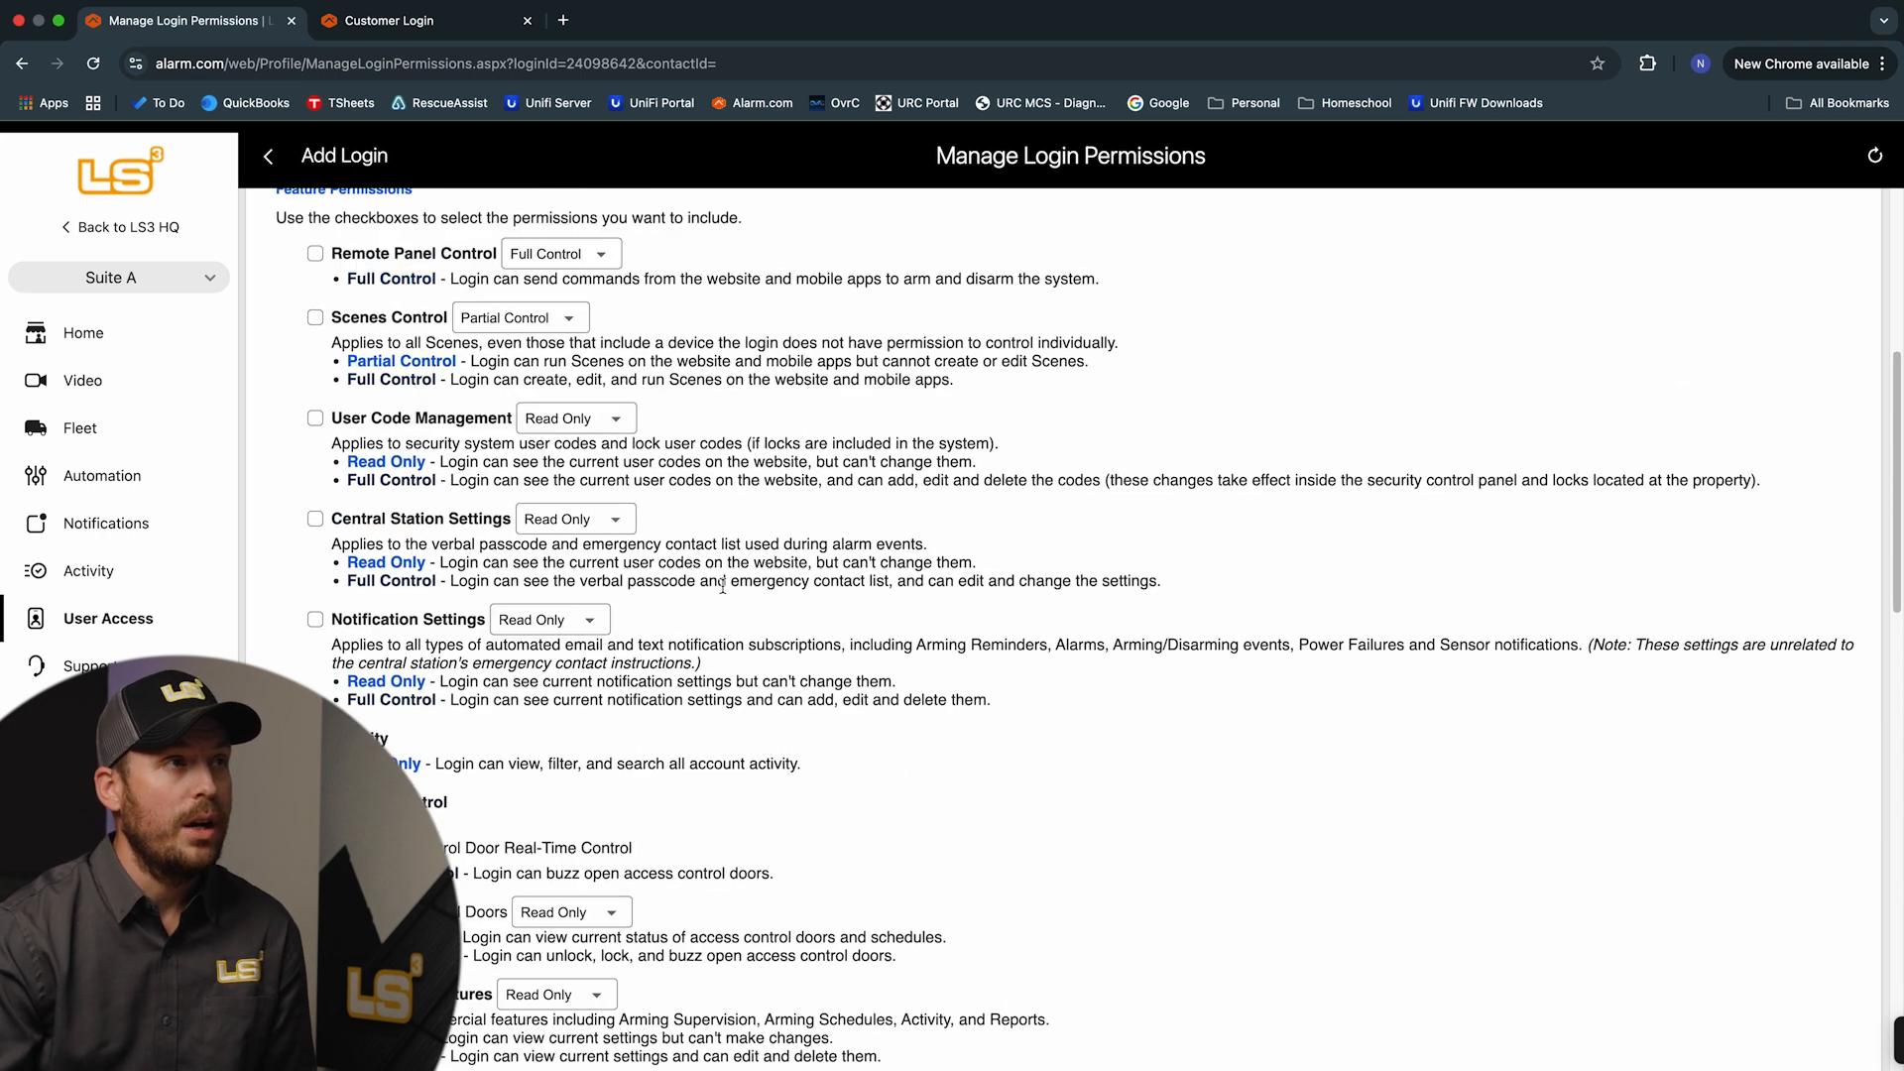
scroll(720, 593, "up", 1)
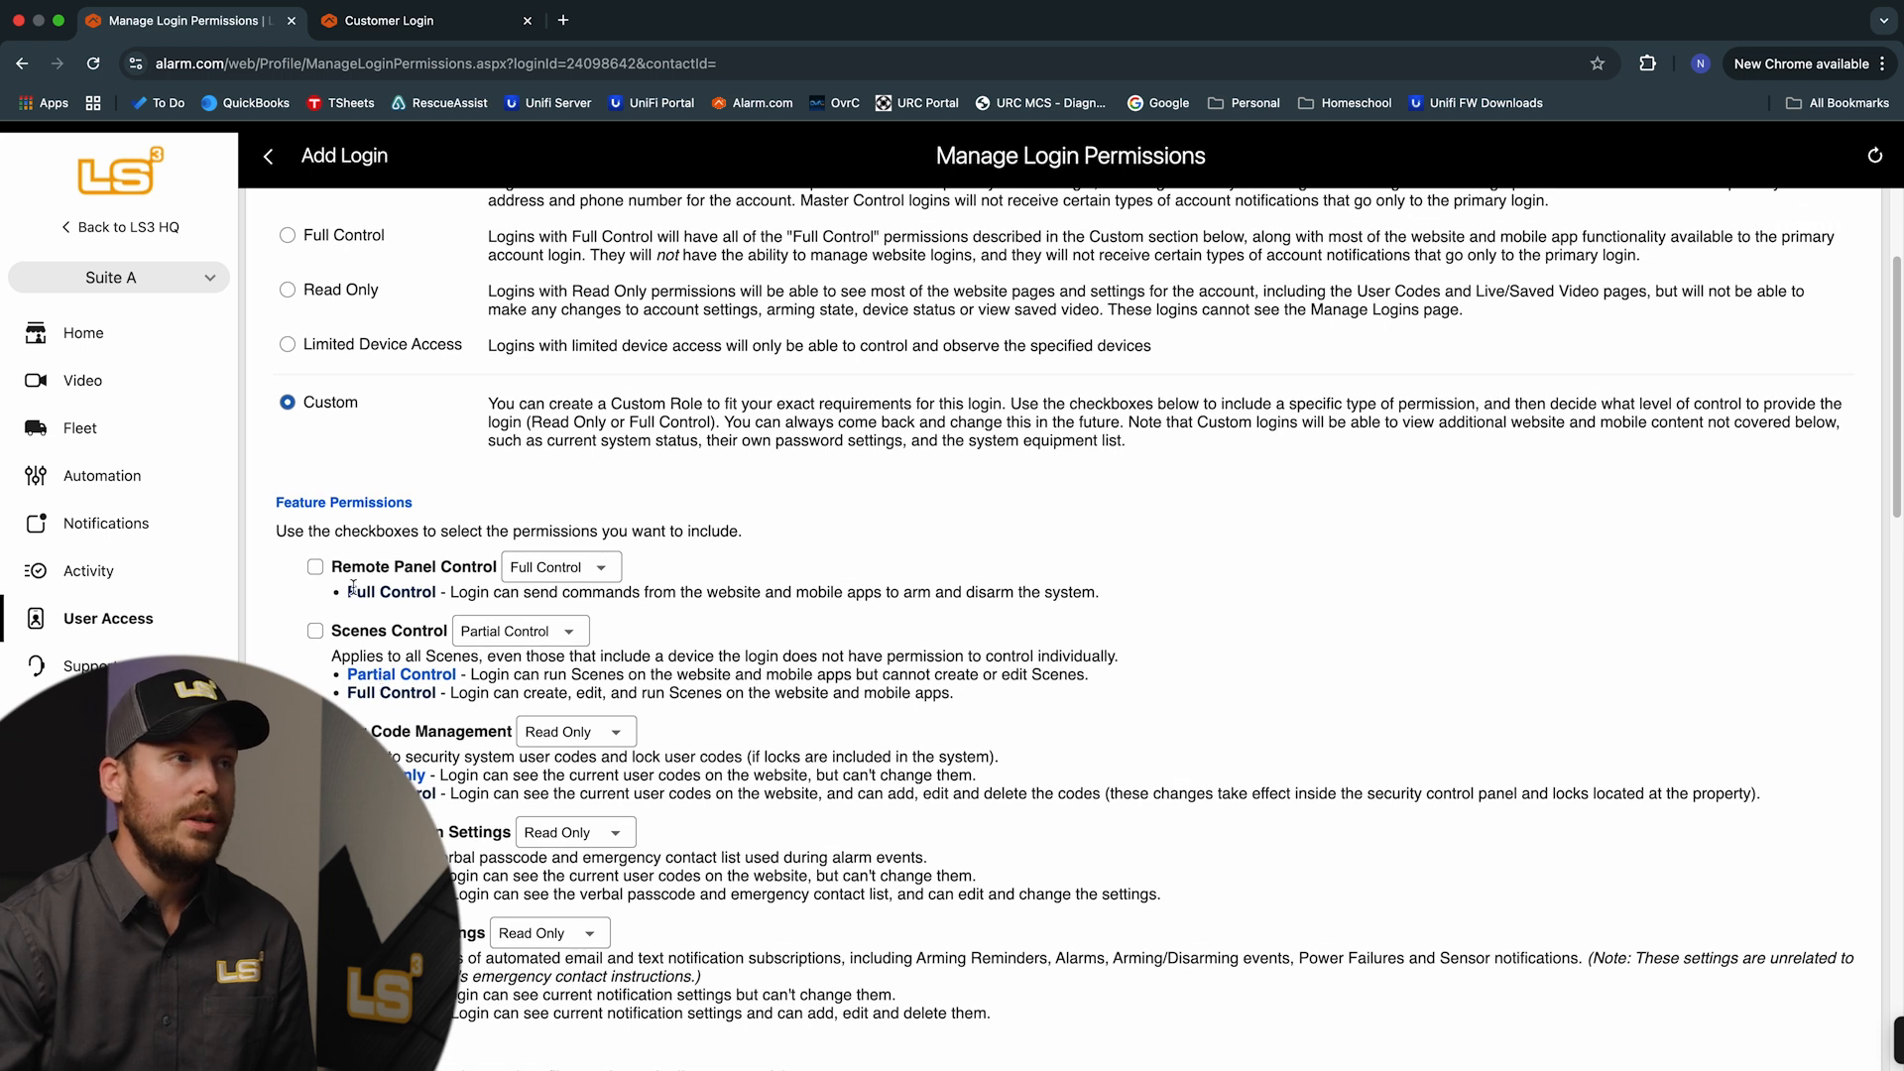
scroll(762, 748, "down", 14)
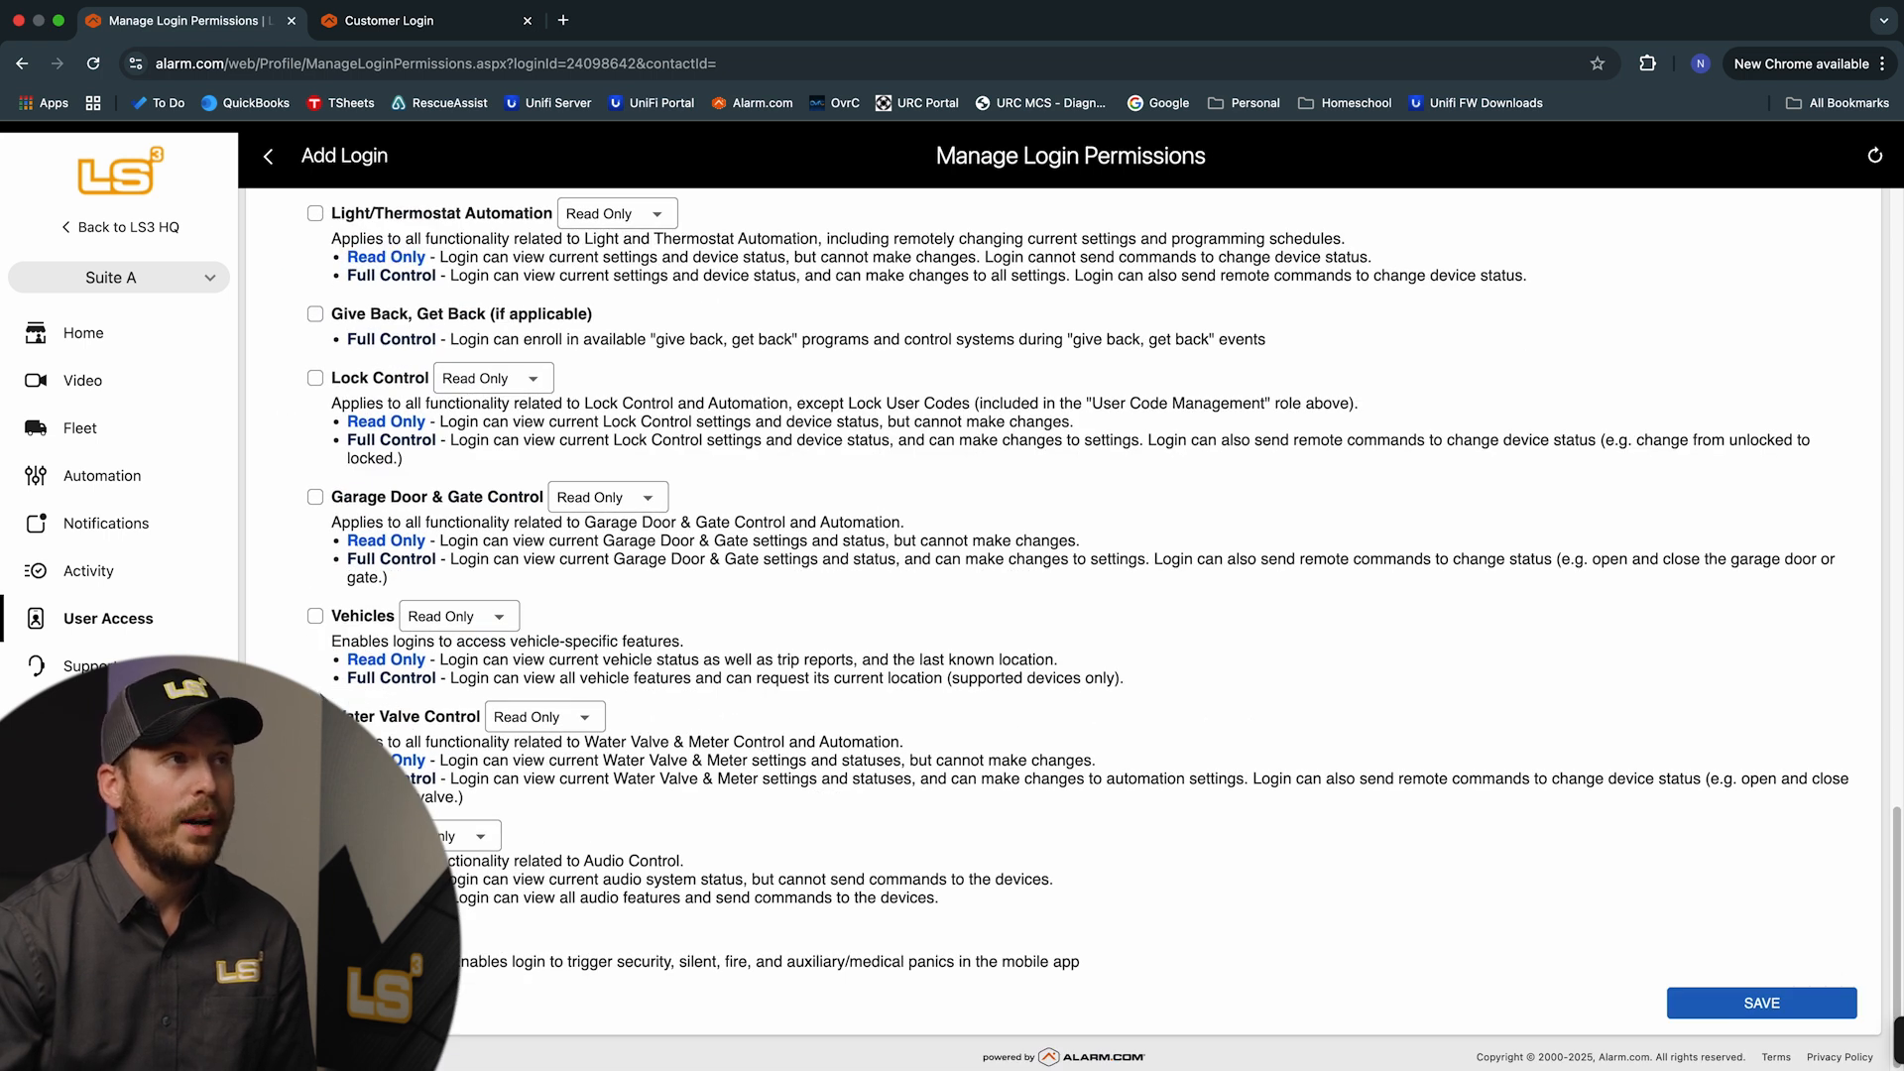
scroll(327, 654, "up", 2)
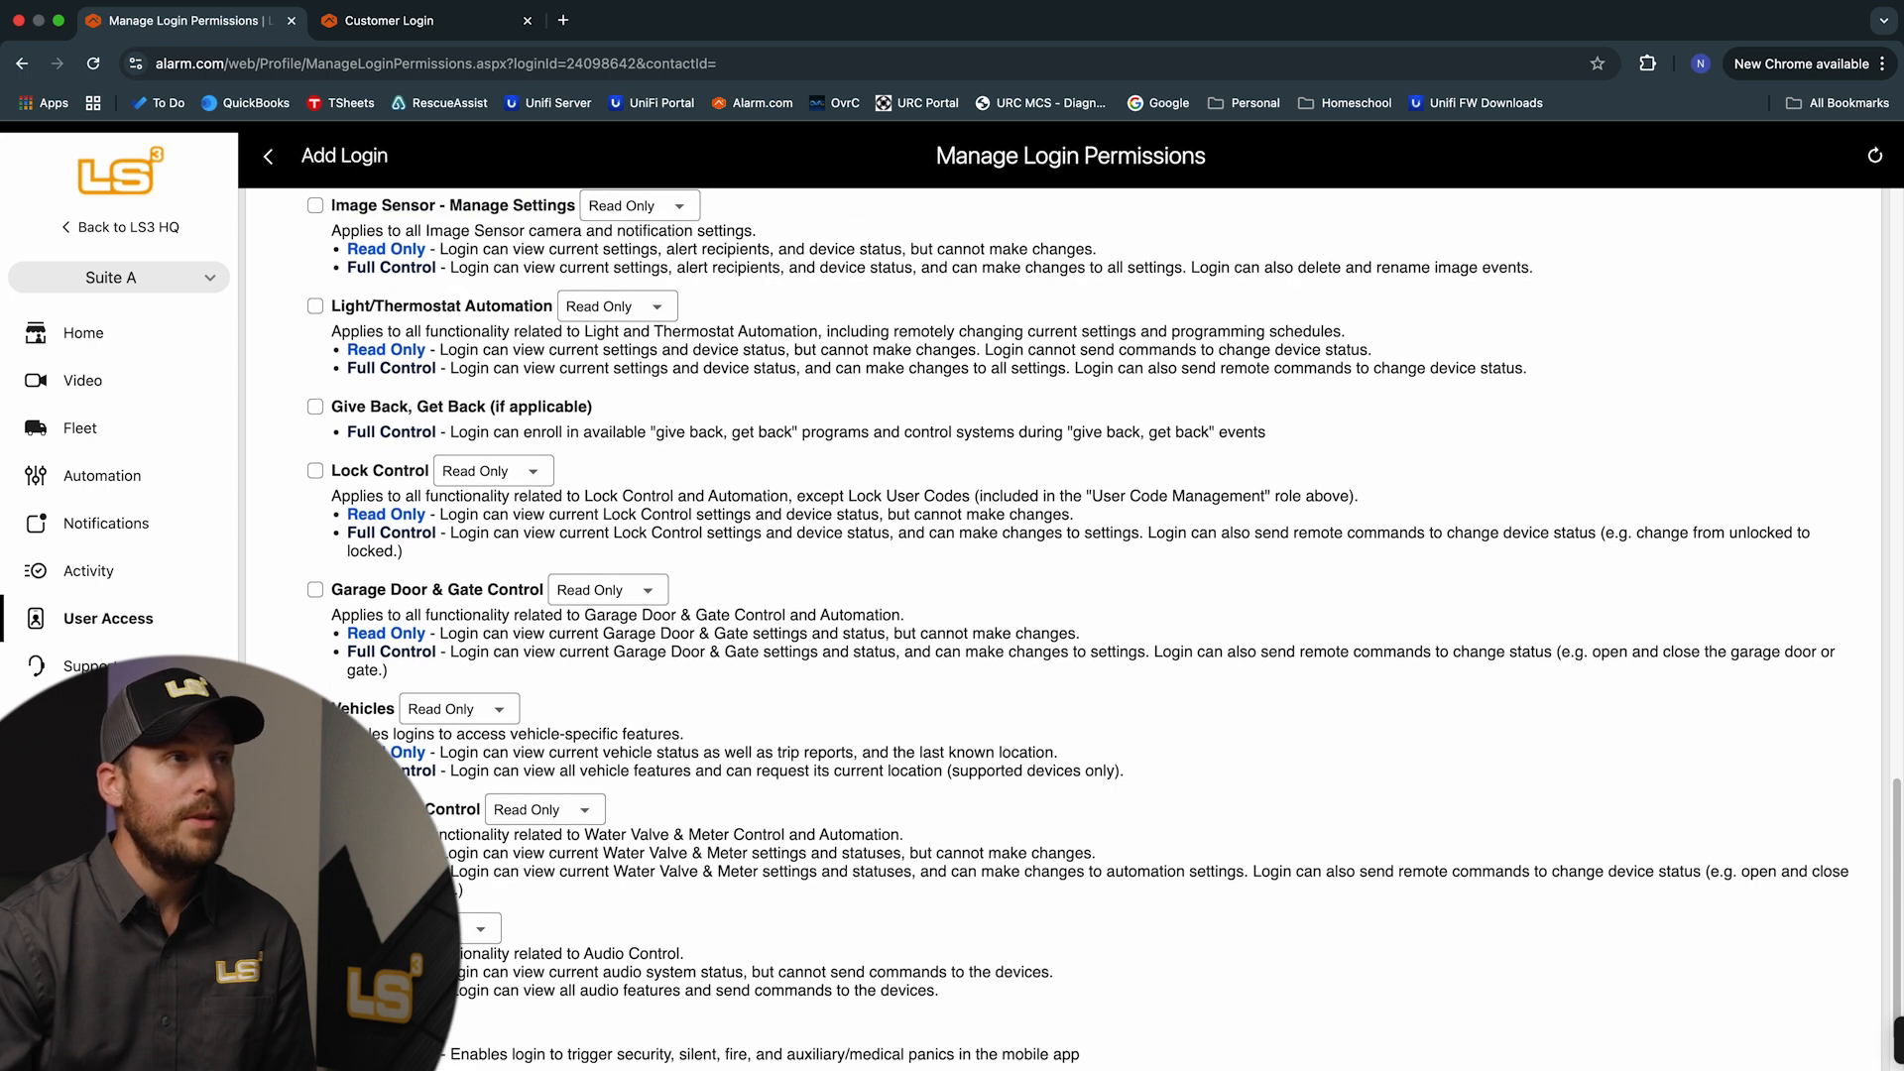
scroll(320, 632, "up", 10)
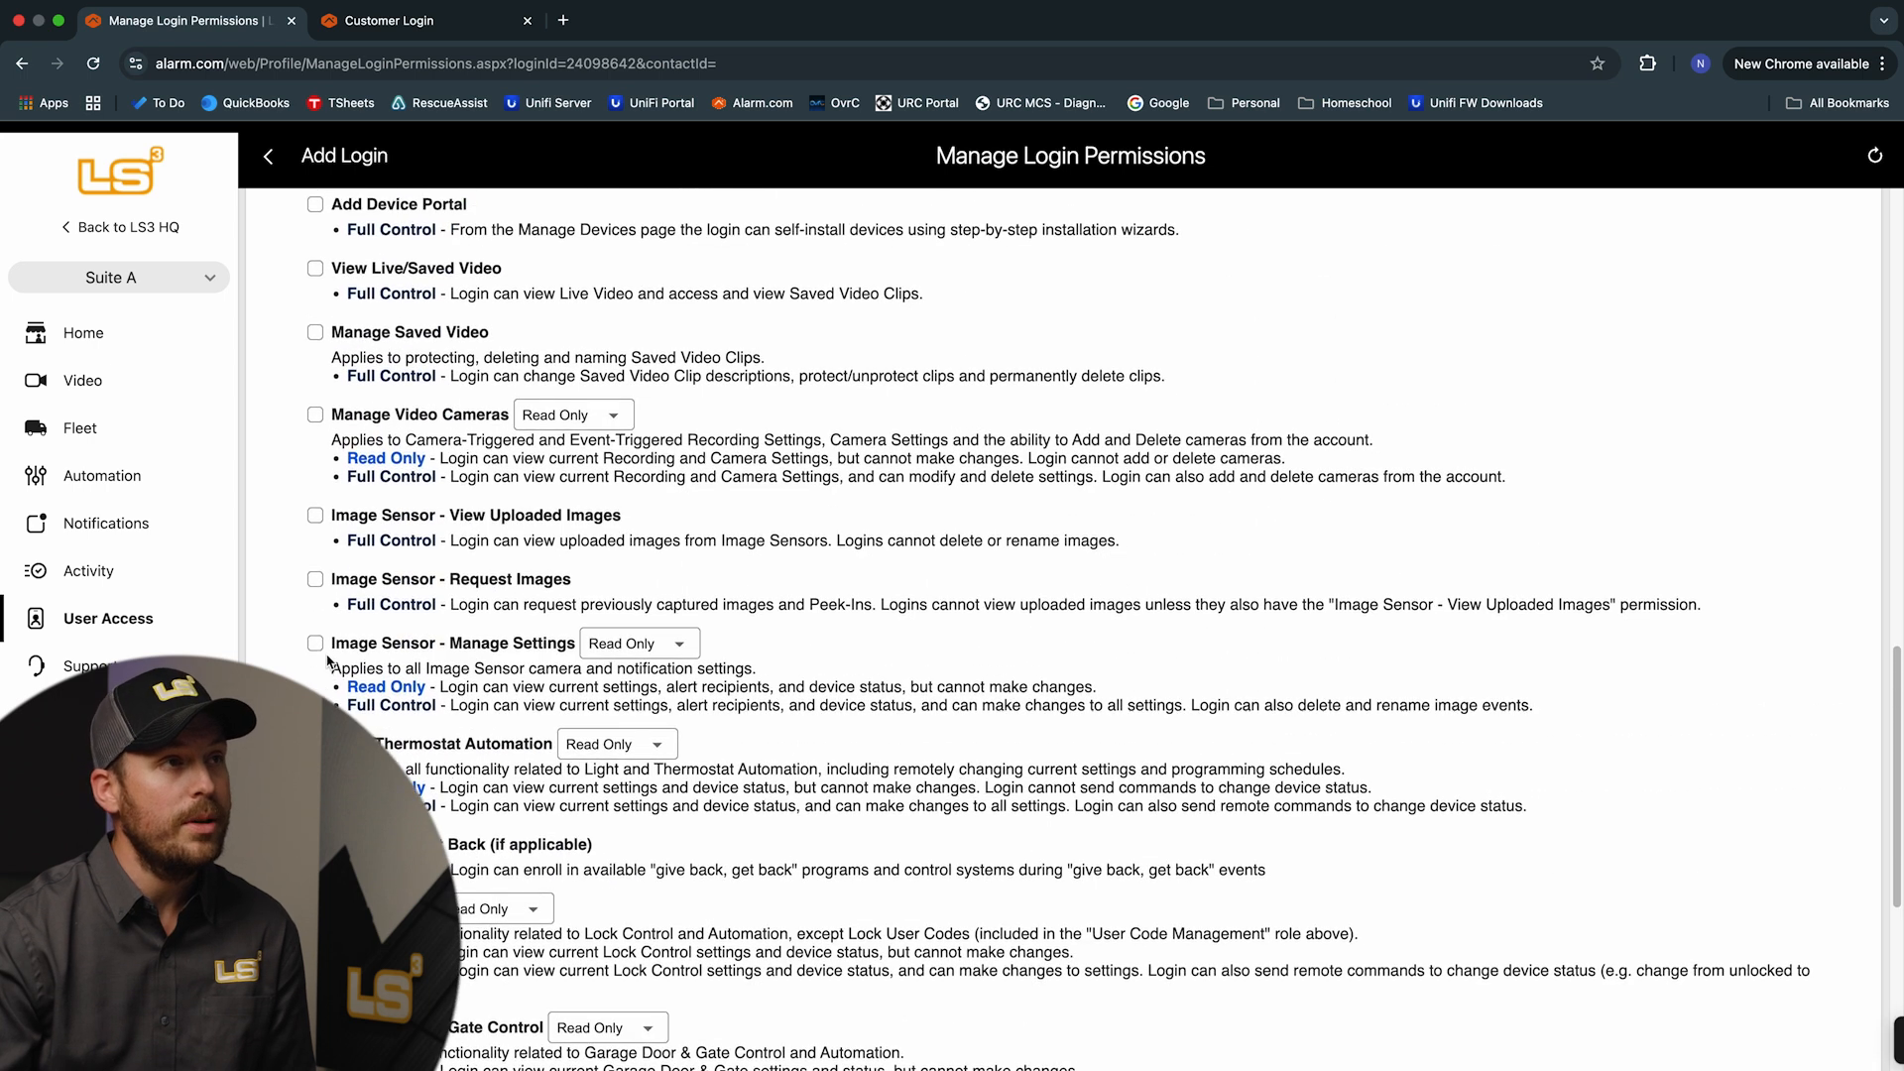
scroll(327, 662, "up", 15)
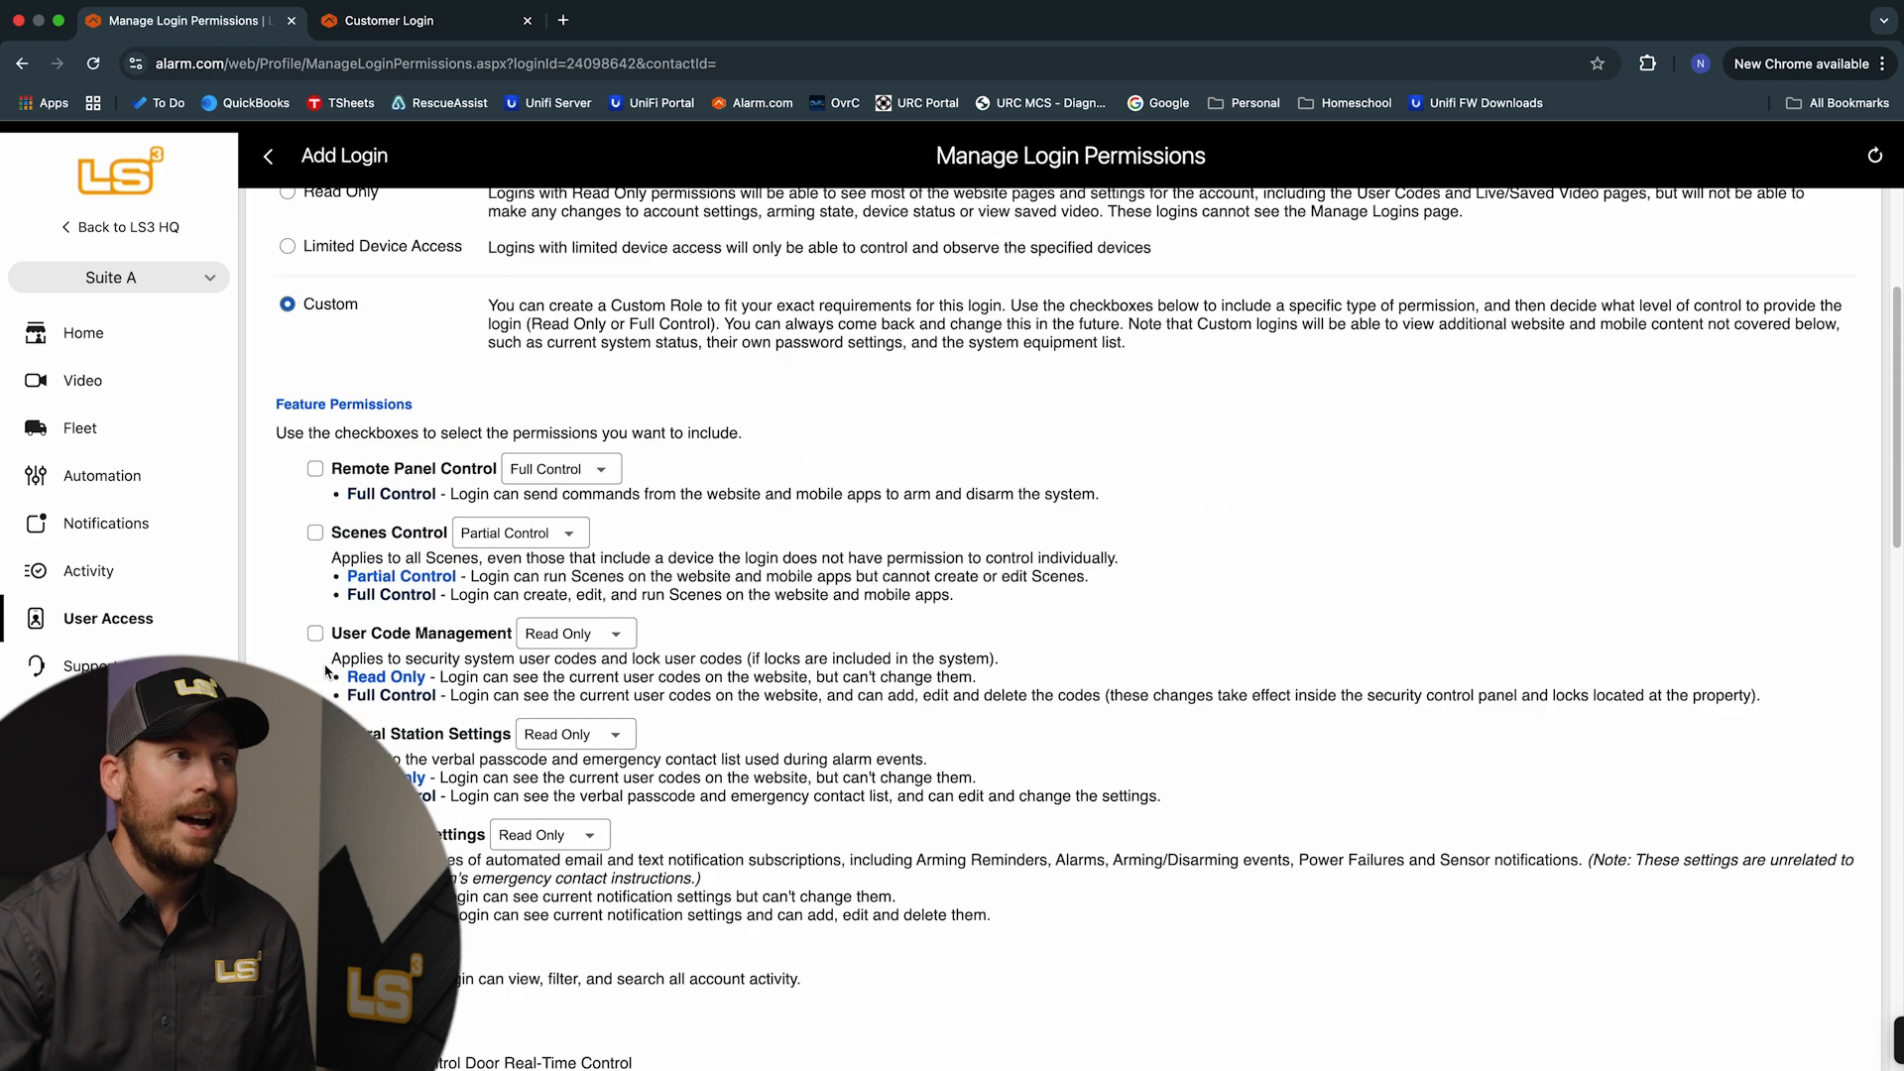
left_click(287, 507)
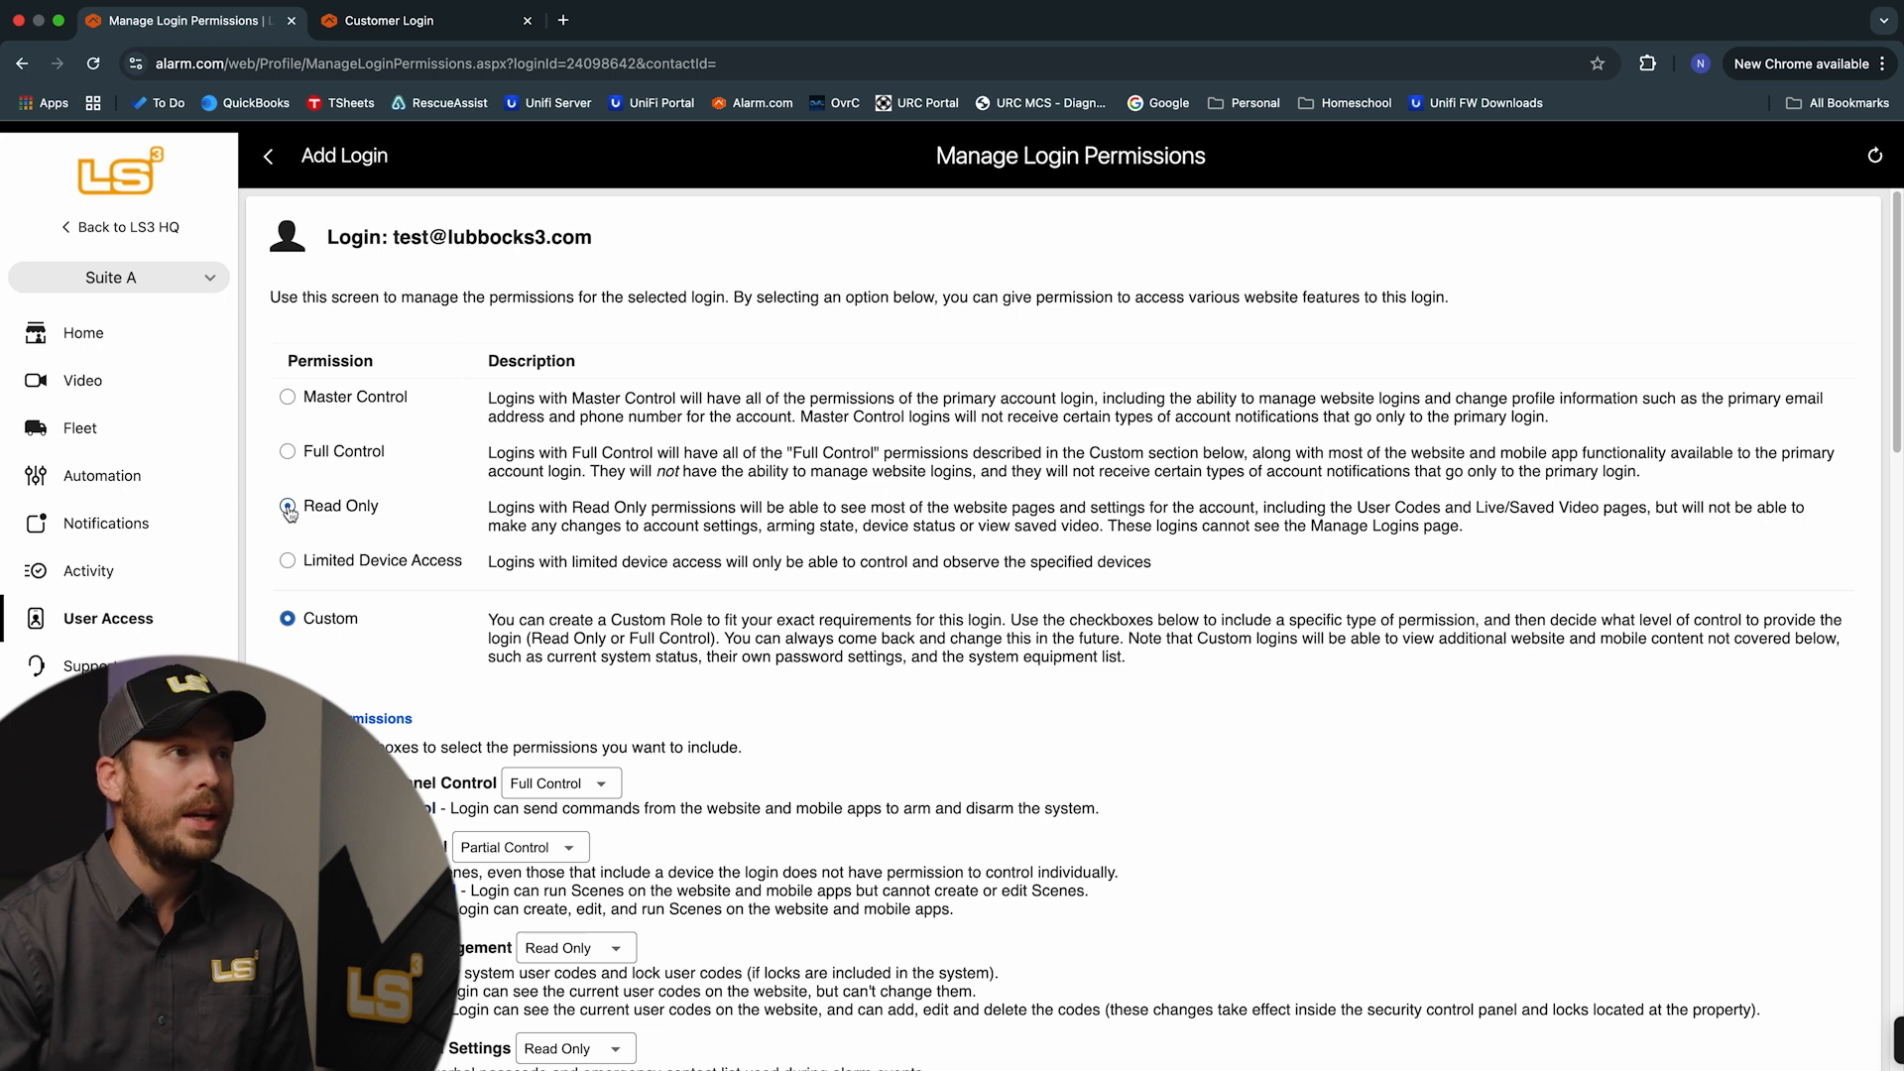
Try Full Control, then save the test login's permissions with the Custom role
left_click(288, 454)
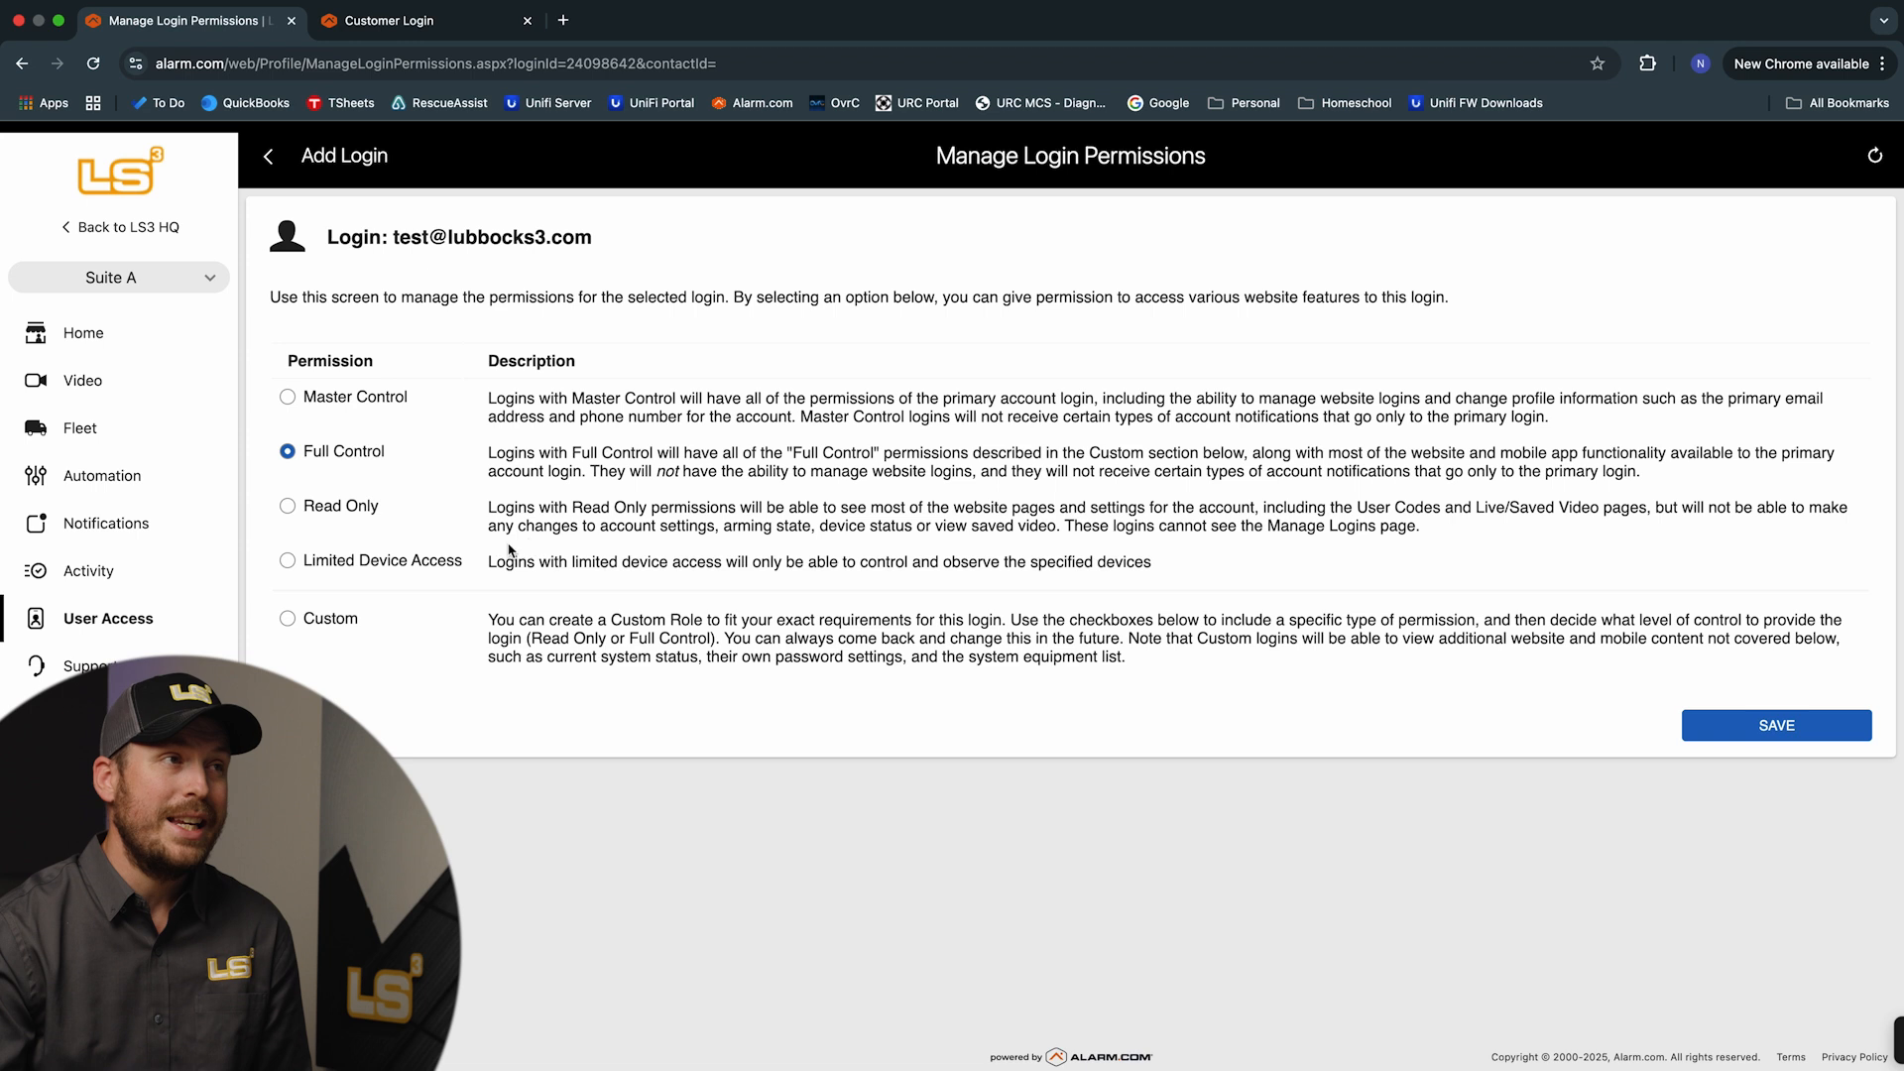
left_click(288, 619)
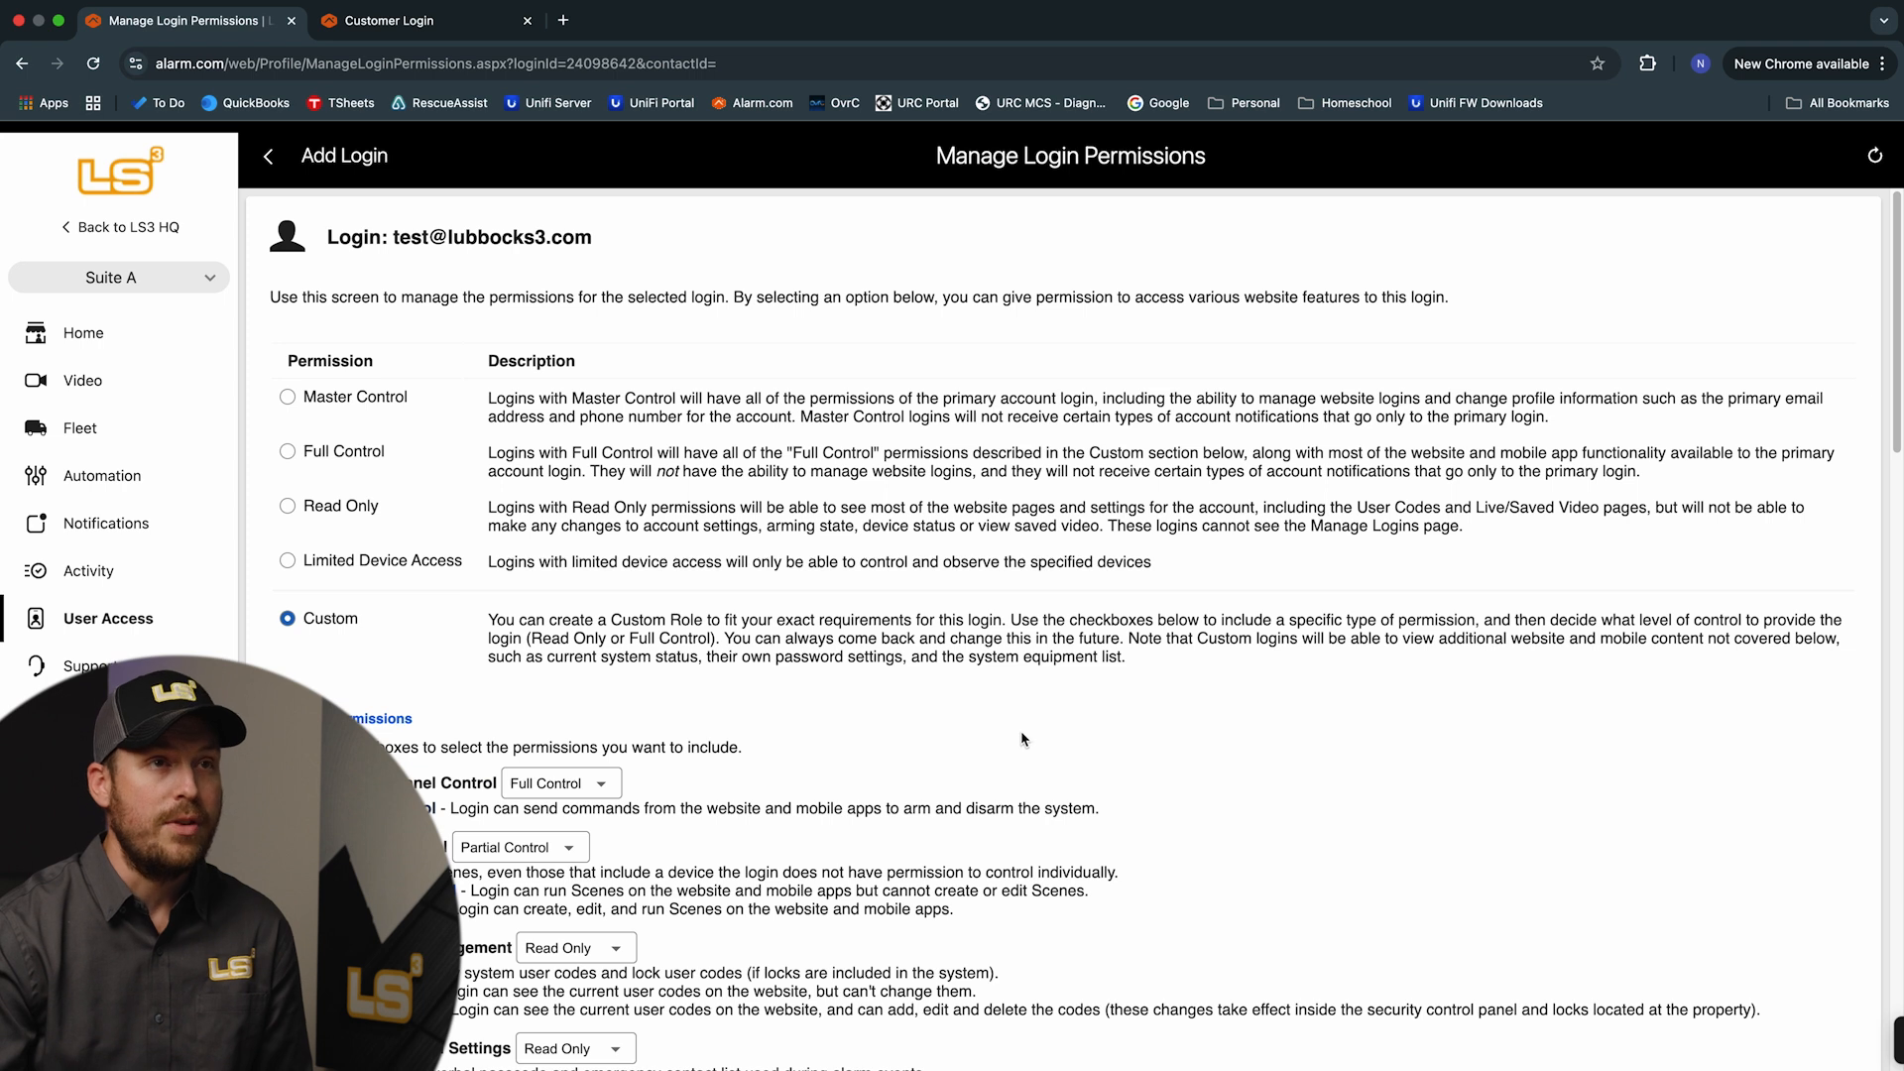
scroll(1026, 739, "down", 20)
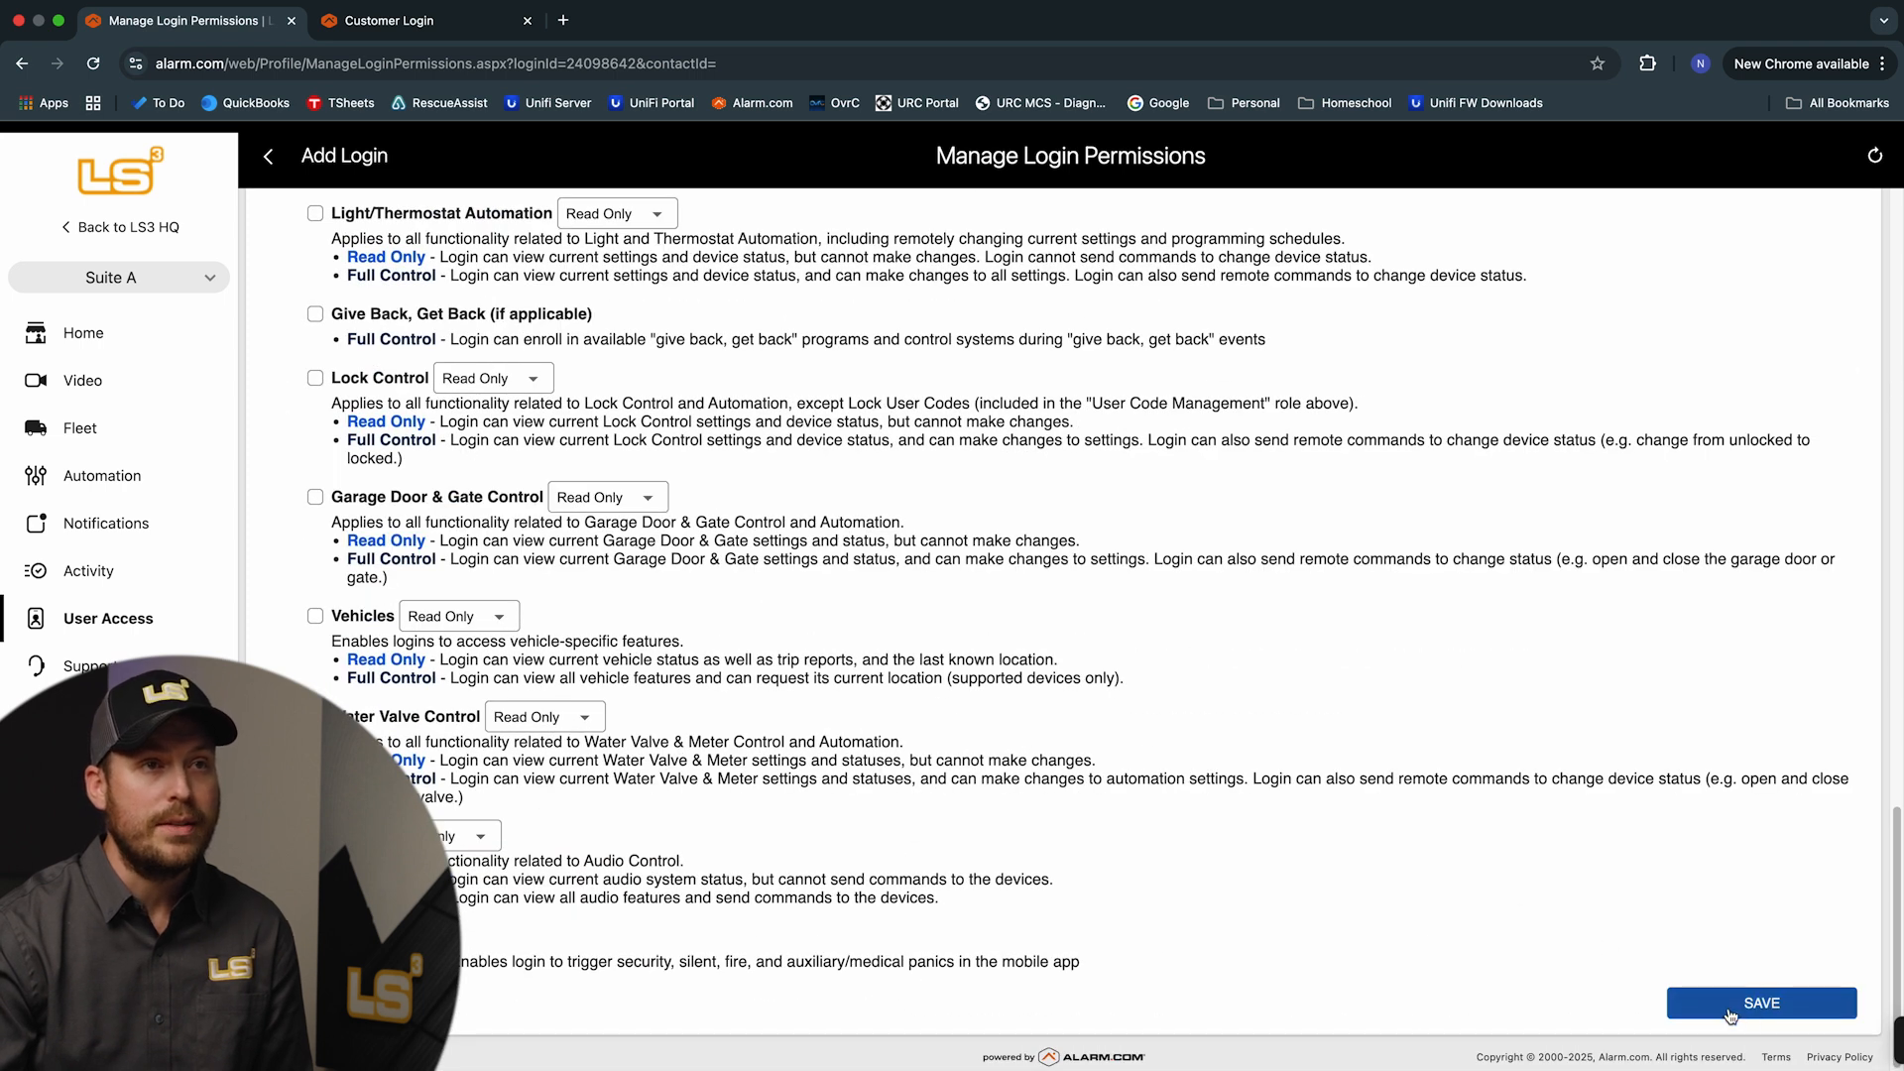
left_click(1738, 1005)
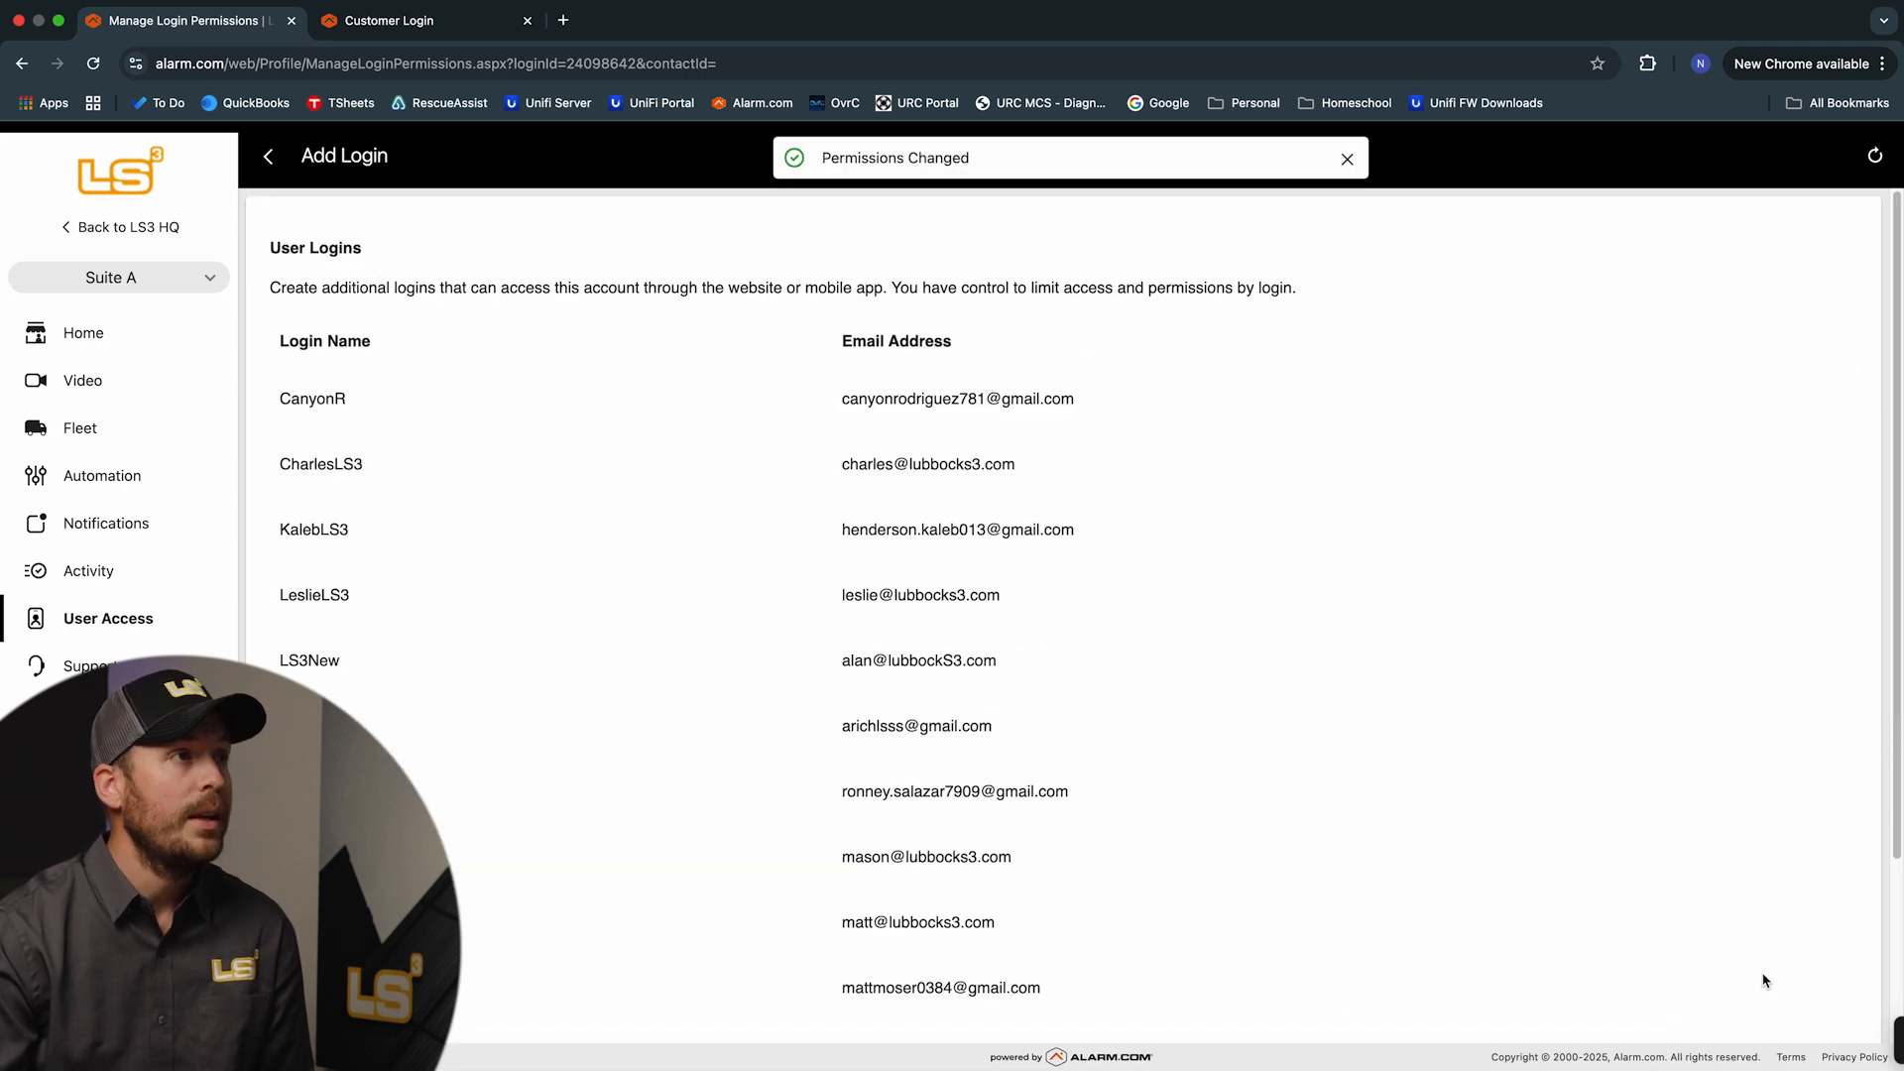
Delete the test login from the User Logins list and confirm with OK
scroll(1336, 691, "down", 3)
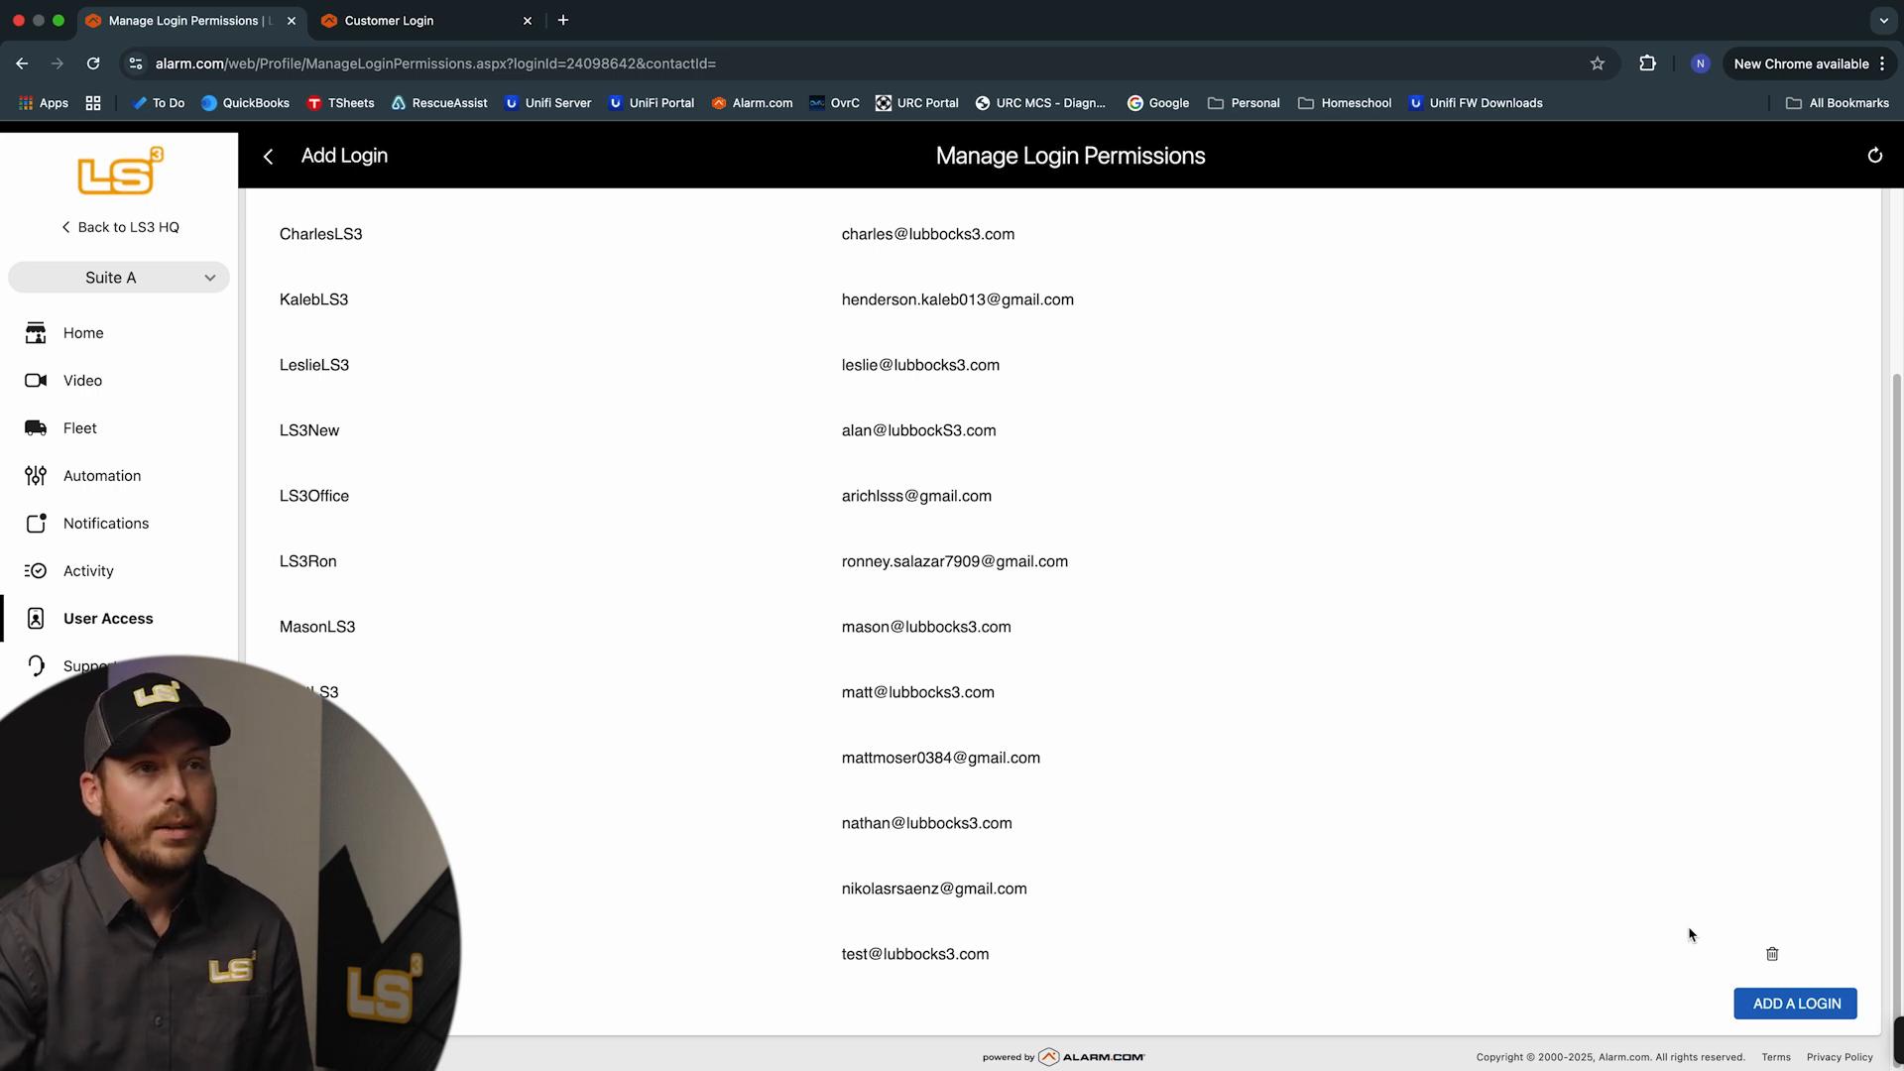
left_click(1772, 958)
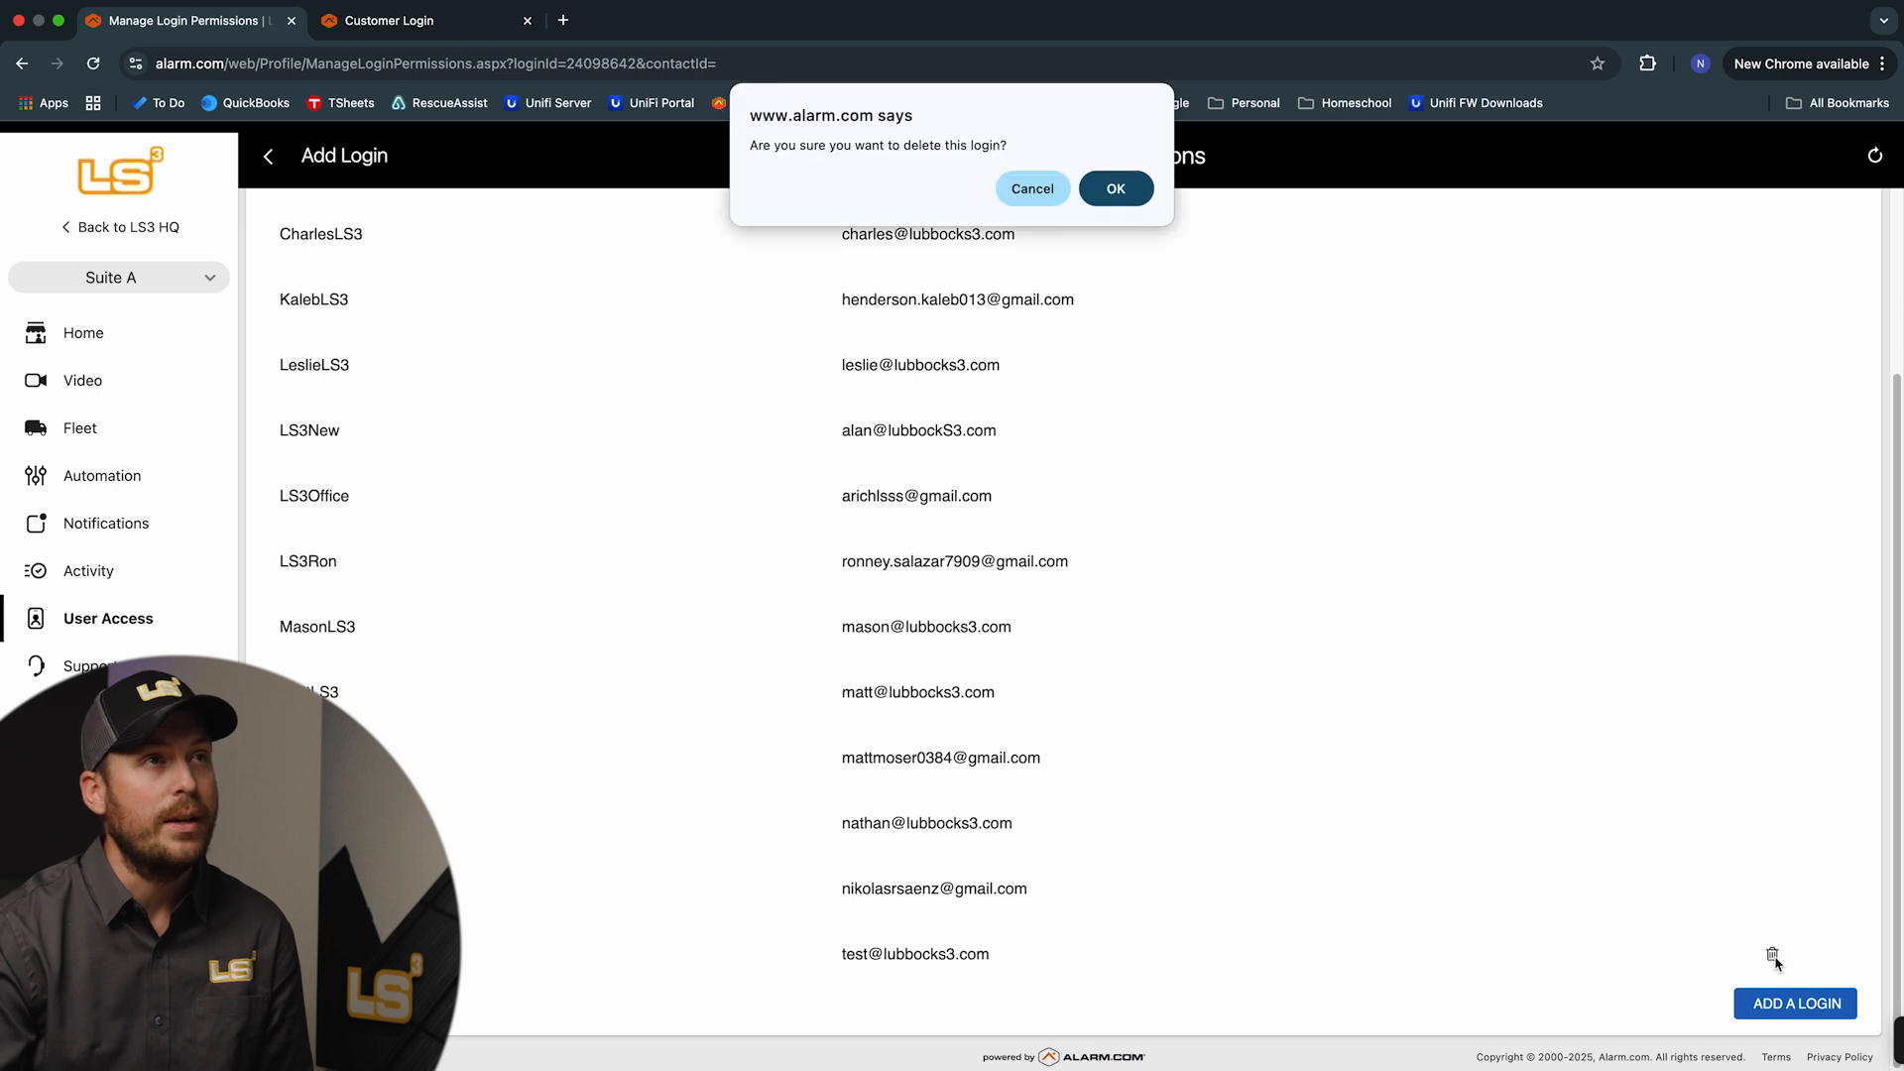
left_click(1116, 189)
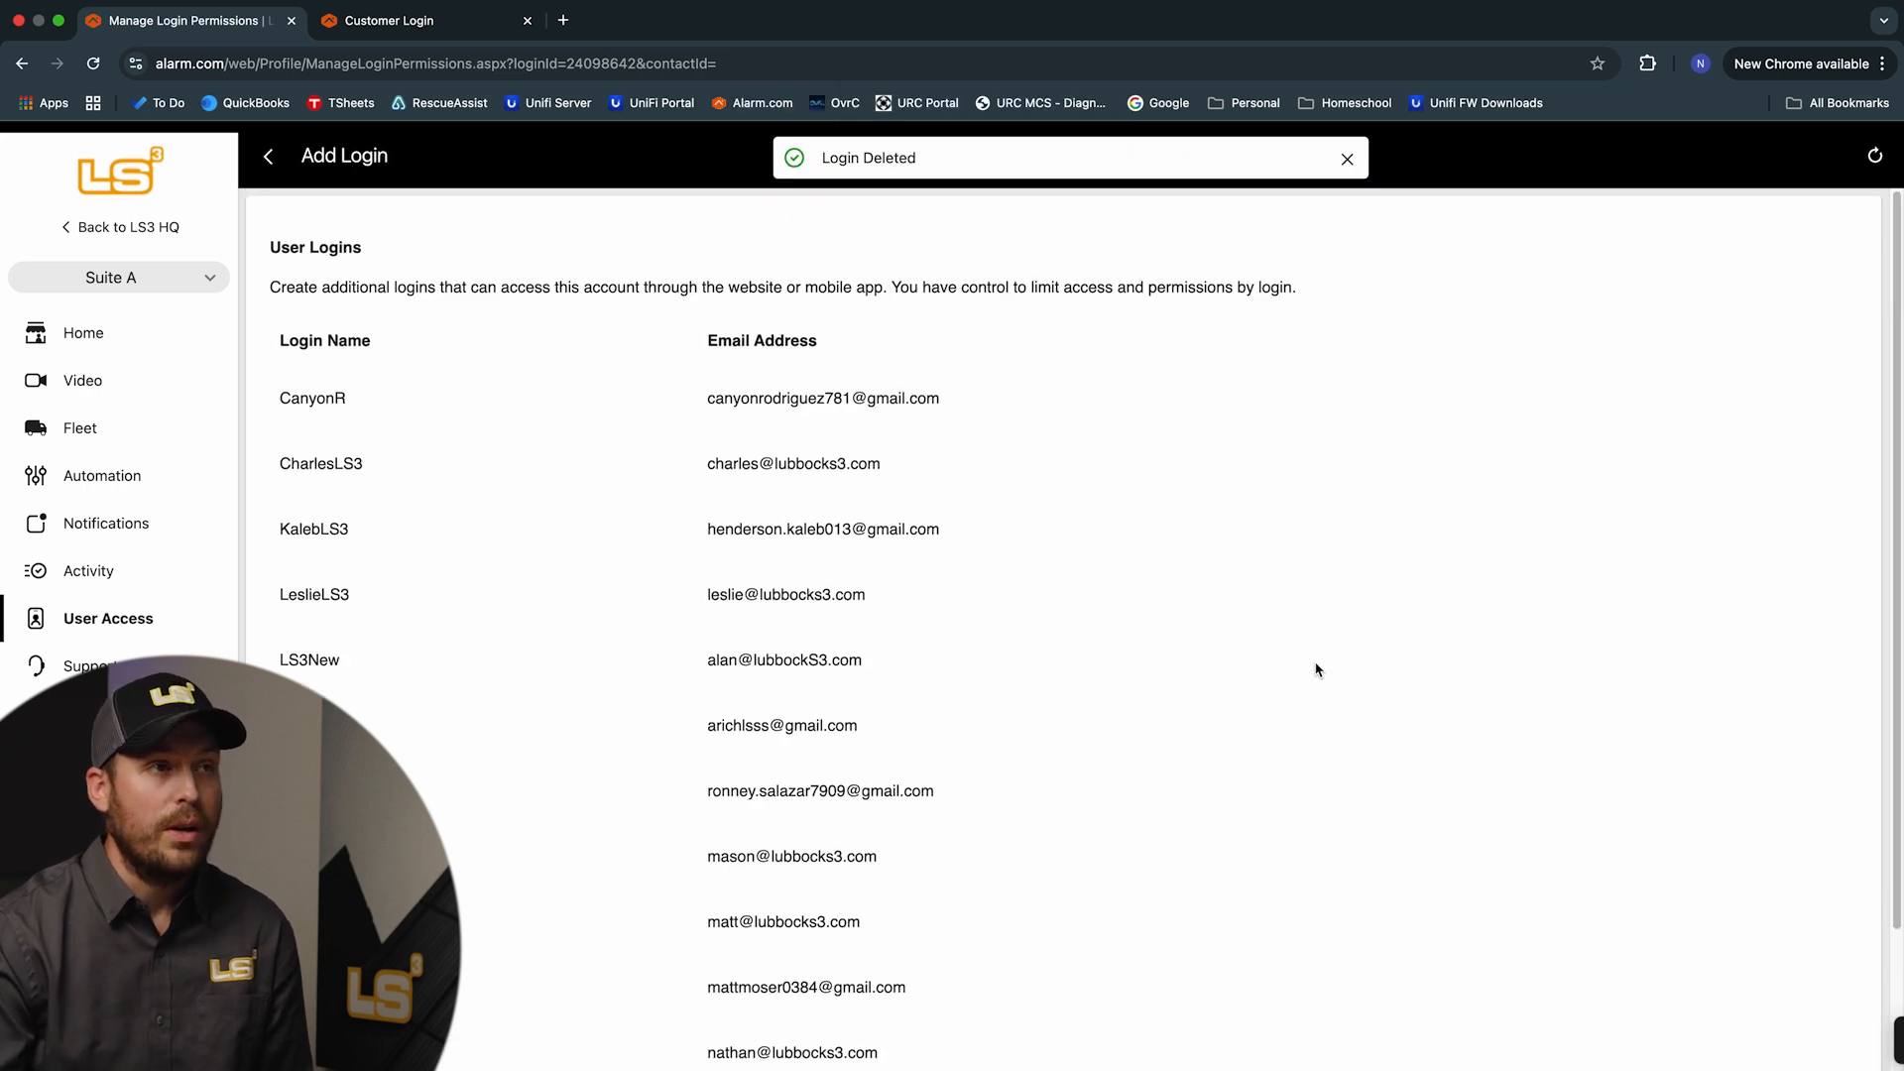
scroll(1314, 669, "down", 2)
scroll(1325, 667, "up", 2)
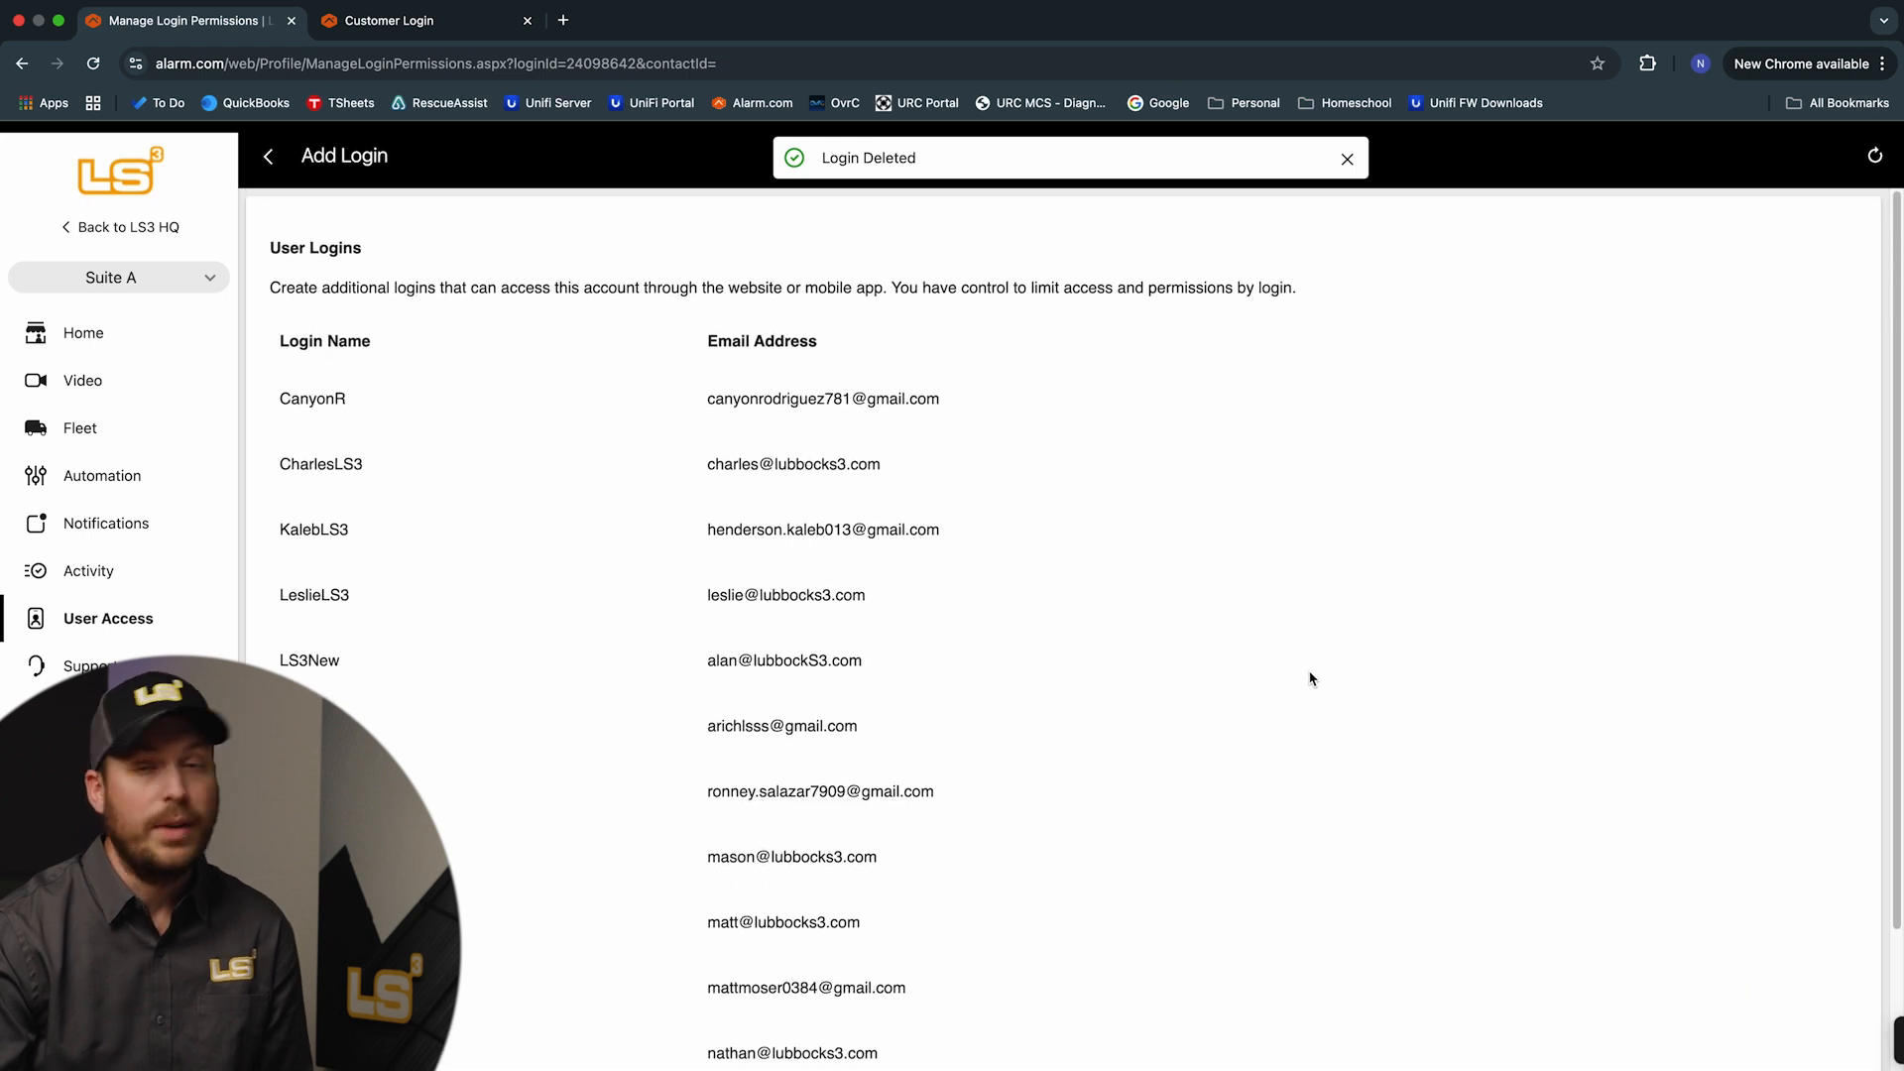